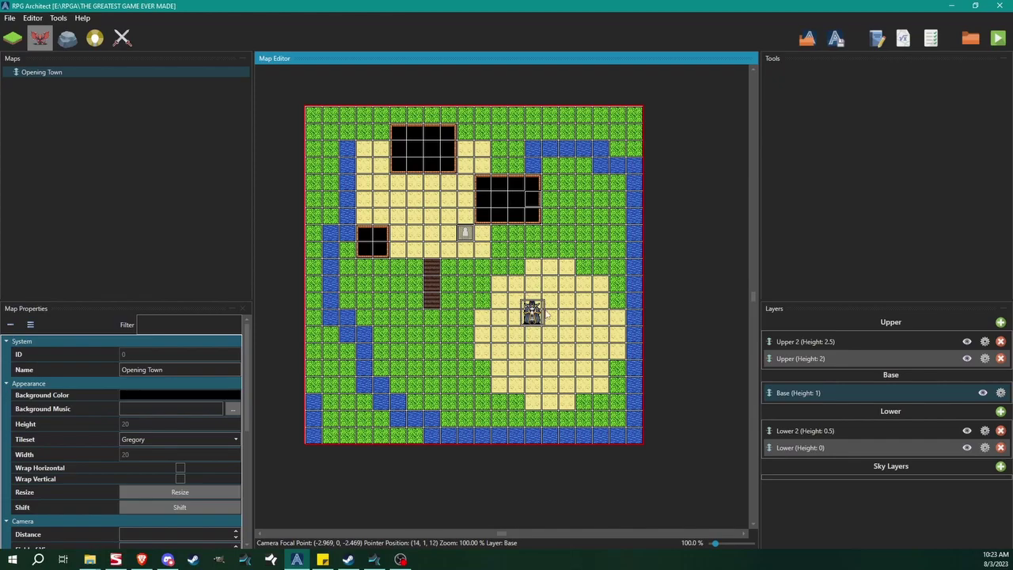
key("Up")
left_click_drag(715, 544, 720, 544)
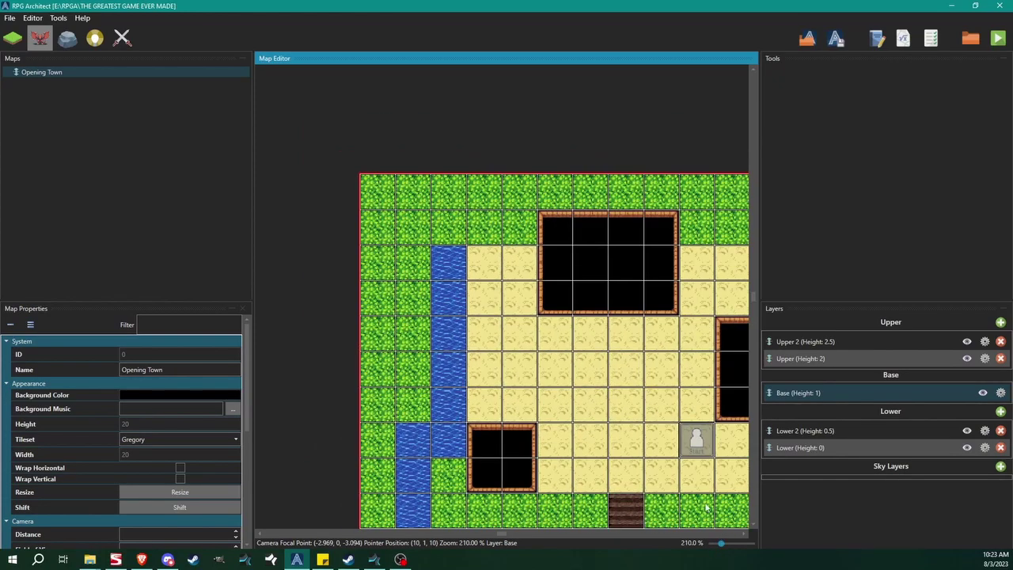
key("Down")
key("Right")
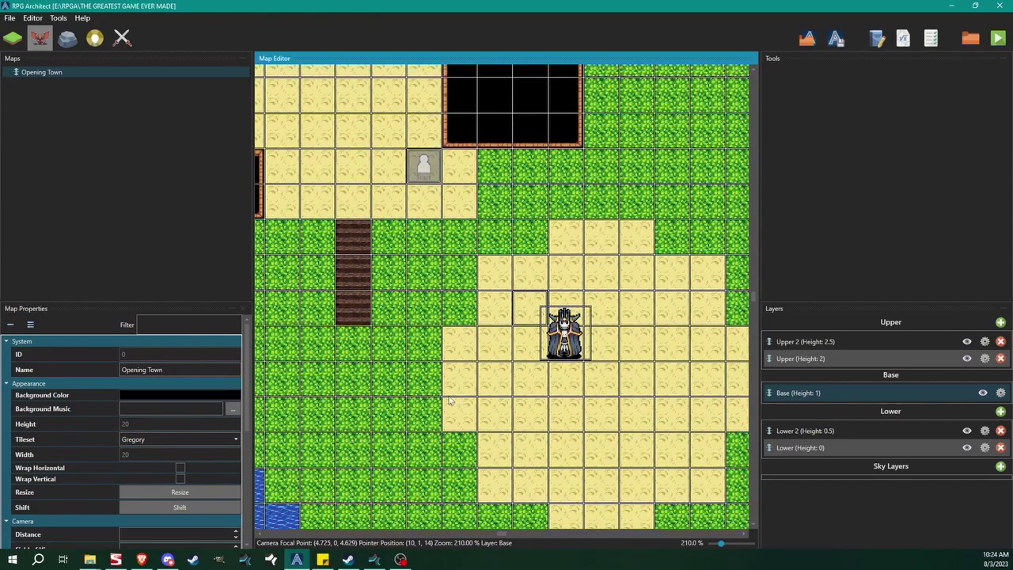
key("Left")
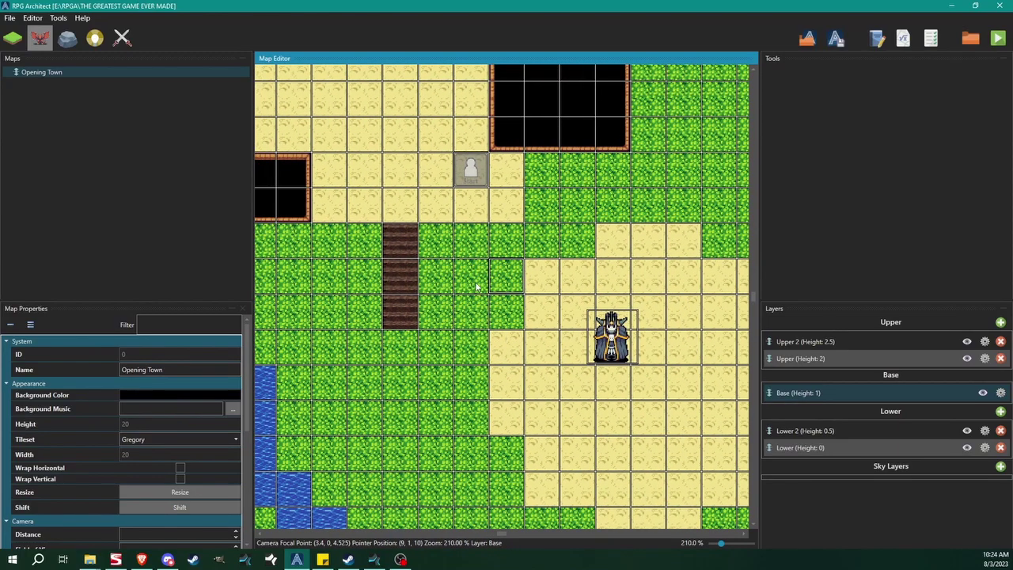
Open the RPG Database on its User Interfaces section, maximize the window and look over the category list.
key("F9")
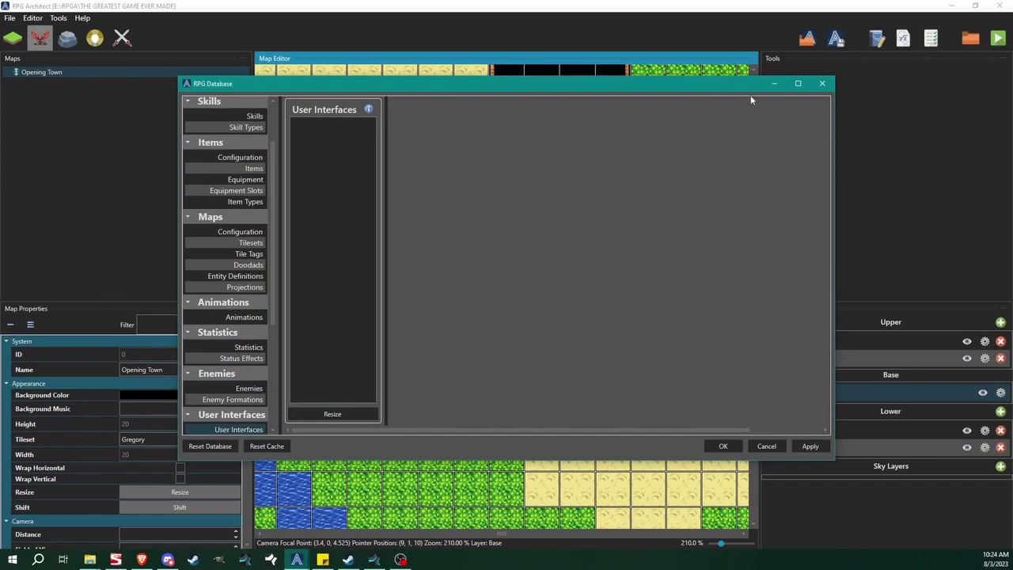
left_click(799, 83)
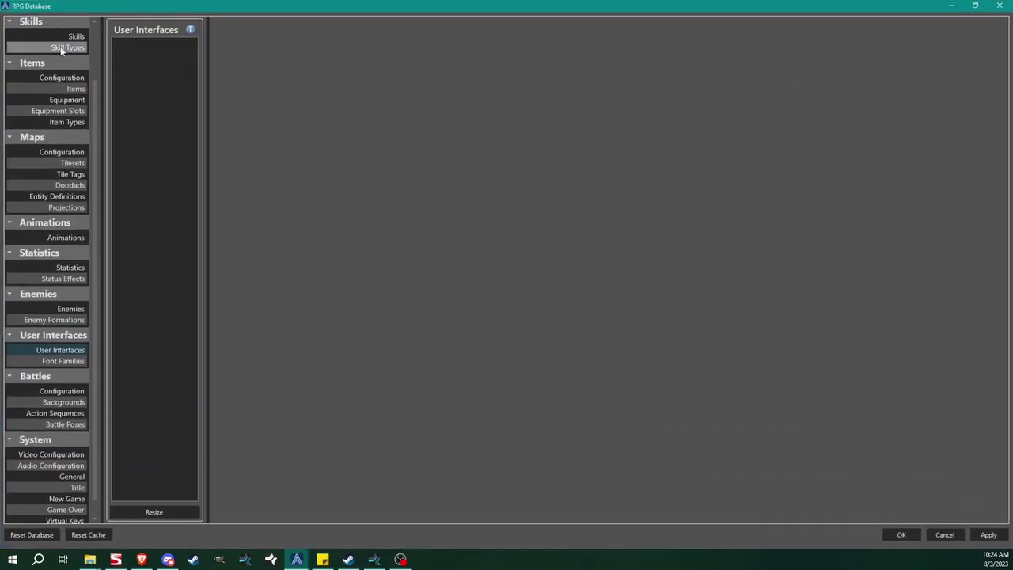
scroll(62, 47, "up", 2)
scroll(55, 337, "down", 1)
scroll(55, 338, "down", 1)
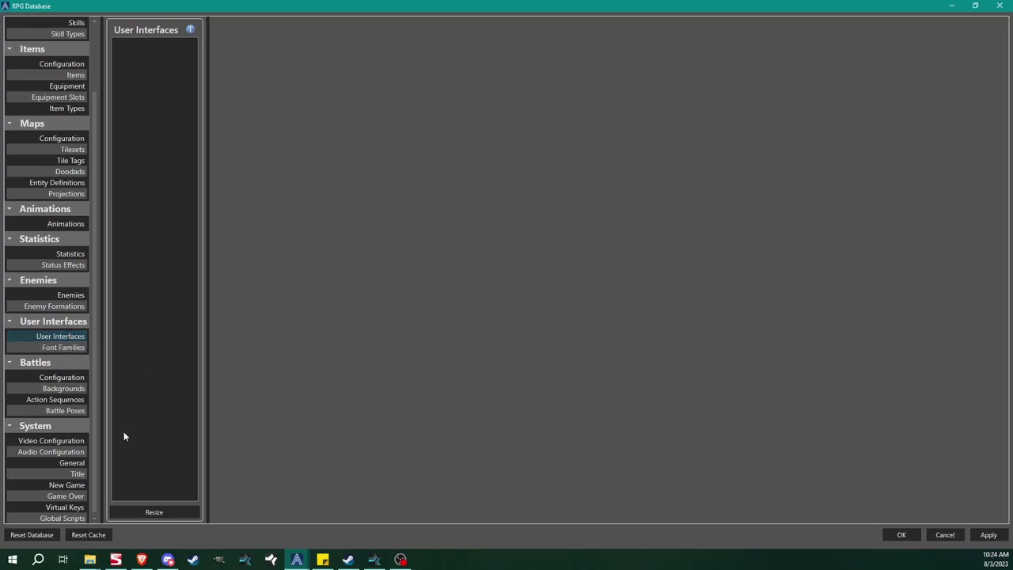
Resize the user interfaces list to 5 entries and maximize the database window again.
left_click(166, 515)
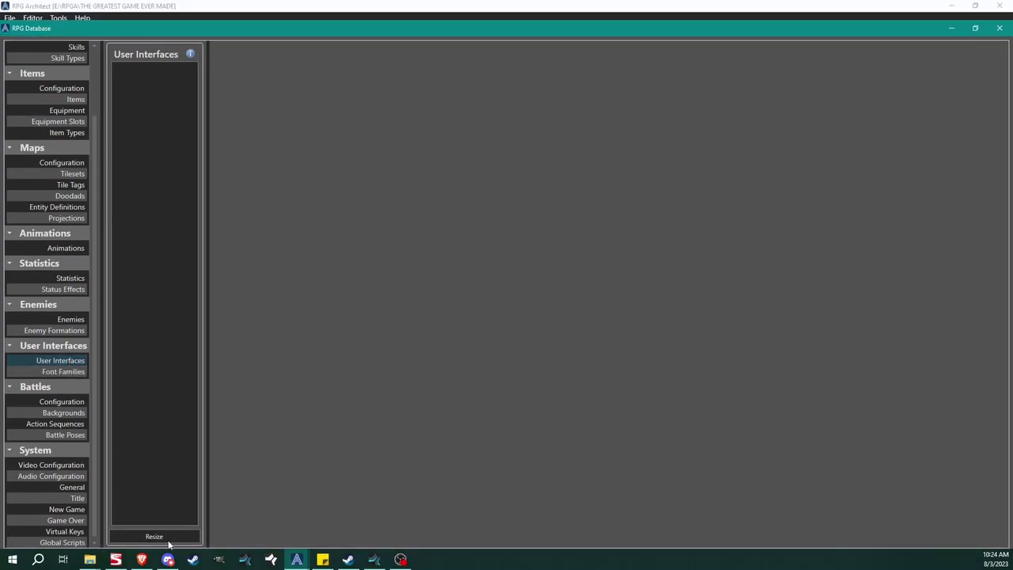
left_click(166, 538)
double_click(491, 302)
type("1")
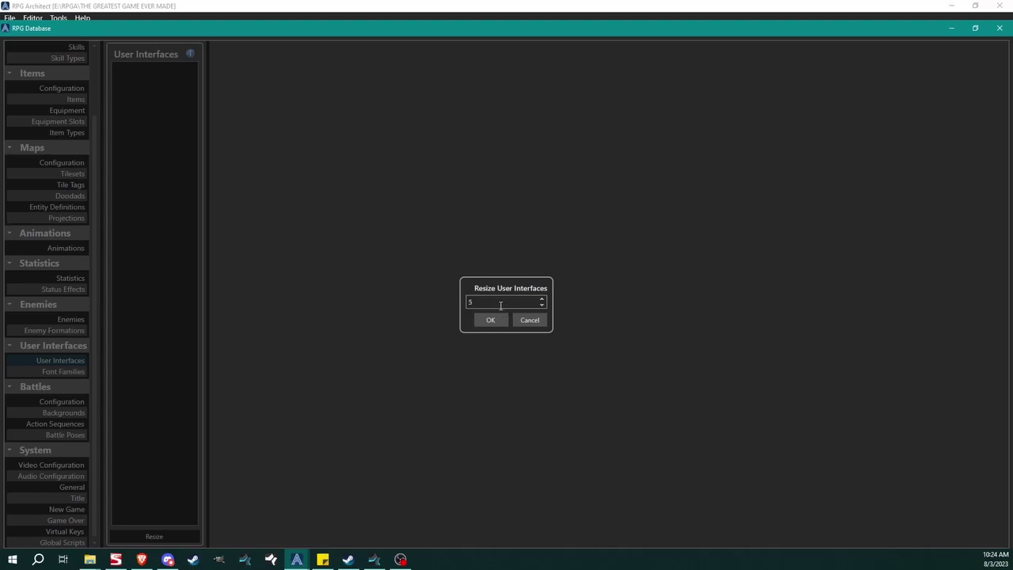
left_click(492, 319)
left_click_drag(504, 32, 503, 91)
double_click(504, 85)
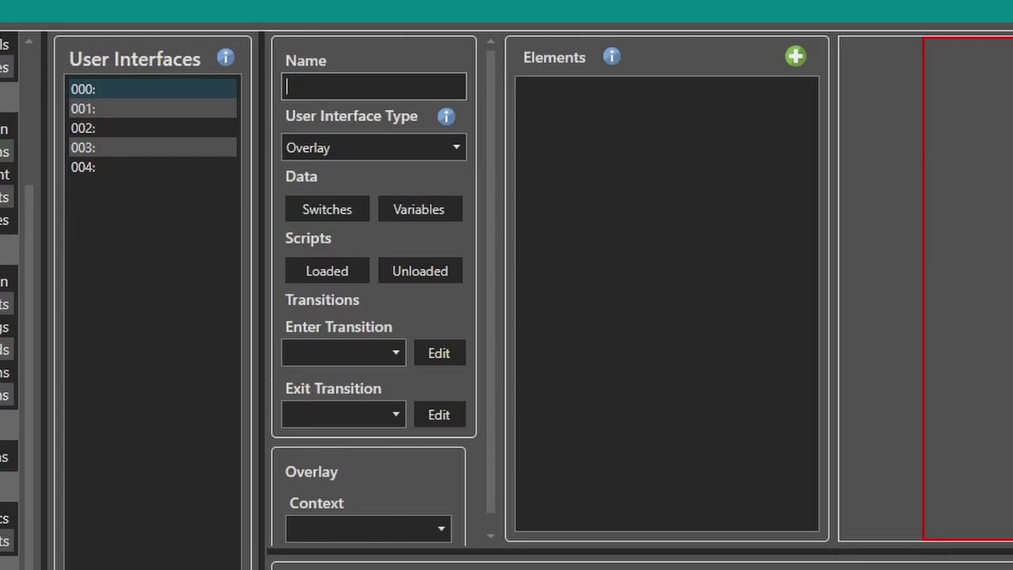
Name user interface 000 message_boox and keep its type as Overlay.
type("message_bo")
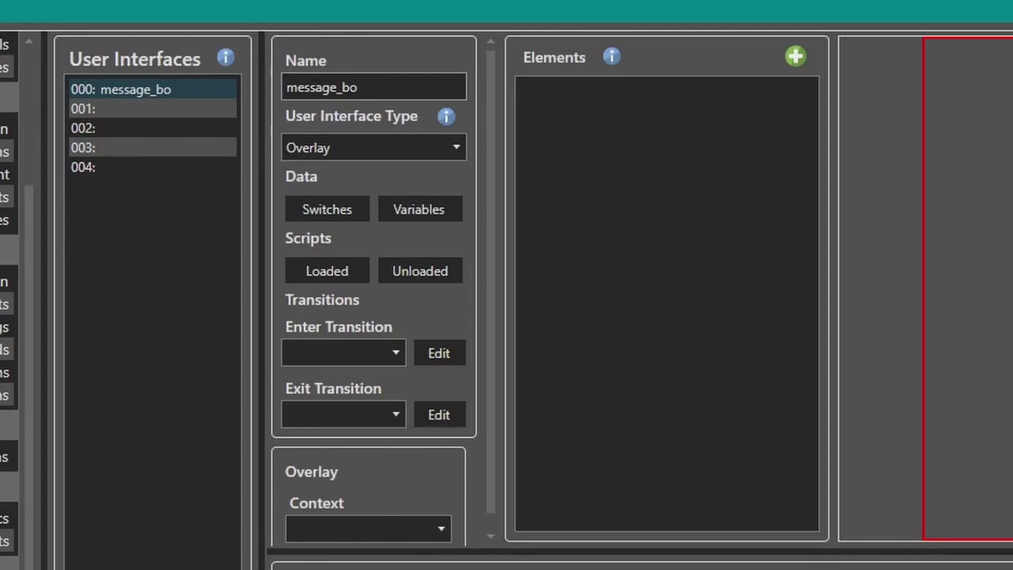
type("ox")
left_click(456, 148)
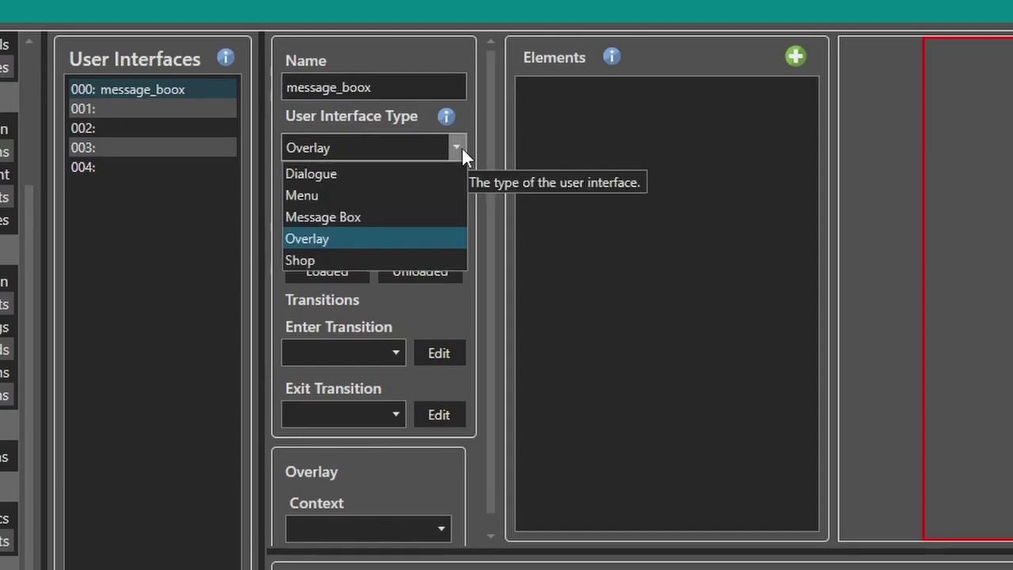
left_click(328, 240)
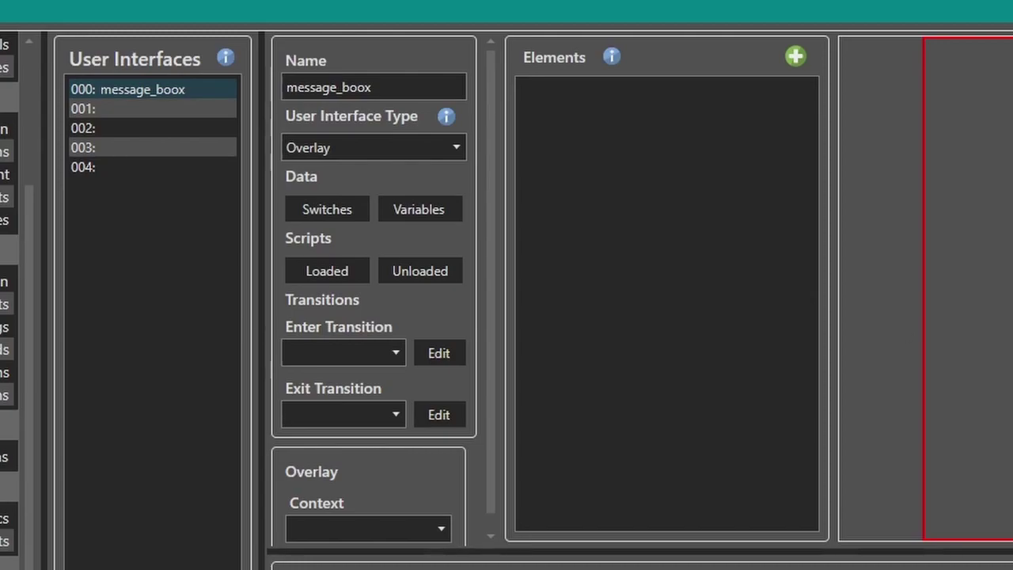
Switch the user interface type of message_boox to Dialogue and review the other available types.
left_click(351, 147)
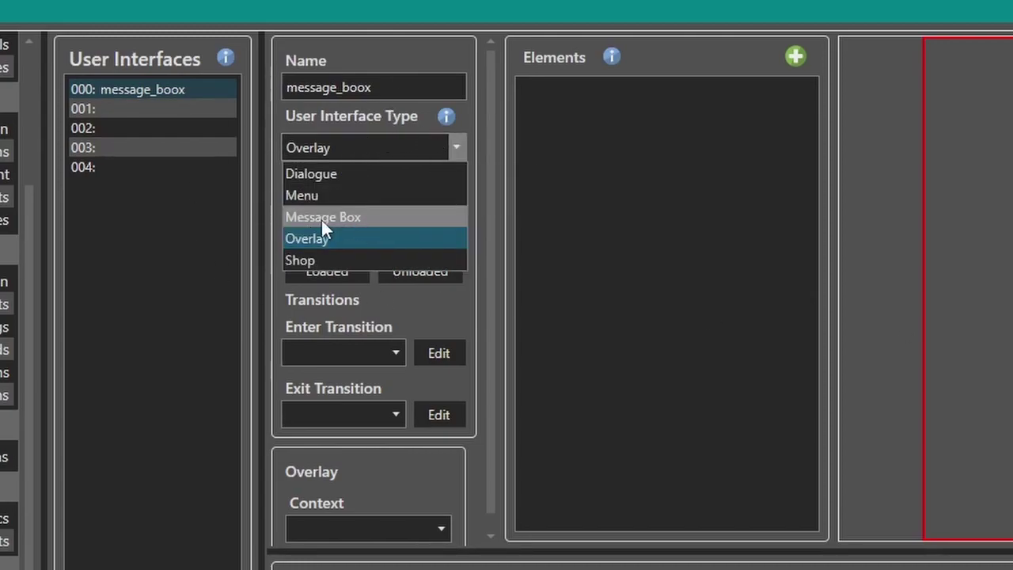
left_click(322, 176)
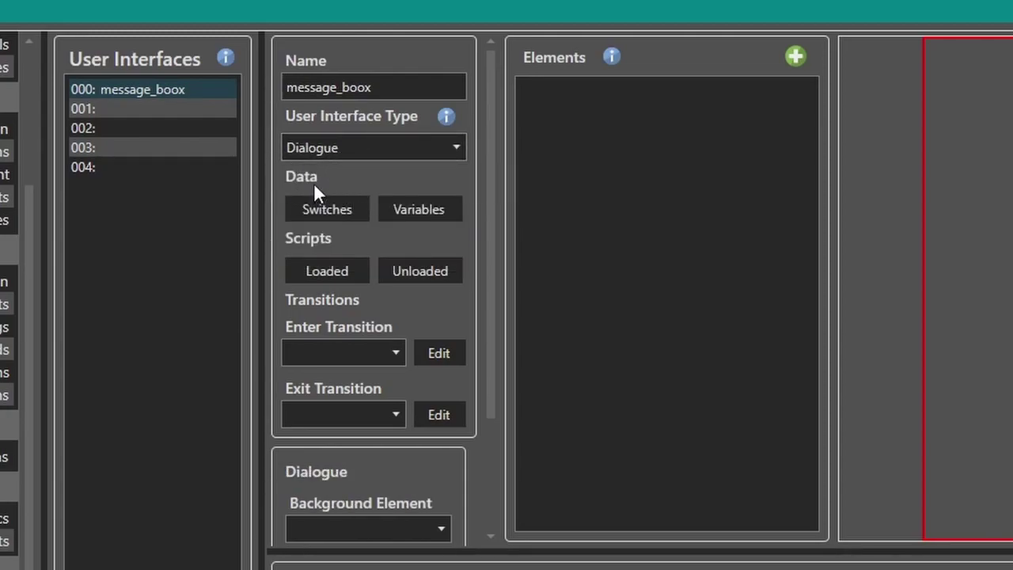
left_click(372, 149)
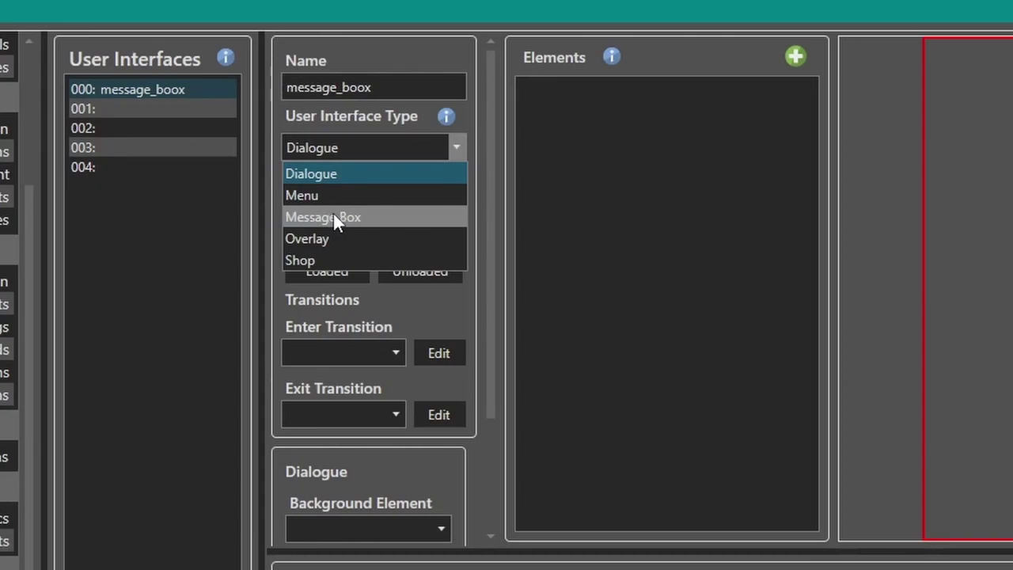
left_click(456, 146)
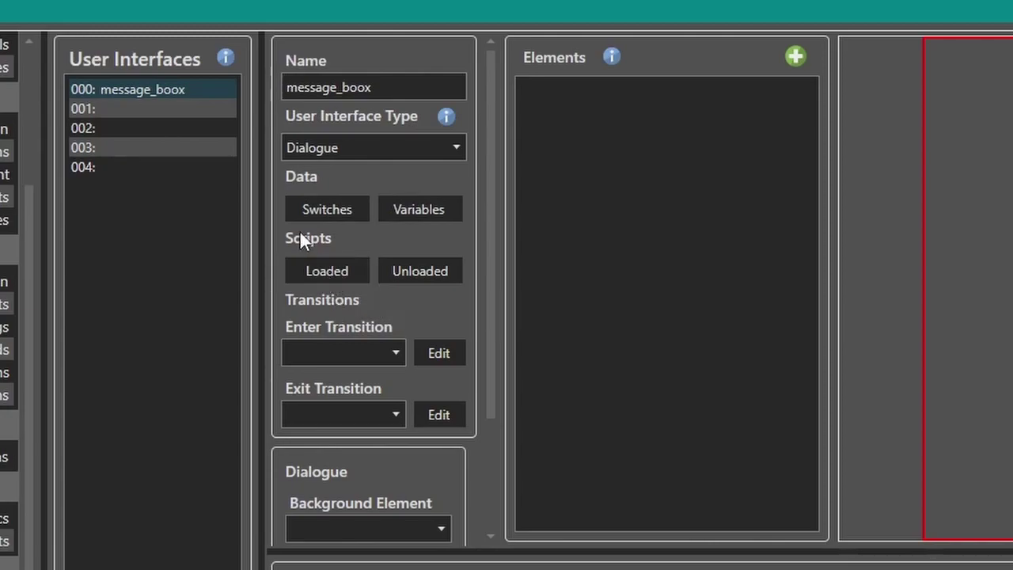
Open the Loaded script of message_boox, examine the available command categories, and close the script editor without changes.
left_click(332, 272)
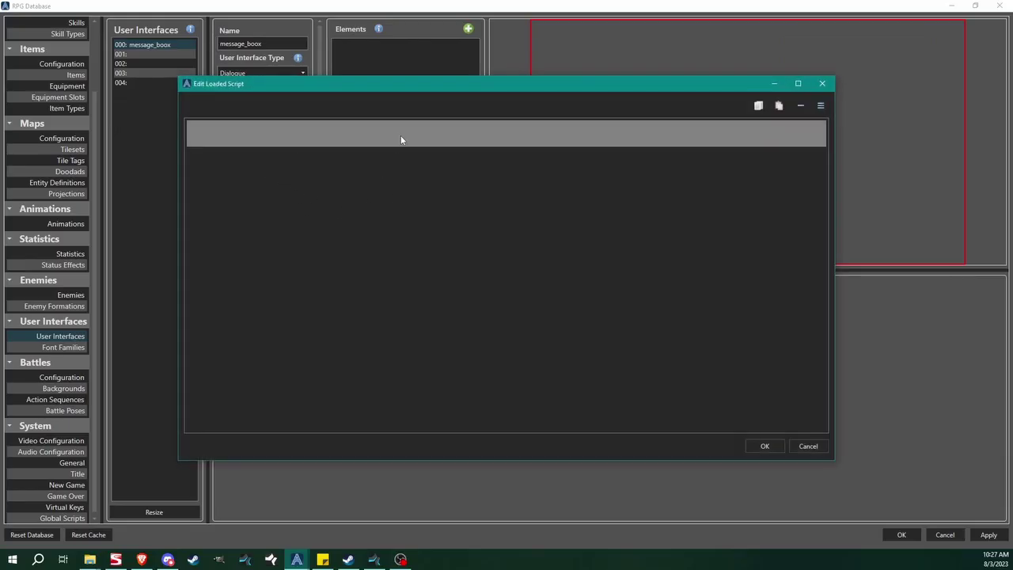
left_click(400, 139)
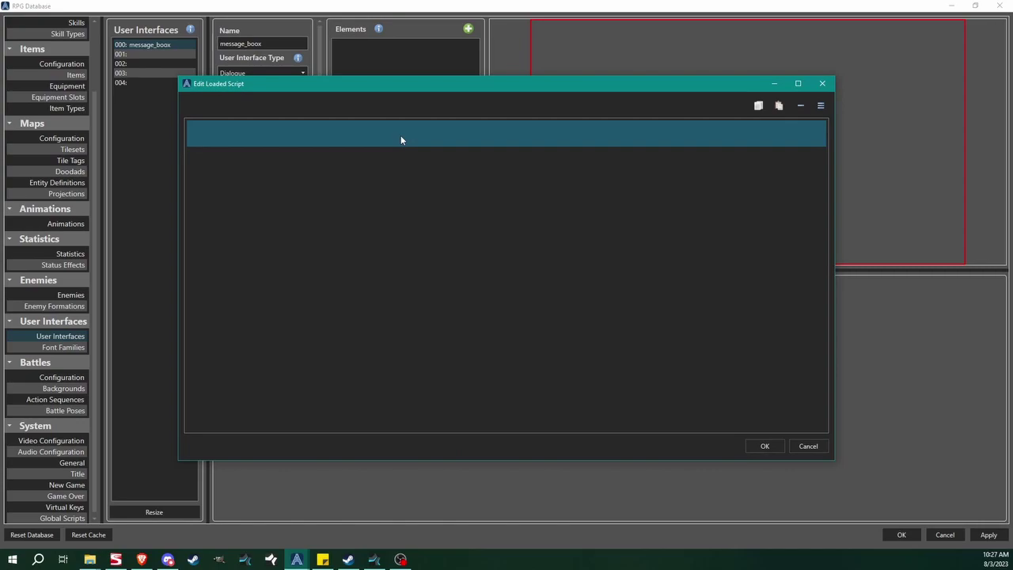
right_click(400, 140)
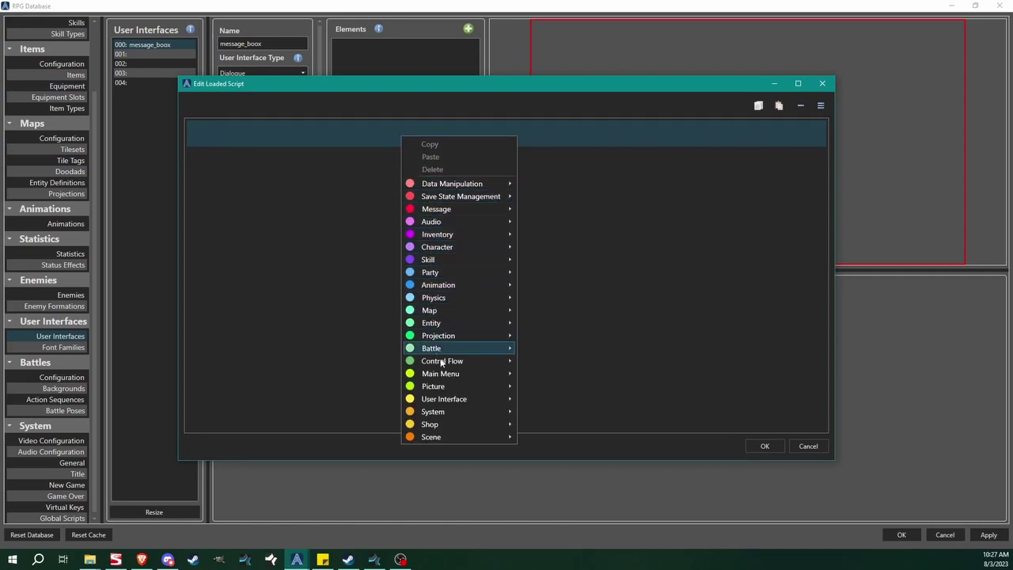
left_click(278, 176)
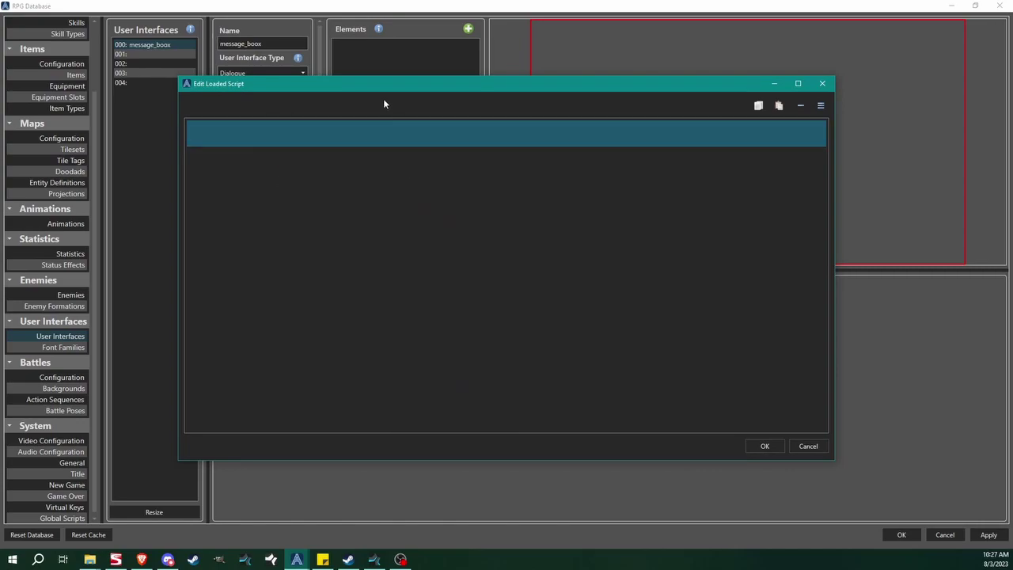
left_click(818, 445)
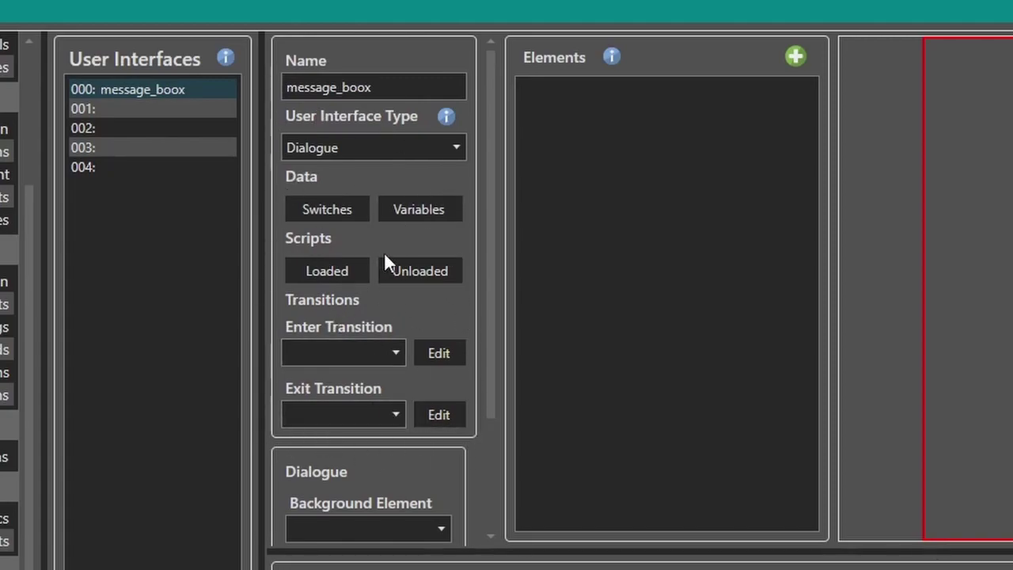
Review the Dialogue settings, and switch the user interface type to Menu to examine its settings.
scroll(393, 258, "down", 3)
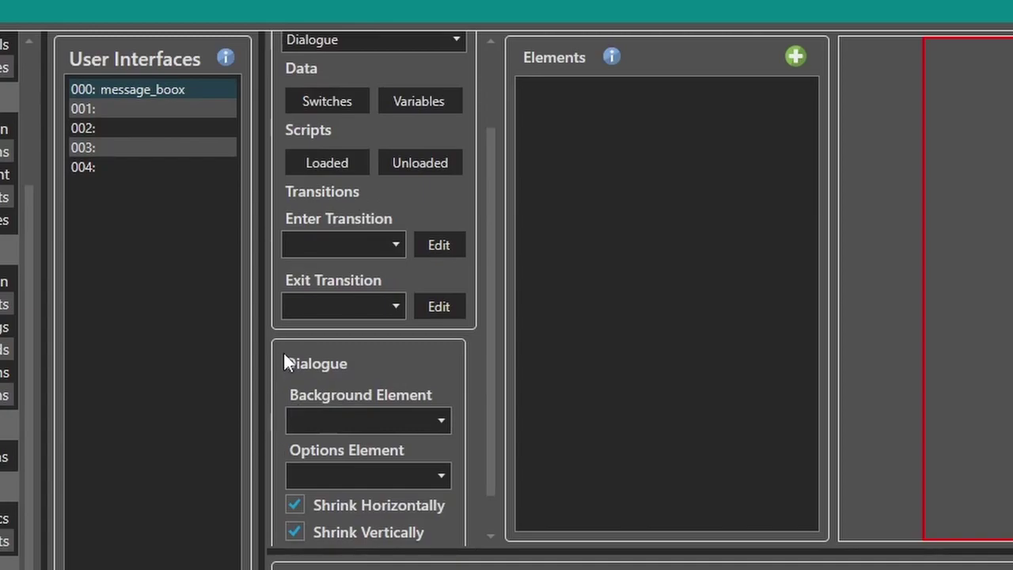
scroll(369, 364, "up", 2)
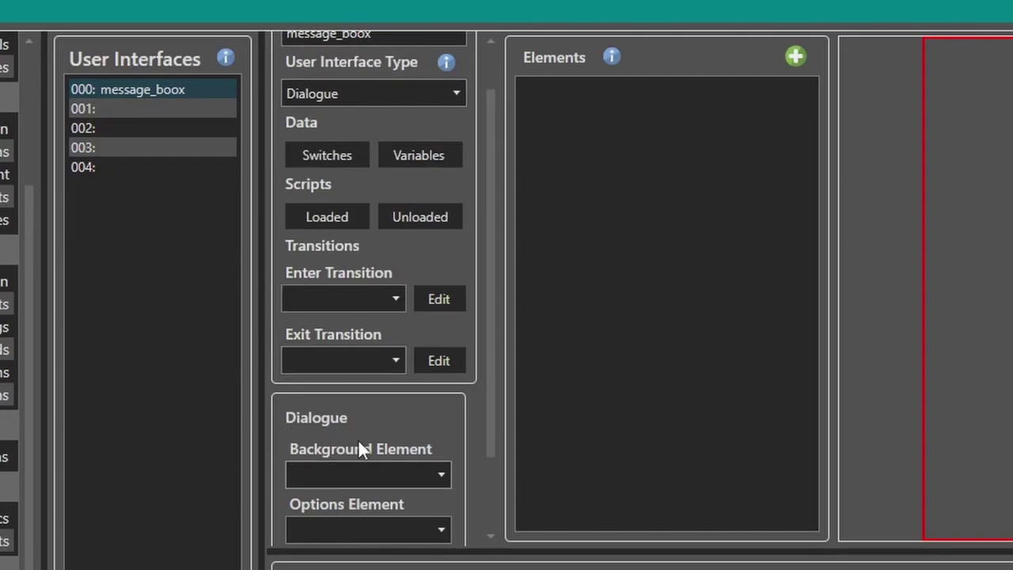
scroll(353, 463, "down", 2)
scroll(343, 497, "down", 2)
scroll(431, 378, "up", 4)
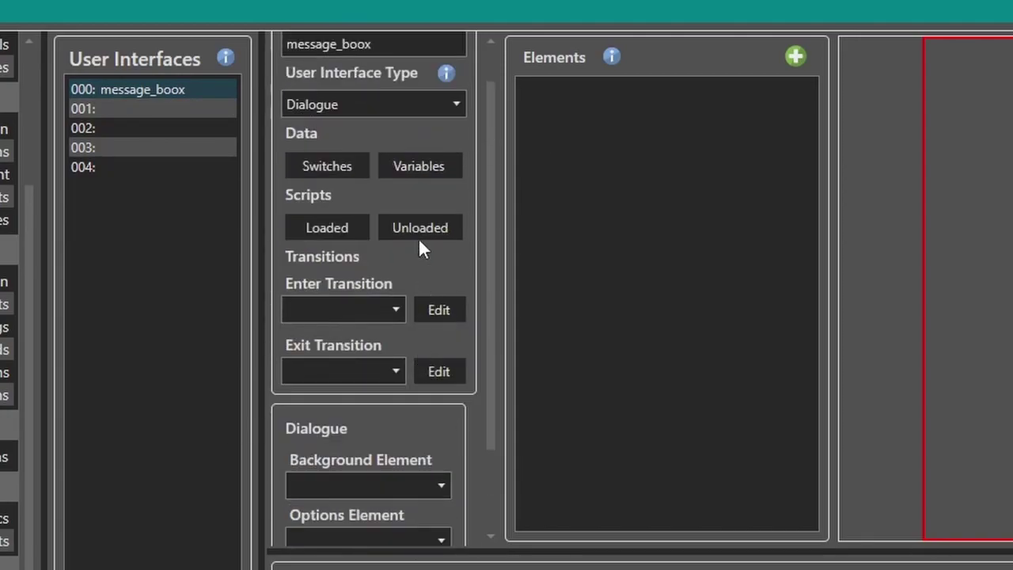
left_click(391, 108)
left_click(357, 152)
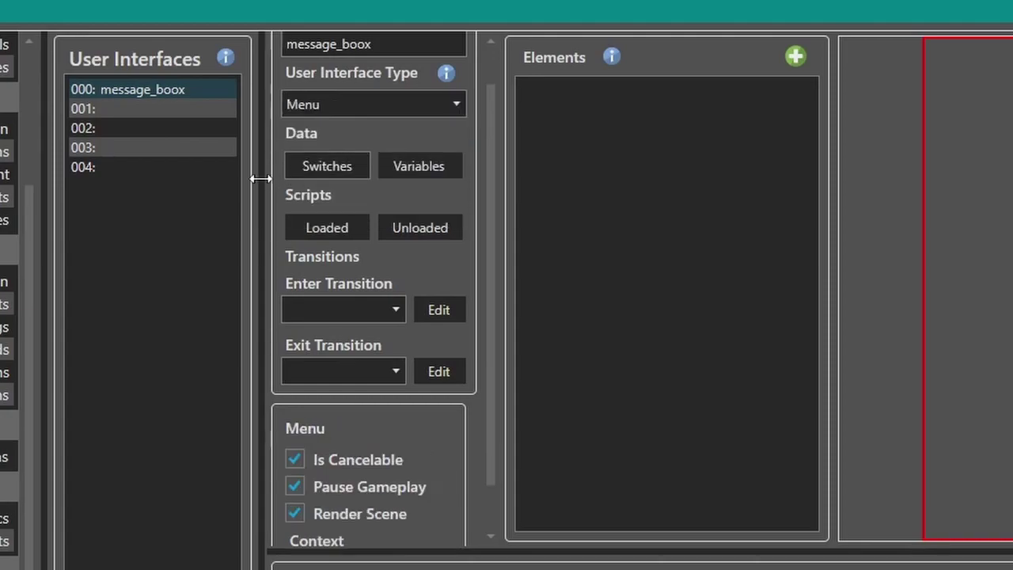
scroll(489, 469, "down", 1)
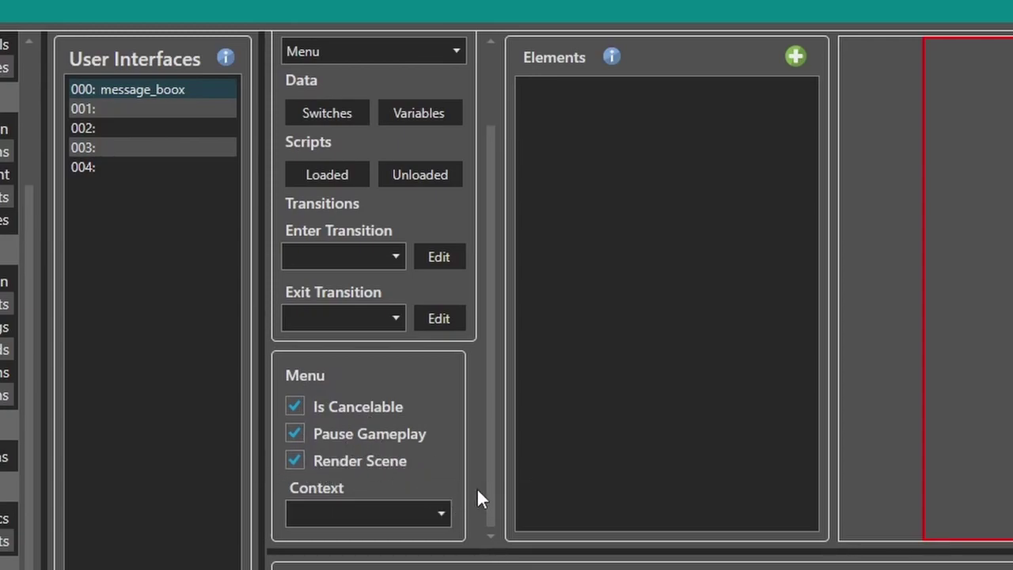
scroll(485, 412, "up", 3)
Switch the user interface type to Shop and examine the Shop settings.
left_click(351, 155)
left_click(356, 260)
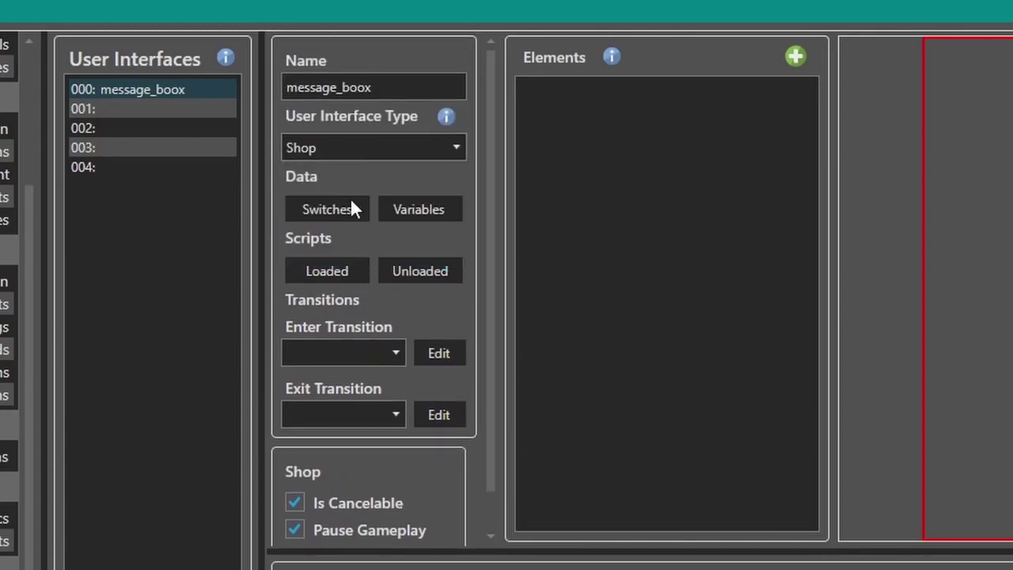
scroll(466, 452, "down", 2)
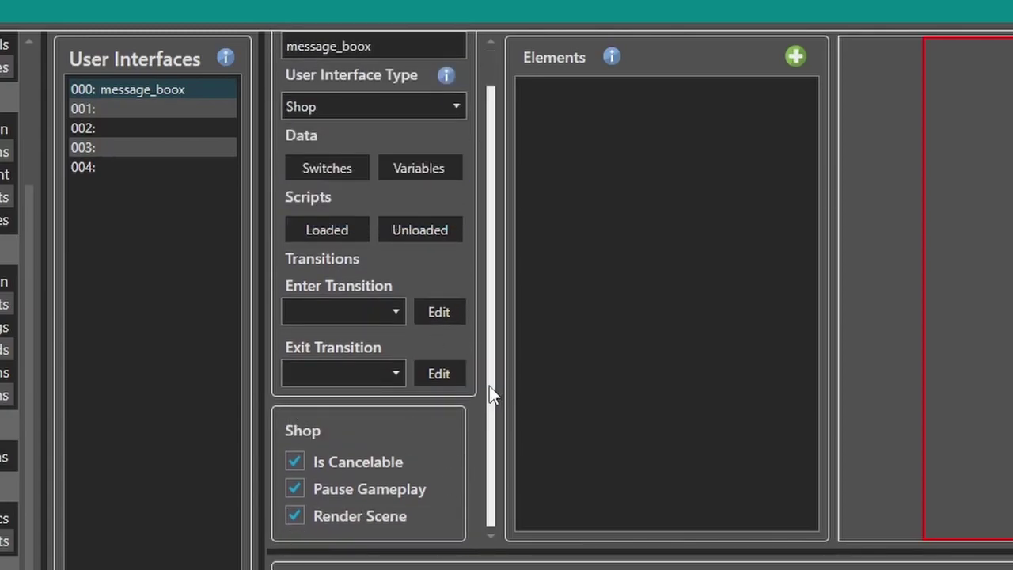
scroll(490, 398, "up", 2)
Switch the user interface type back to Overlay and examine the Overlay settings.
left_click(317, 150)
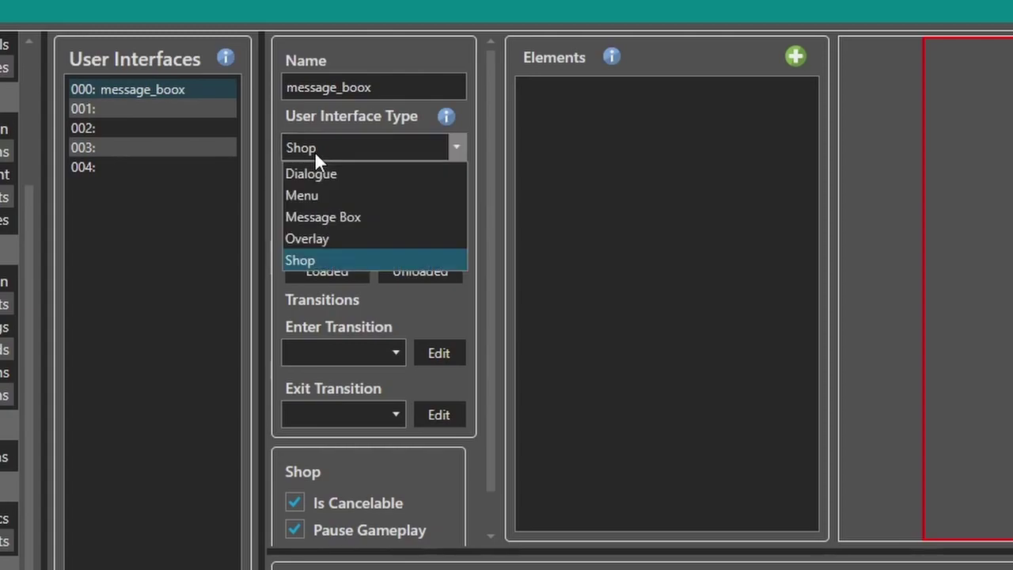
left_click(316, 237)
scroll(277, 378, "down", 1)
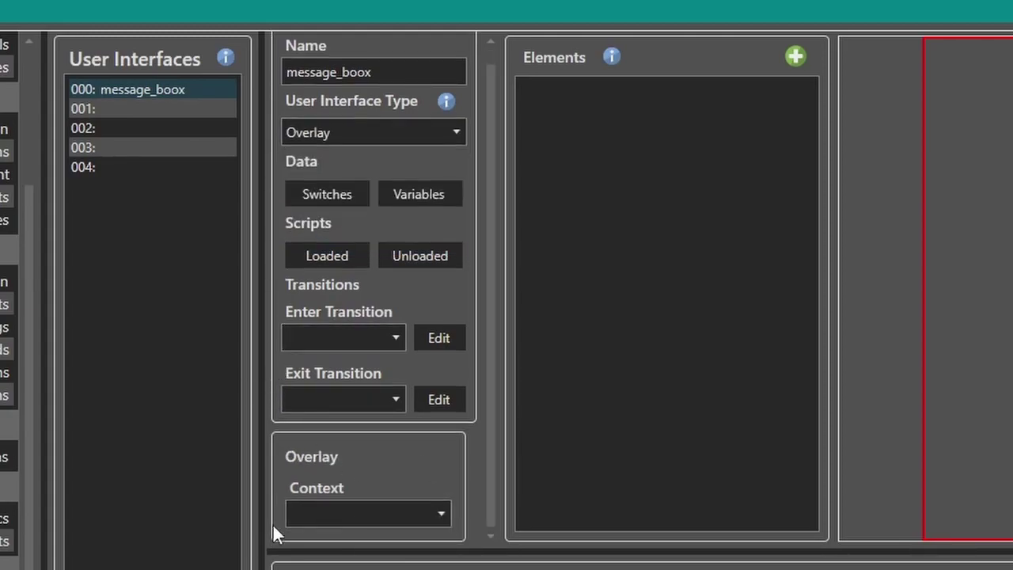
scroll(372, 395, "up", 1)
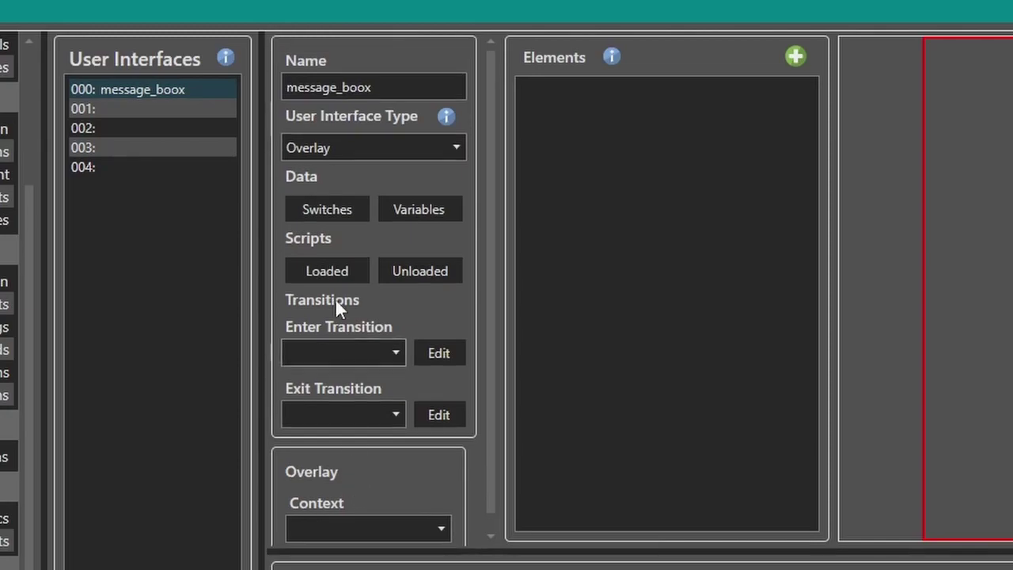
left_click(355, 148)
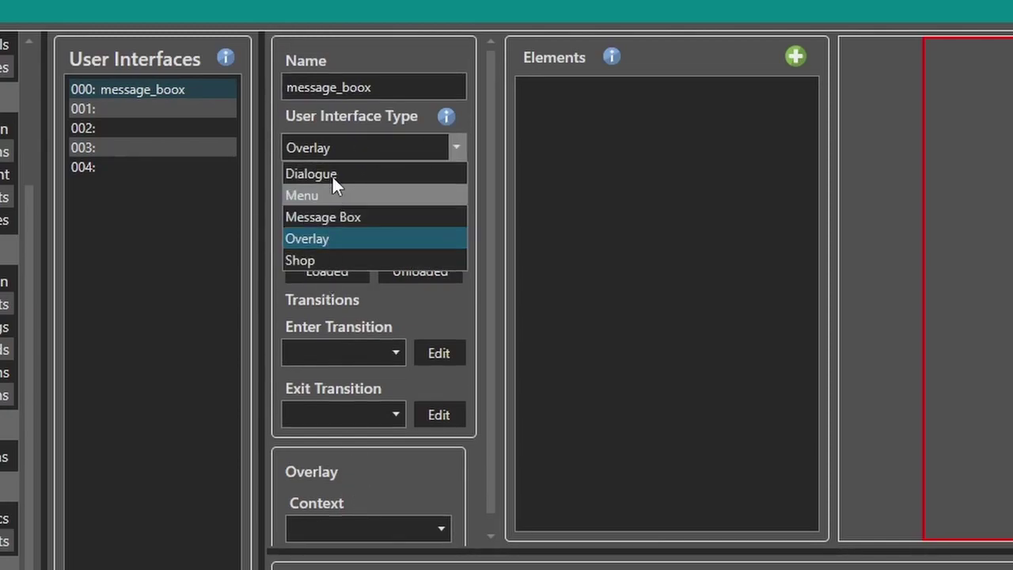
left_click(400, 238)
Set the user interface type of message_boox to Message Box.
scroll(343, 342, "down", 1)
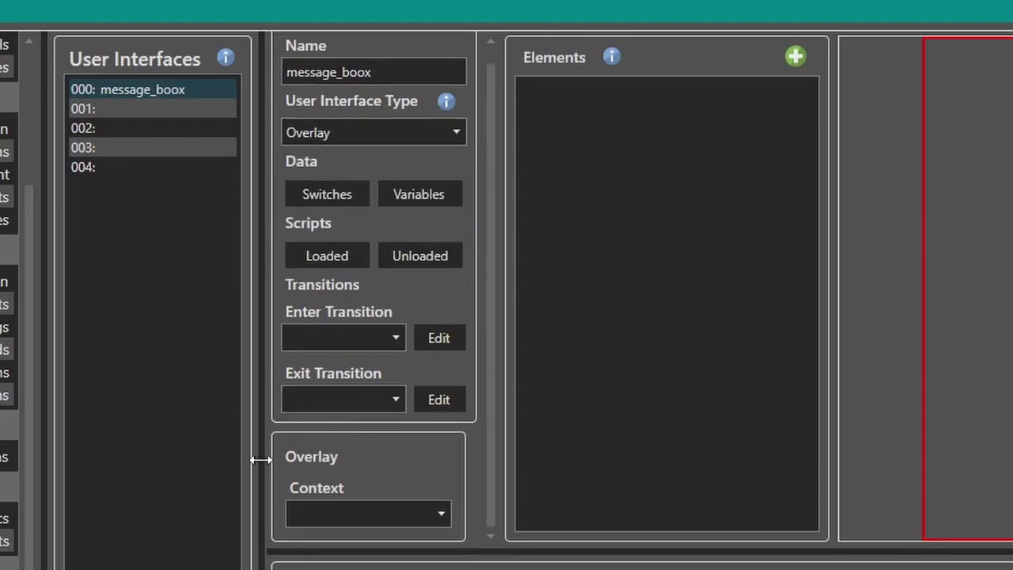
left_click(349, 134)
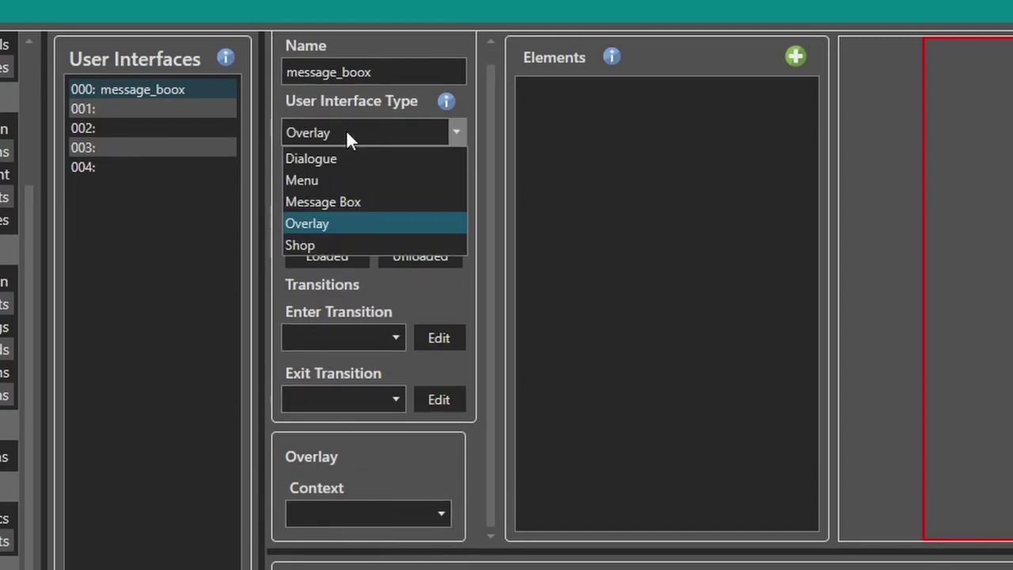
left_click(348, 202)
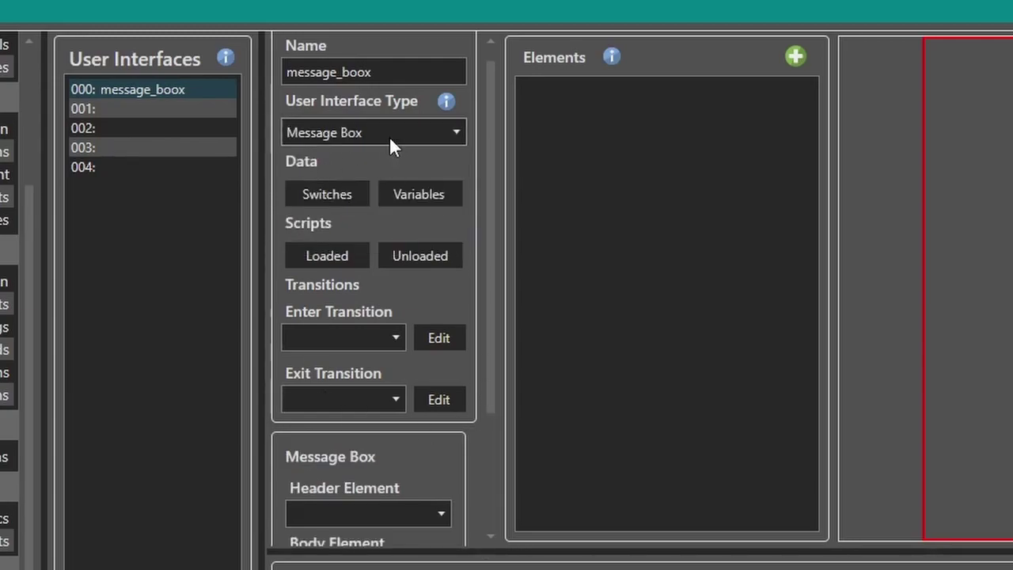
Add one Pane element and two Text elements to the message_boox user interface.
left_click_drag(491, 362, 506, 525)
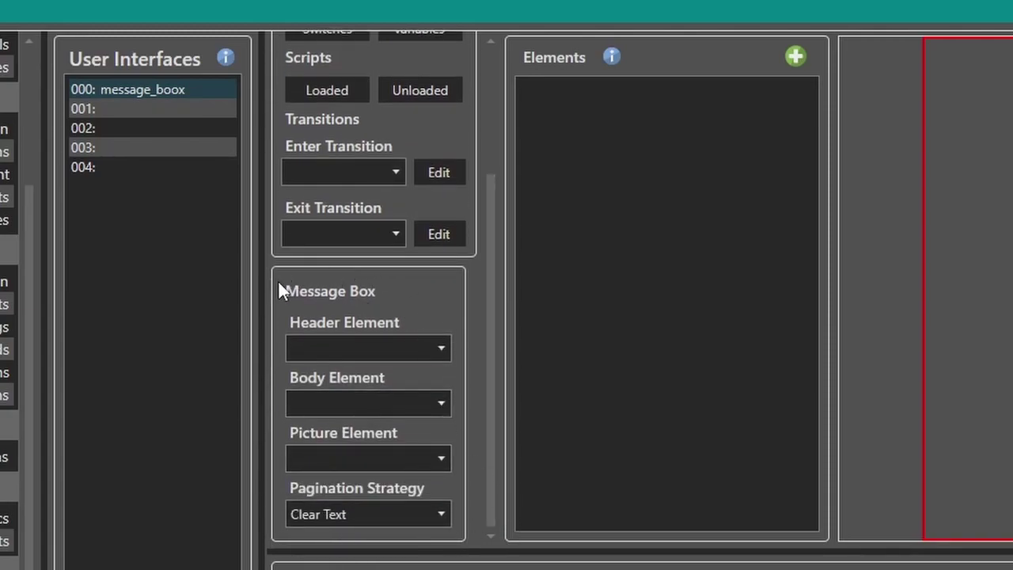
left_click_drag(492, 427, 494, 304)
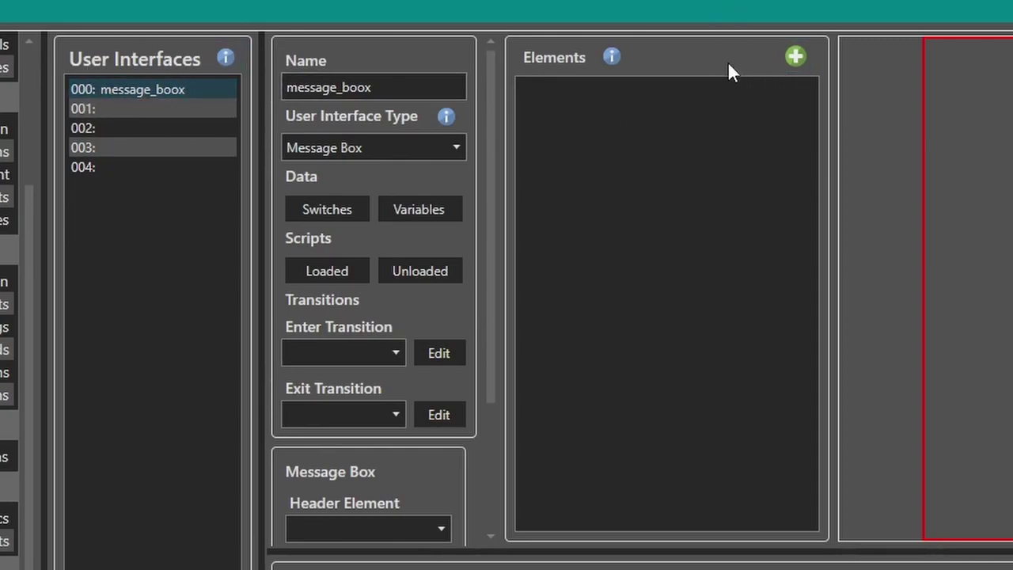
left_click(795, 57)
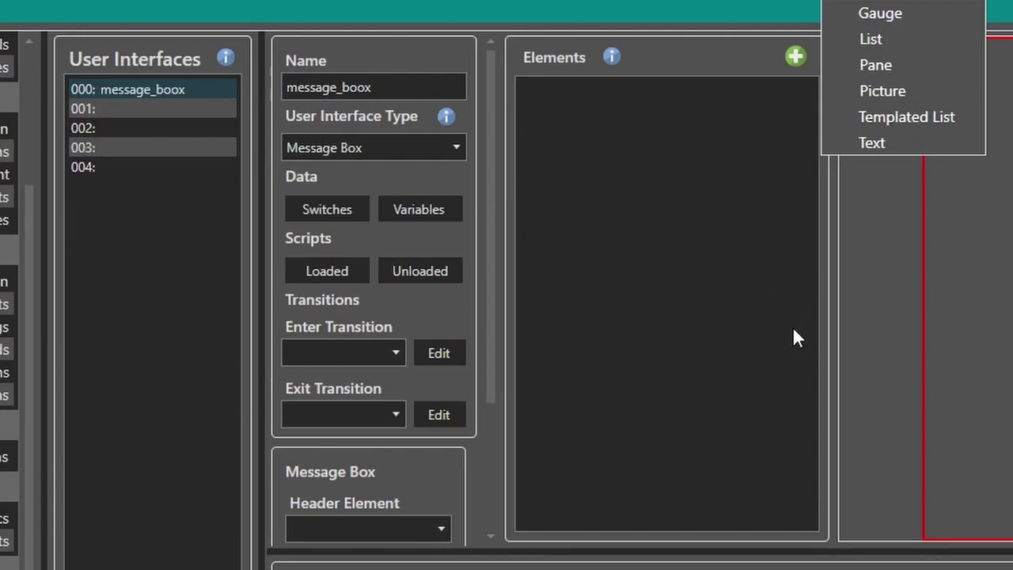
left_click(900, 68)
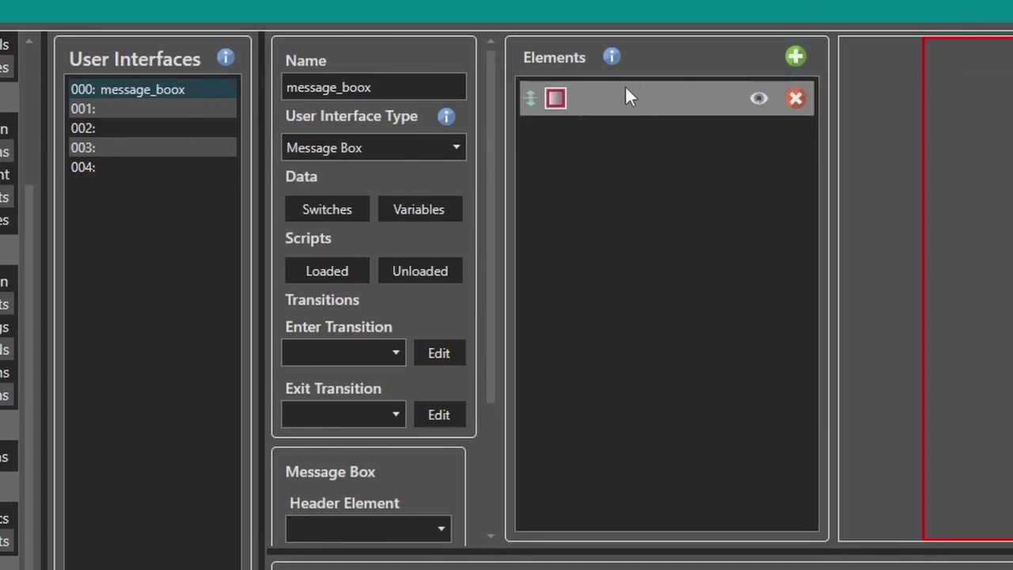
left_click(795, 57)
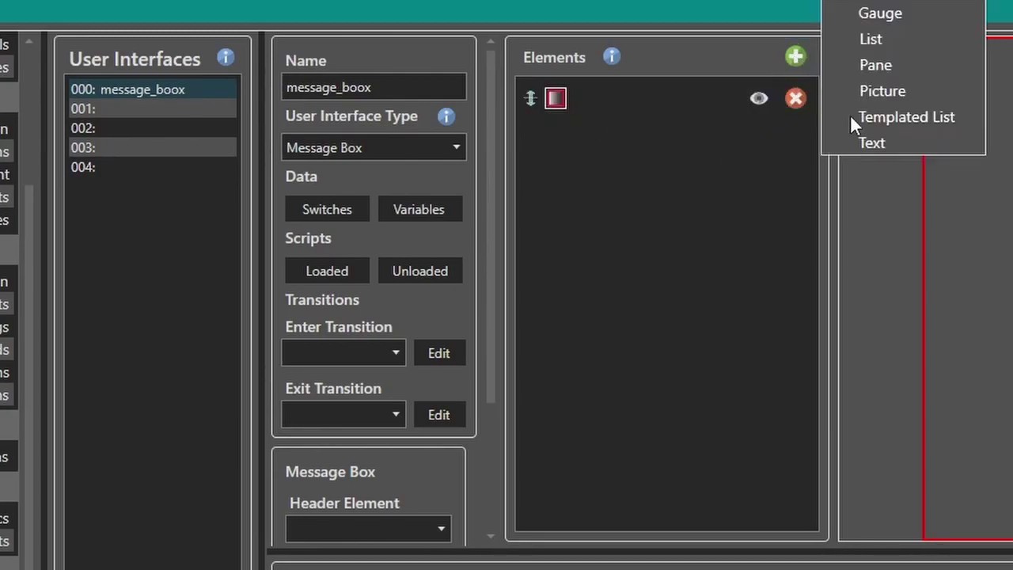
left_click(867, 142)
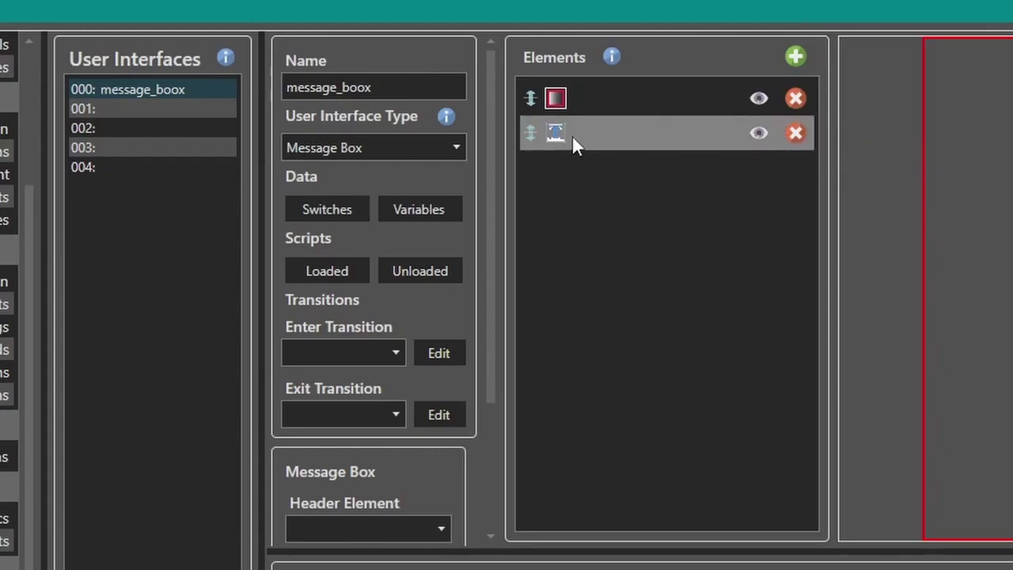
left_click(795, 57)
left_click(874, 142)
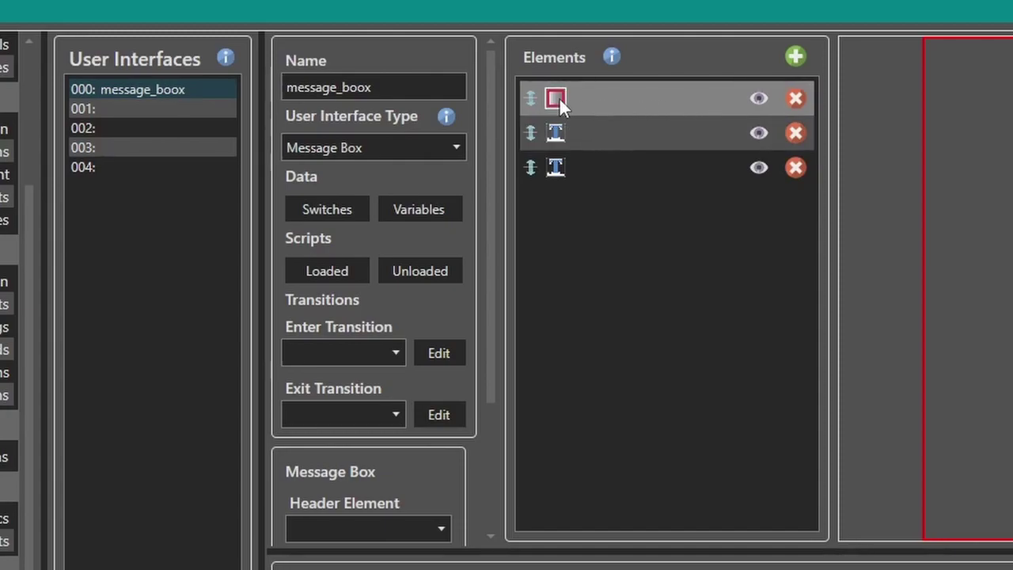
Name the Pane element BeeGee.
left_click(614, 98)
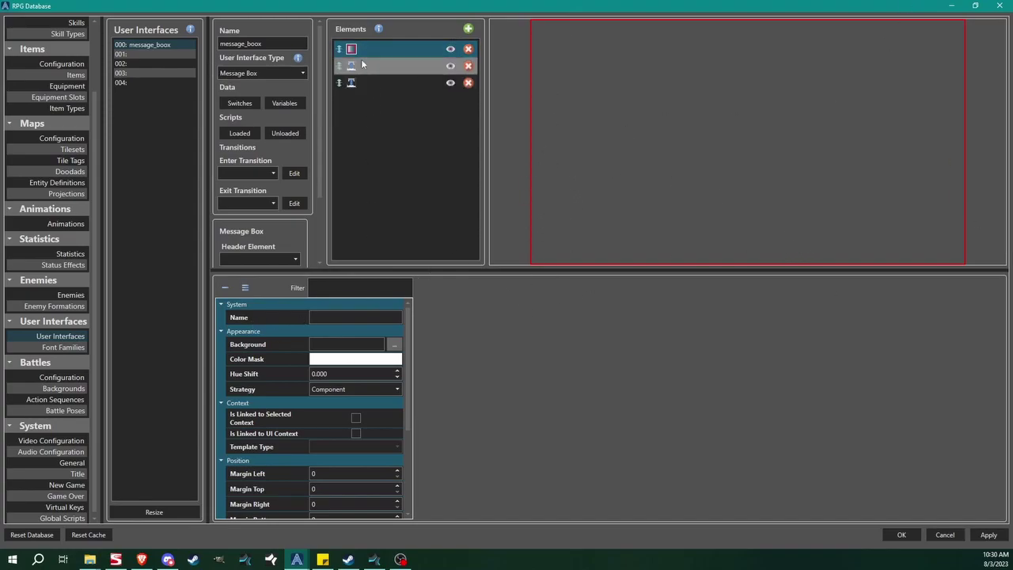
left_click(382, 84)
left_click(382, 67)
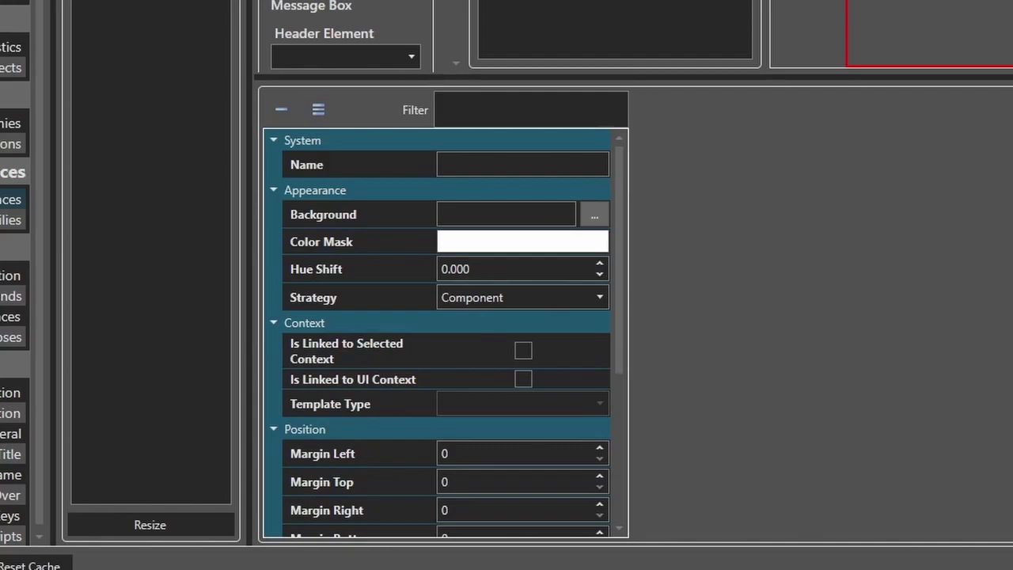
left_click(483, 165)
type("BG")
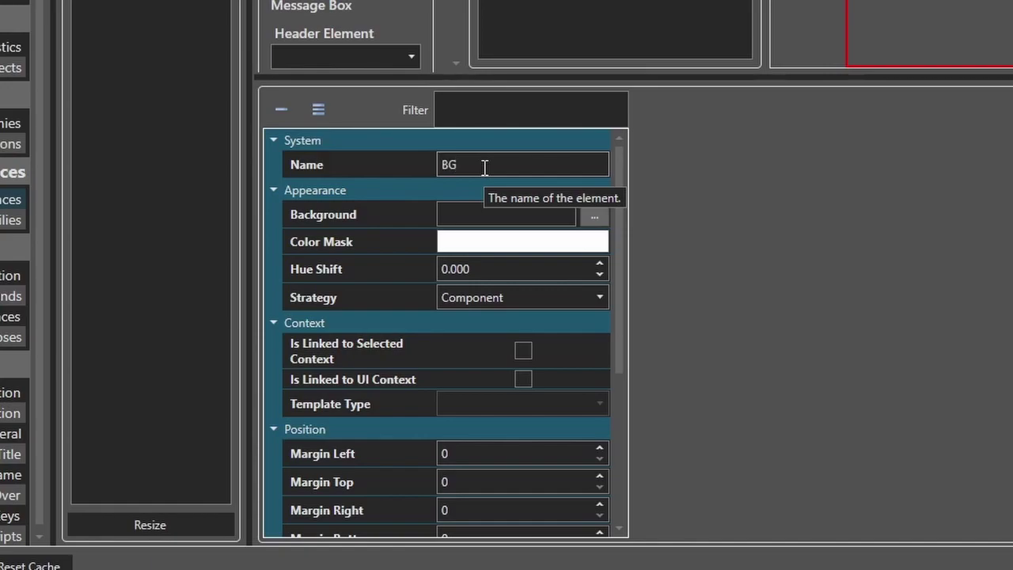
key("BackSpace")
type("eeGee")
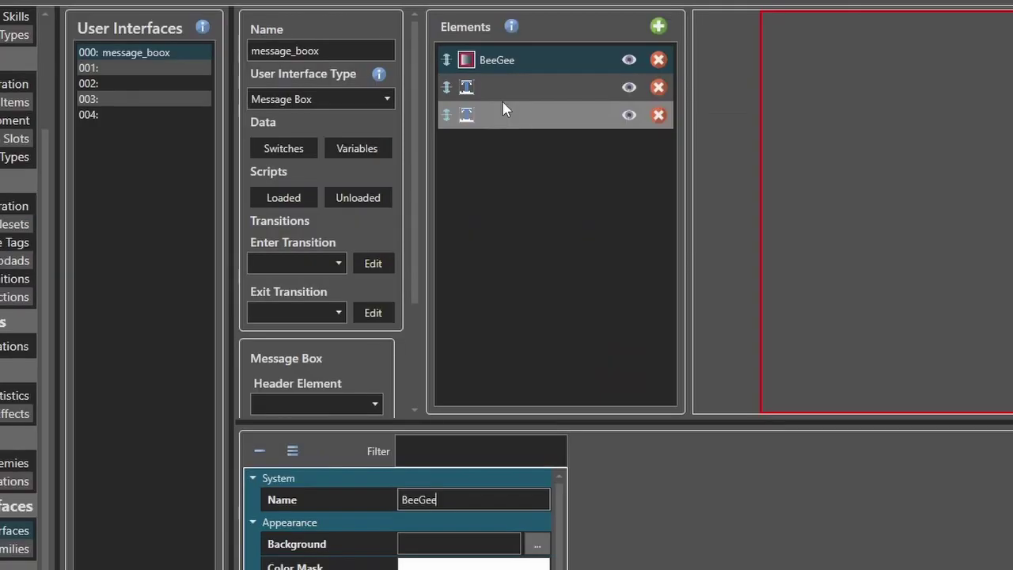
Name the first Text element header_text.
left_click(496, 87)
left_click(518, 61)
left_click(507, 89)
left_click(499, 63)
left_click(514, 89)
left_click(444, 497)
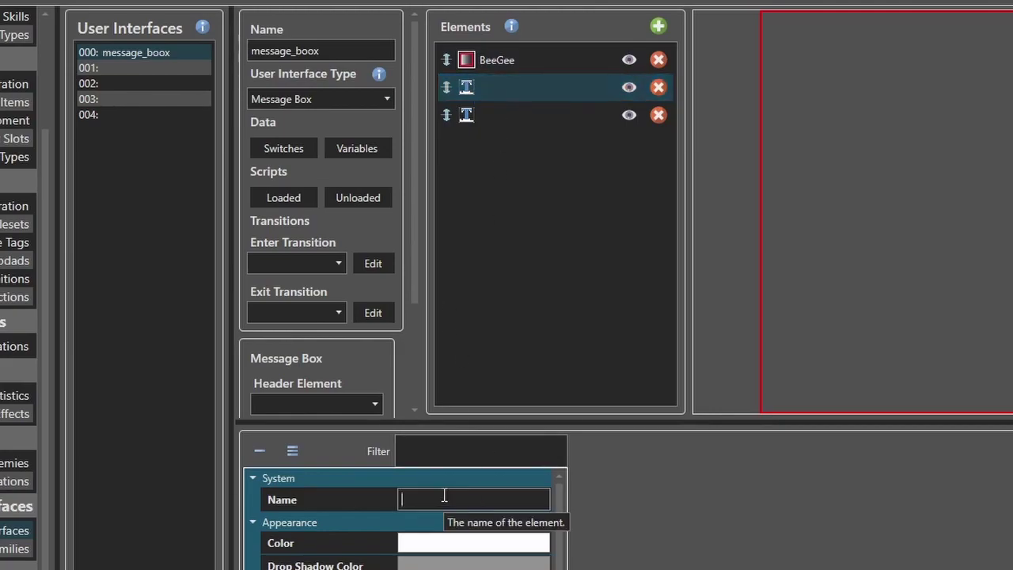
type("Header-")
key("BackSpace")
type("_text")
key("Home")
key("Delete")
type("h")
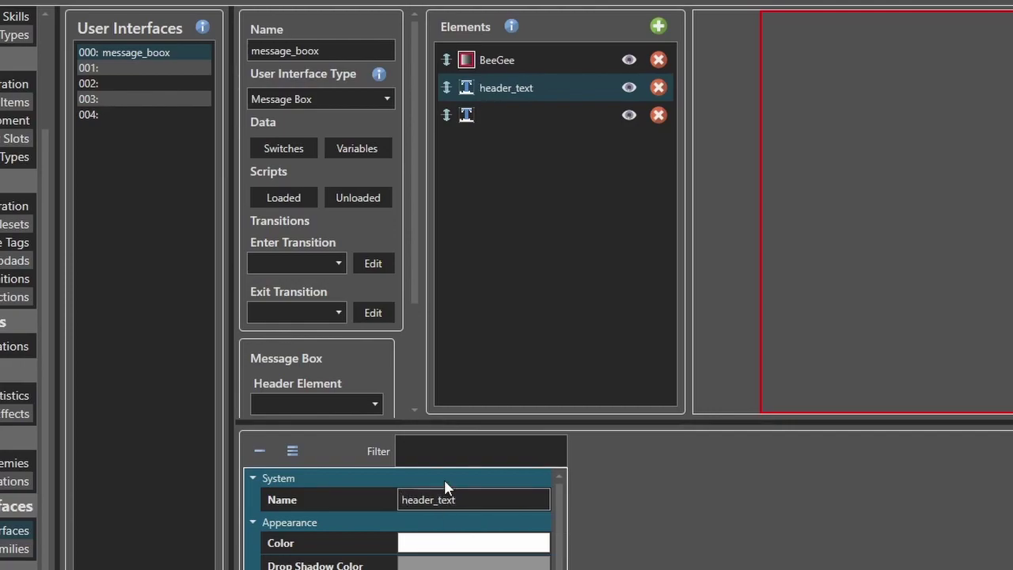
Name the second Text element body_text.
left_click(515, 119)
left_click(413, 499)
type("body_text")
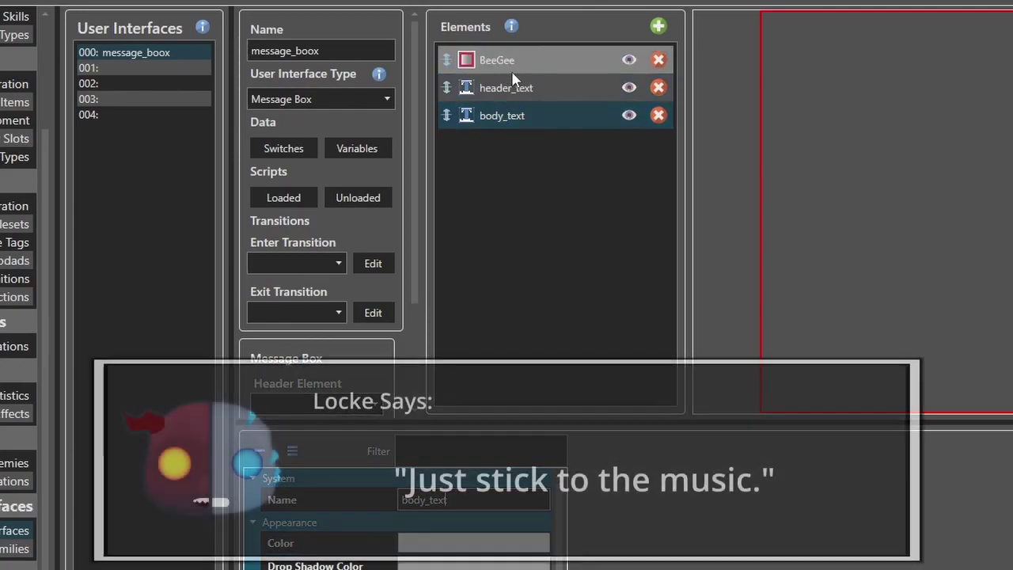
Open the background picture selection for the BeeGee element and expand the Saint Edwards Games folder under UI.
left_click(488, 64)
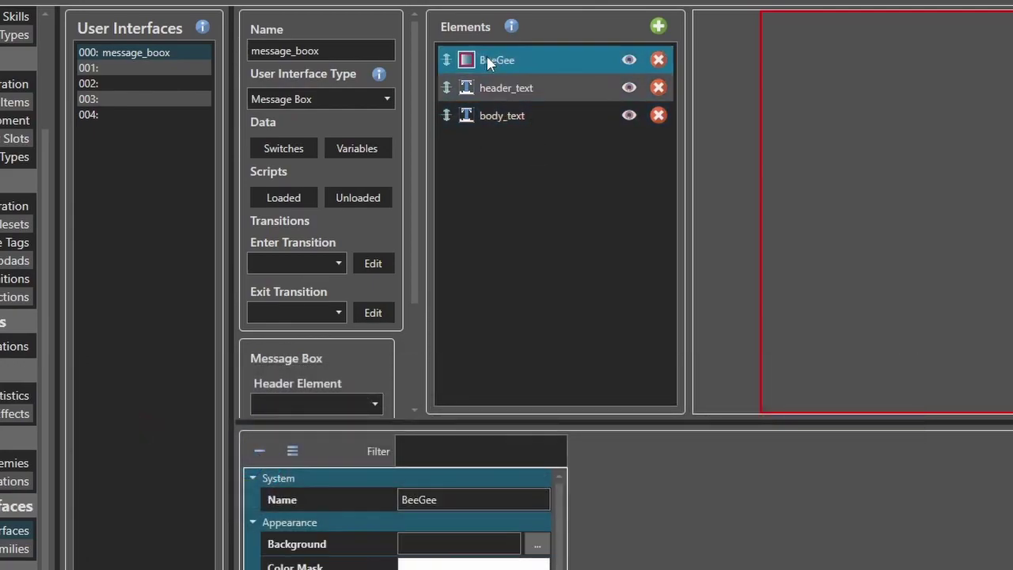
left_click_drag(541, 84, 538, 125)
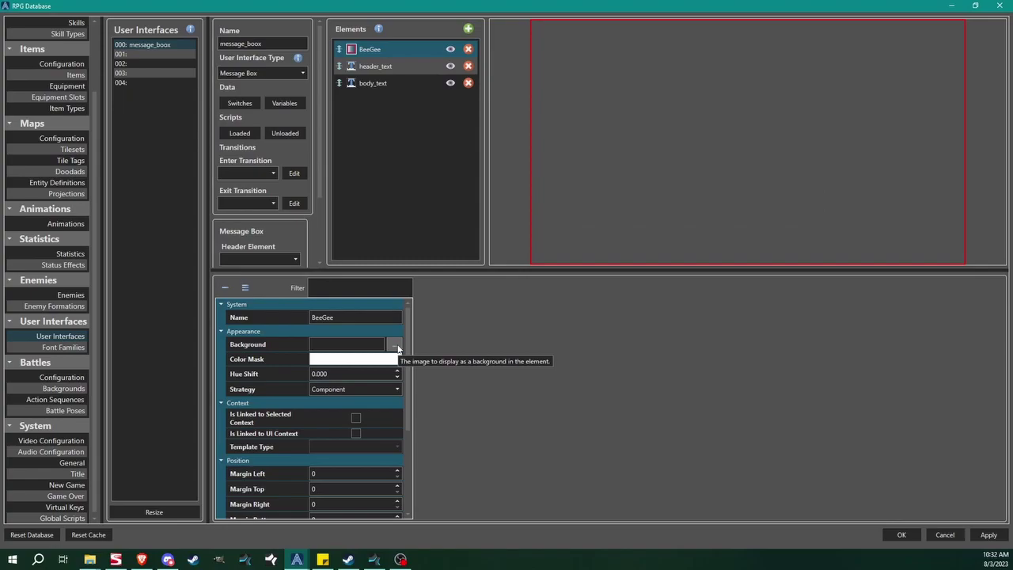
left_click(477, 170)
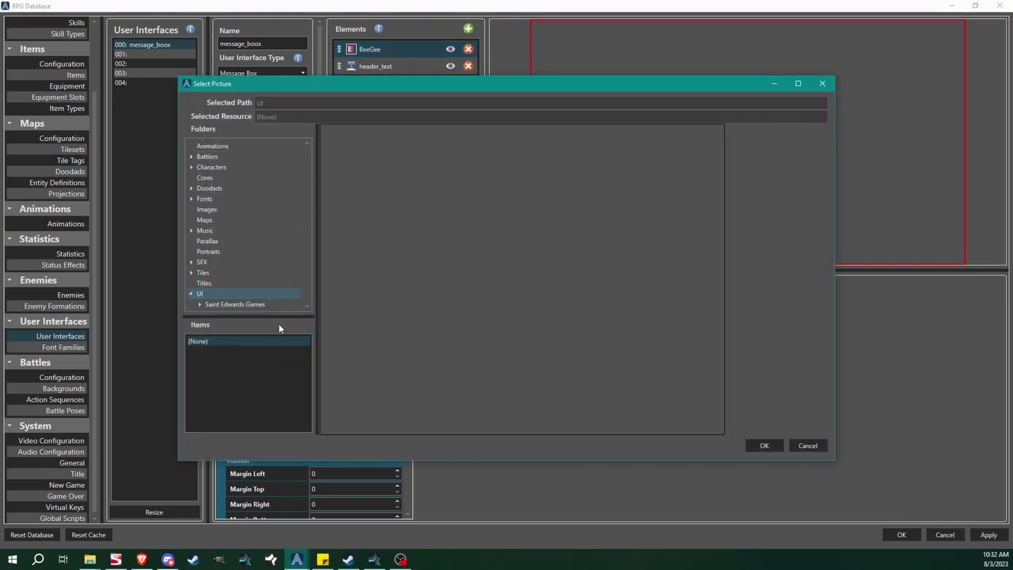
double_click(228, 307)
scroll(250, 211, "down", 2)
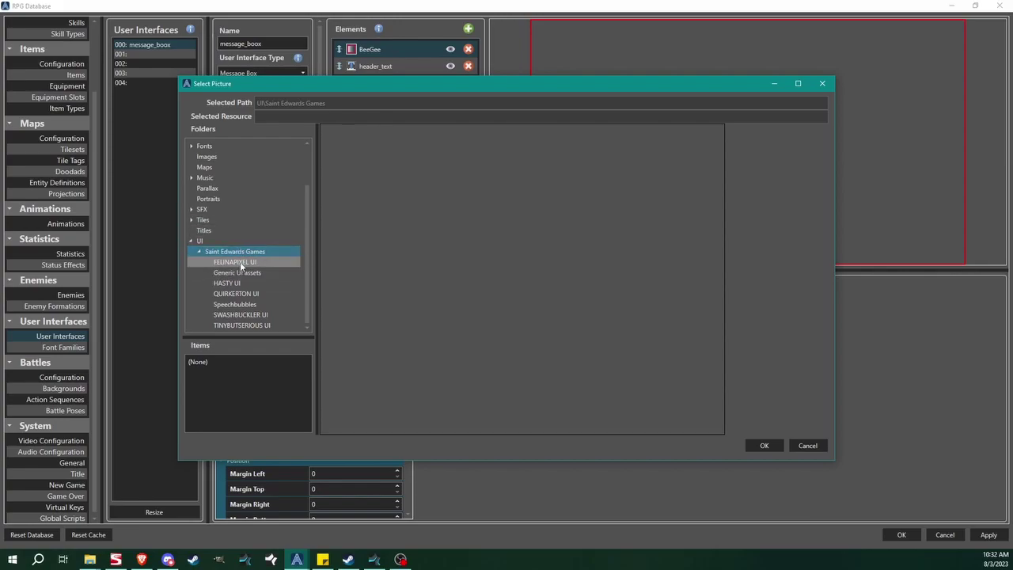
Preview the pictures in the FELINAPIXEL UI folder, from the long rectangle box to the short message box.
left_click(236, 264)
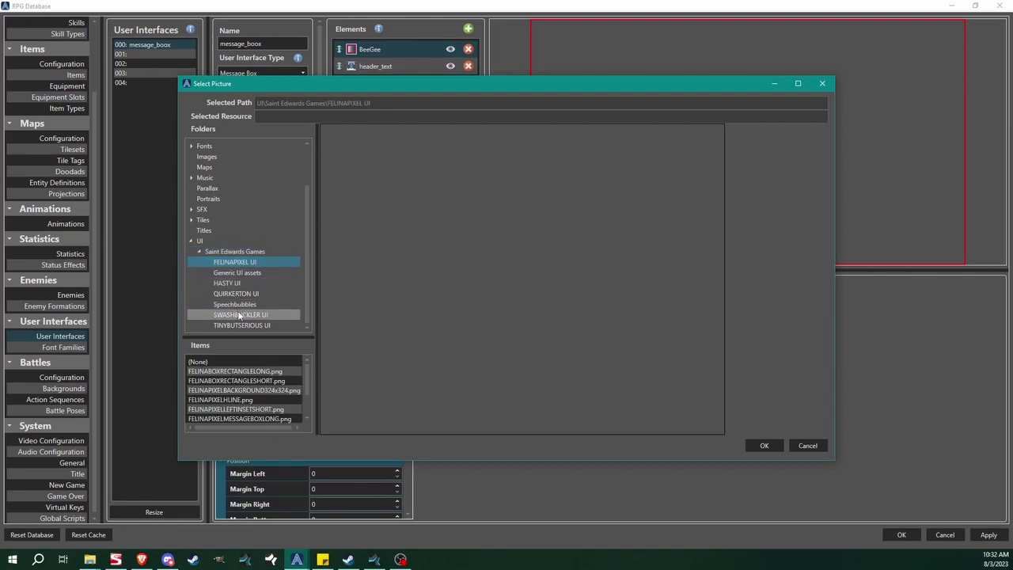
left_click(213, 372)
left_click(220, 380)
left_click(230, 390)
left_click(233, 399)
left_click(234, 409)
scroll(233, 400, "down", 1)
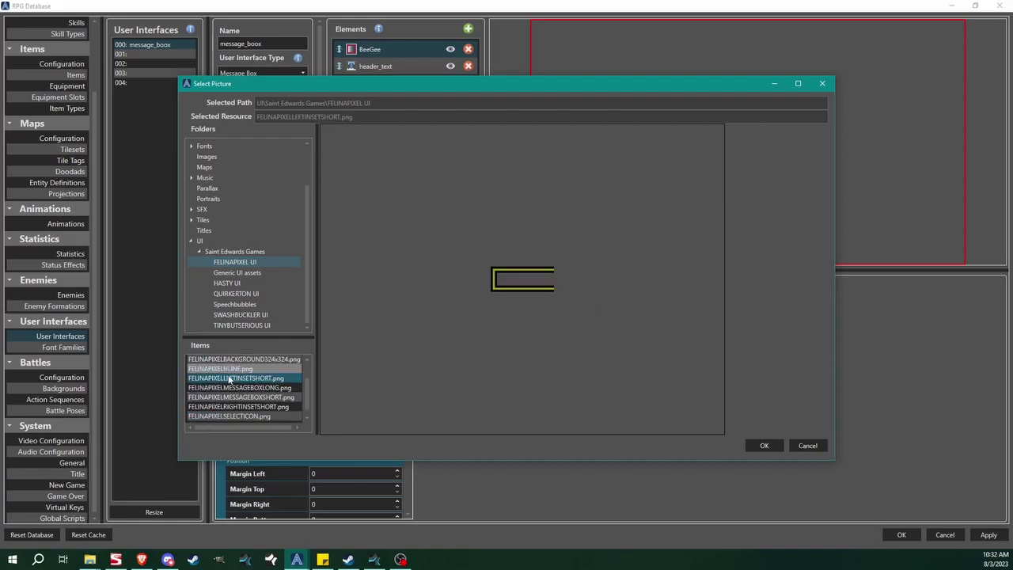
left_click(233, 387)
left_click(235, 397)
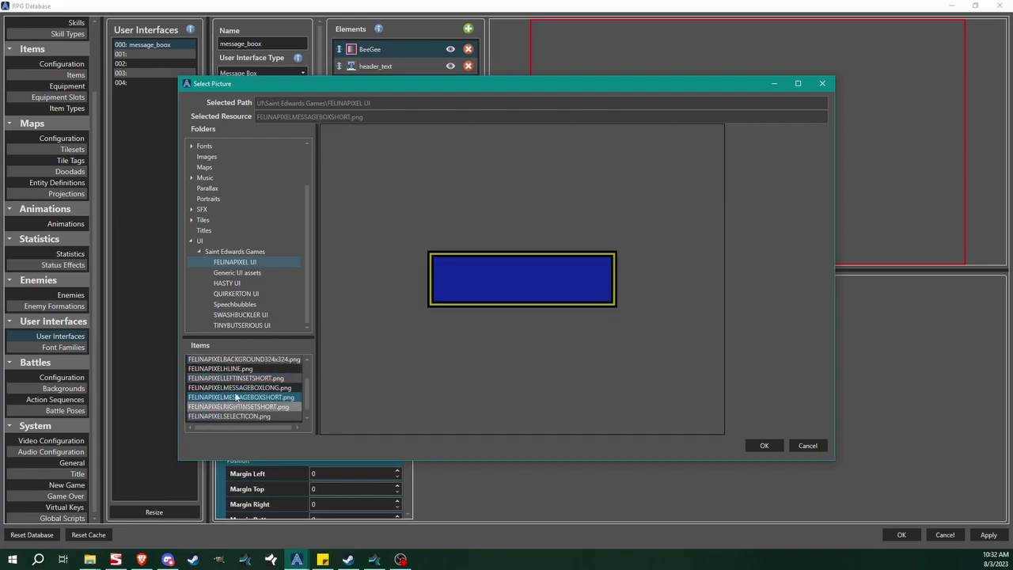
Set BeeGee's background to blackboard.png from the Generic UI assets folder.
left_click(240, 272)
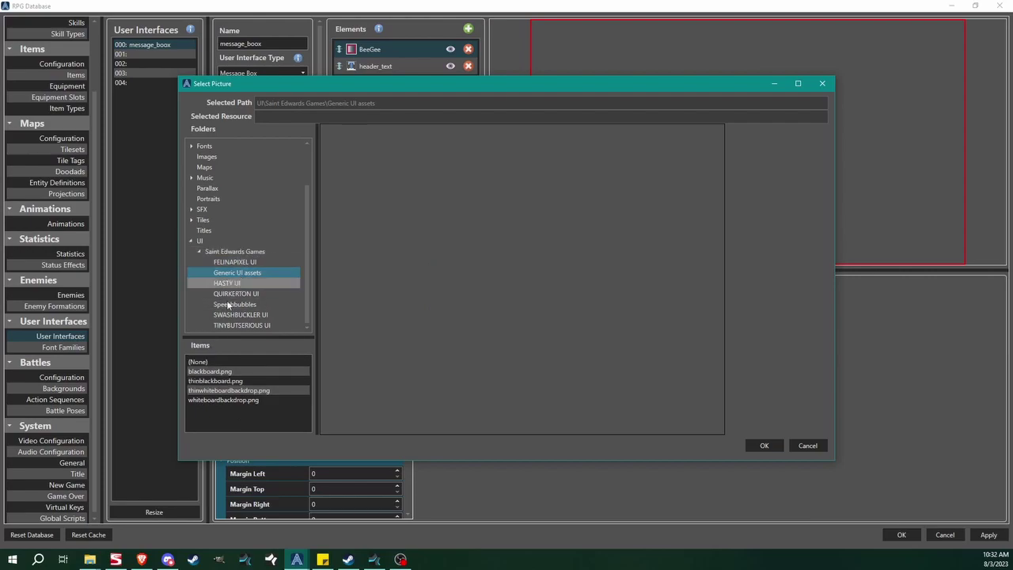
left_click(223, 371)
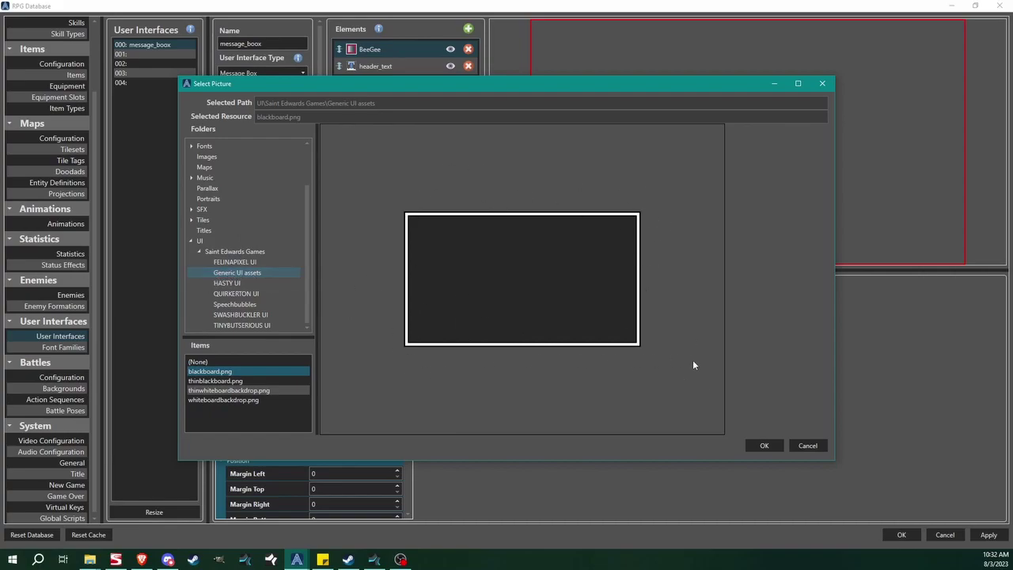
left_click(761, 446)
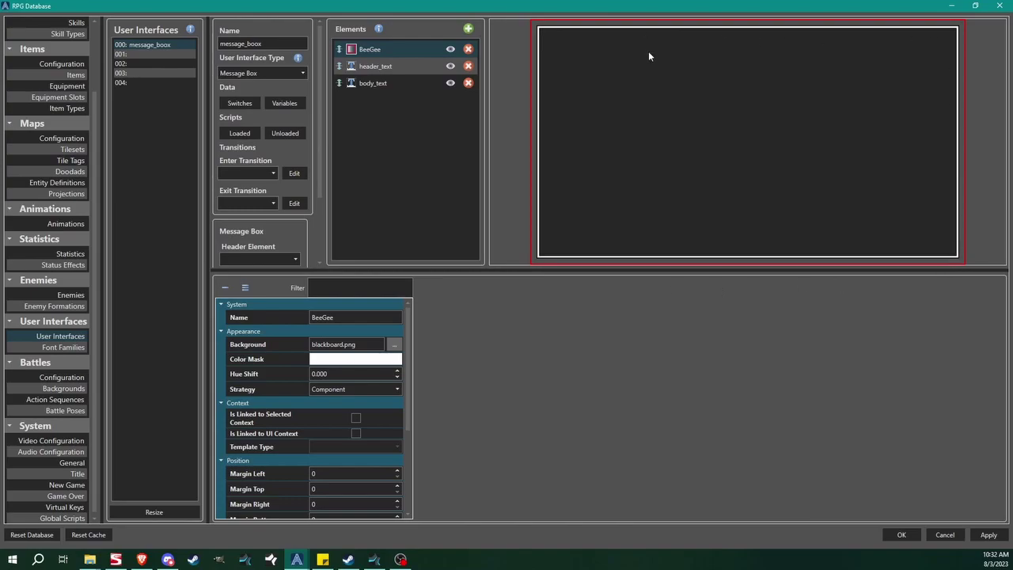
Try tinting the BeeGee background light blue by lowering the red and green values of its color mask.
left_click(355, 359)
left_click_drag(399, 384, 378, 385)
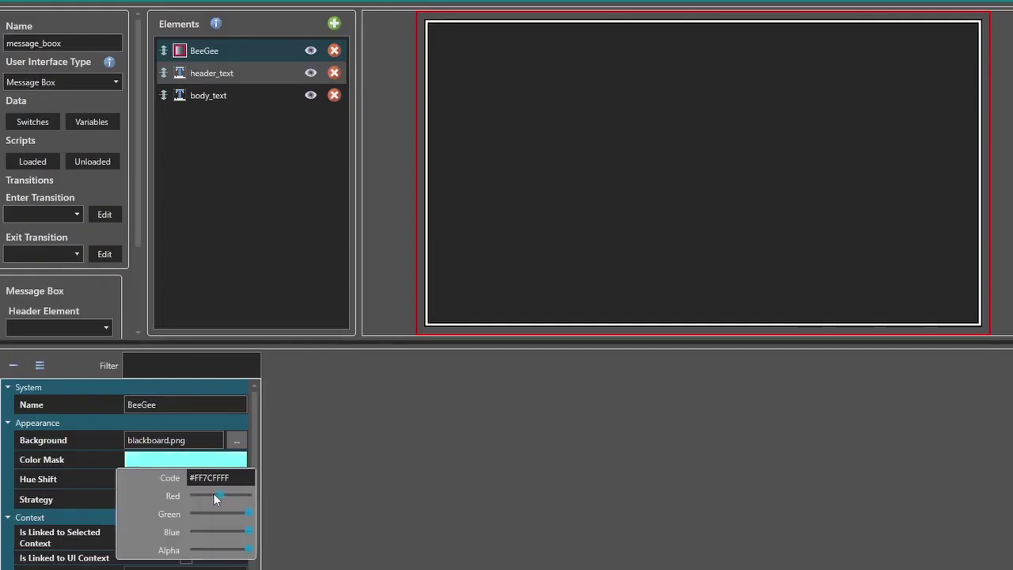
left_click_drag(213, 493, 266, 535)
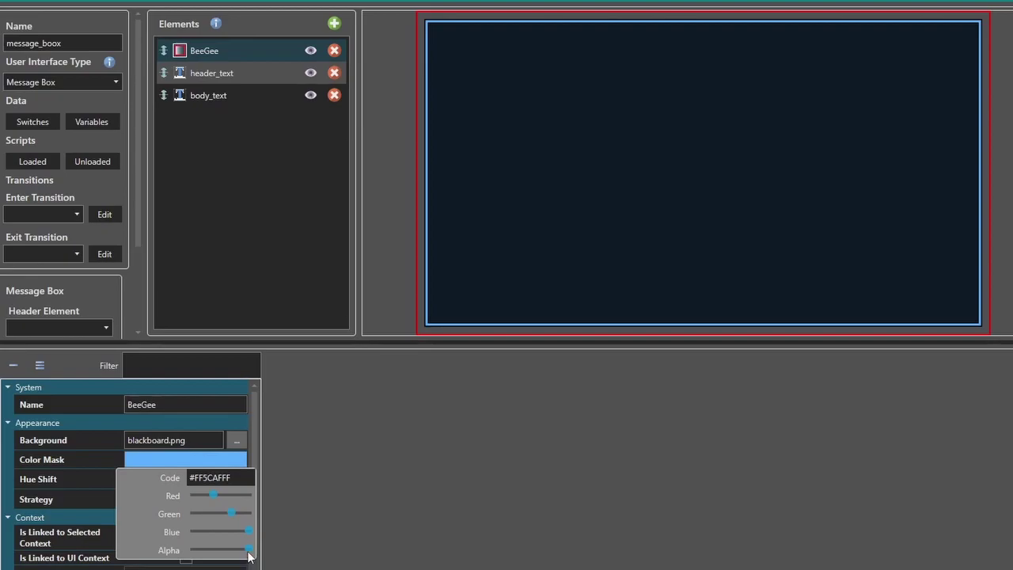
mouse_move(249, 549)
left_mouse_down()
mouse_move(189, 549)
mouse_move(248, 550)
left_mouse_up()
mouse_move(211, 496)
left_mouse_down()
mouse_move(233, 496)
mouse_move(246, 510)
mouse_move(208, 497)
left_mouse_up()
Reset BeeGee's color mask to white, #FFFFFFFF.
left_click_drag(248, 531, 280, 536)
left_click_drag(230, 512, 277, 504)
left_click_drag(207, 495, 267, 493)
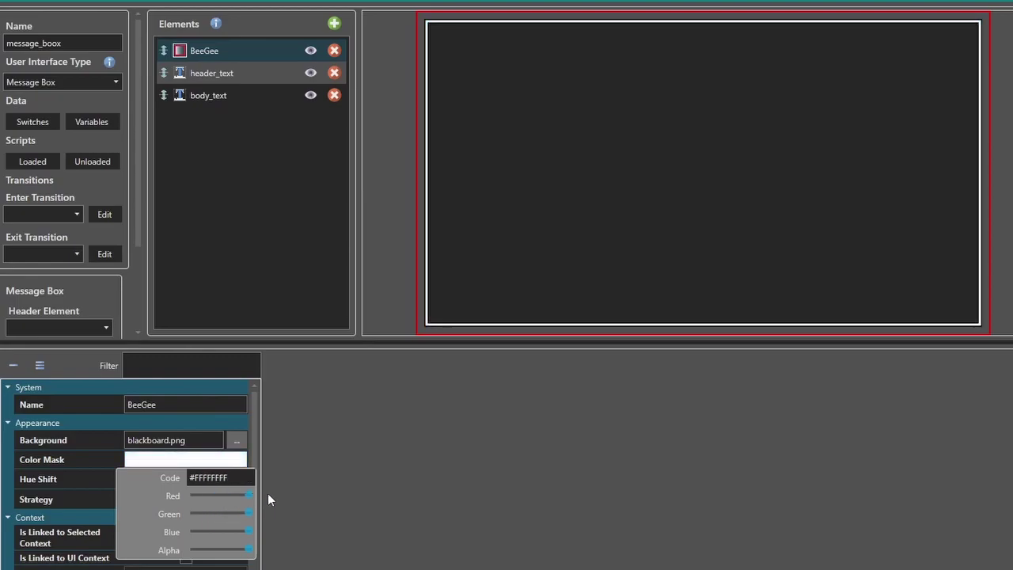
left_click(505, 451)
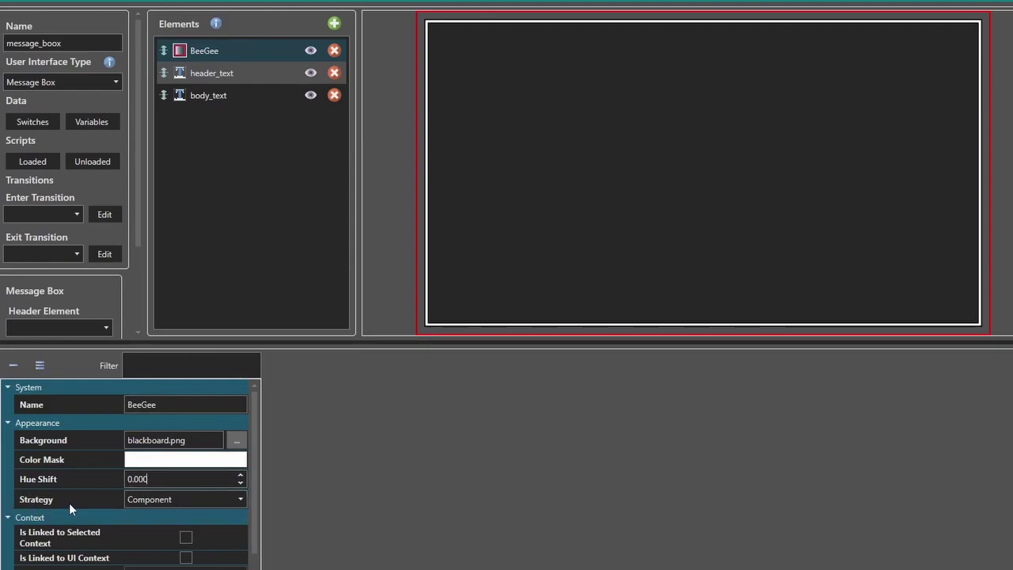
Try the Stretch strategy for BeeGee's background, and set it back to Component.
left_click(152, 500)
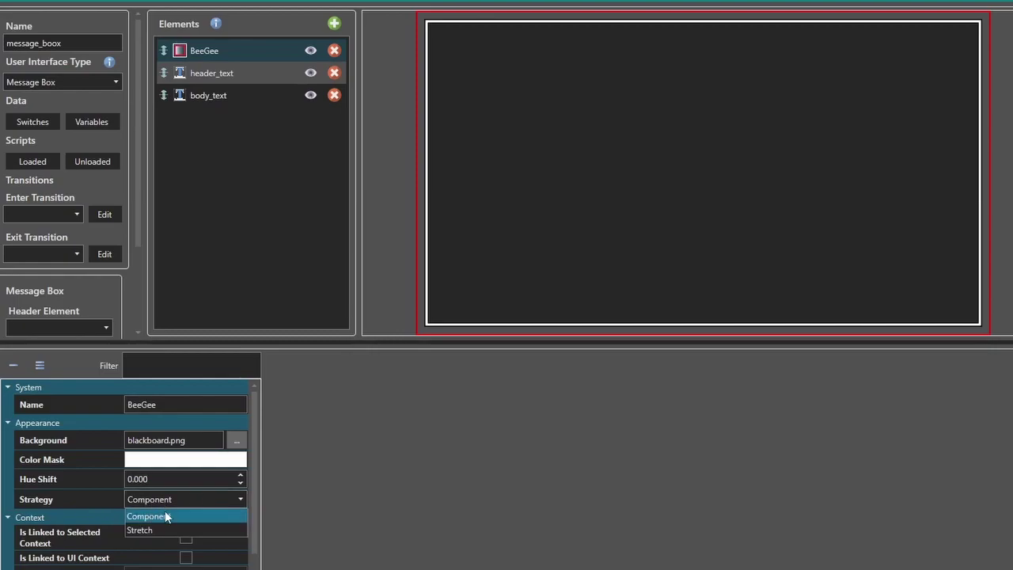
left_click(147, 530)
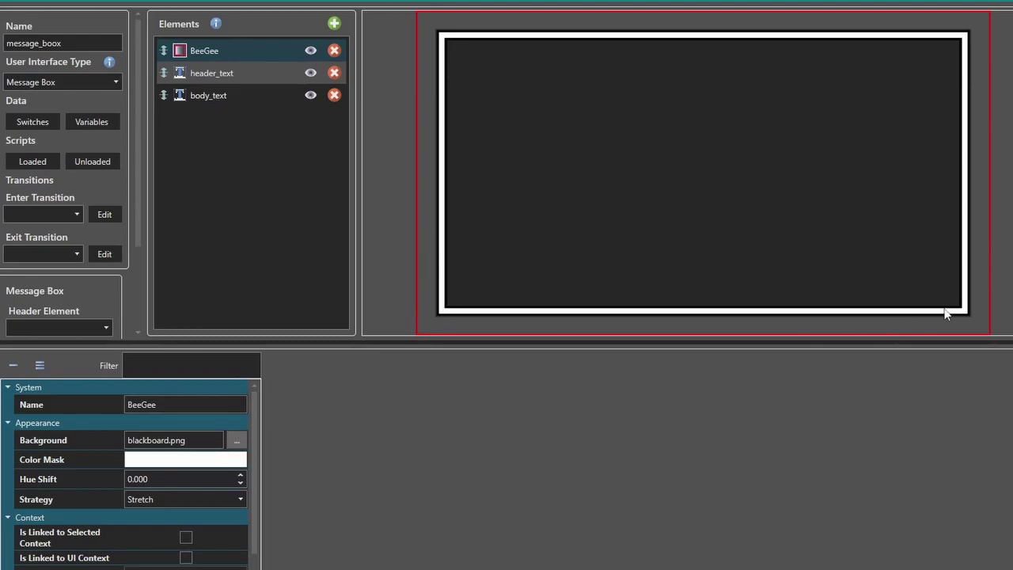
left_click(155, 498)
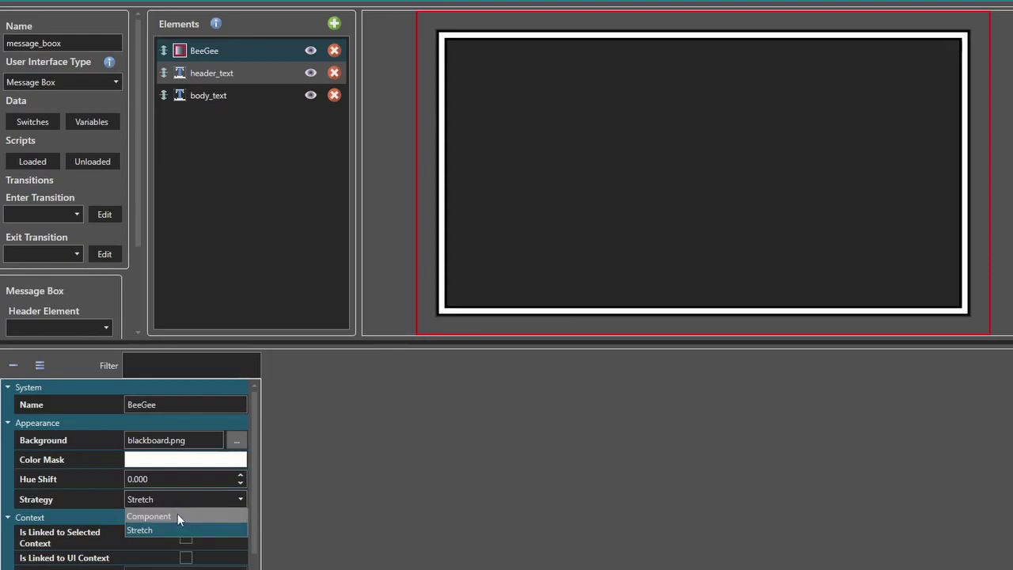
left_click(177, 516)
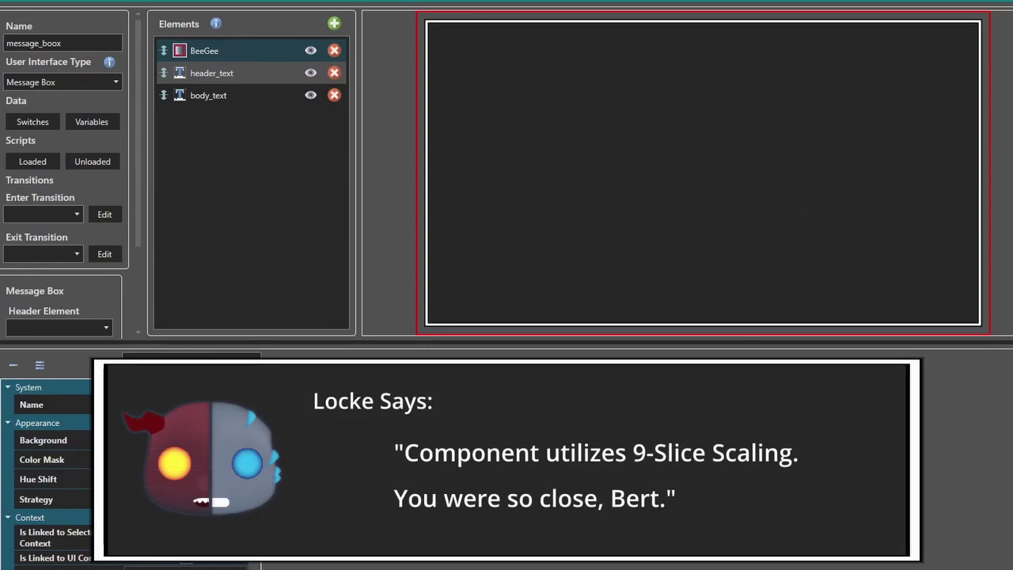
left_click(153, 518)
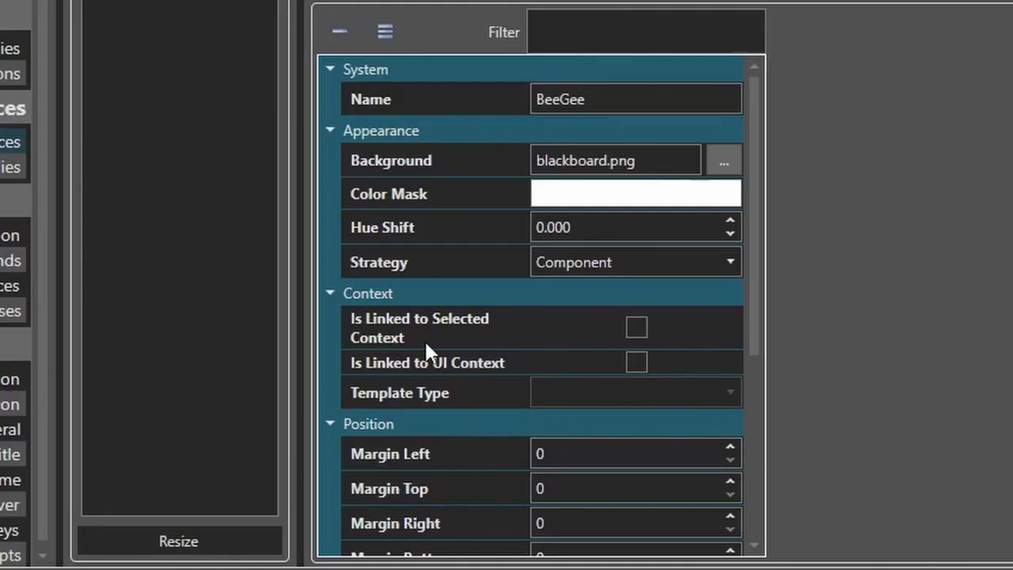
Try a relative height of 50% for the BeeGee element.
scroll(490, 349, "down", 5)
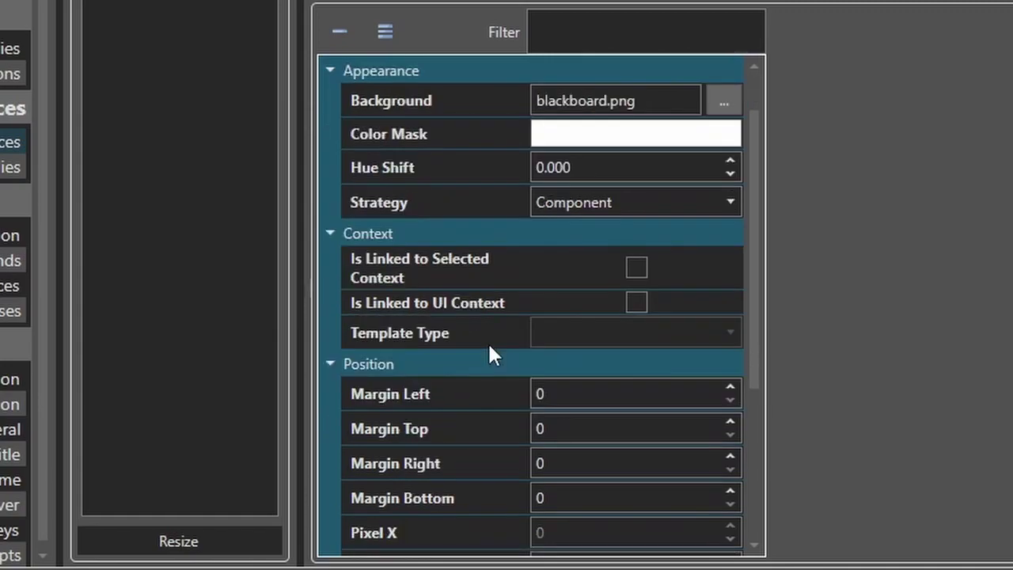
scroll(440, 305, "up", 1)
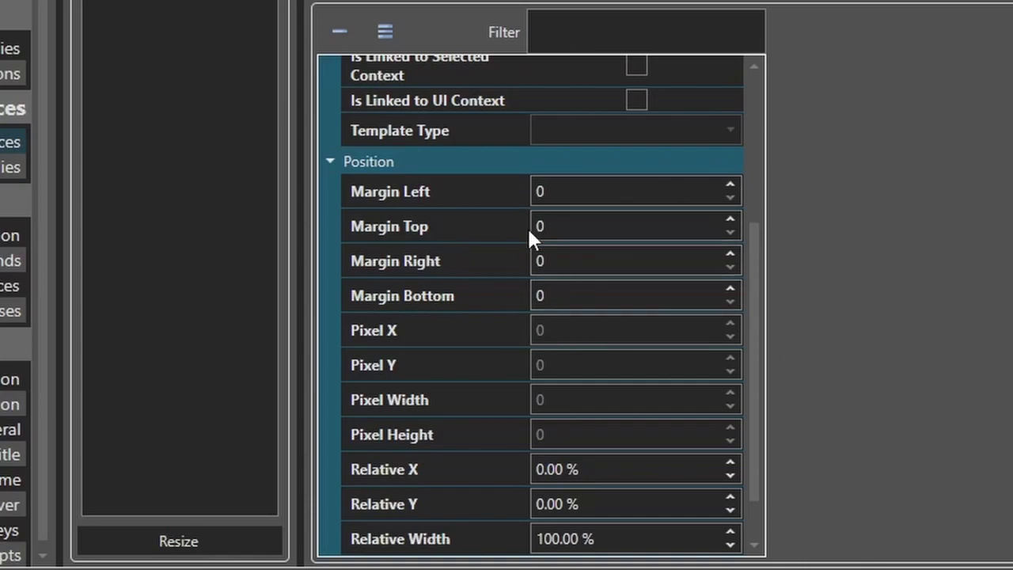
scroll(506, 273, "down", 1)
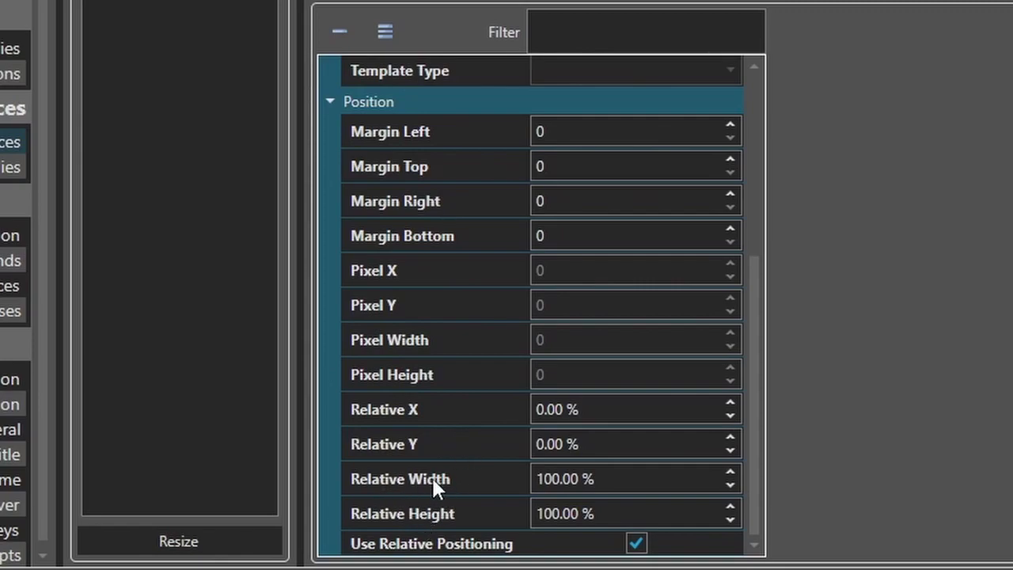
left_click(658, 476)
key("ctrl+shift+Left")
key("ctrl+shift+Left")
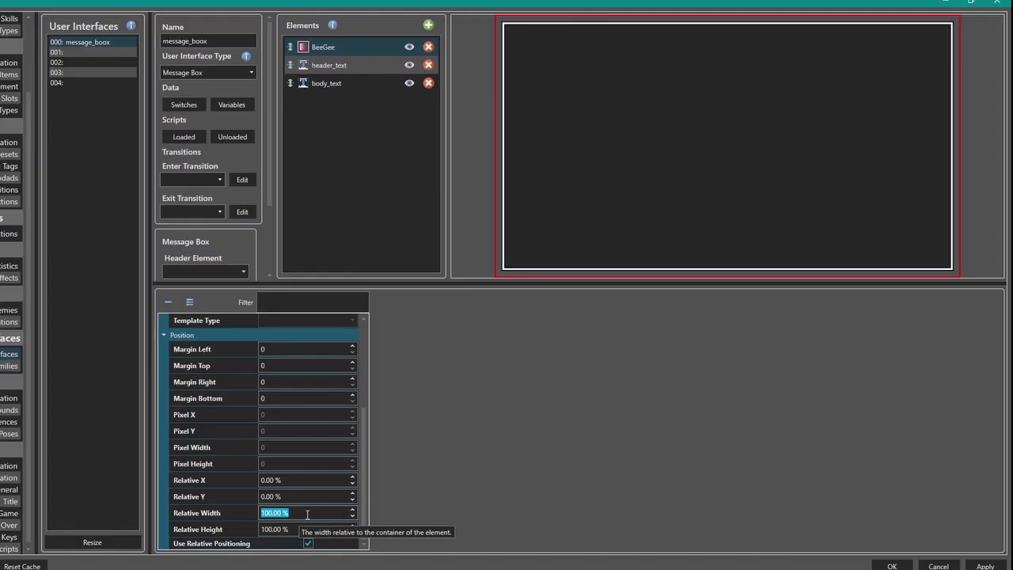
key("ctrl+shift+Right")
key("ctrl+shift+Left")
left_click(314, 523)
key("ctrl+shift+Left")
key("ctrl+shift+Left")
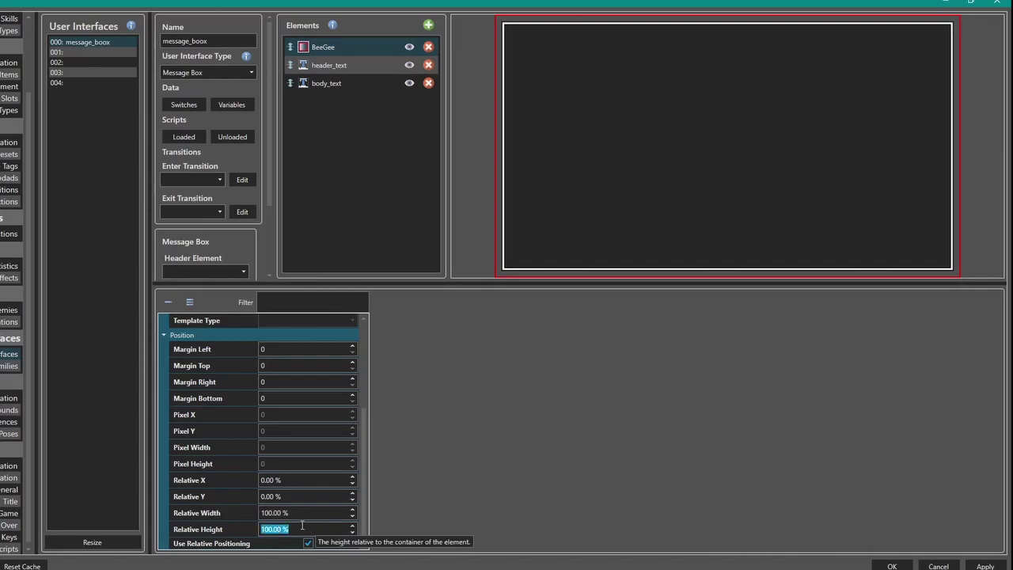
type("50")
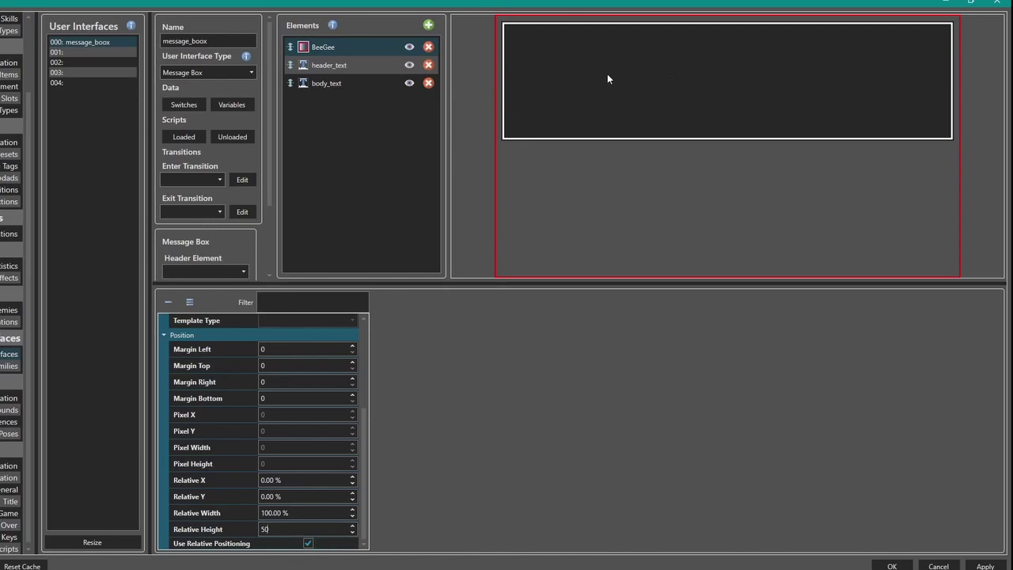
Try the Stretch strategy on the half-height BeeGee background, and return it to Component.
scroll(365, 428, "up", 5)
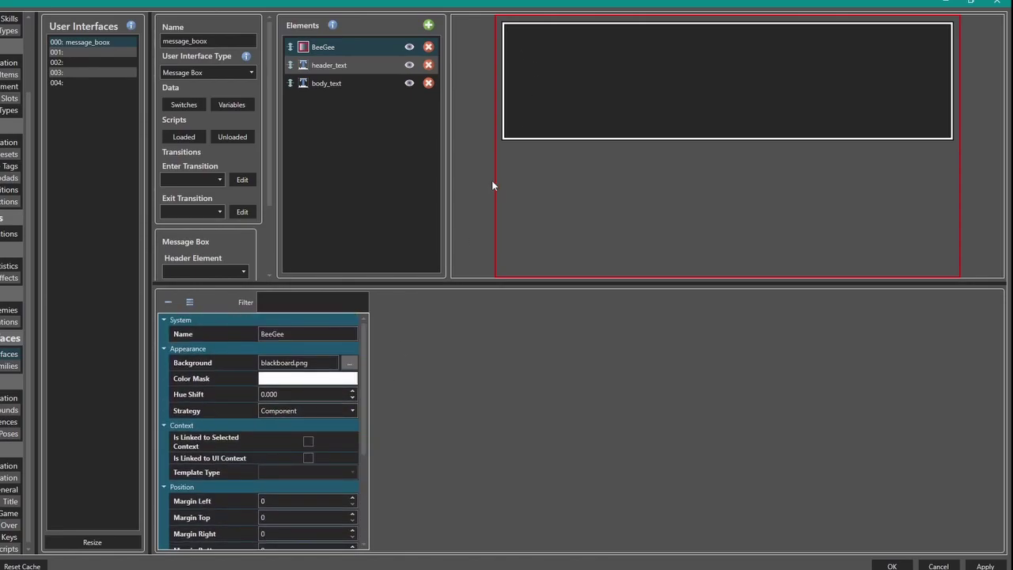
left_click(291, 408)
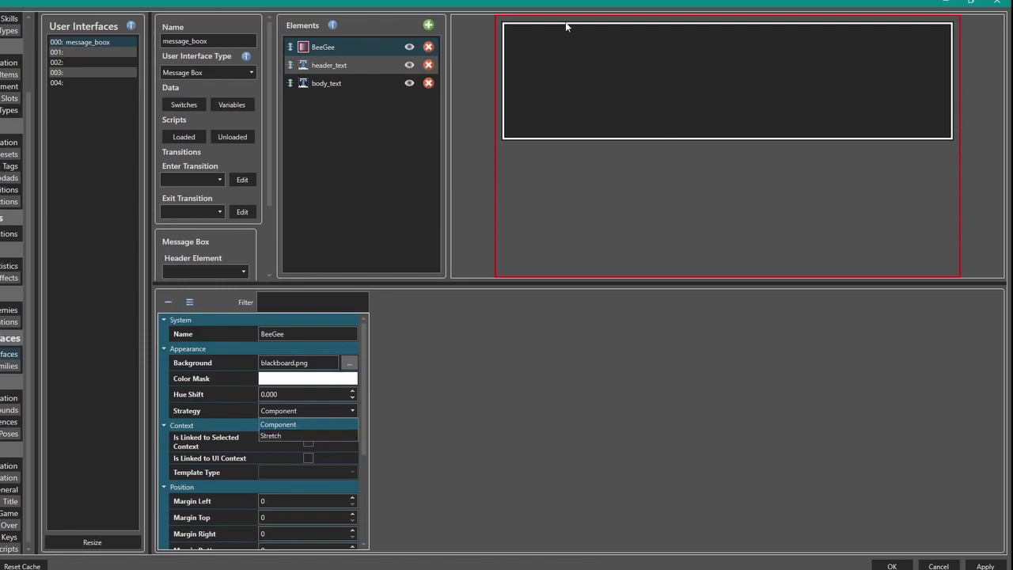
left_click(271, 435)
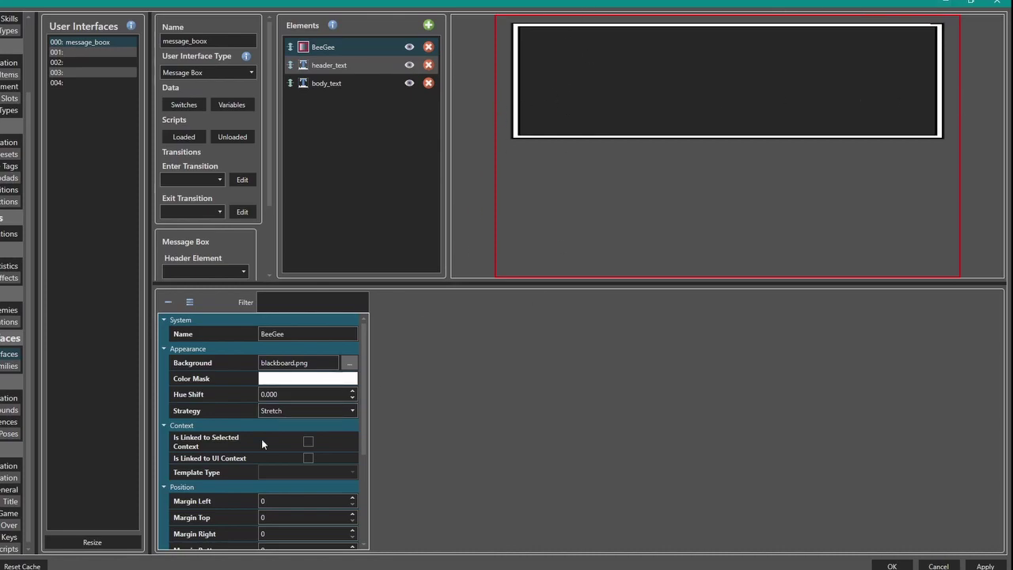
left_click(283, 411)
left_click(284, 423)
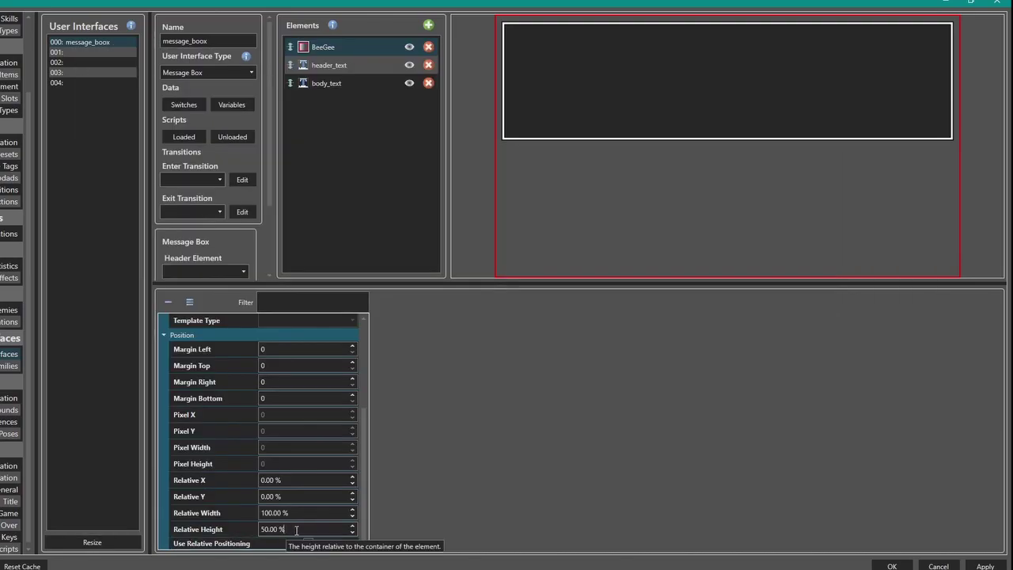
Set BeeGee's relative height to 40%.
left_click_drag(321, 528, 261, 529)
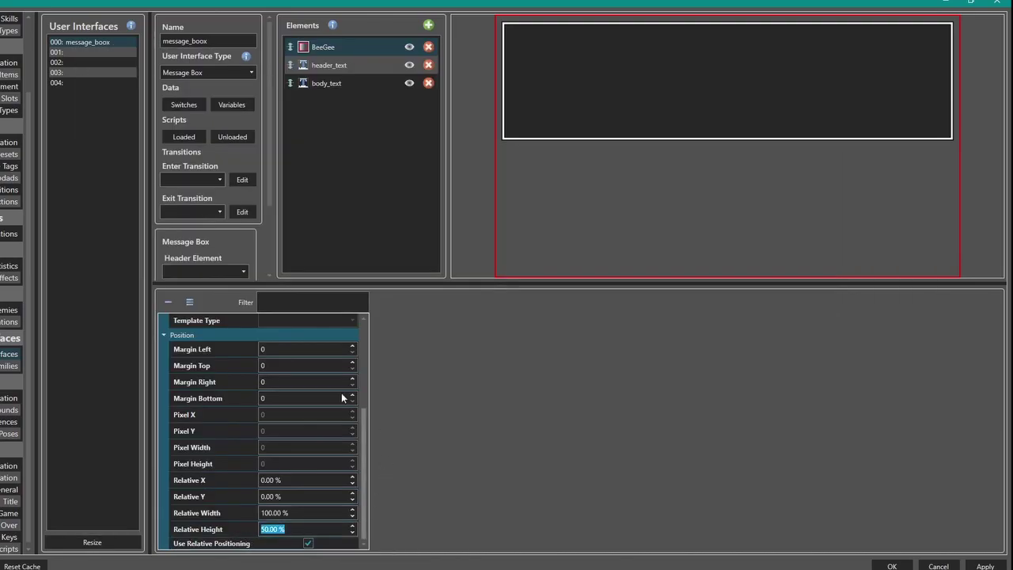
type("40")
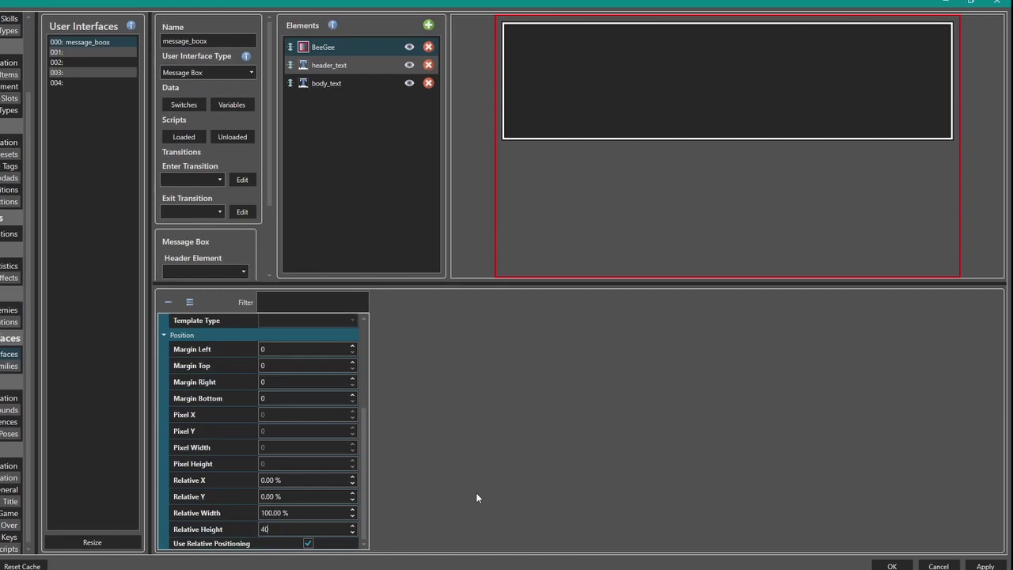
key("Return")
Set BeeGee's relative width to 90%, trying several values between 90% and 100% on the way.
left_click(321, 513)
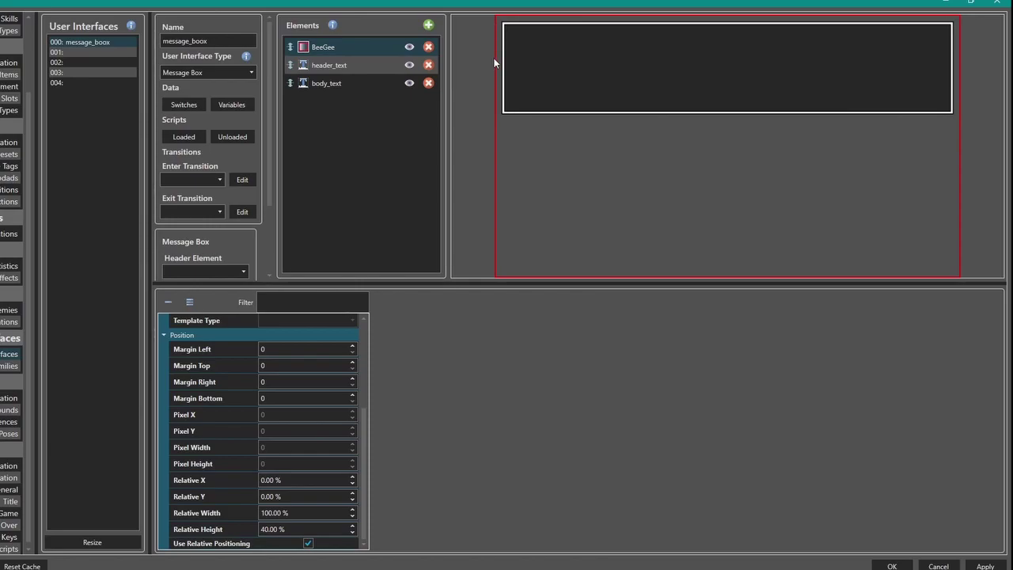
left_click(303, 515)
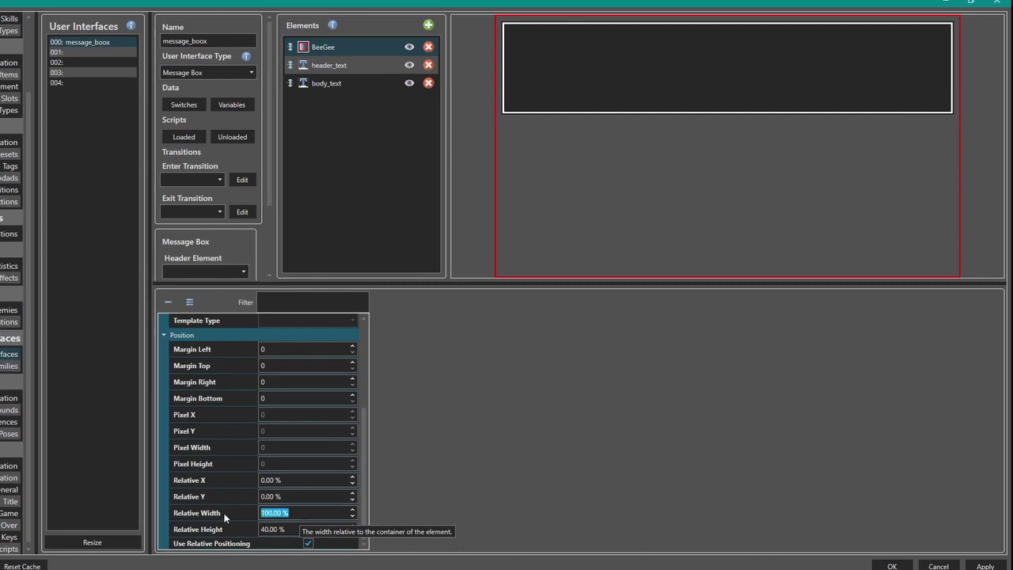
type("90")
key("BackSpace")
key("BackSpace")
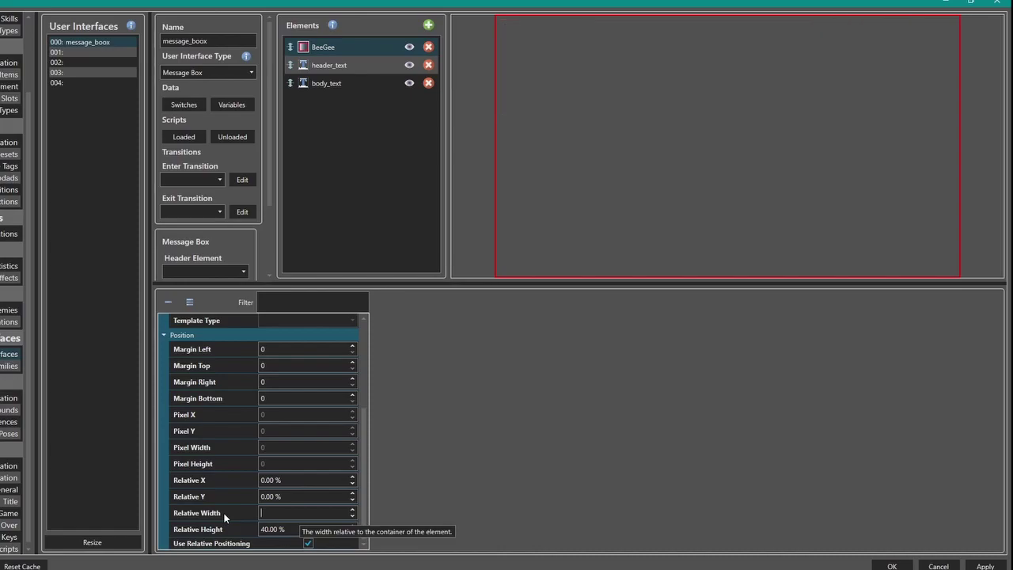
type("100")
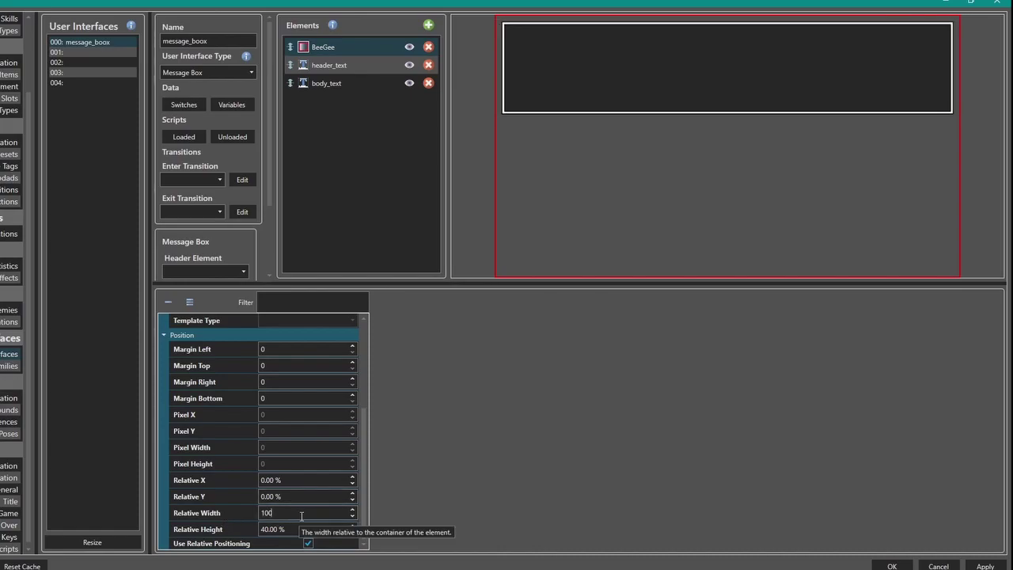
scroll(302, 516, "down", 5)
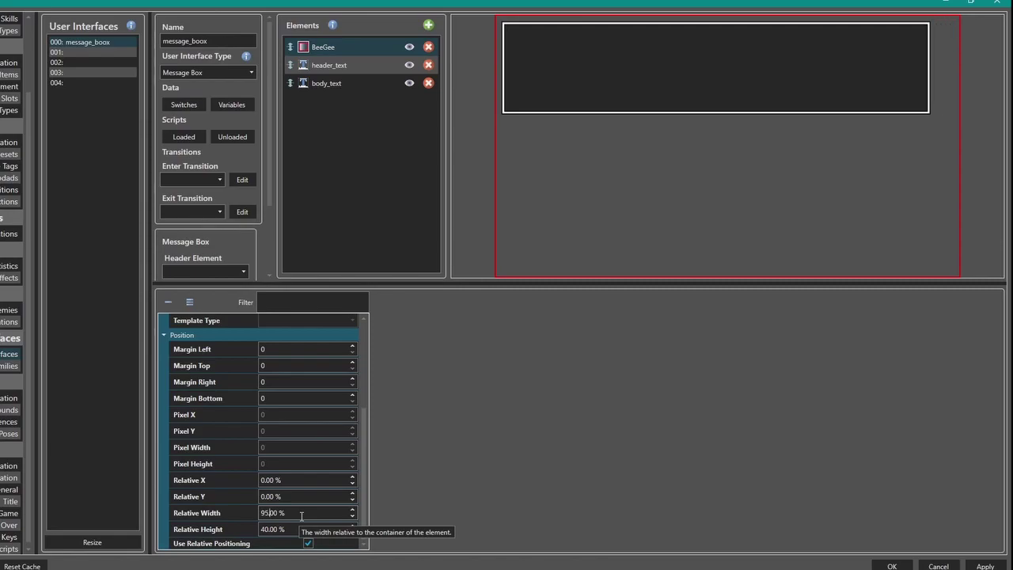
scroll(301, 516, "up", 7)
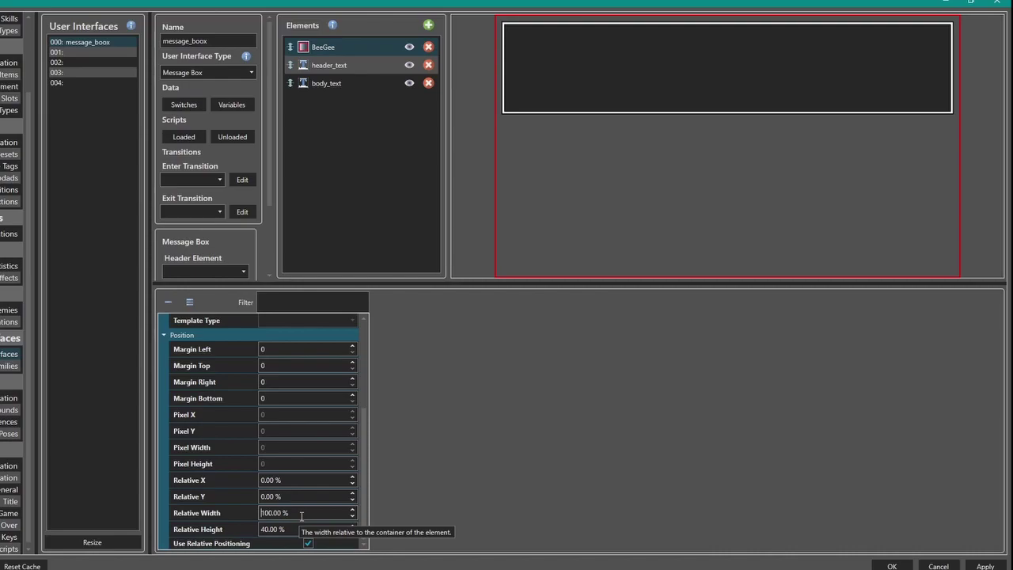
scroll(302, 516, "down", 1)
scroll(301, 515, "down", 4)
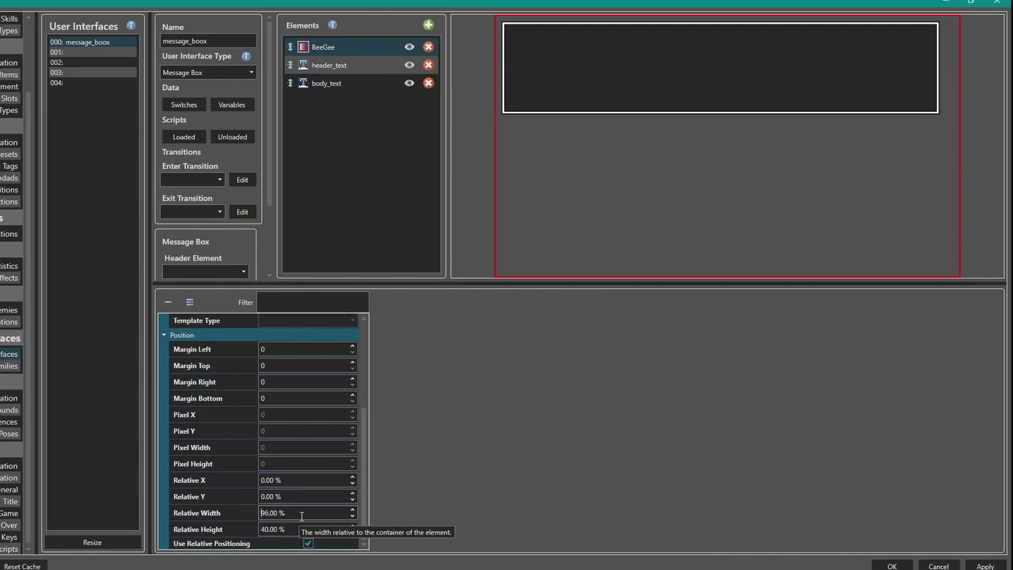
scroll(301, 516, "up", 1)
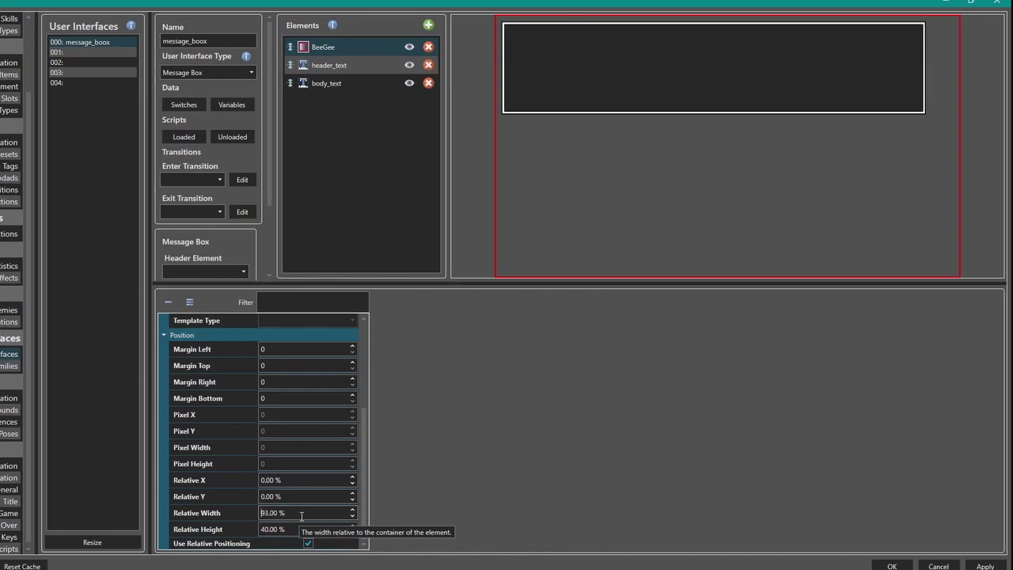
scroll(302, 516, "down", 3)
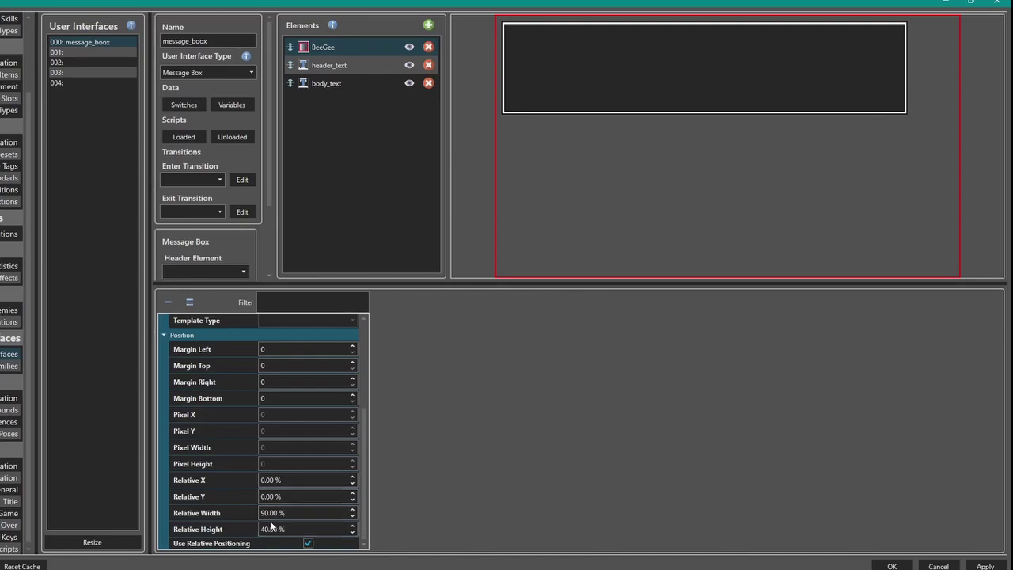
Set BeeGee's relative X to 5% to centre the pane horizontally in the message box preview.
left_click_drag(280, 480, 255, 480)
type("5")
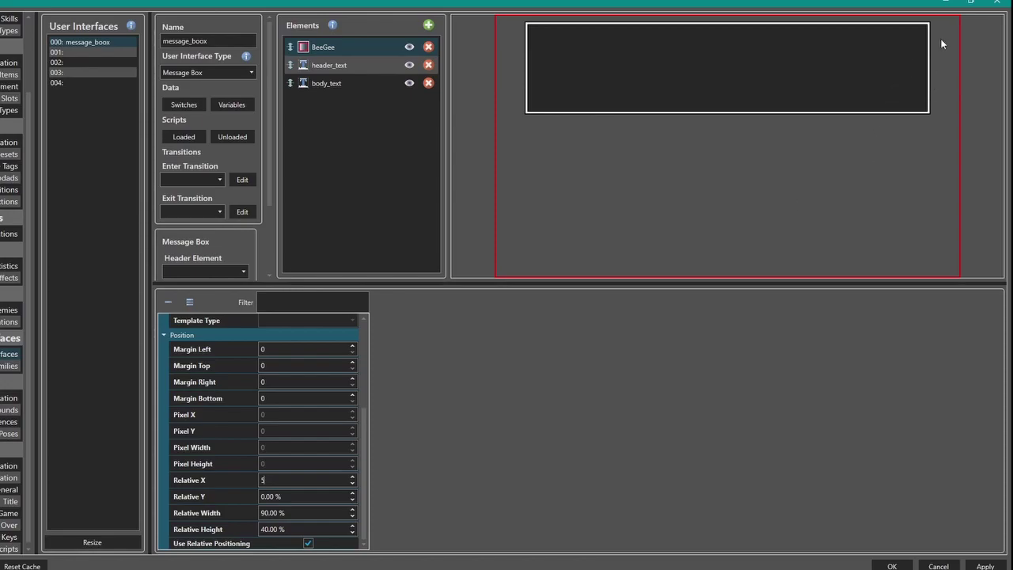
key("Return")
Move BeeGee to the lower part of the preview by setting its relative Y to 58%.
left_click(309, 494)
left_click(309, 498)
left_click(300, 479)
left_click(297, 497)
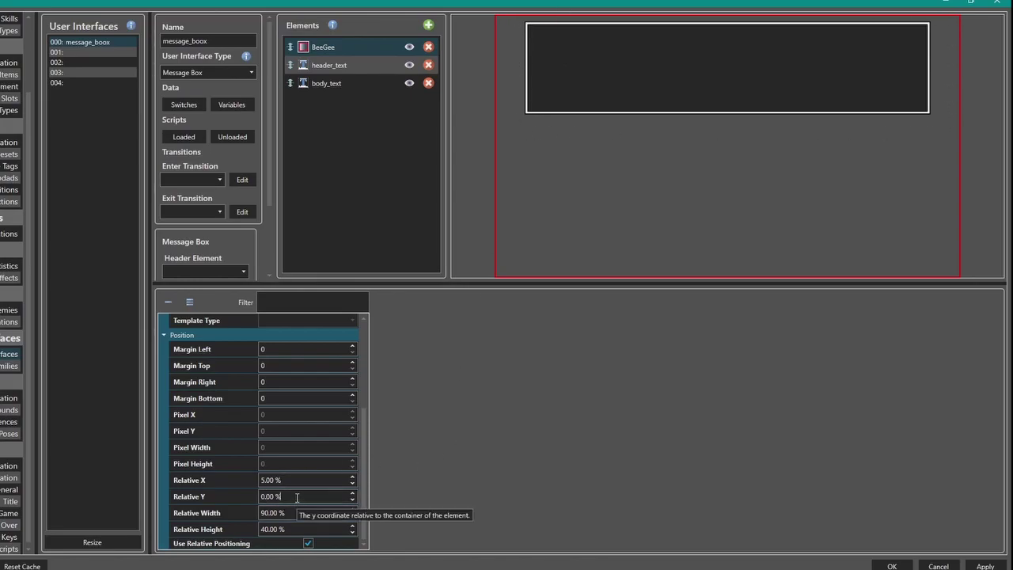
left_click_drag(297, 496, 235, 498)
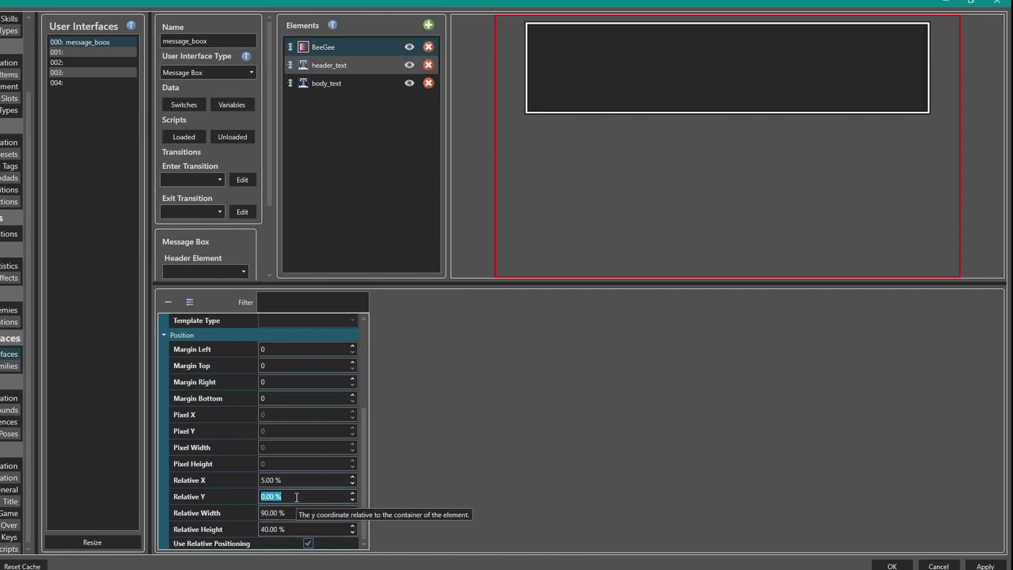
type("75")
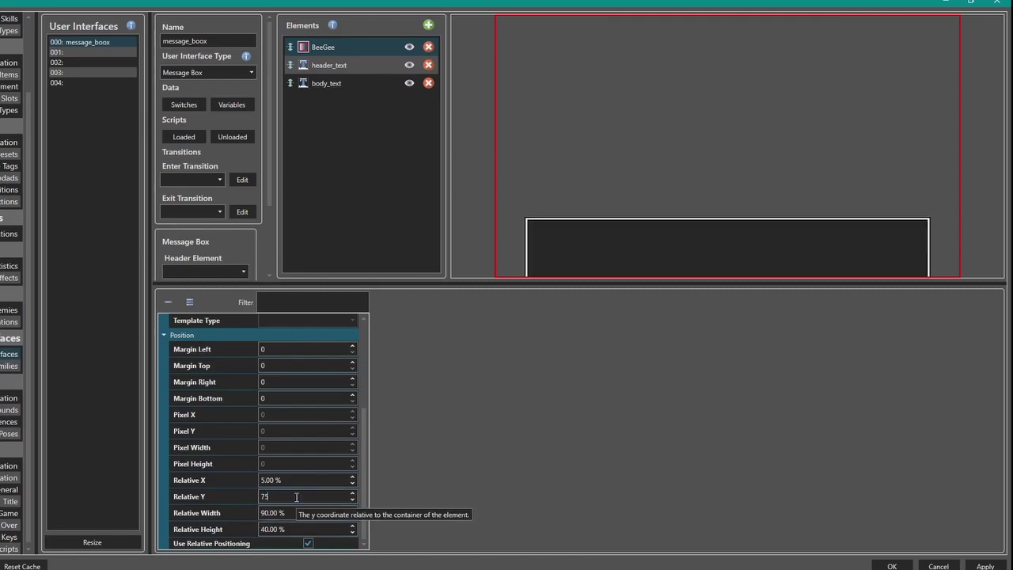
scroll(297, 496, "down", 17)
scroll(296, 496, "down", 1)
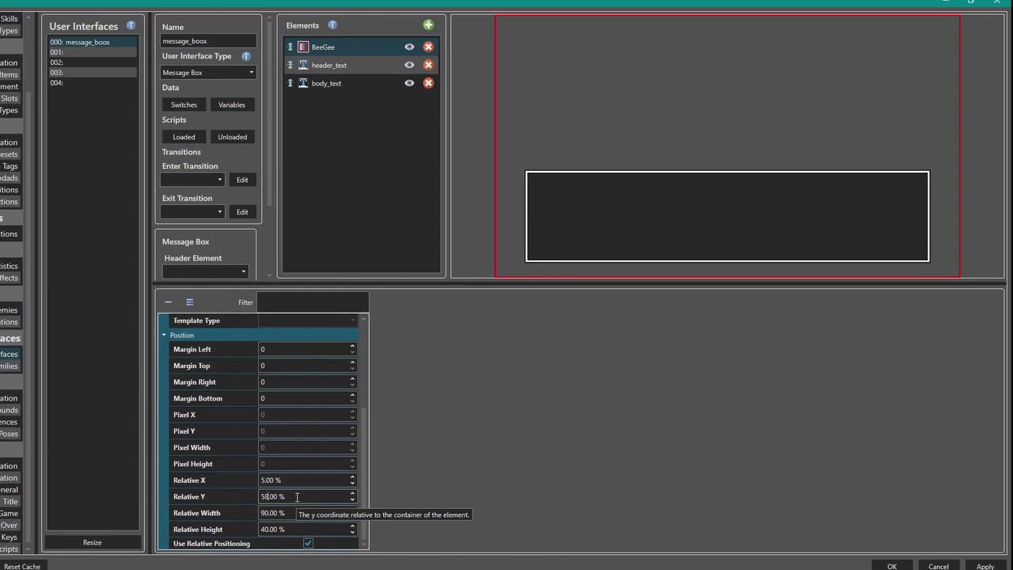
scroll(296, 496, "up", 1)
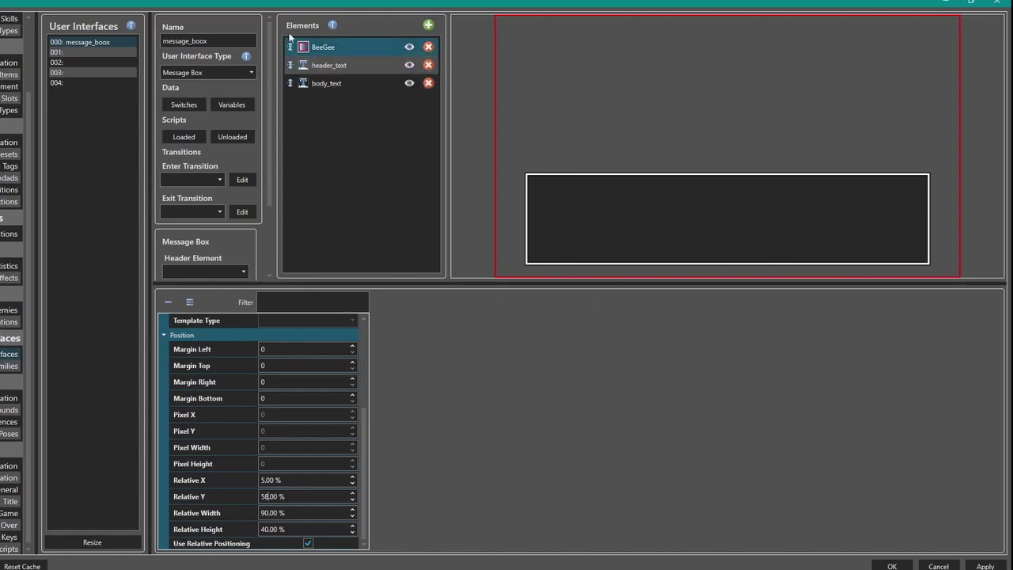
Select the body_text element and examine its appearance settings, including font family and text.
left_click(325, 85)
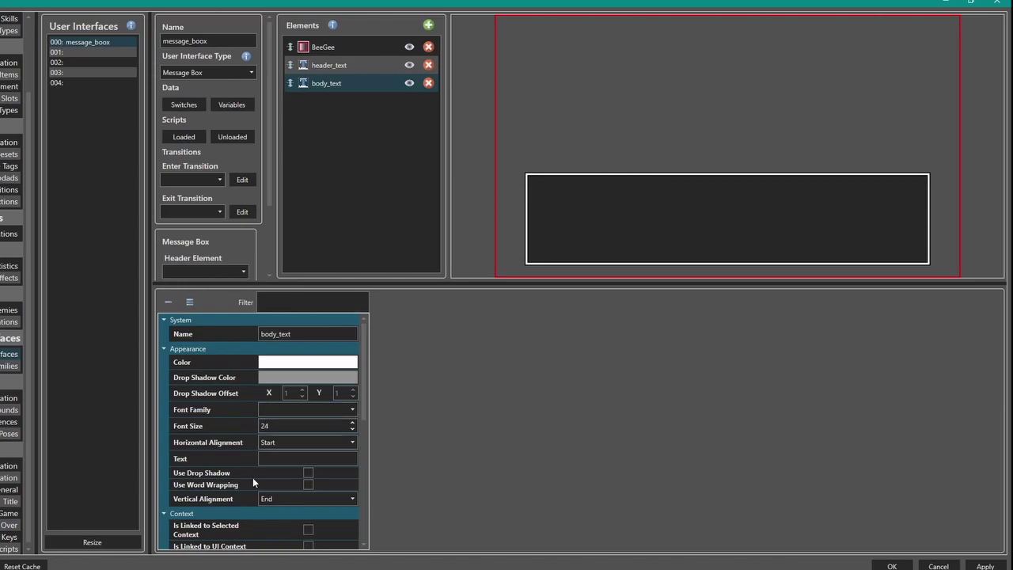
left_click(277, 458)
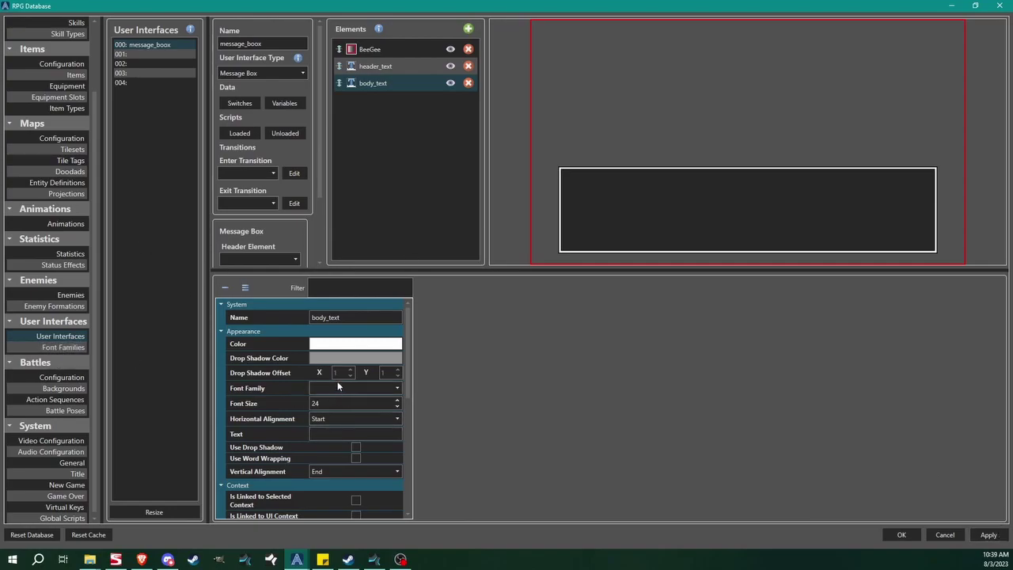
Resize the database's Font Families list to 3 entries.
left_click(76, 348)
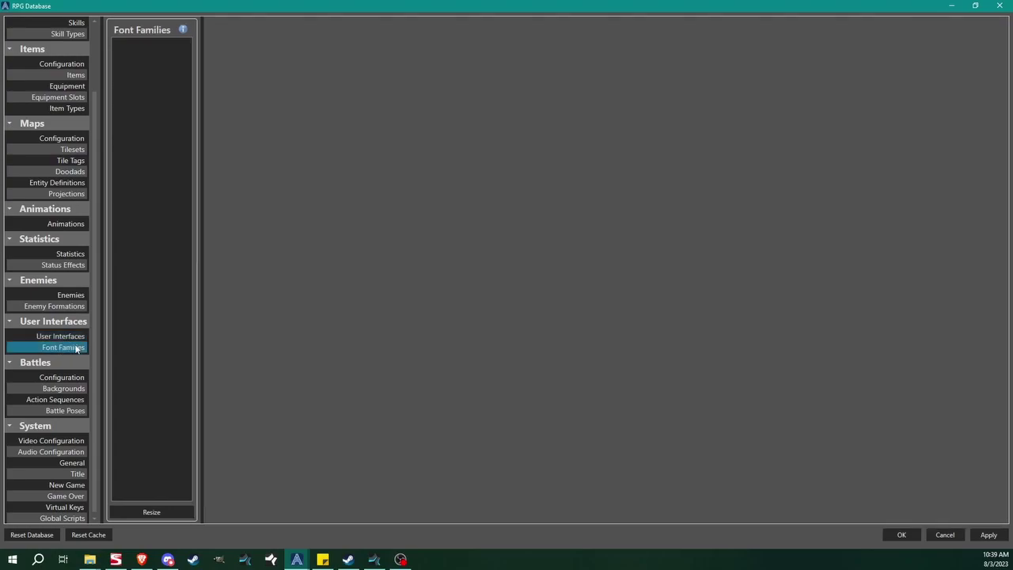
left_click(151, 512)
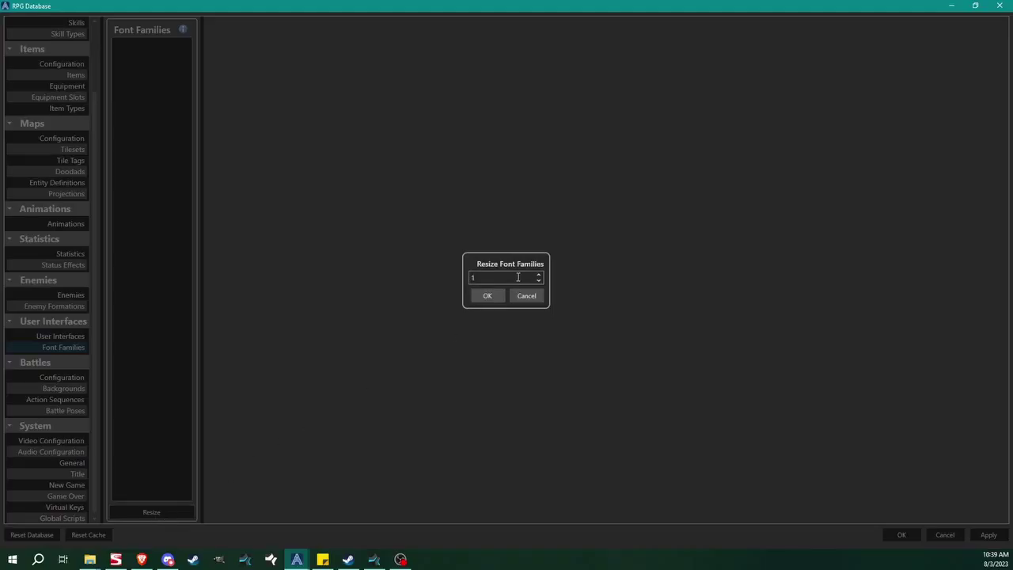
left_click(497, 293)
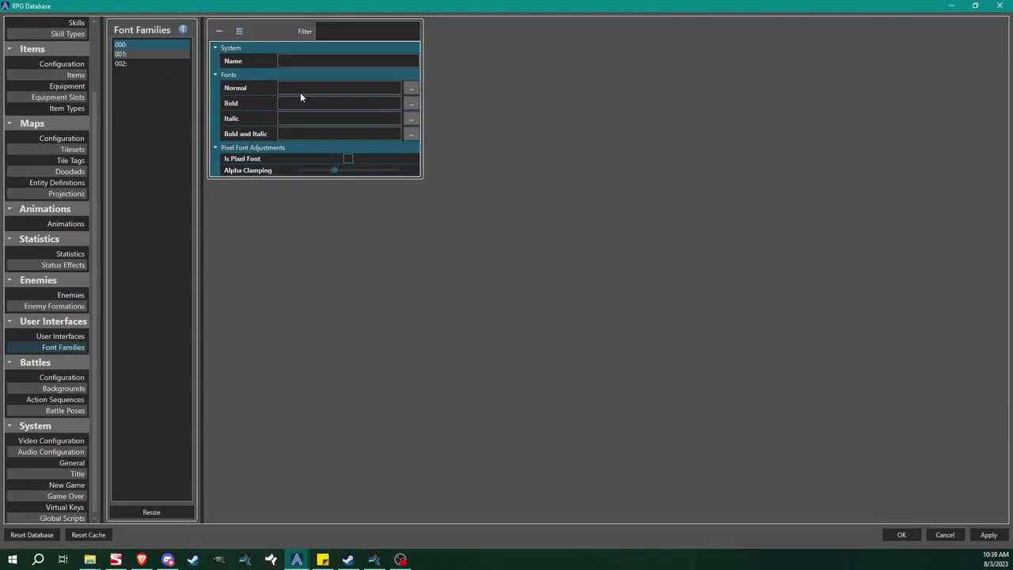
Name the first font family entry foont1.
left_click(285, 61)
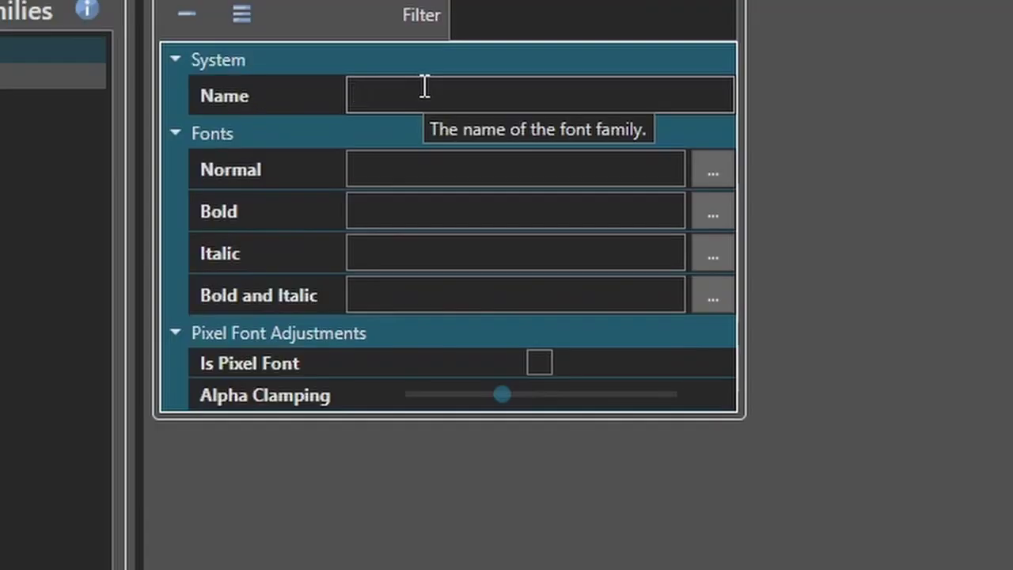
type("foont1")
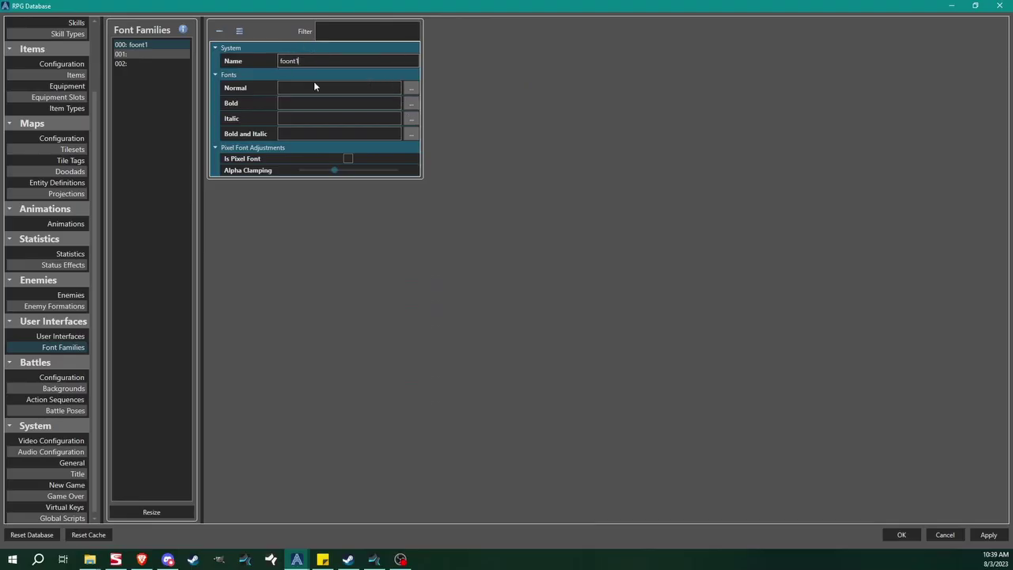
Browse the project's font folders and assign AveriaSansLibre-Regular.ttf from Averia Sans as foont1's Normal font.
left_click(413, 89)
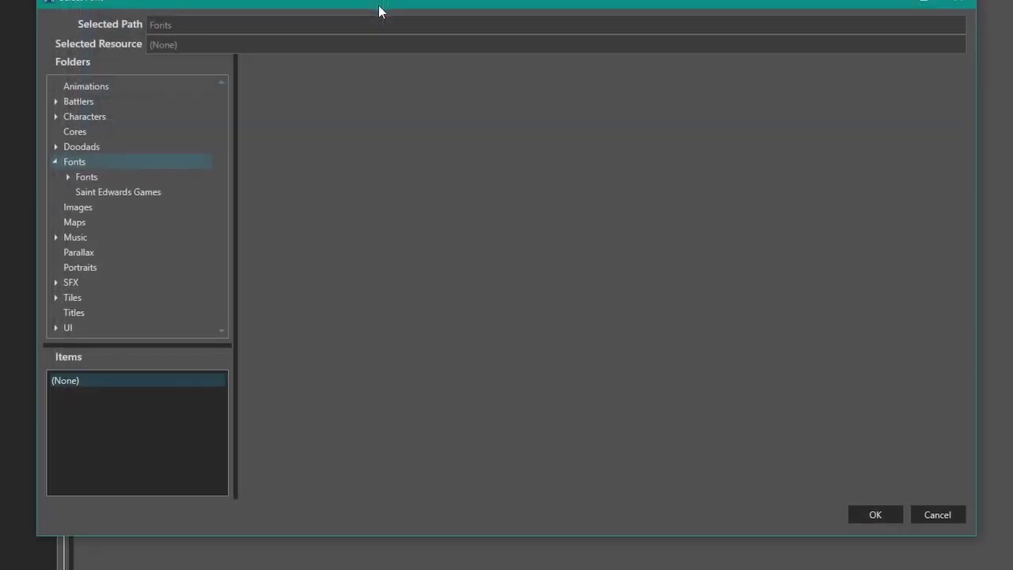
left_click(107, 190)
left_click(94, 393)
left_click(100, 407)
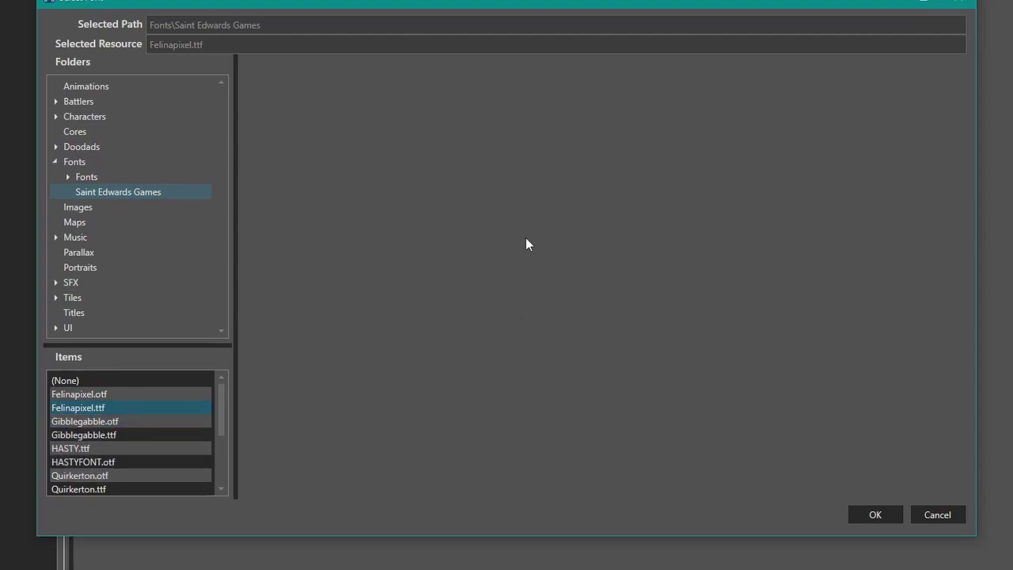
double_click(98, 176)
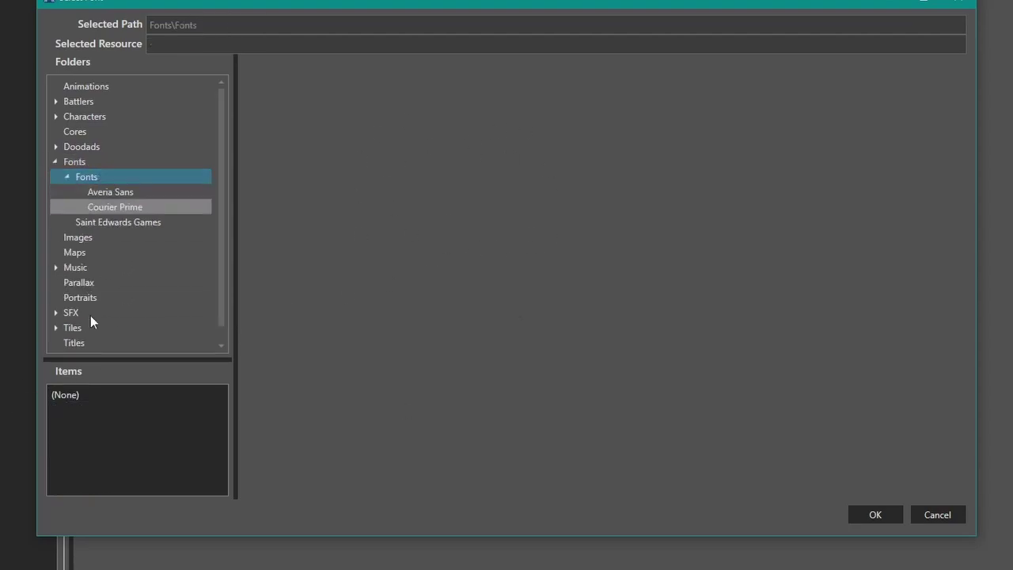
left_click(118, 193)
left_click(117, 408)
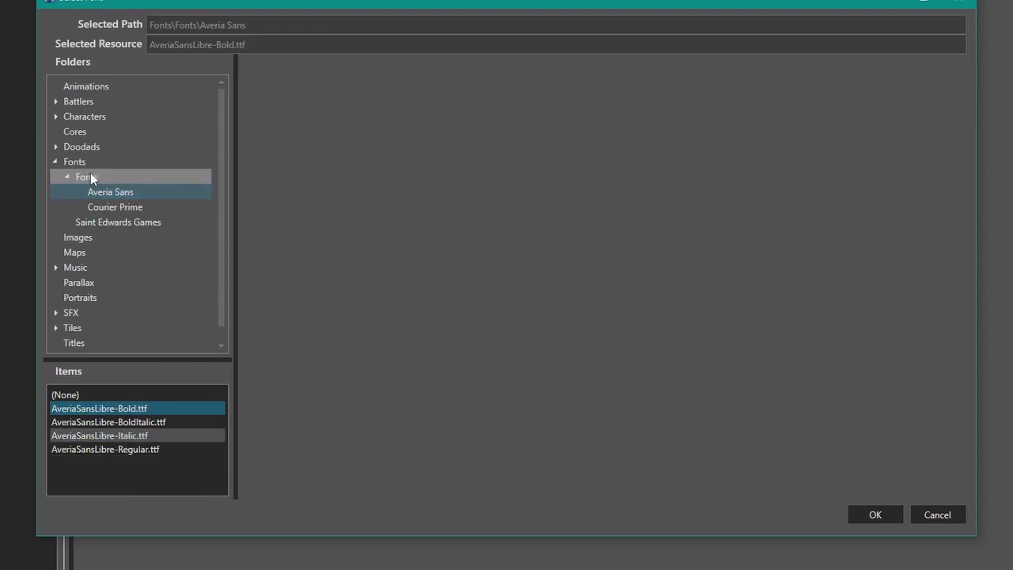
left_click(133, 205)
key("Up")
left_click(132, 207)
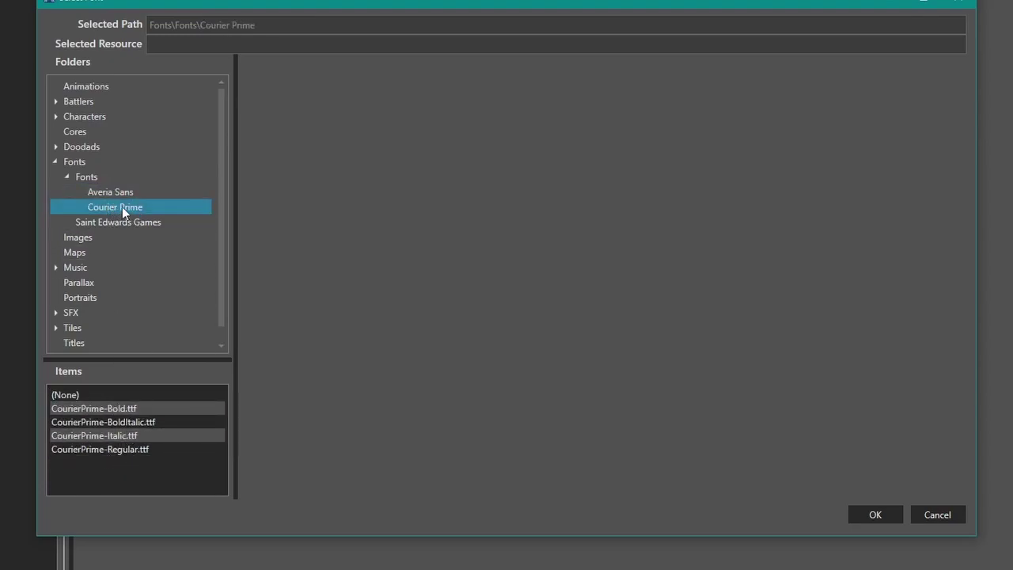
key("Up")
left_click(85, 450)
left_click_drag(328, 91, 225, 72)
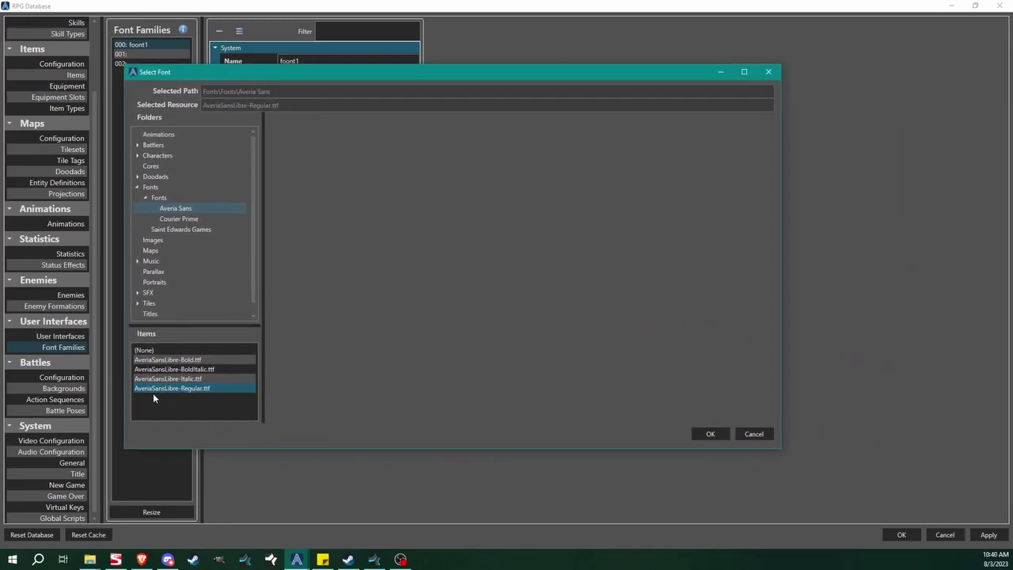
left_click(712, 434)
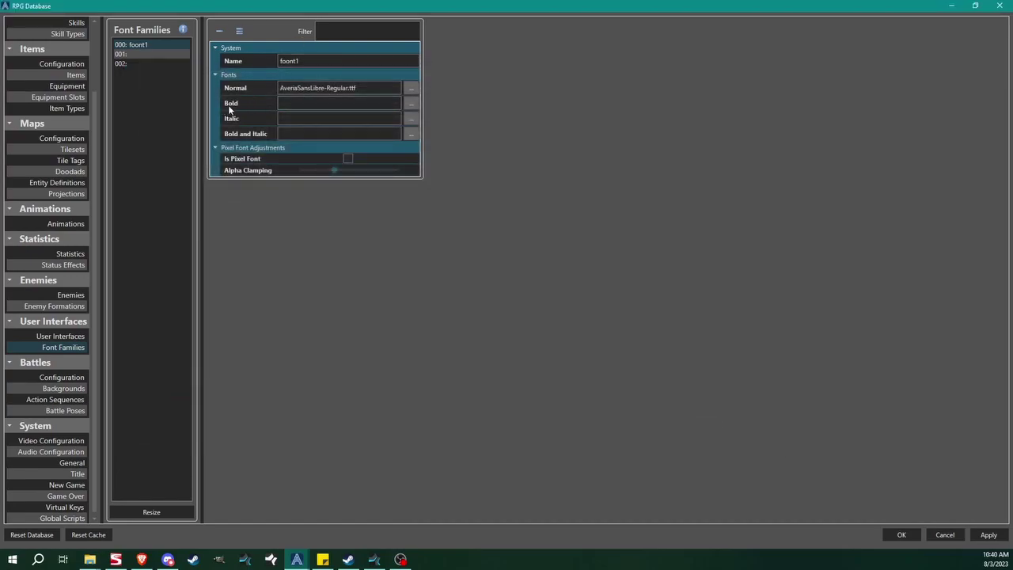
Assign AveriaSansLibre-Bold.ttf from the Averia Sans folder as foont1's Bold font.
left_click(411, 104)
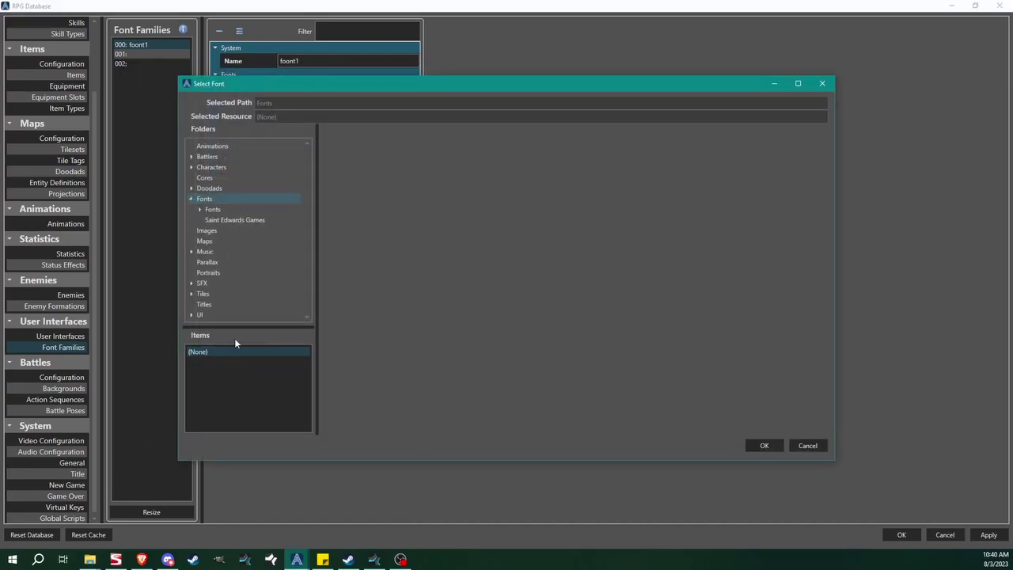
double_click(221, 209)
left_click(244, 220)
left_click(226, 399)
left_click(222, 371)
left_click(763, 444)
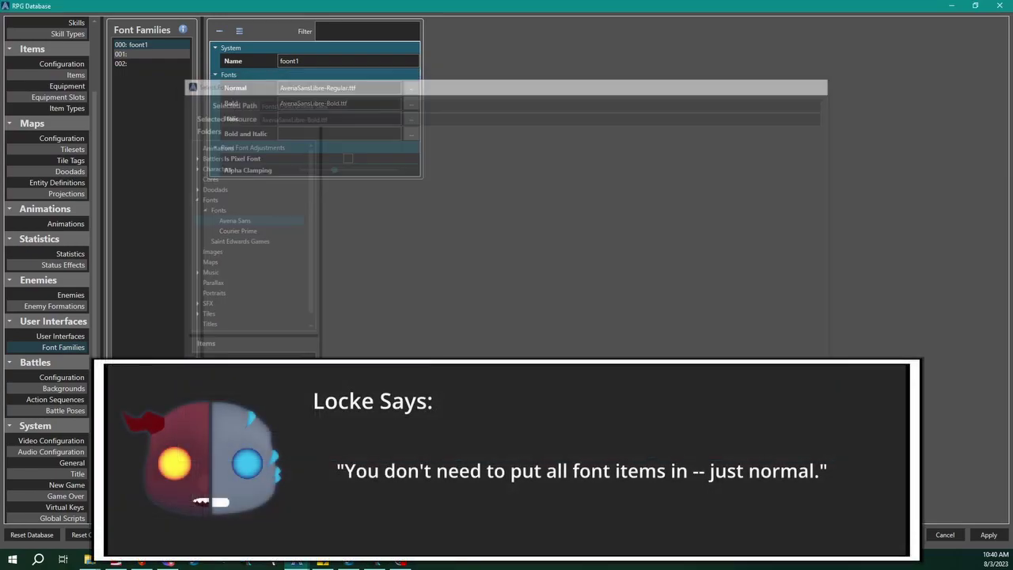
Assign AveriaSansLibre-Italic.ttf from the Averia Sans folder as foont1's Italic font.
left_click(410, 119)
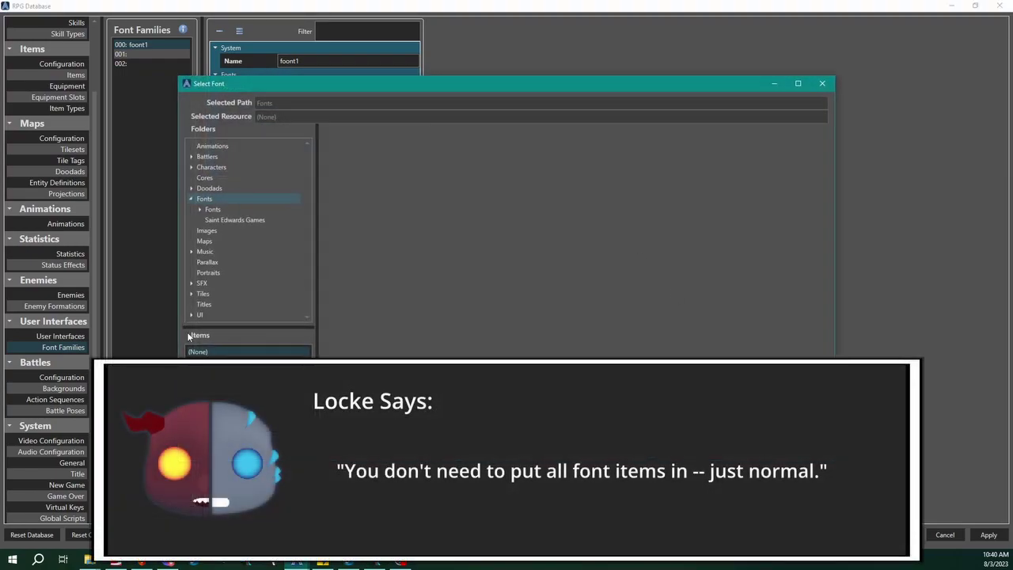
double_click(251, 210)
left_click(235, 219)
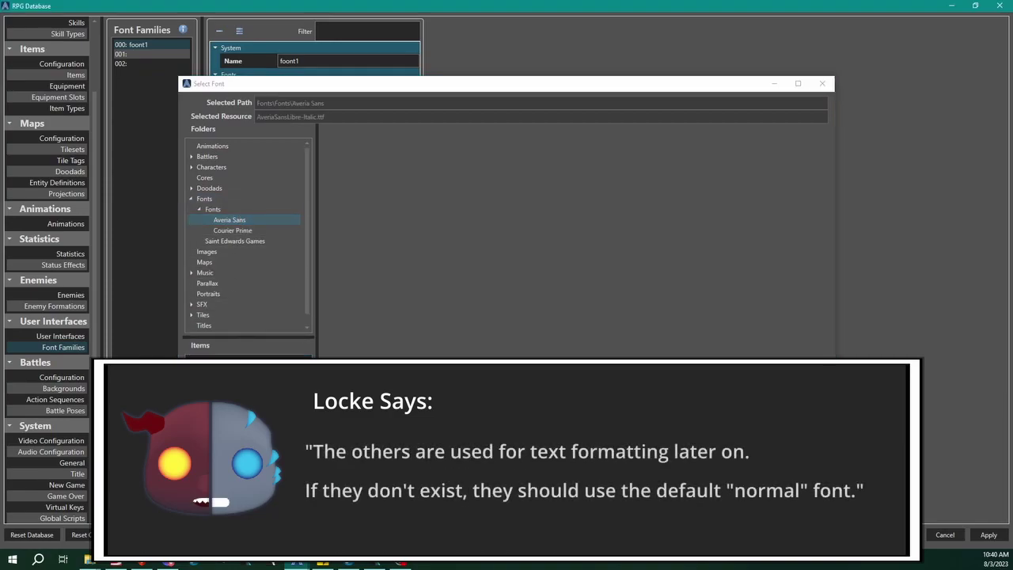
key("Return")
Assign AveriaSansLibre-BoldItalic.ttf from the Averia Sans folder as foont1's Bold and Italic font.
left_click(416, 132)
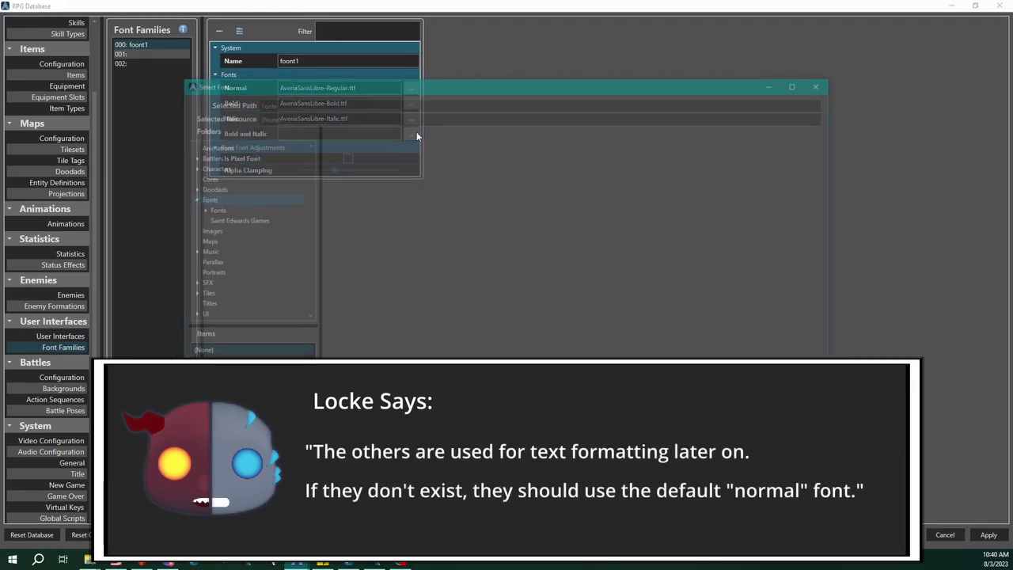
double_click(237, 209)
left_click(245, 222)
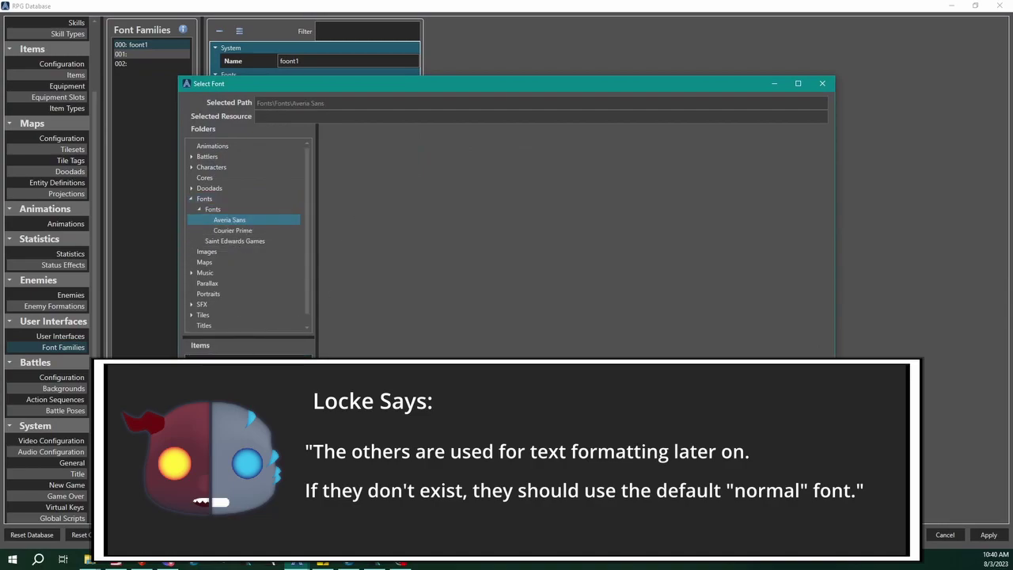
key("Return")
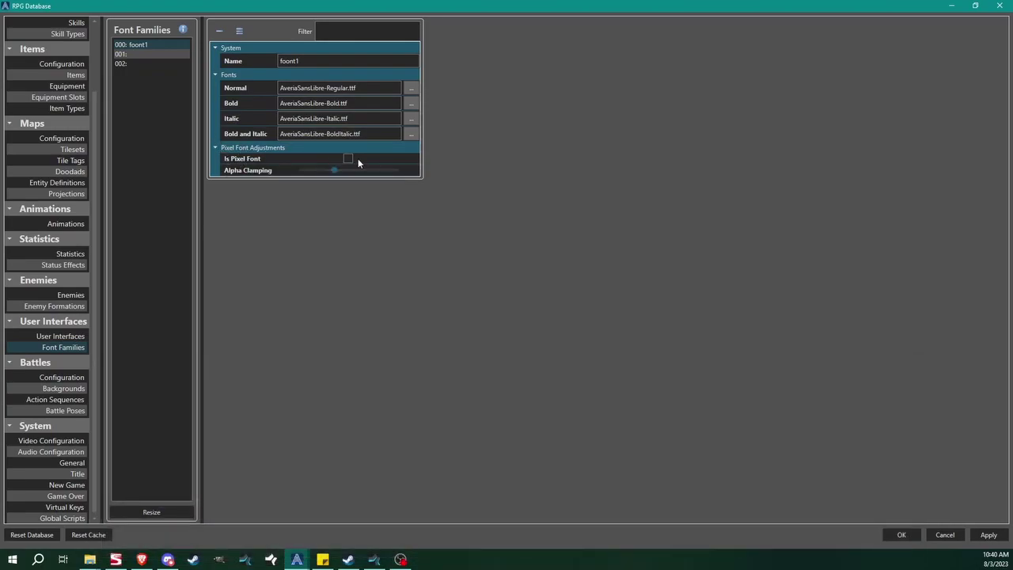
Raise foont1's Alpha Clamping to slightly past the middle with Is Pixel Font enabled, and turn Is Pixel Font off again.
left_click(348, 159)
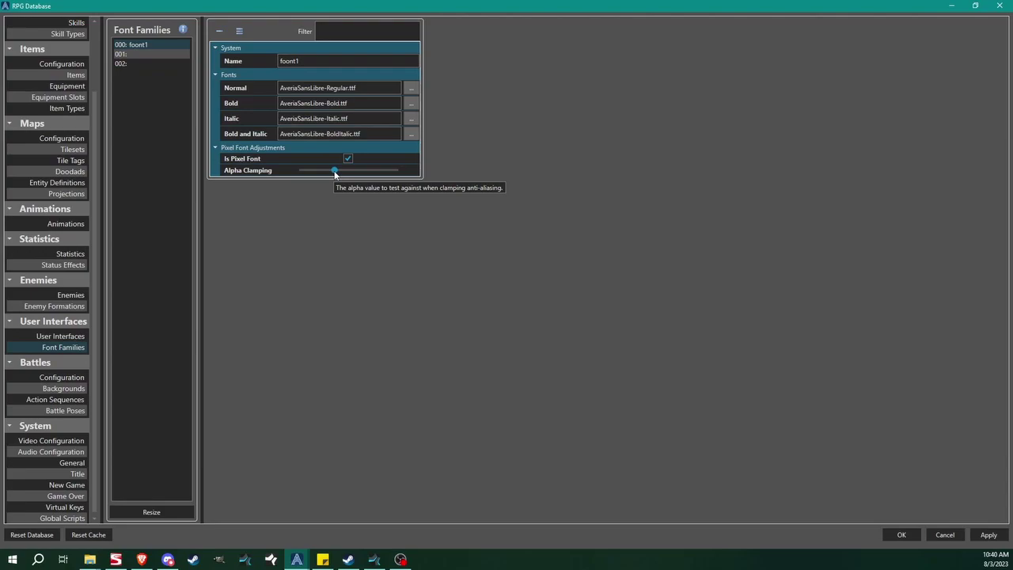
left_click(338, 173)
mouse_move(345, 173)
left_mouse_down()
mouse_move(375, 174)
mouse_move(321, 176)
mouse_move(355, 173)
left_mouse_up()
left_click(348, 159)
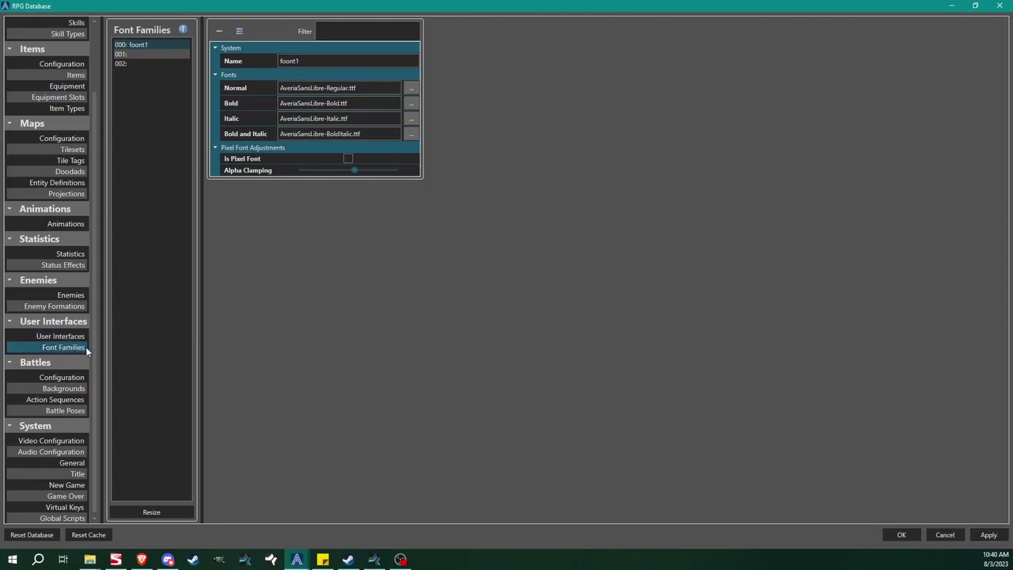
Return to the message_boox user interface and choose foont1 as the body_text element's font family.
left_click(64, 336)
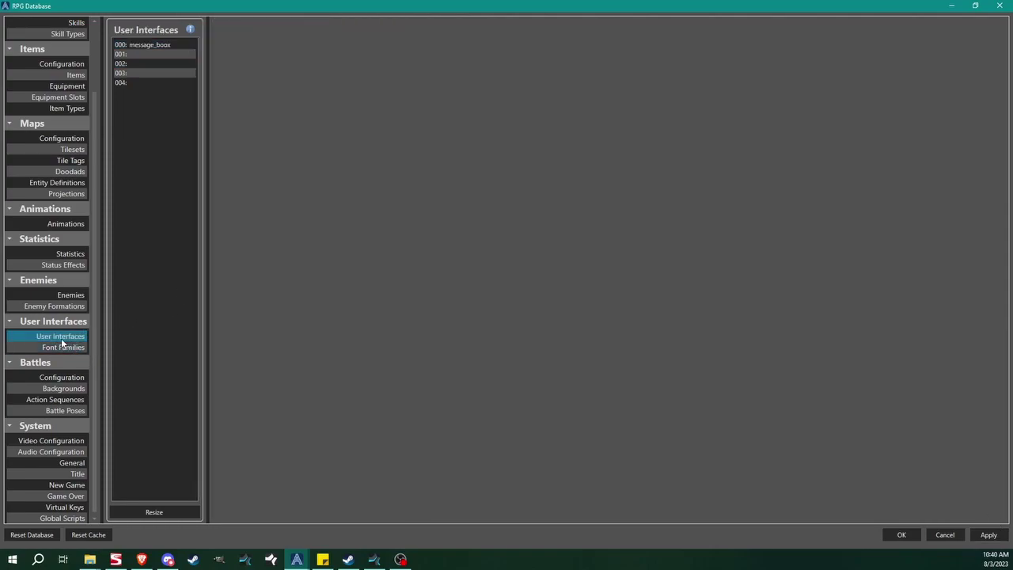
left_click(155, 45)
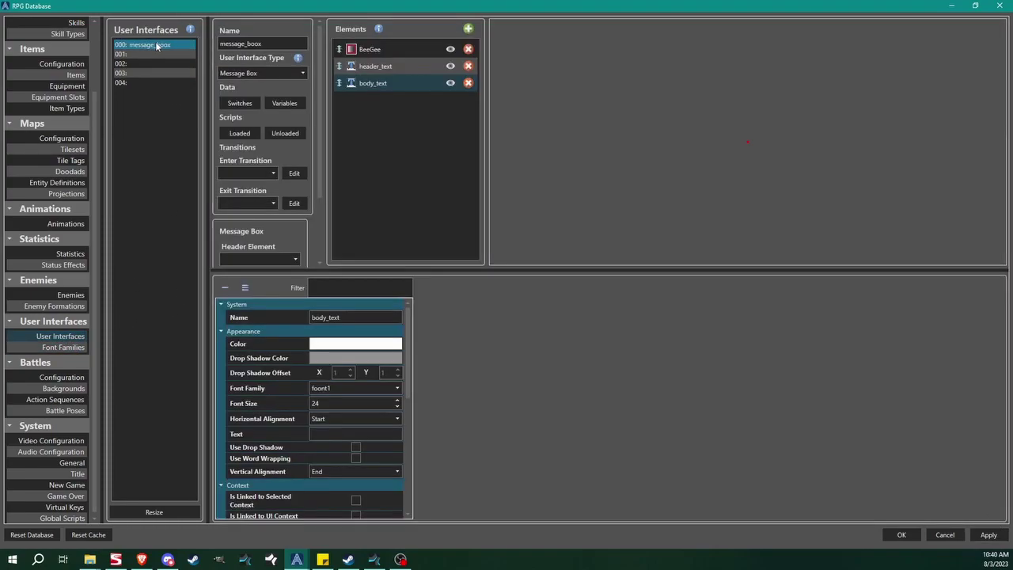
left_click(384, 81)
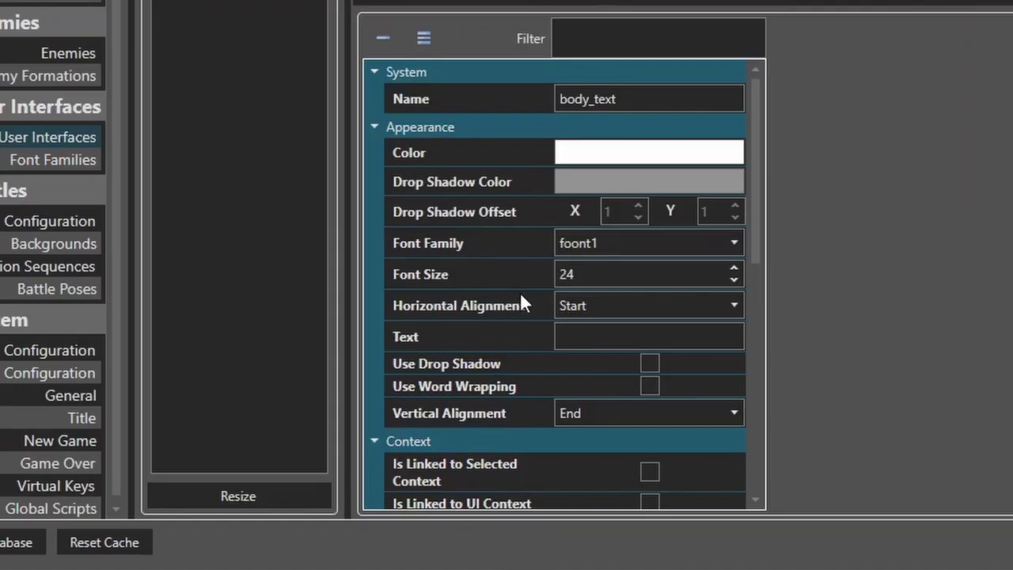
left_click(592, 246)
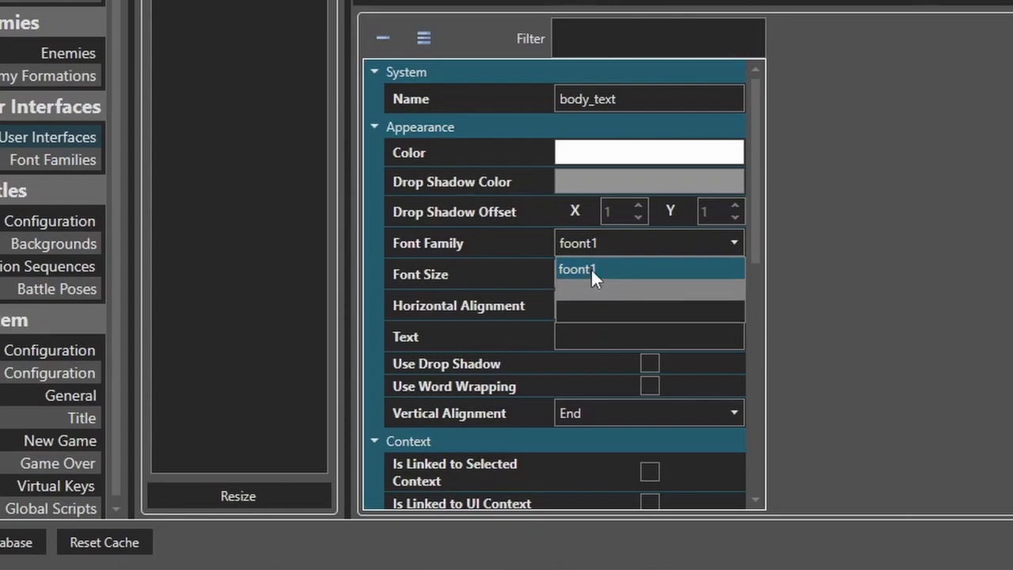
left_click(597, 270)
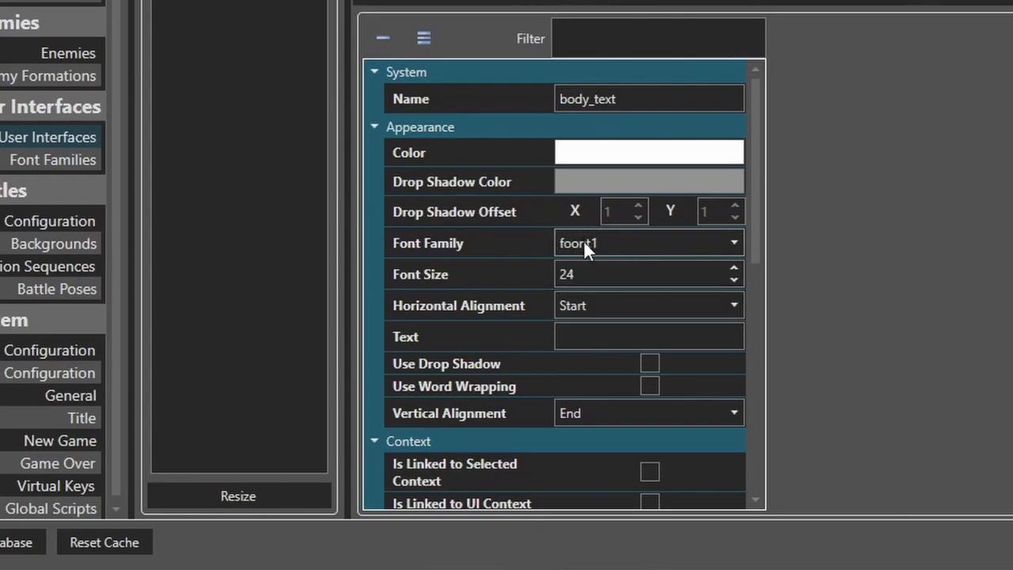
left_click(622, 242)
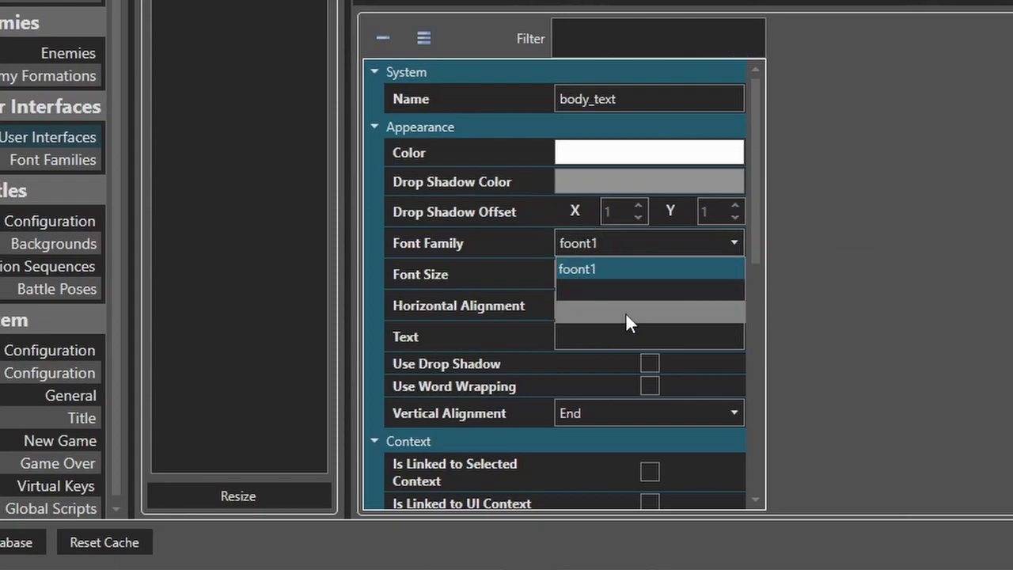
left_click(597, 237)
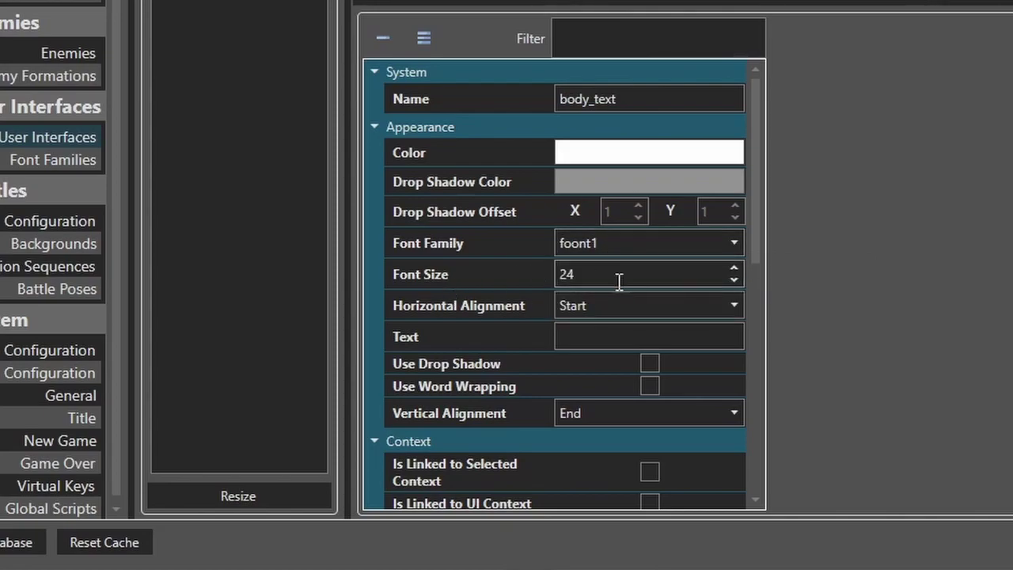
Set the body_text element's font size to 32.
double_click(616, 275)
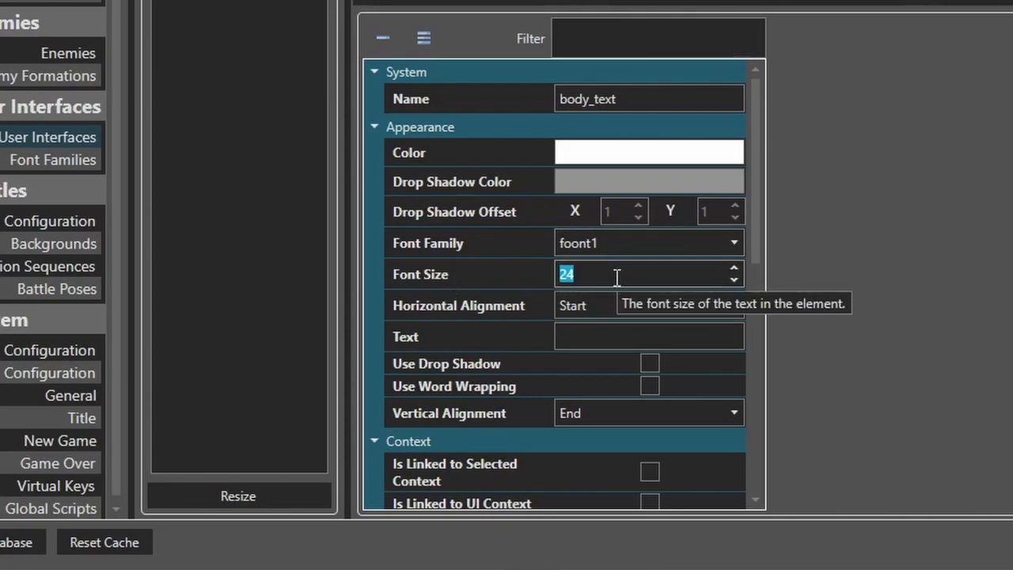
left_click(625, 273)
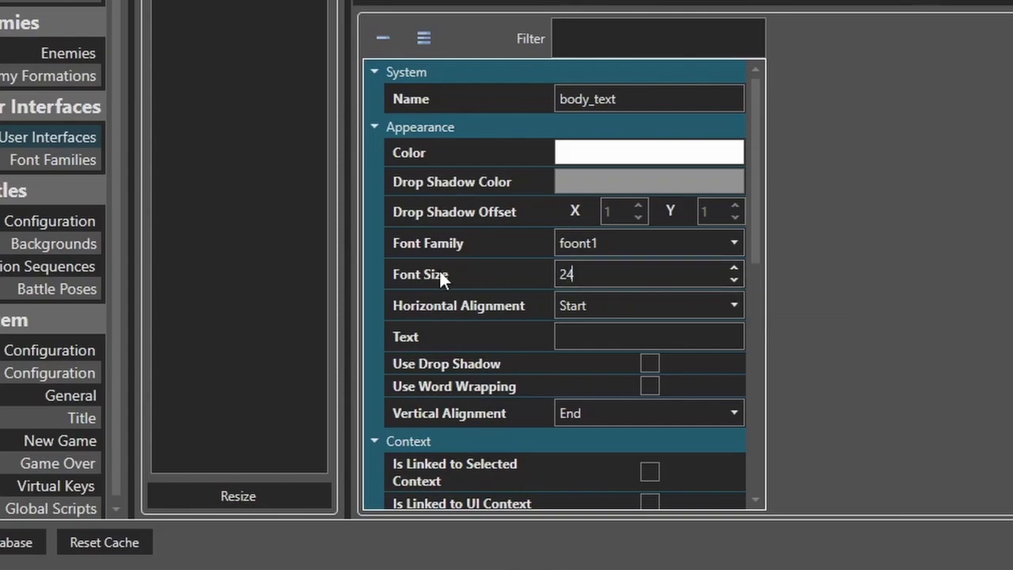
double_click(622, 272)
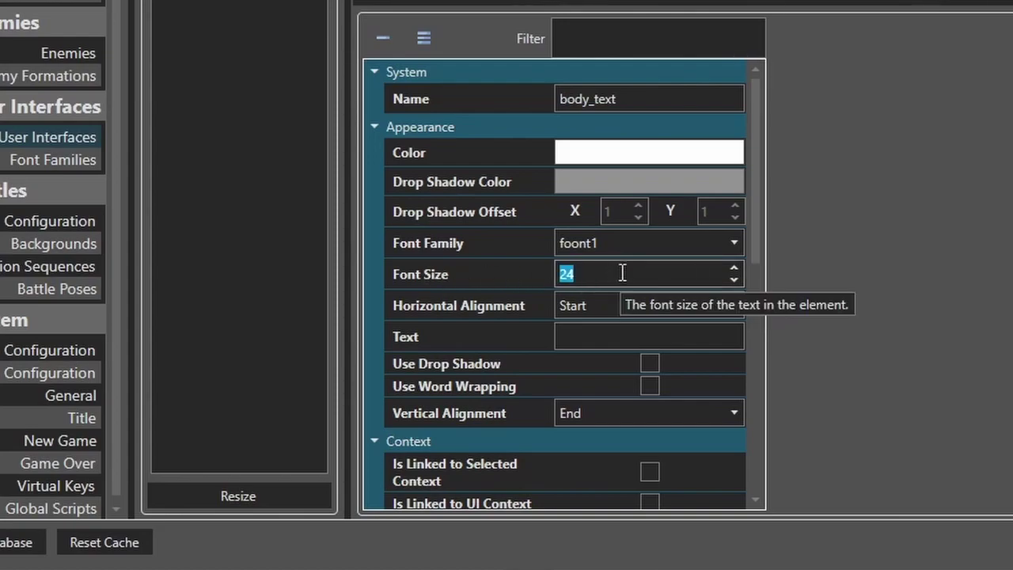
type("32")
Review the horizontal alignment options for body_text and choose Start.
left_click(619, 303)
left_click(617, 303)
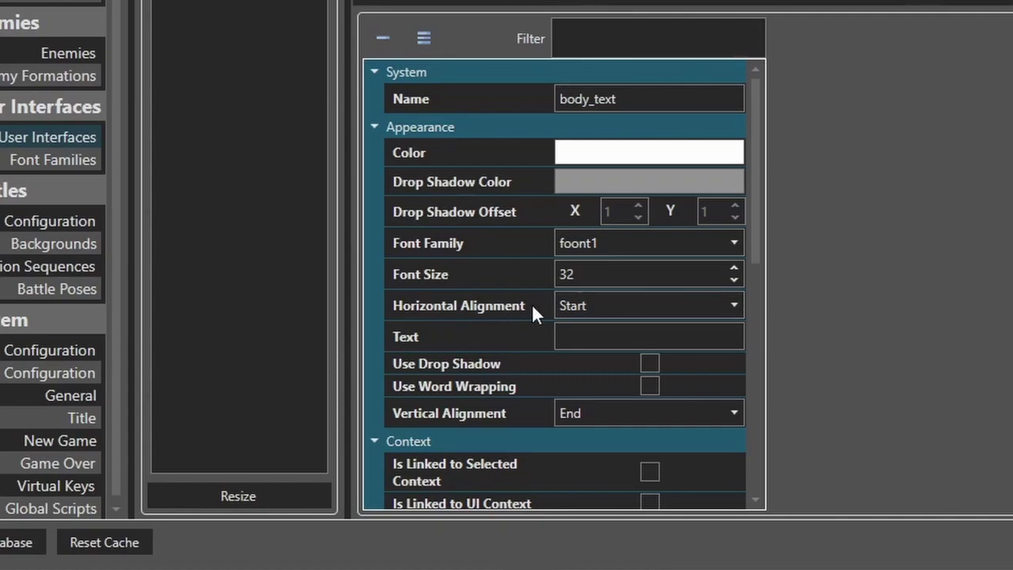
left_click(577, 305)
left_click(612, 305)
left_click(613, 306)
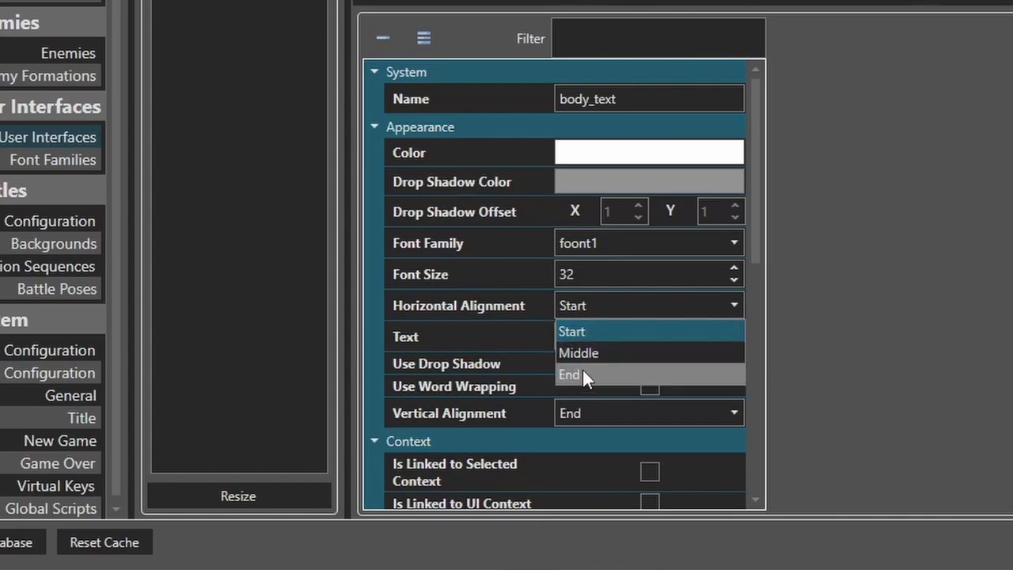
left_click(574, 332)
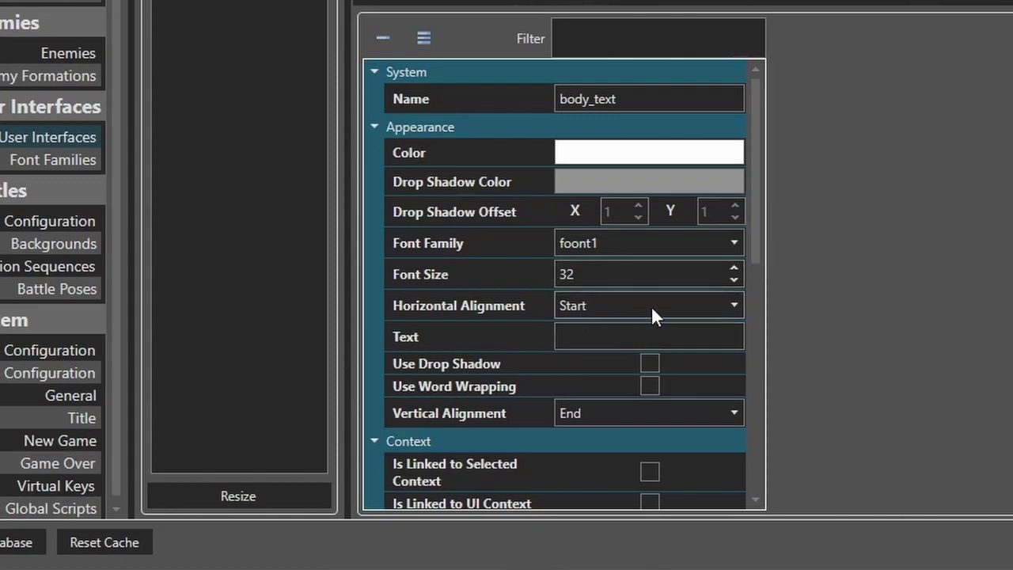
Fill body_text's Text with a long run of the letter a that spans more than one line in the preview.
left_click(638, 335)
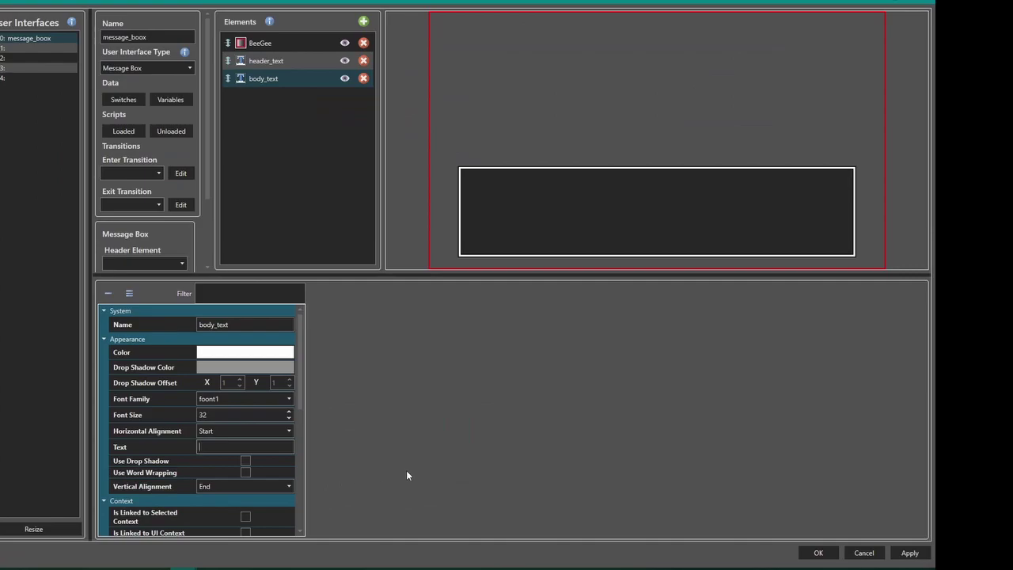
type("aaaaaaaaaaaaaaaaaaaaaaaaaa")
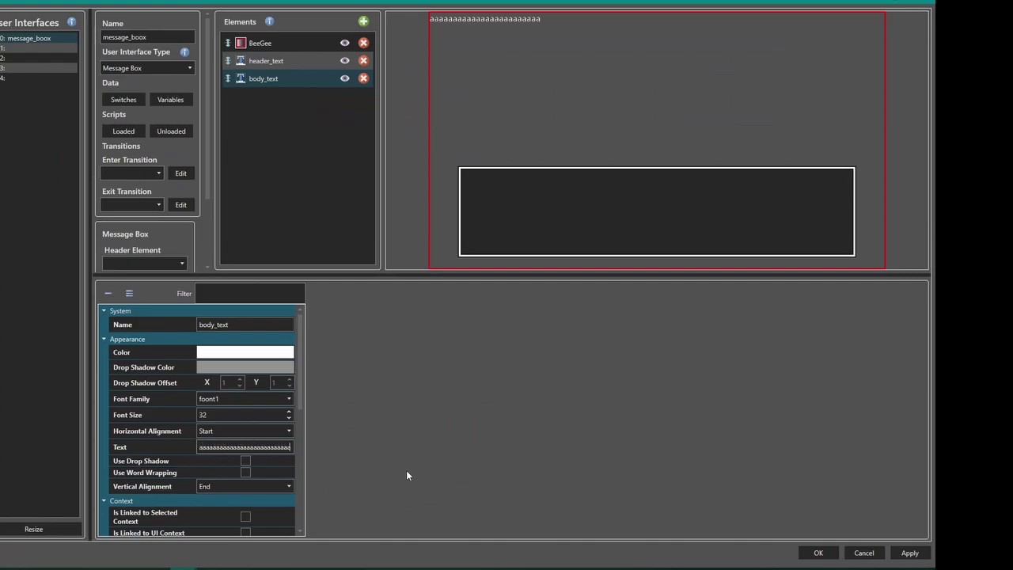
type("aaaaaaaaaaaaaaaaaaaaaaaaaaaaaaaaaaaaaaaaaaaaaaaaaaaaaaaaaaaaaaaaaaaaaaaaaaaaaa")
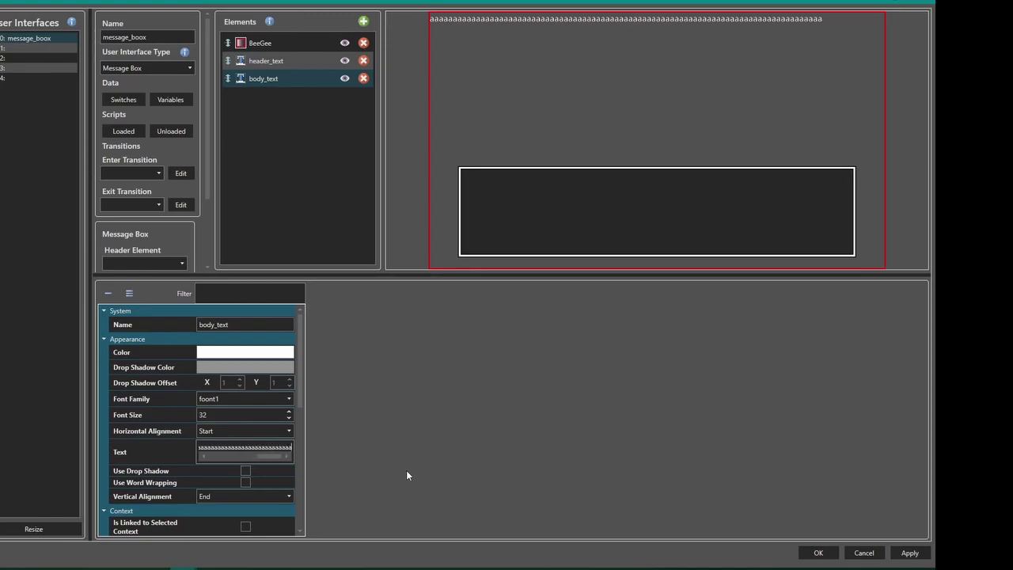
type("aaaaaaaaaaaaaaaaaaaaaaaaaaaaaaaaaaaaaaaaaaaaaaaaaaaaaaa")
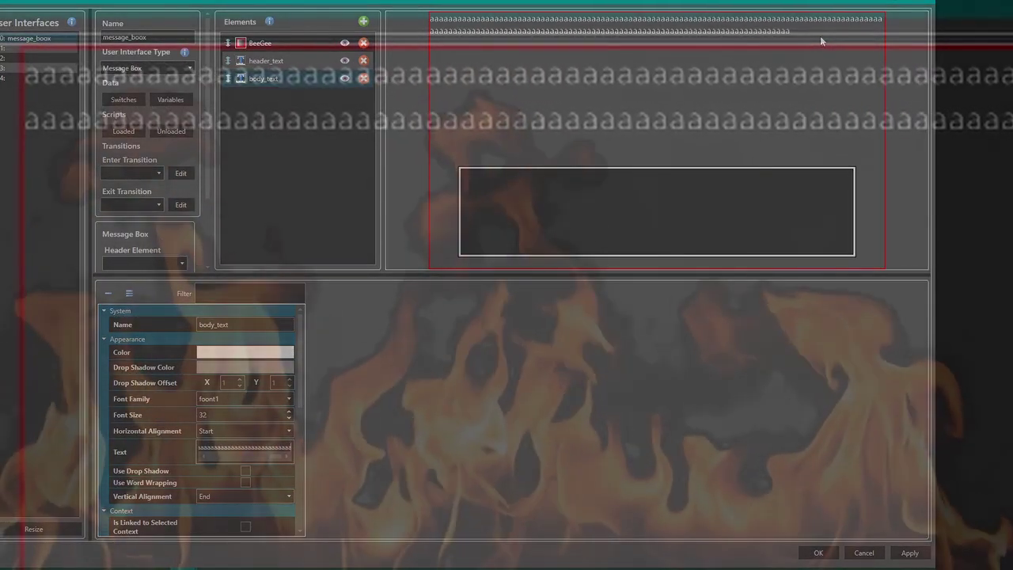
Extend body_text's Text with more of the letter a until it spans three lines in the preview.
type("aaaaaaaaaaaaaaaaaaaaaaaaaa")
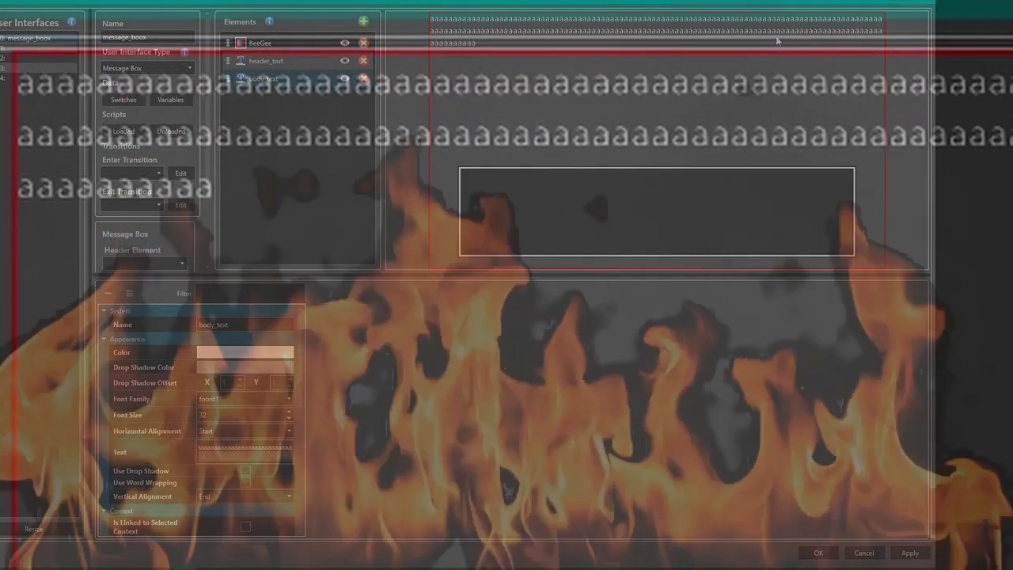
type("aaaaaaaaaaaaaaaaaaaaaaaa")
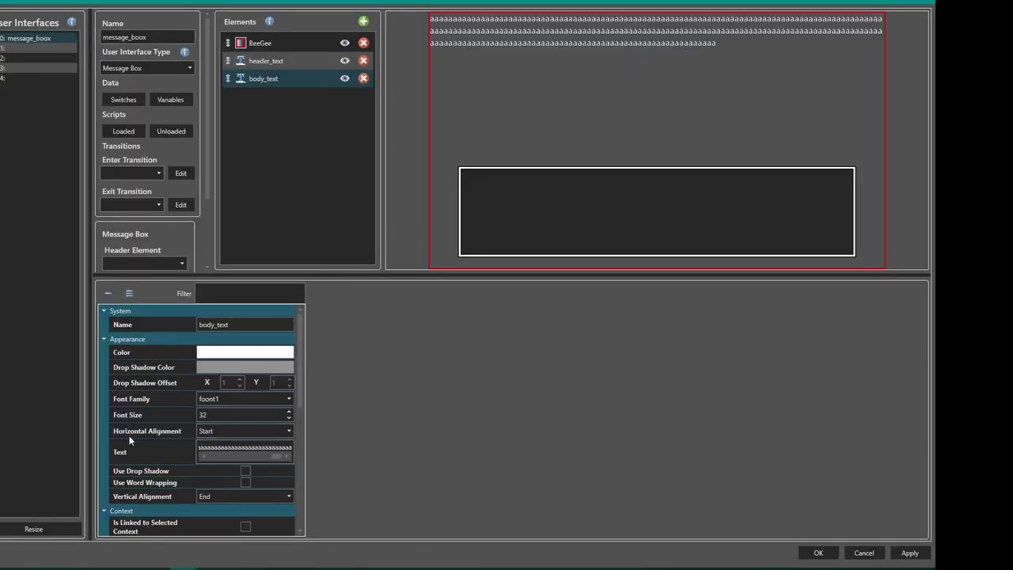
Set body_text's Relative Y to 69%.
scroll(130, 436, "down", 2)
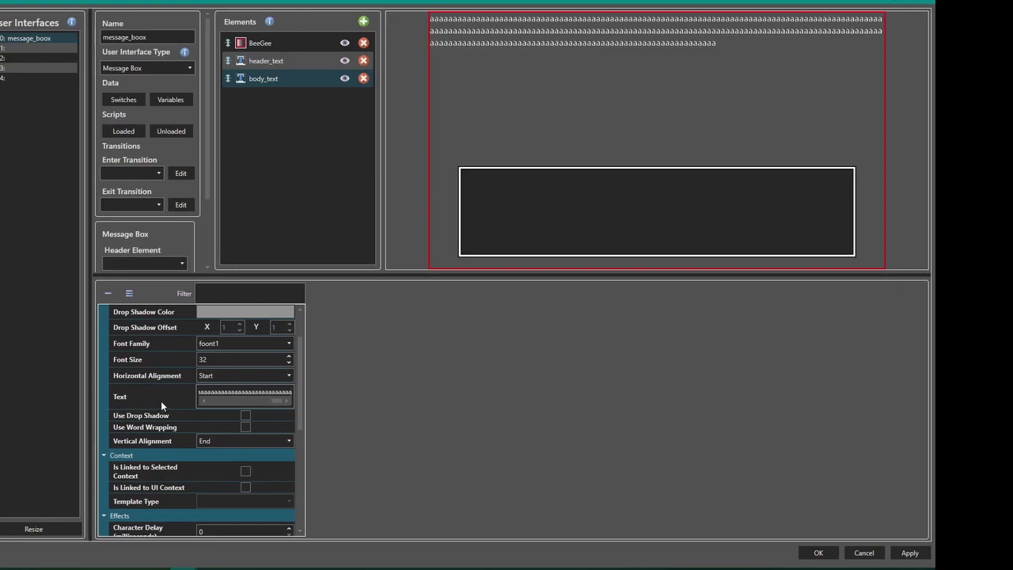
scroll(161, 405, "down", 1)
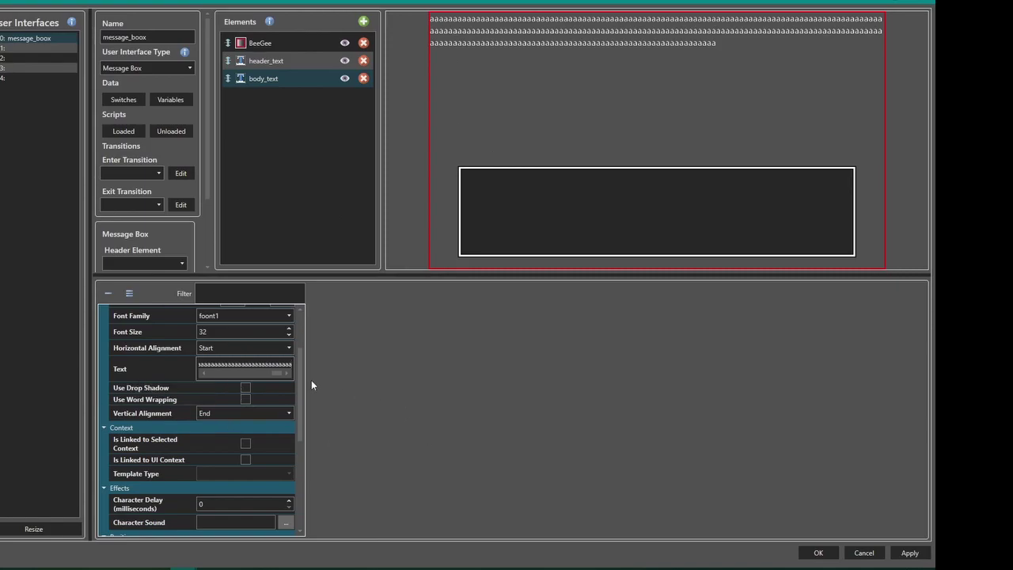
scroll(304, 380, "up", 1)
scroll(304, 379, "down", 1)
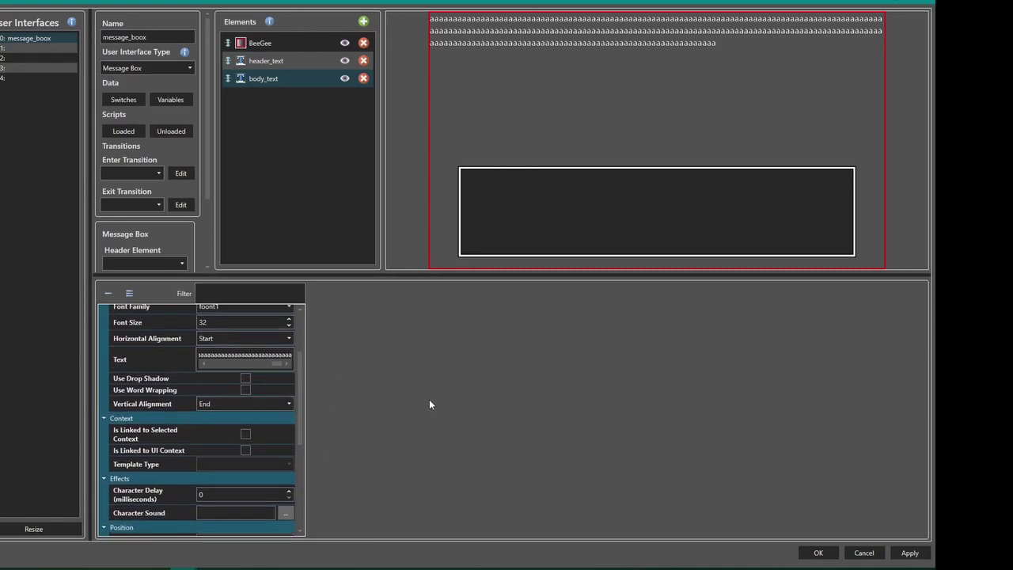
scroll(139, 387, "up", 1)
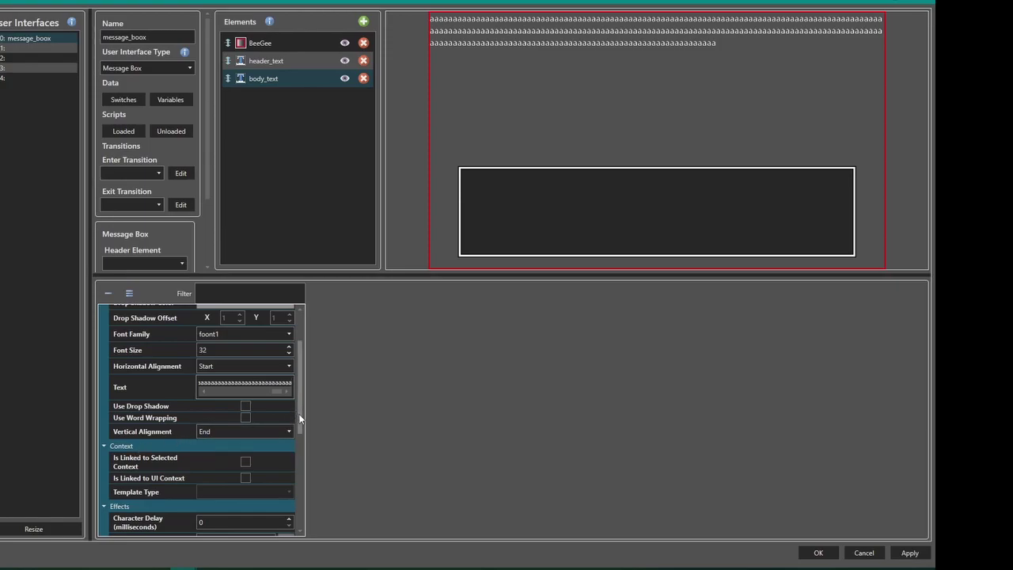
scroll(299, 425, "down", 2)
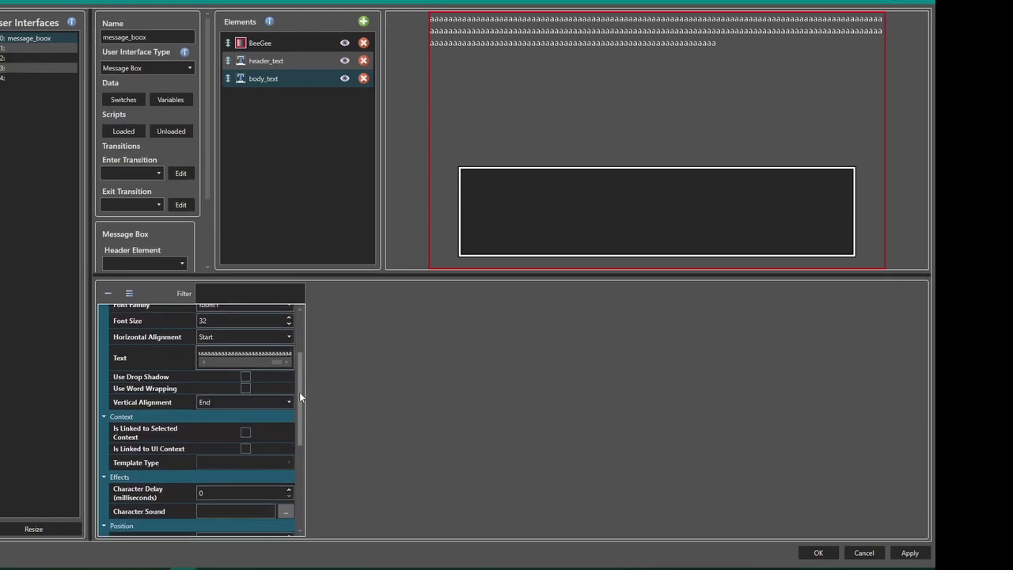
scroll(301, 395, "down", 2)
left_click_drag(300, 409, 297, 495)
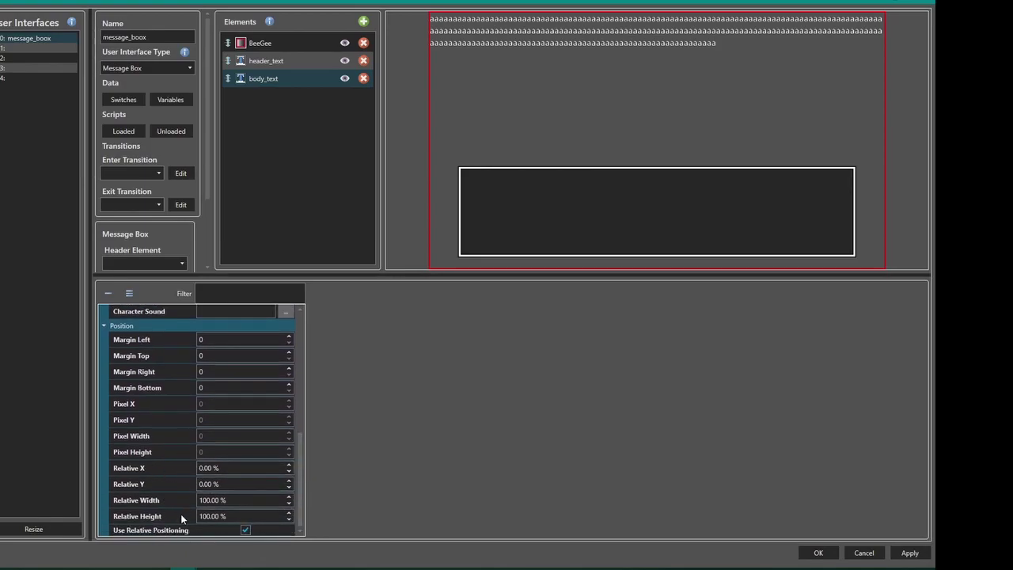
left_click(254, 483)
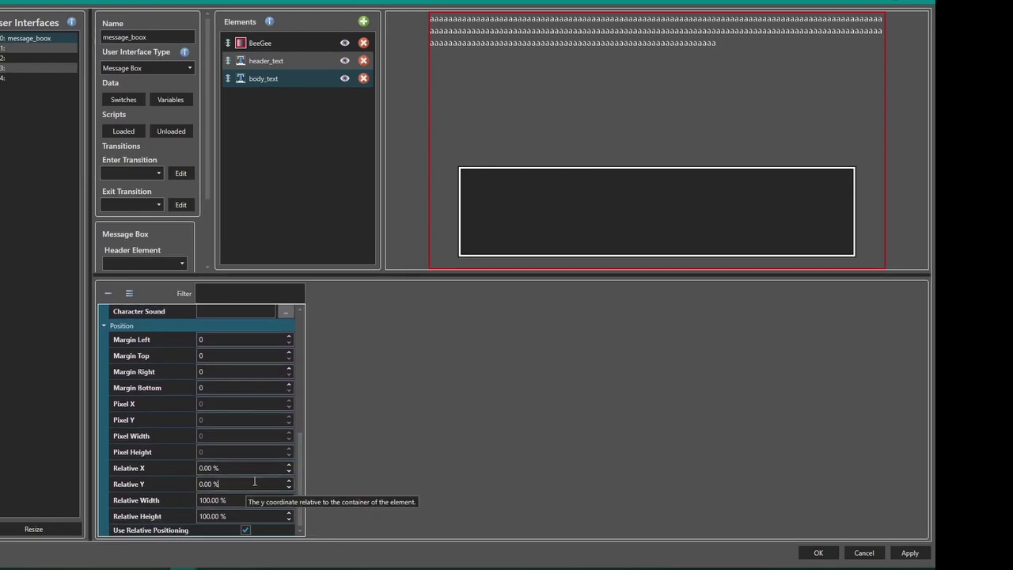
double_click(239, 484)
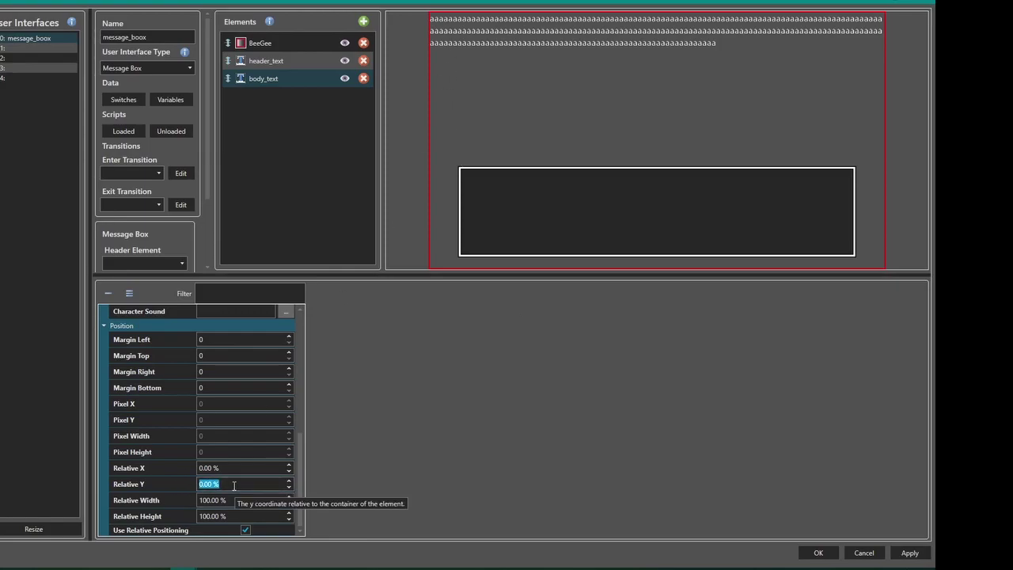
type("50")
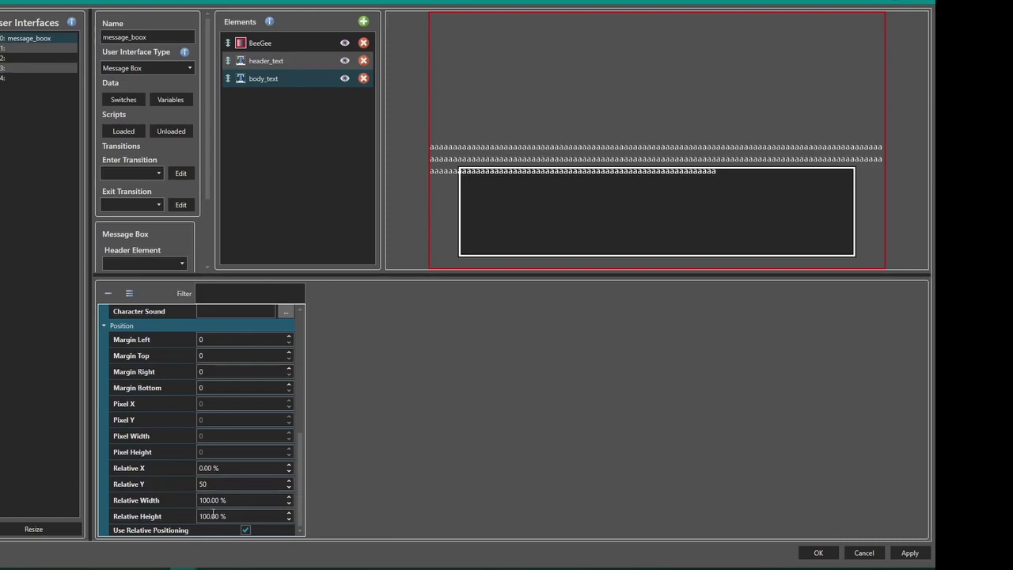
scroll(240, 488, "up", 16)
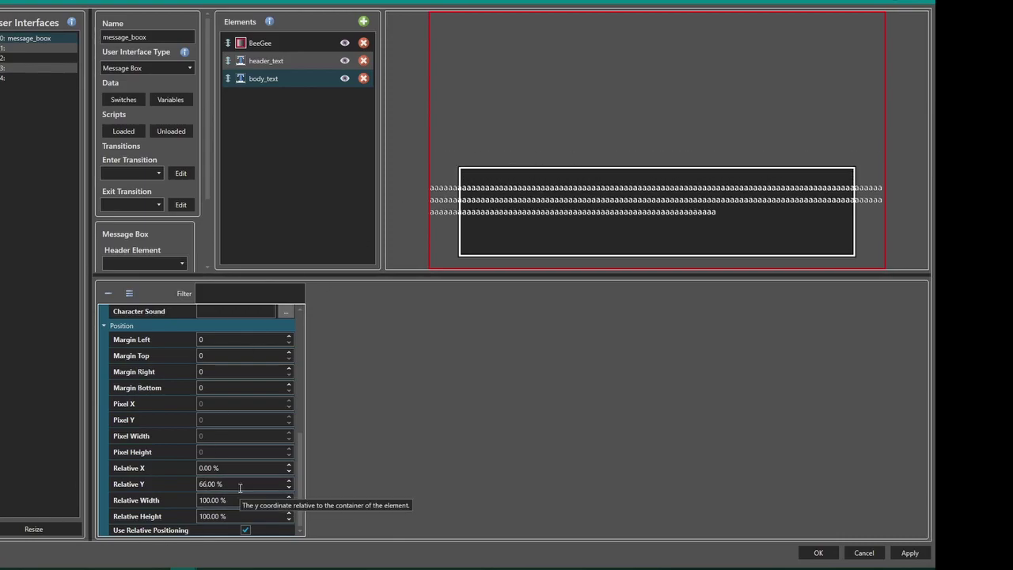
scroll(240, 487, "down", 1)
scroll(244, 488, "up", 3)
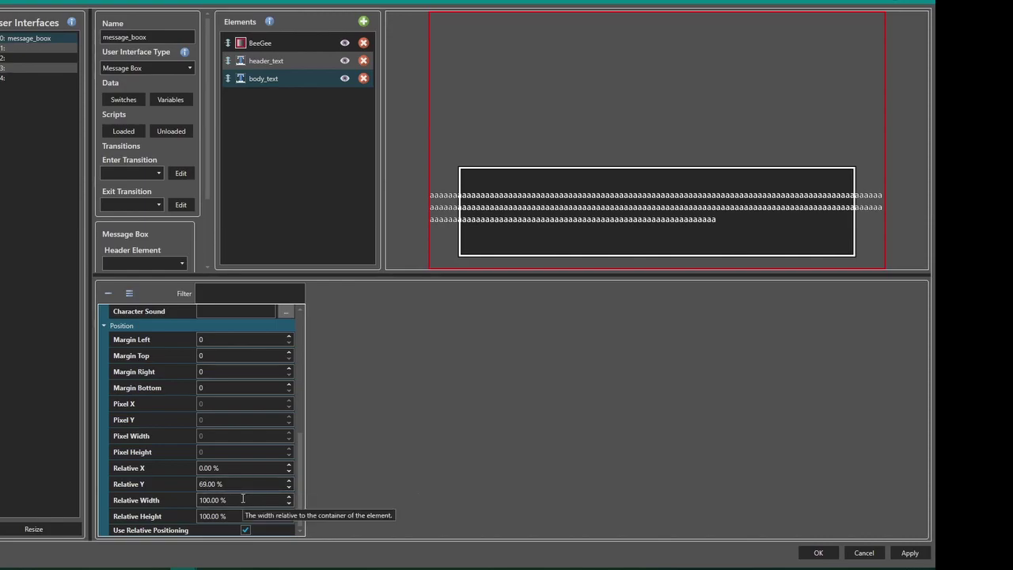
Reduce body_text's Relative Width to 80%.
left_click(243, 499)
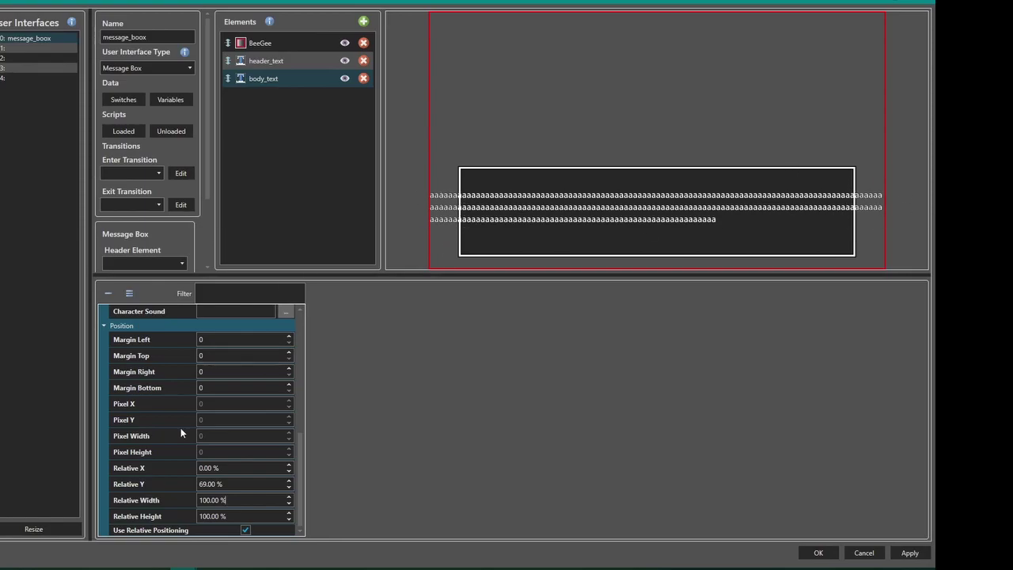
scroll(251, 501, "down", 2)
scroll(251, 501, "down", 3)
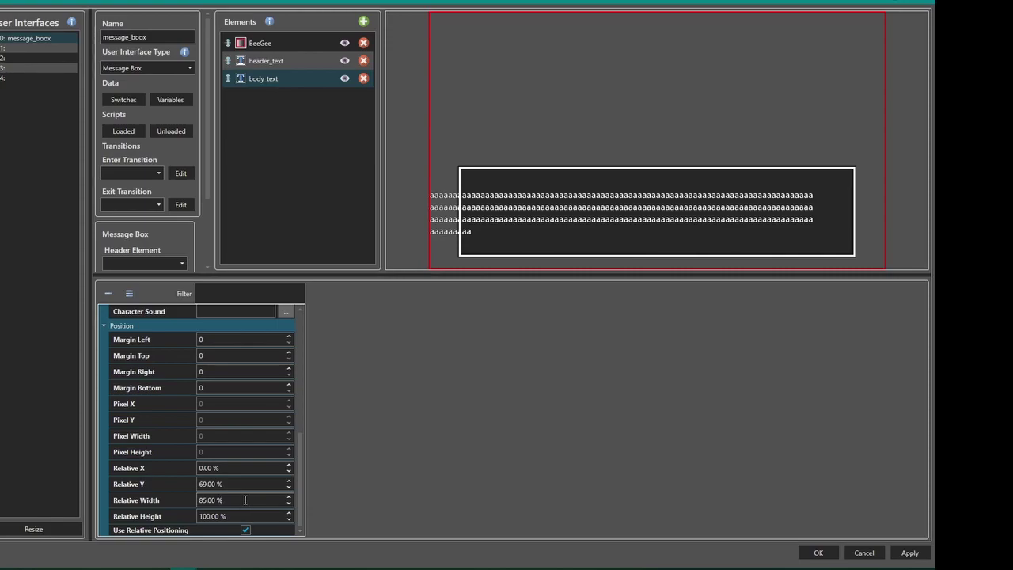
scroll(237, 501, "down", 1)
scroll(237, 500, "down", 3)
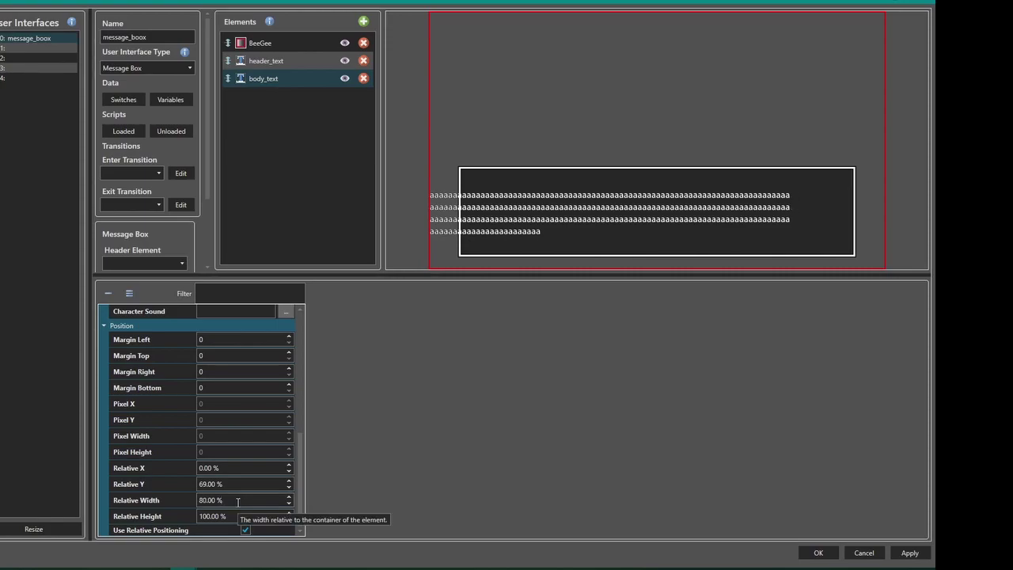
Set body_text's Relative X to 11% so the lines sit inside the background pane.
scroll(251, 470, "up", 2)
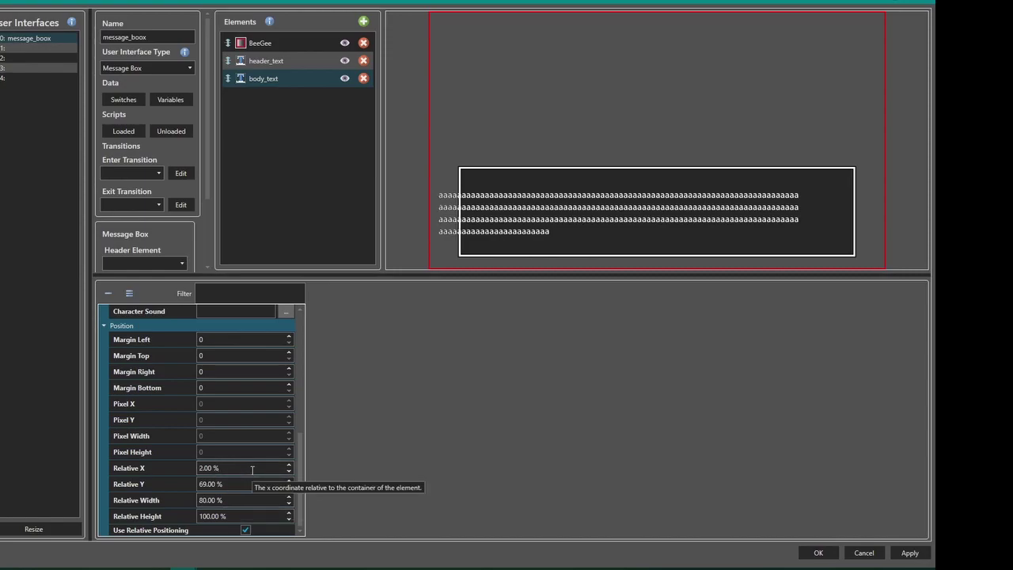
scroll(252, 470, "up", 4)
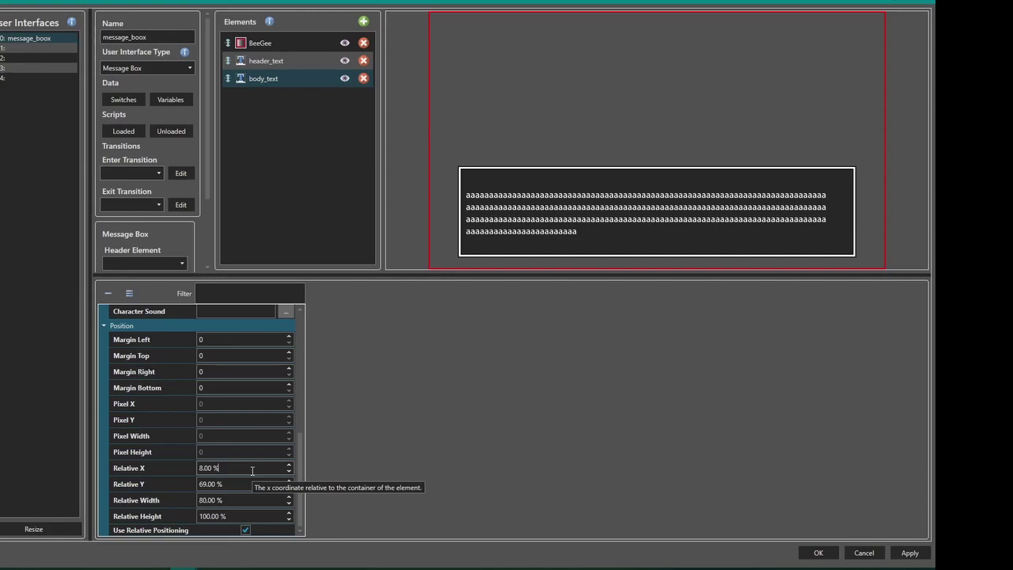
scroll(251, 470, "up", 1)
scroll(257, 468, "up", 1)
scroll(256, 467, "down", 1)
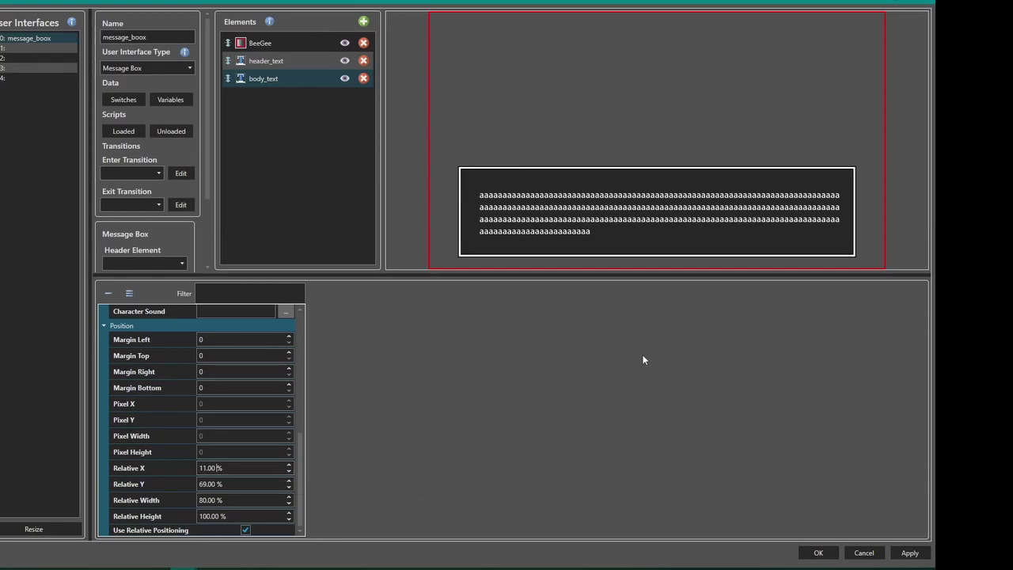
Decrease body_text's Relative Width by one increment to even out the side margins inside the pane.
left_click(253, 504)
key("Down")
left_click(224, 499)
Set the header_text element's font size to 32 and its Text to Name.
left_click(276, 67)
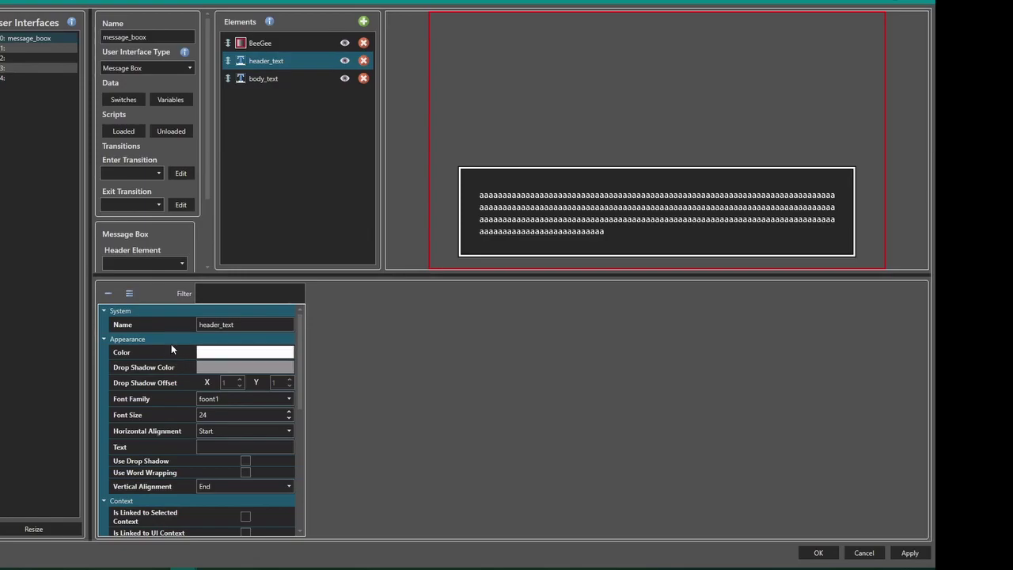
double_click(212, 415)
type("32")
left_click(213, 449)
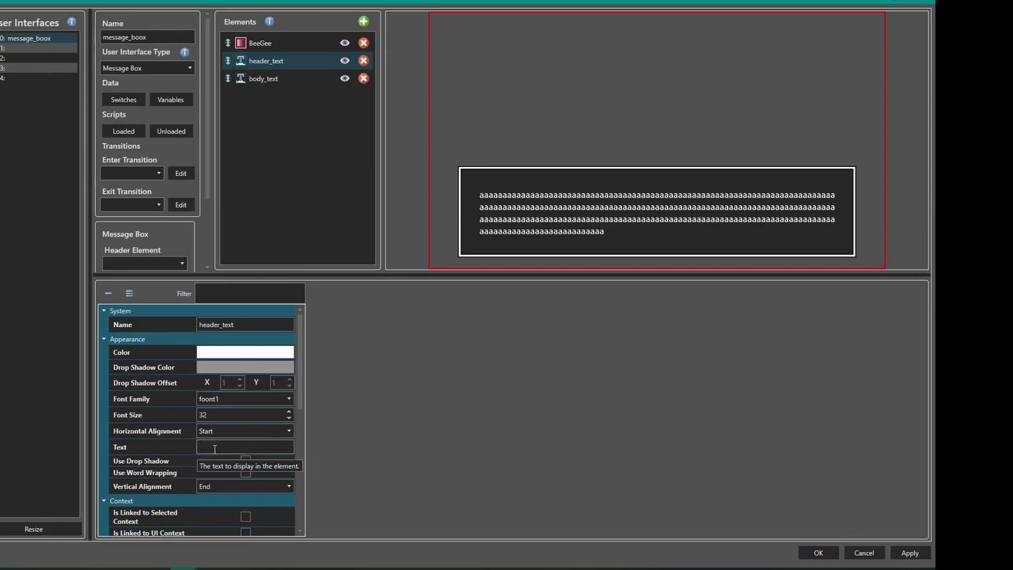
type("Name")
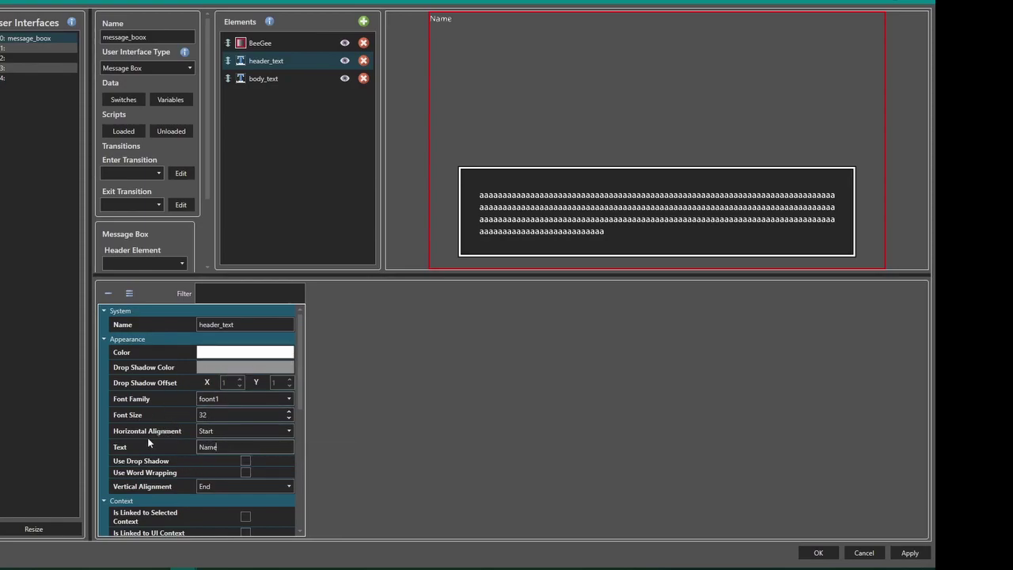
Set header_text's Relative Y to 64%.
scroll(147, 437, "down", 3)
scroll(146, 436, "down", 3)
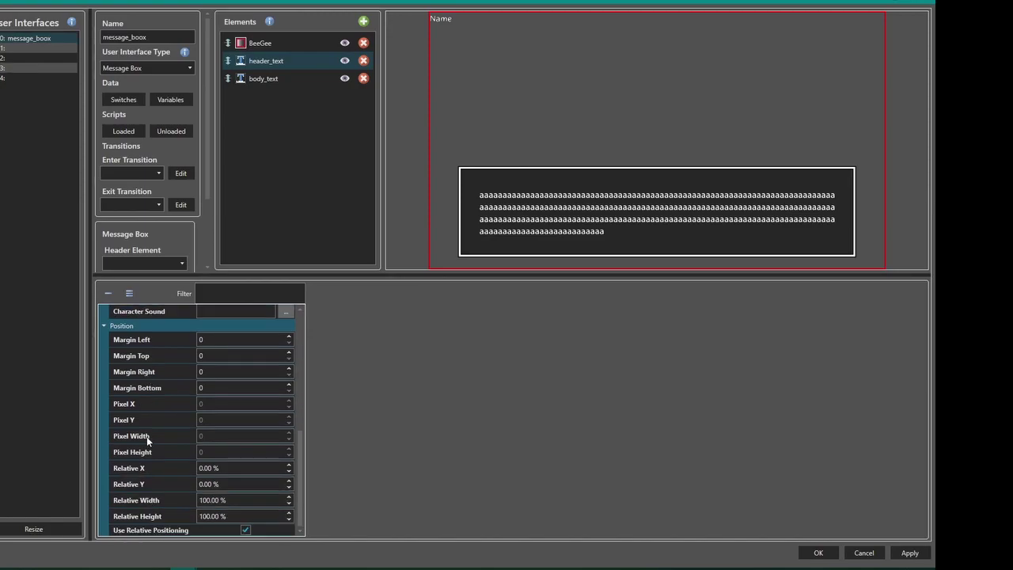
left_click(232, 486)
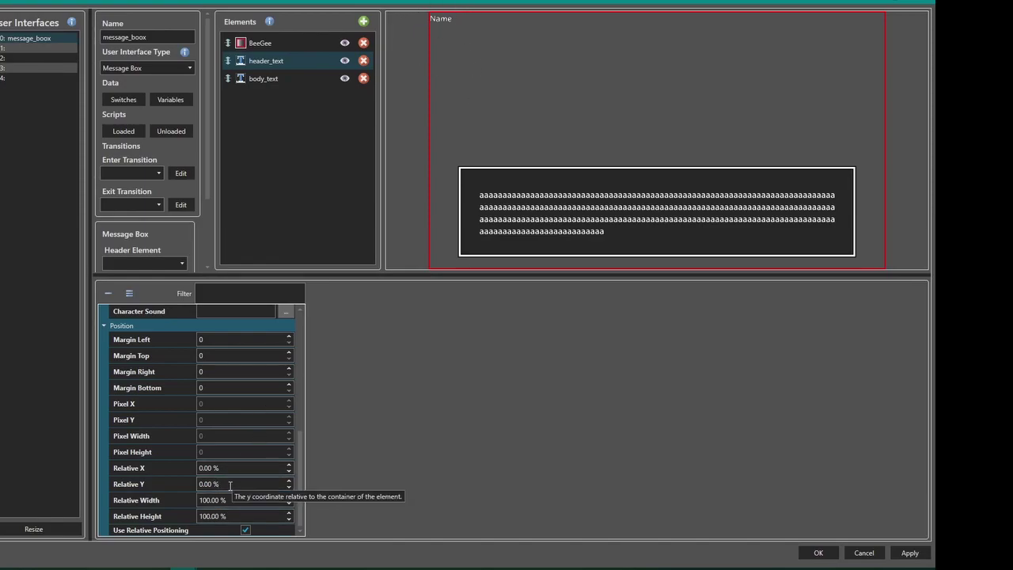
left_click(158, 485)
type("64")
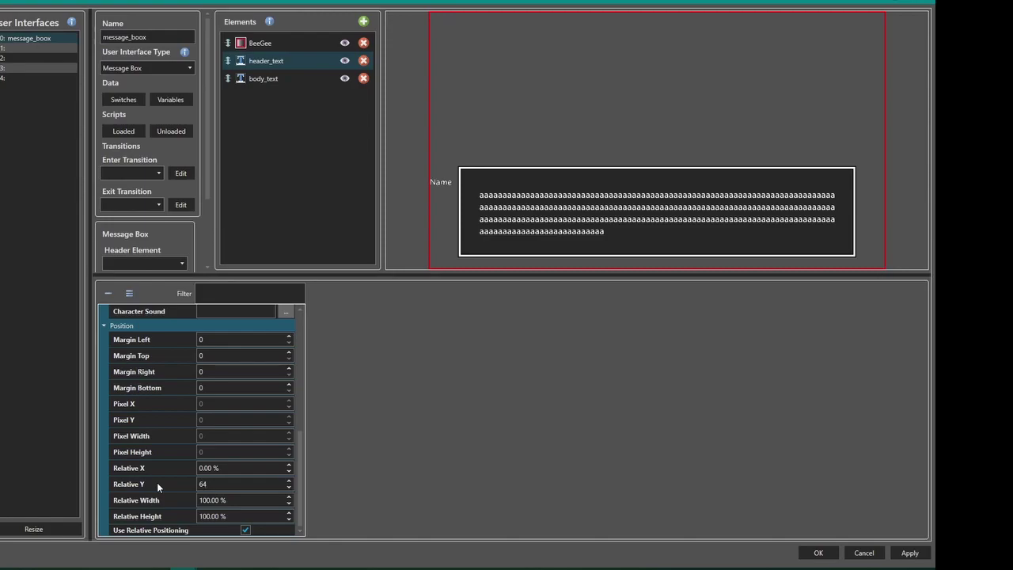
Increase header_text's Relative X until Name lines up with the start of the body text, then accept the database changes.
left_click(244, 502)
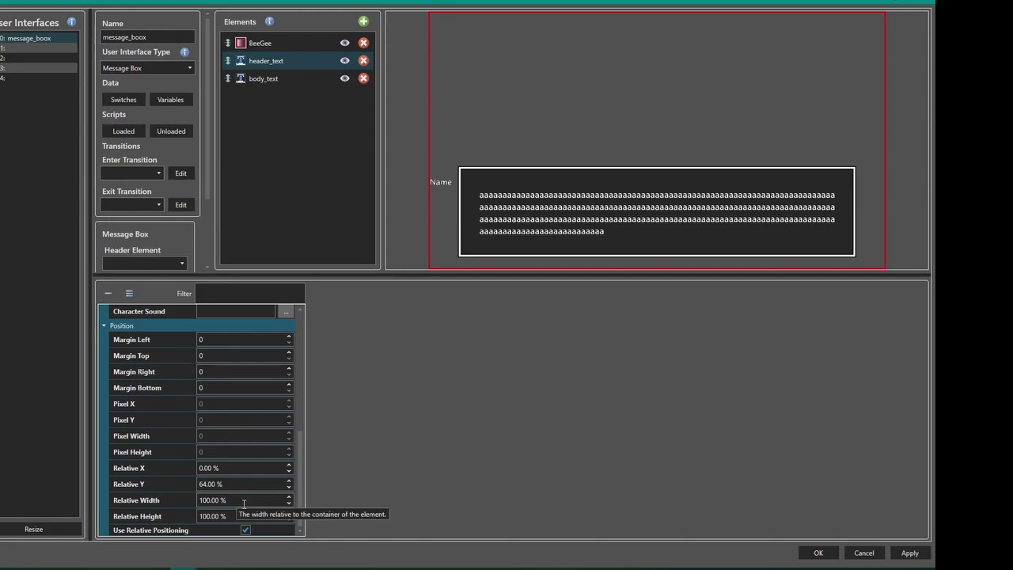
left_click(249, 470)
scroll(249, 469, "down", 7)
scroll(250, 470, "up", 17)
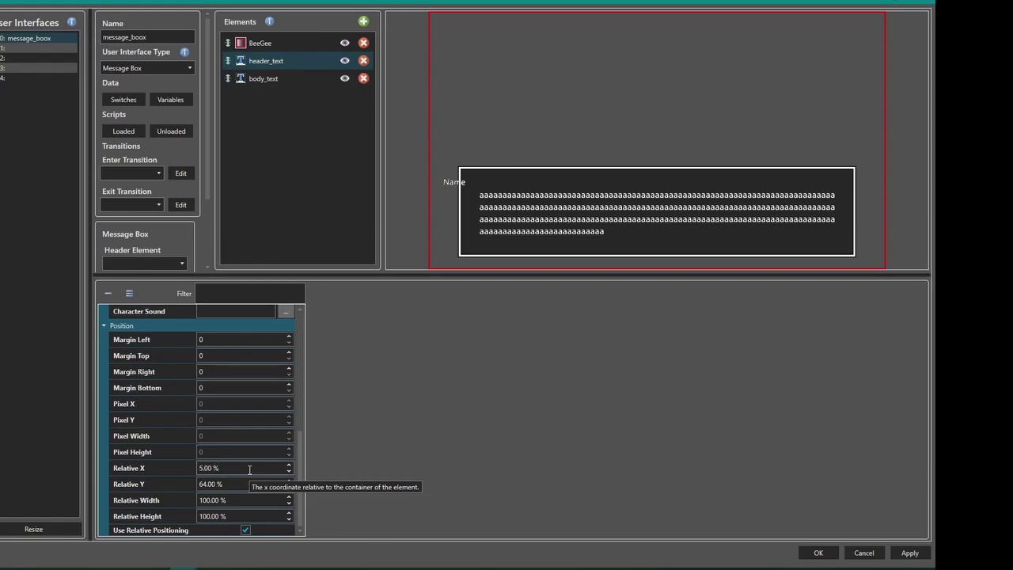
scroll(249, 470, "down", 2)
scroll(160, 438, "up", 3)
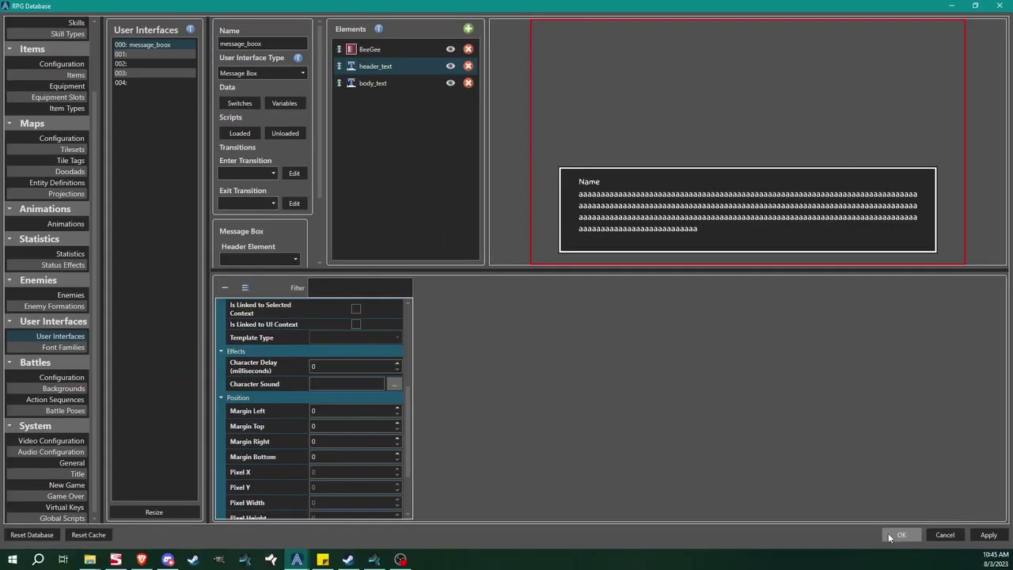
left_click(818, 552)
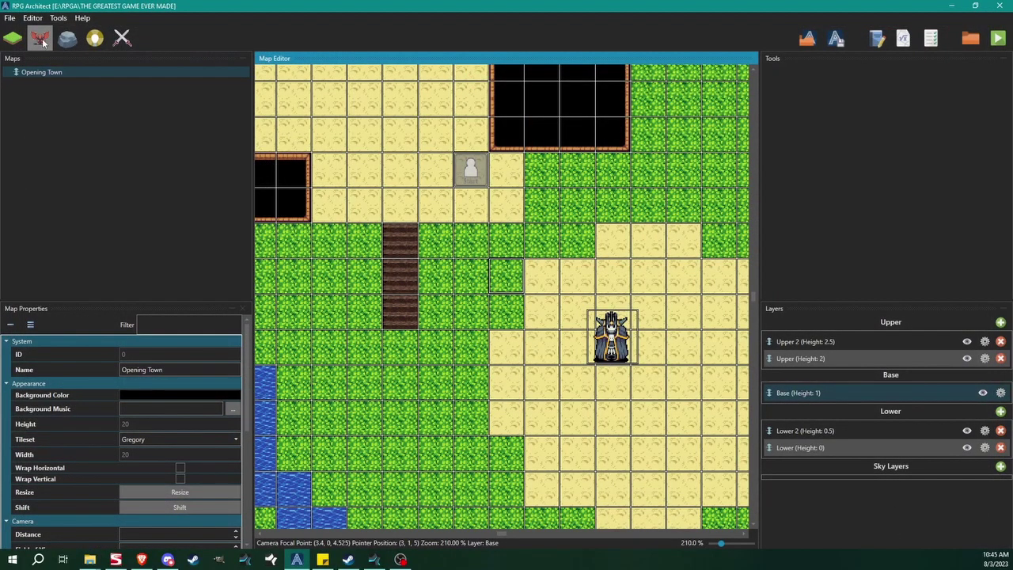
Open the lich monster entity on the map and delete both Display Static Message commands from its script.
double_click(611, 339)
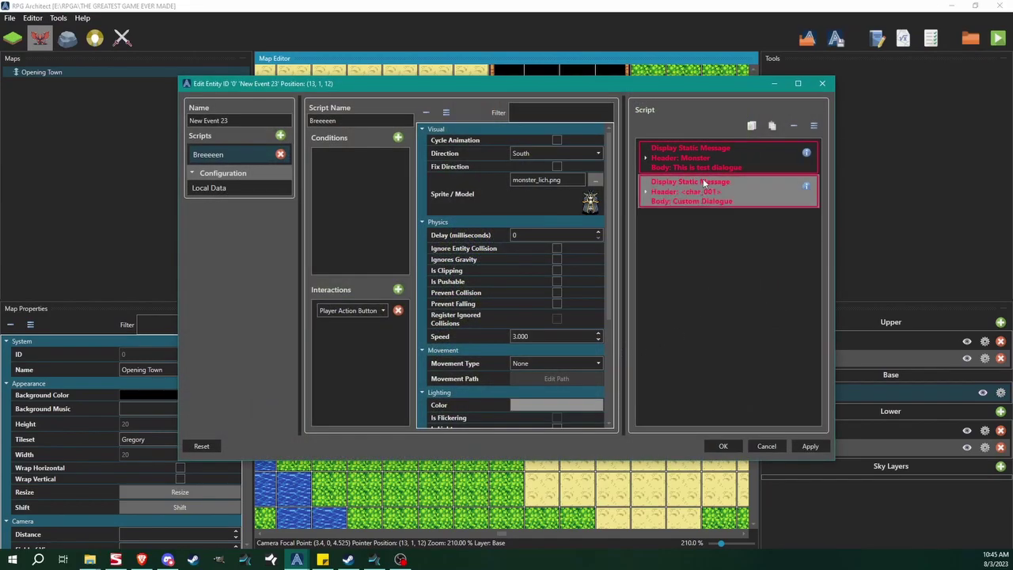
right_click(715, 156)
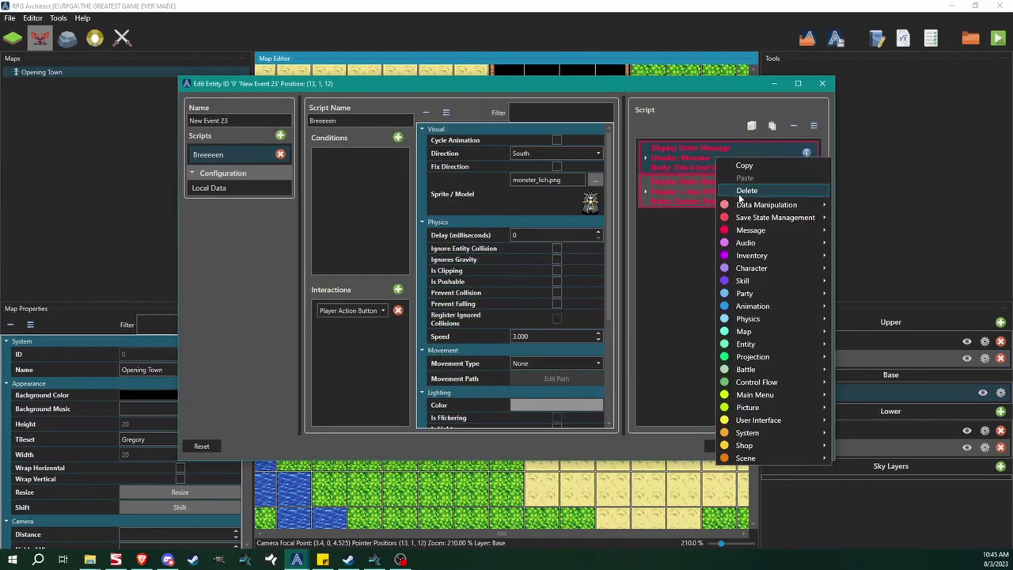
left_click(733, 191)
right_click(665, 157)
left_click(726, 190)
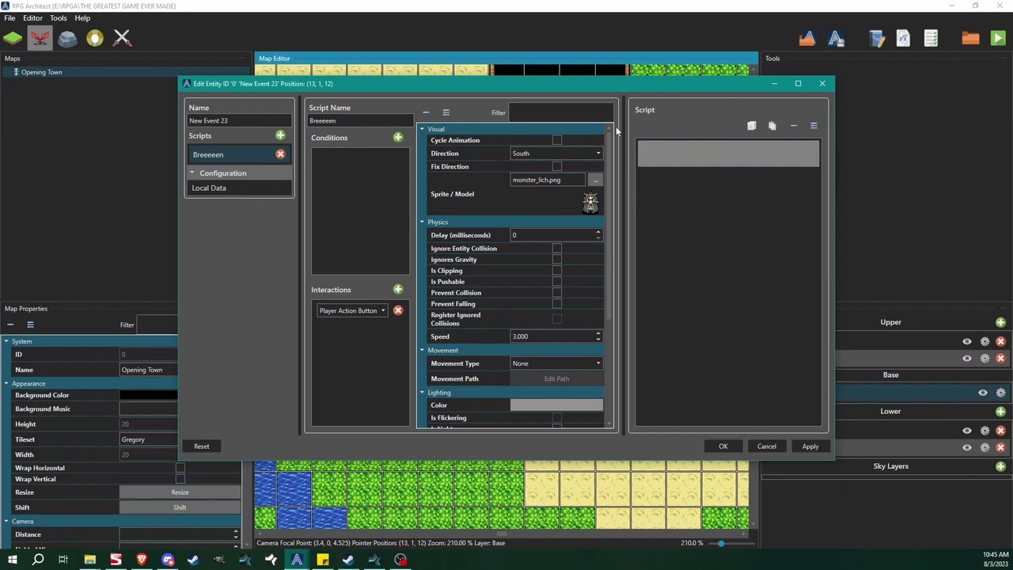
Add a Display Static Message command to the lich entity's empty script, with the entity editor maximized.
double_click(589, 84)
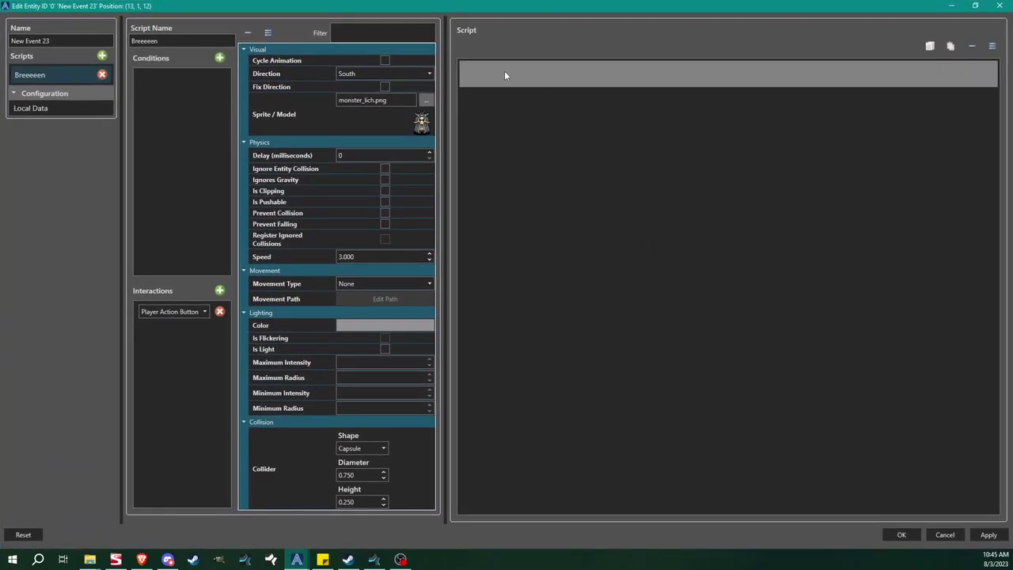
right_click(570, 73)
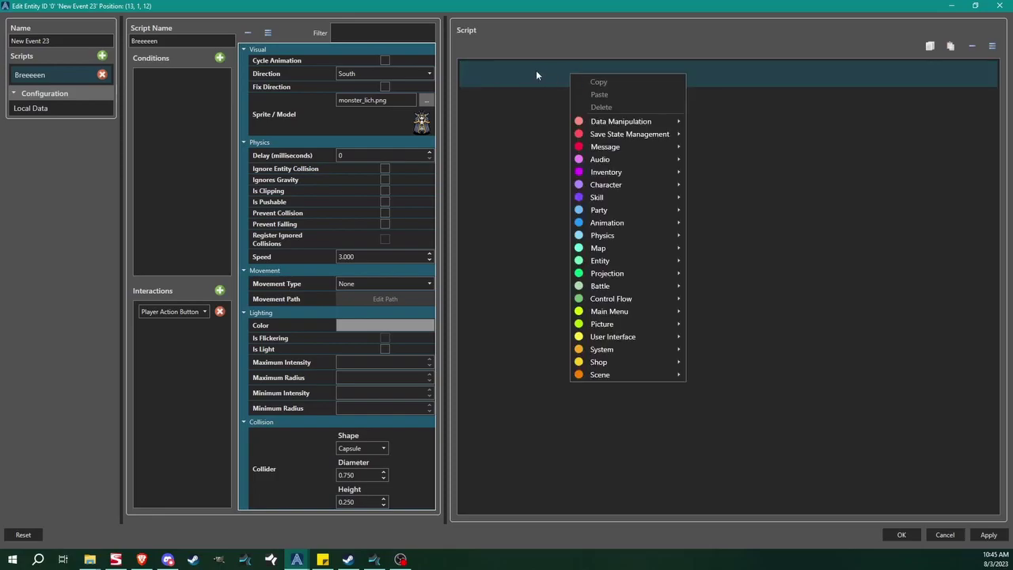
mouse_move(620, 147)
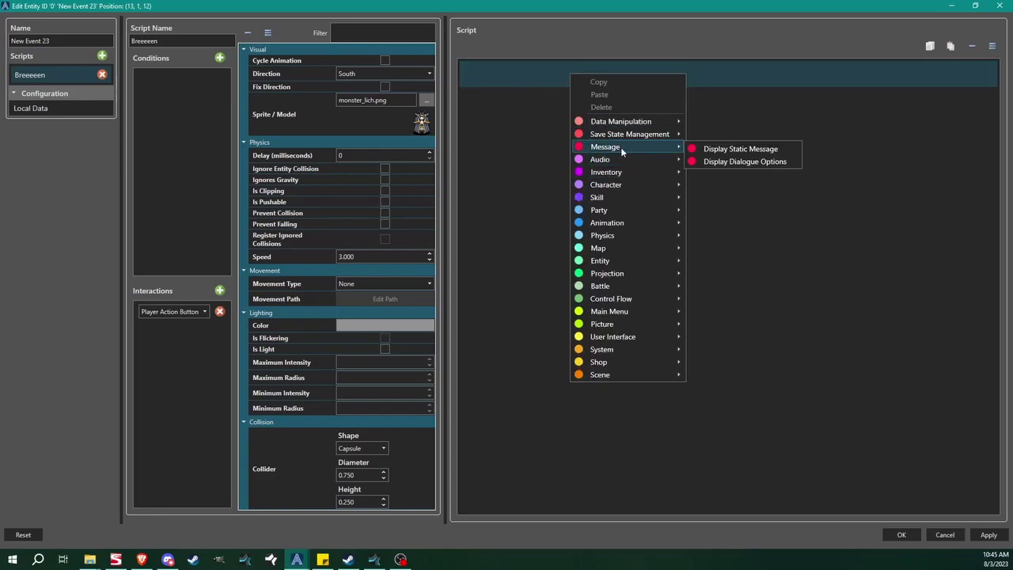
left_click(741, 148)
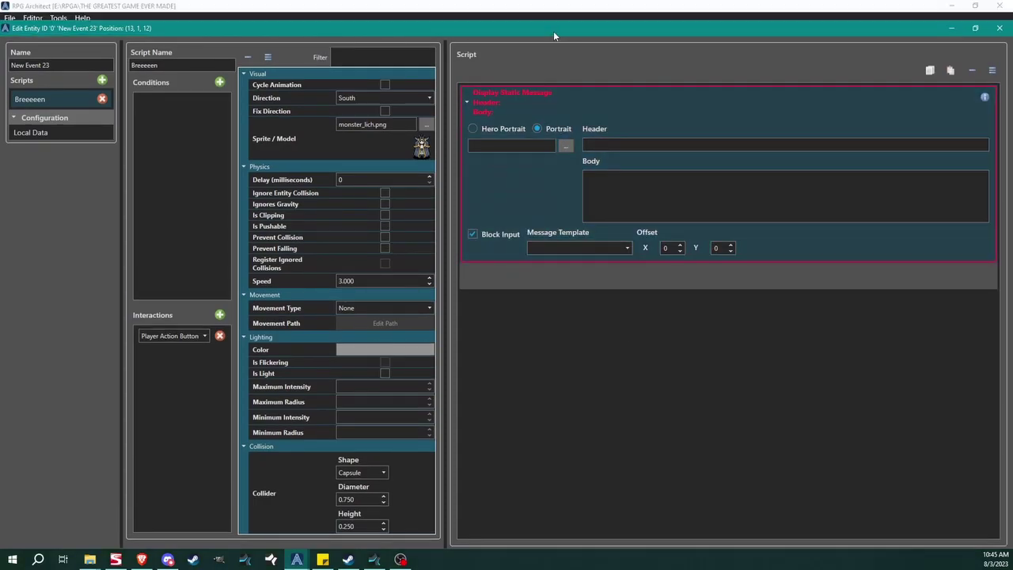
double_click(553, 31)
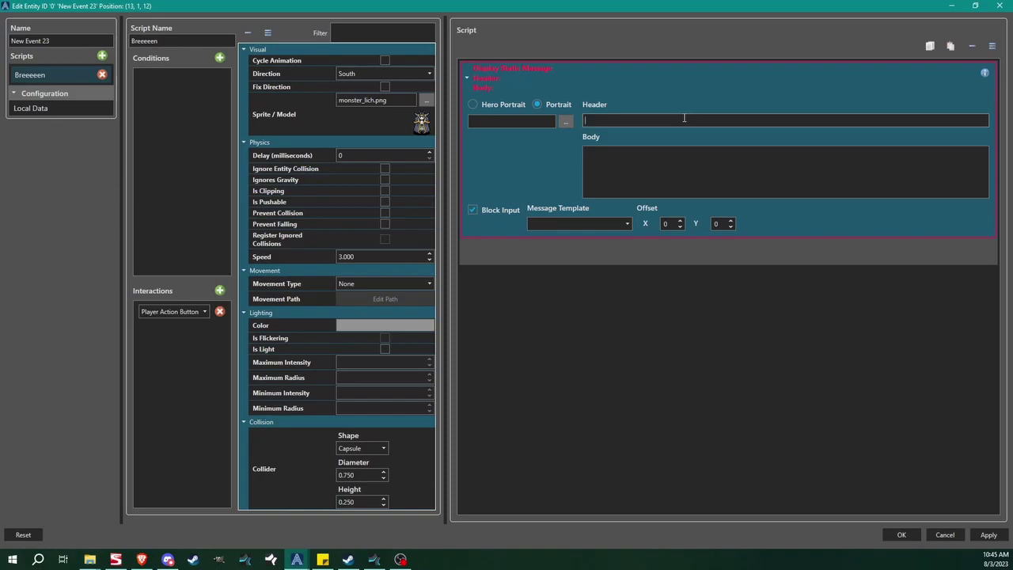
Set the message's Header to Gooble Gobble and its Body to "Is the eternal endless scream", and accept the entity changes.
type("Gooble Gobble")
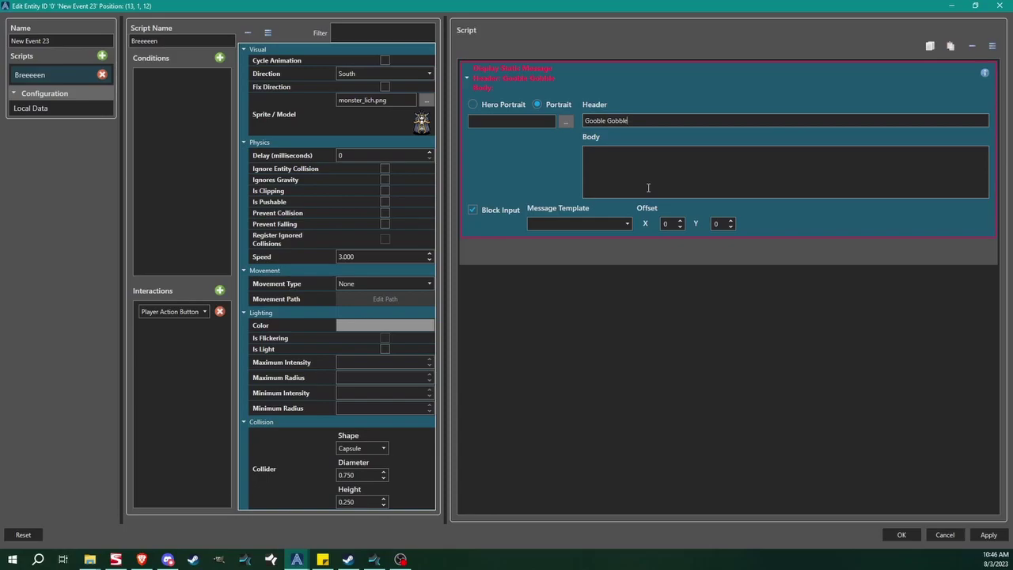
left_click(629, 161)
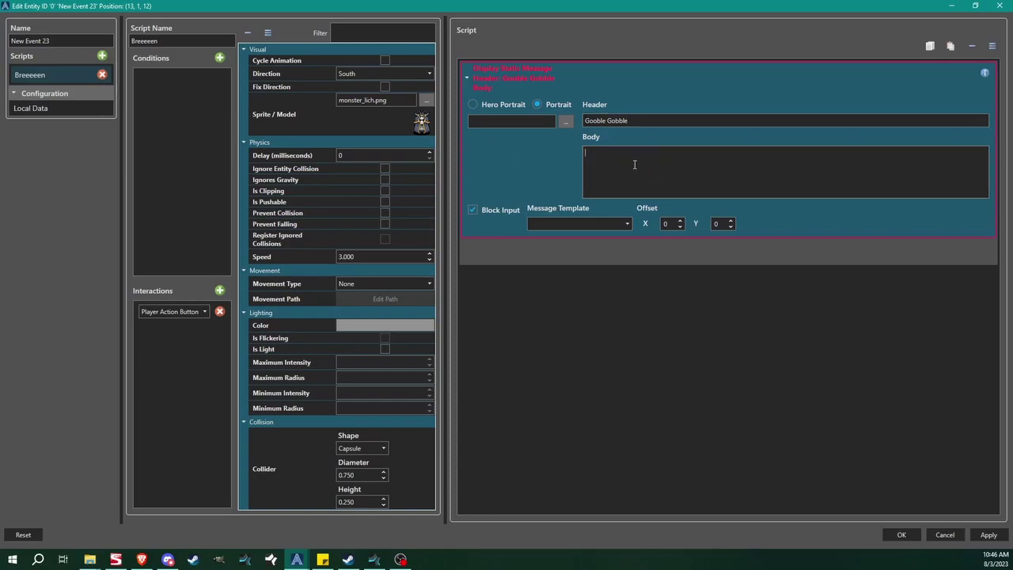
type("Is the eternal endless scream")
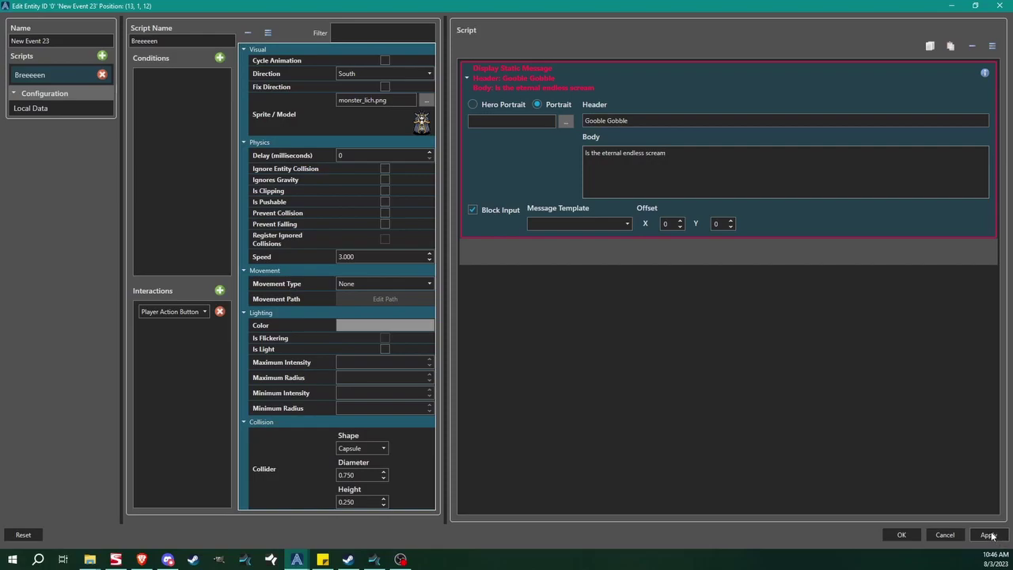
left_click(901, 535)
Reopen the database at the message_boox user interface, maximize it and bring the Message Box element settings into view.
left_click(58, 19)
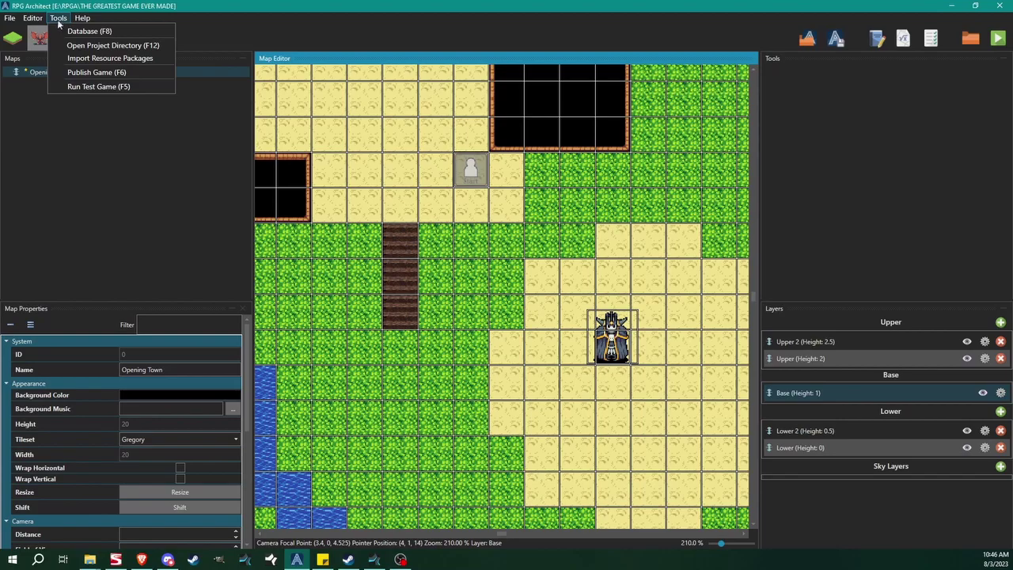
left_click(82, 18)
left_click(58, 19)
left_click(75, 28)
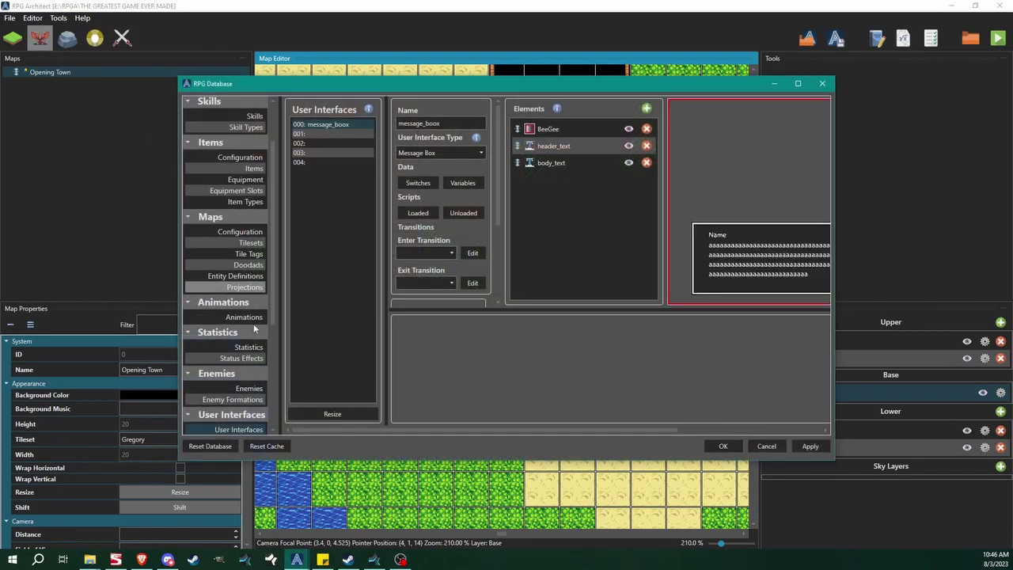
double_click(383, 86)
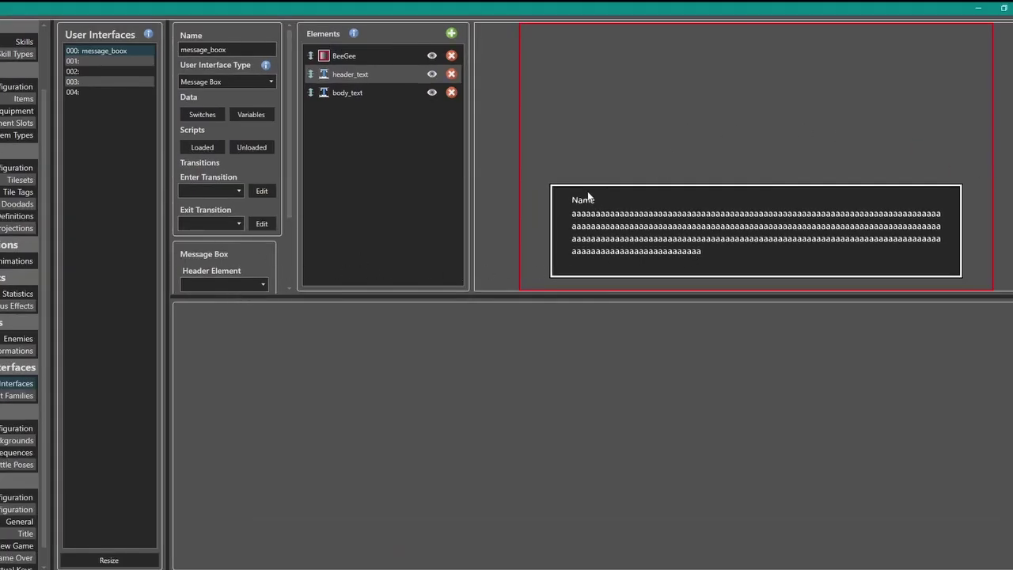
left_click_drag(288, 207, 289, 270)
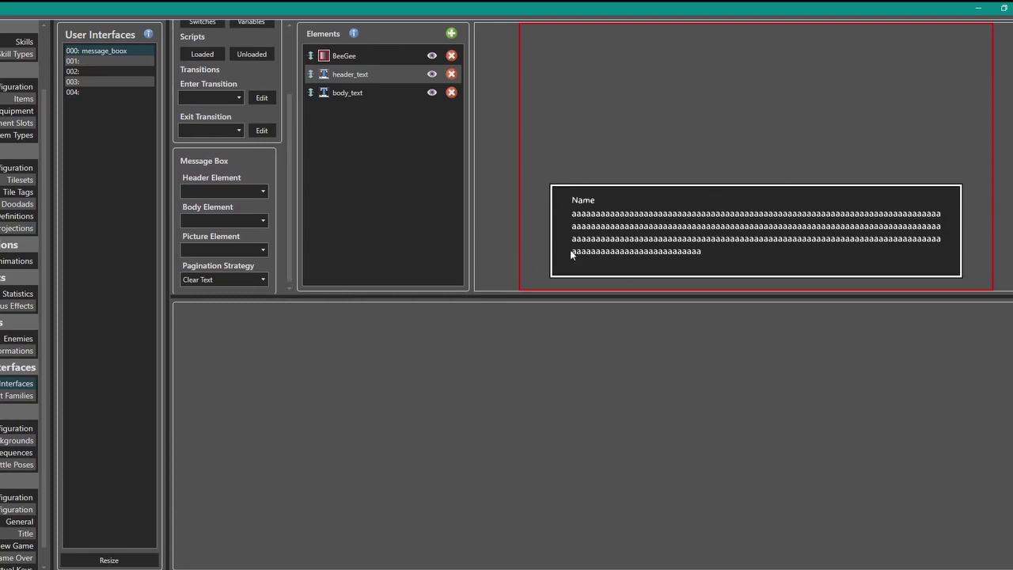
Change header_text's color to bright green by reducing its red and blue components.
left_click(356, 74)
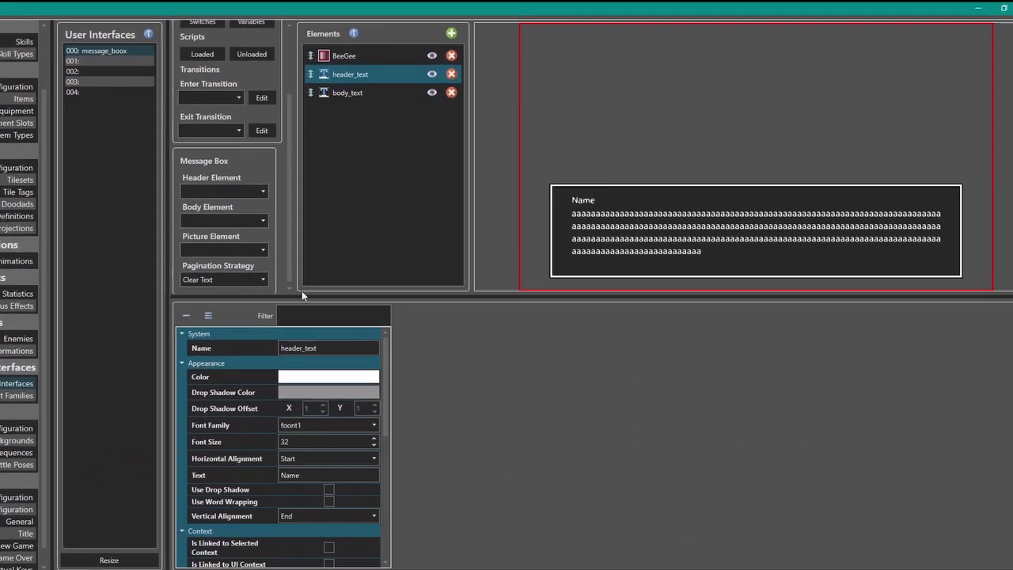
left_click(320, 378)
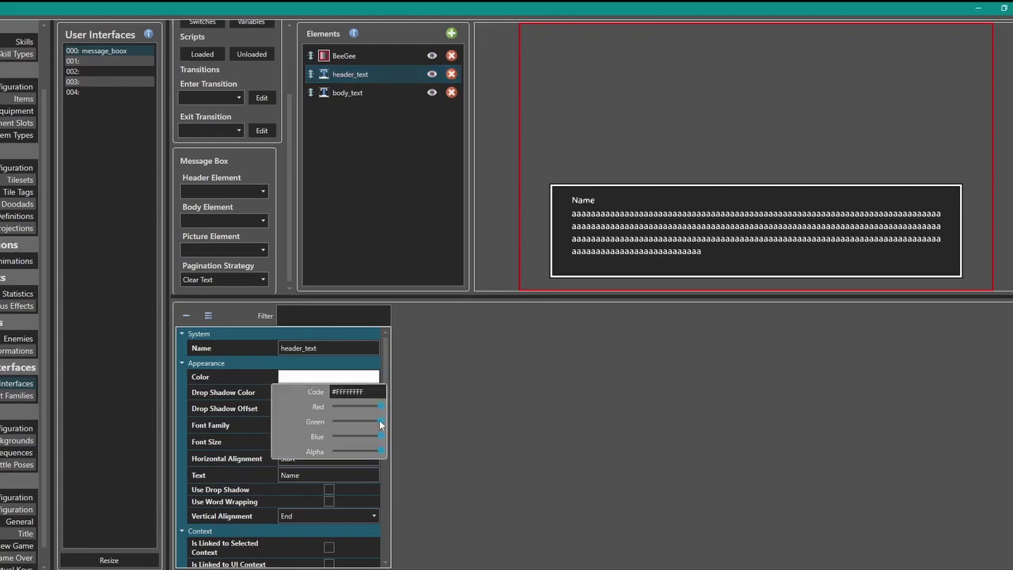
left_click_drag(375, 404, 335, 406)
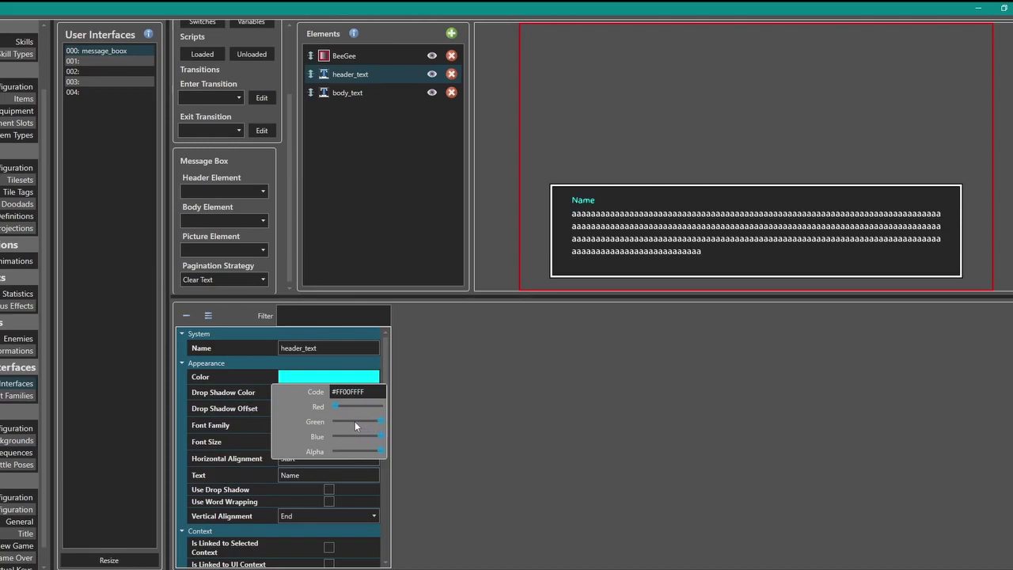
left_click_drag(381, 436, 353, 409)
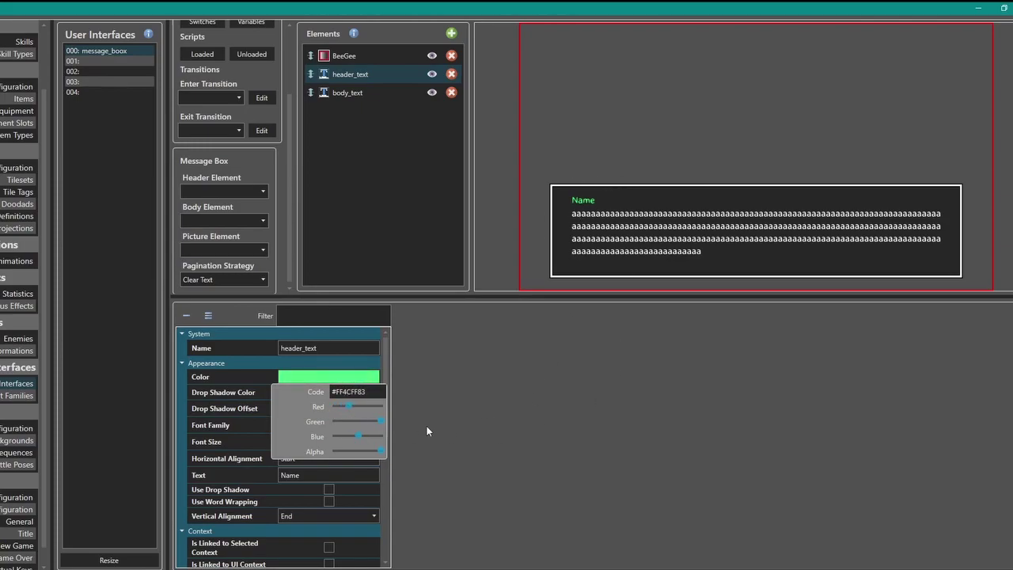
left_click_drag(360, 439, 352, 437)
left_click(728, 438)
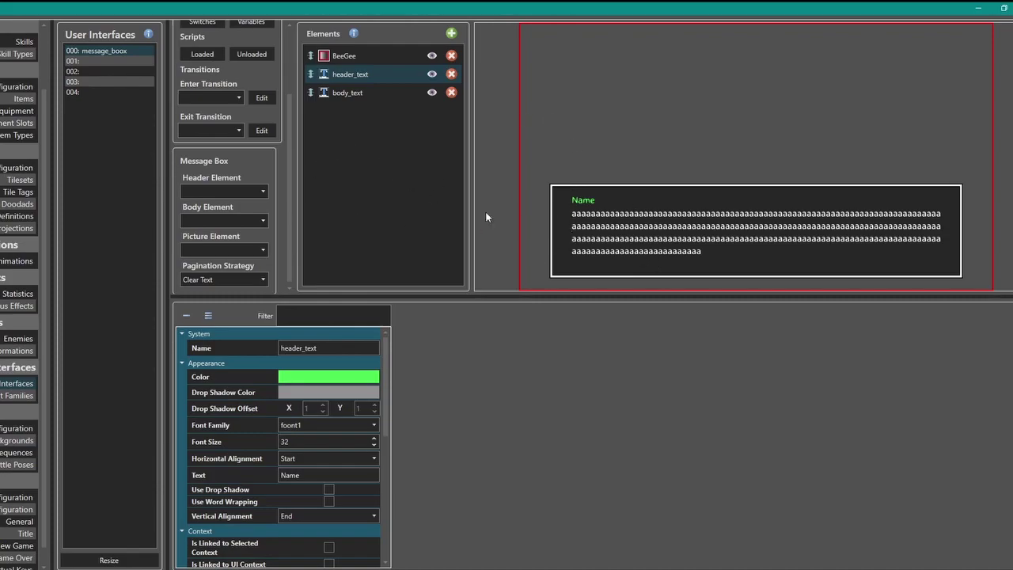
Add a Picture element to the message_boox user interface and select it.
left_click(452, 34)
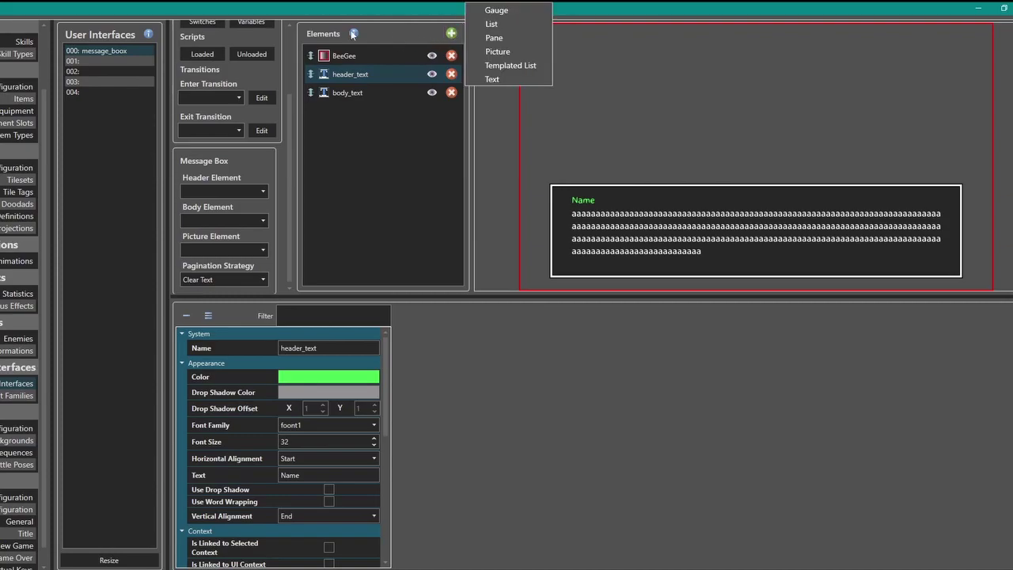
left_click(496, 52)
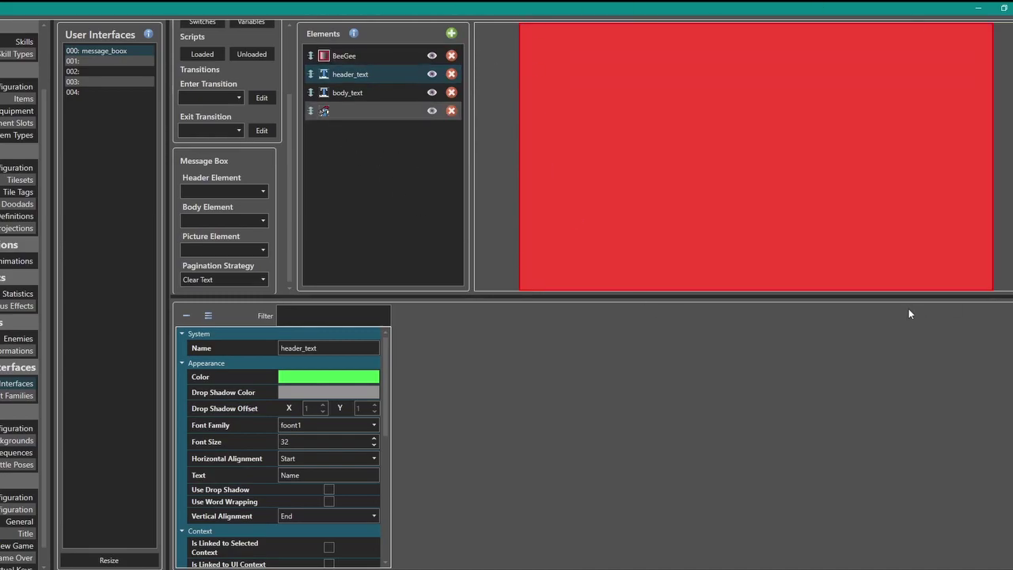
left_click(354, 116)
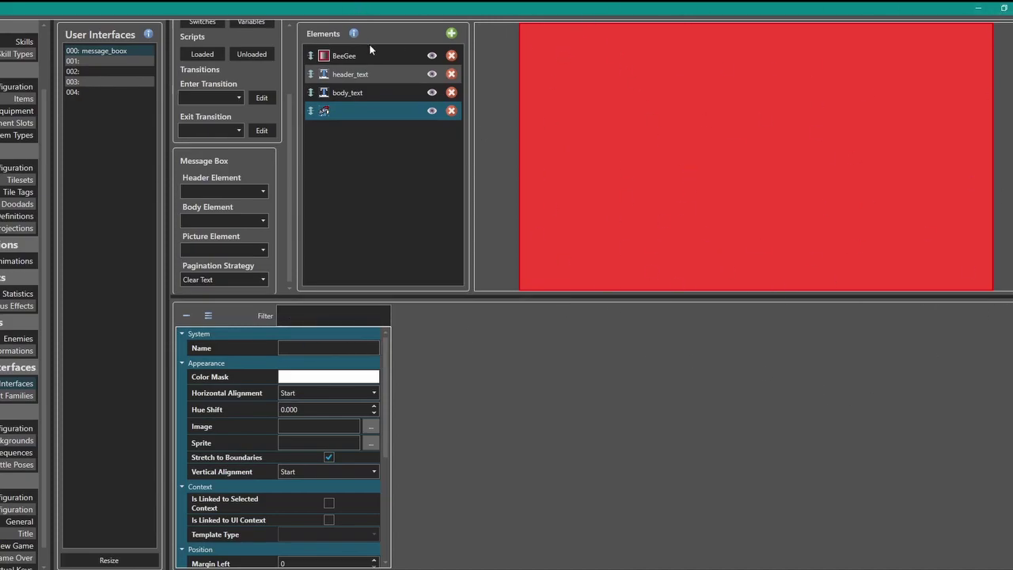
Toggle the preview visibility of the unnamed picture, body_text and header_text elements, leaving only the picture hidden.
left_click(432, 111)
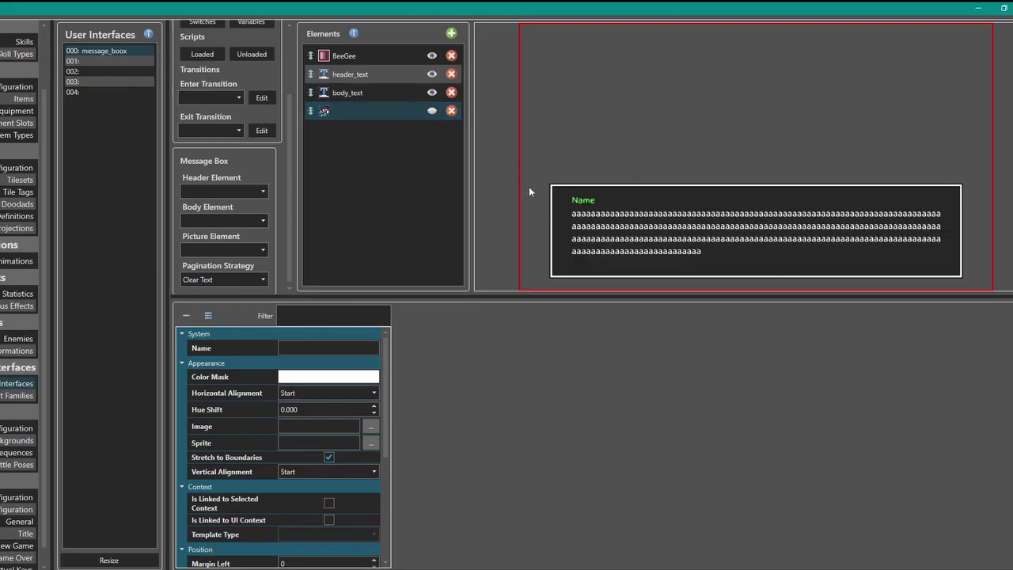
left_click(432, 111)
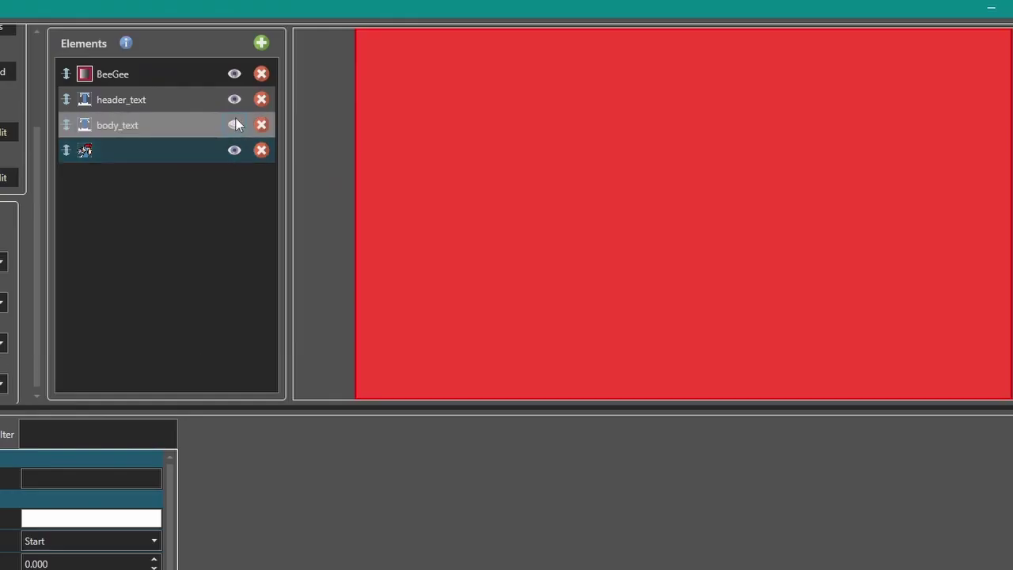
left_click(234, 150)
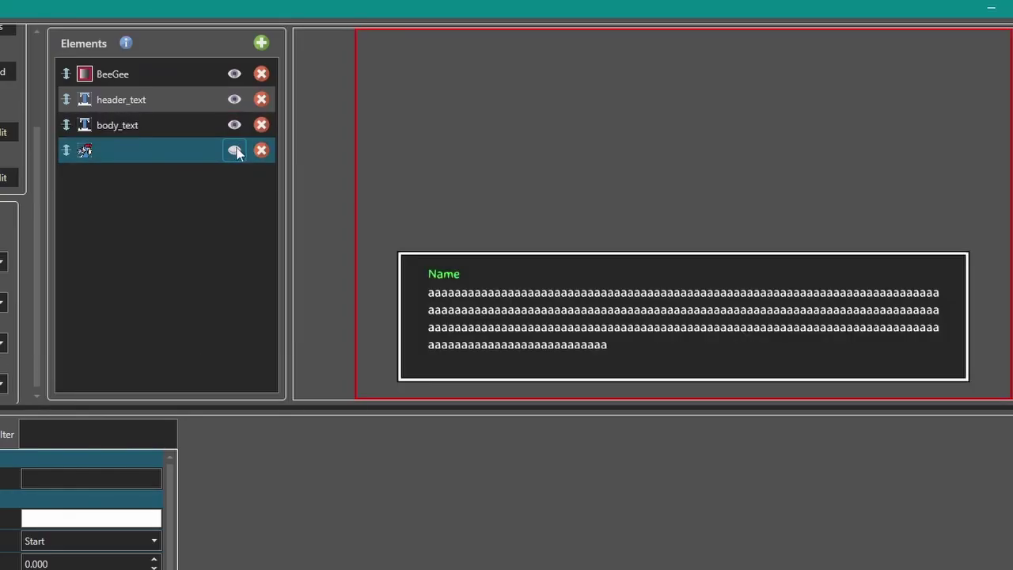
left_click(234, 125)
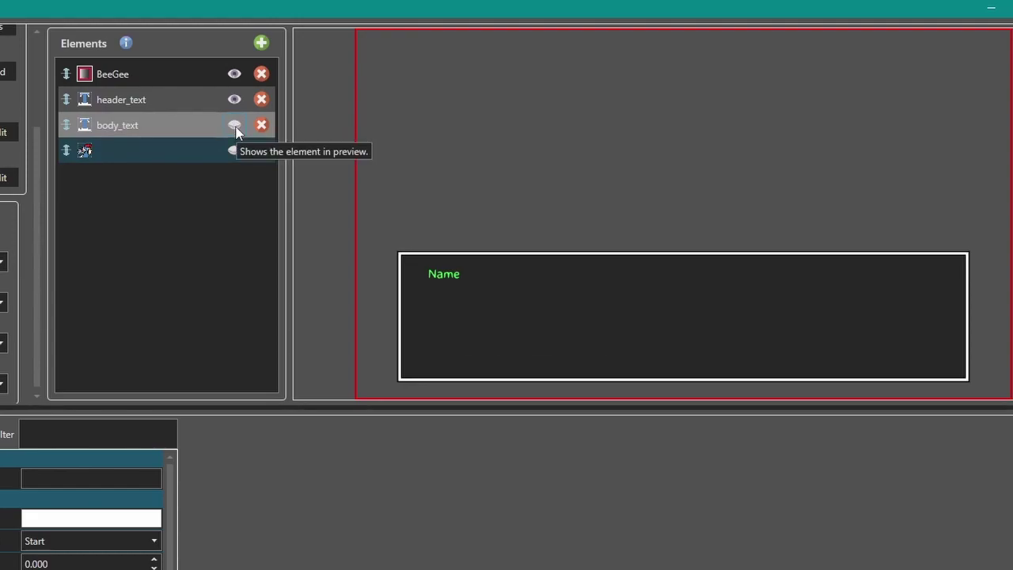
left_click(234, 125)
left_click(235, 99)
left_click(235, 99)
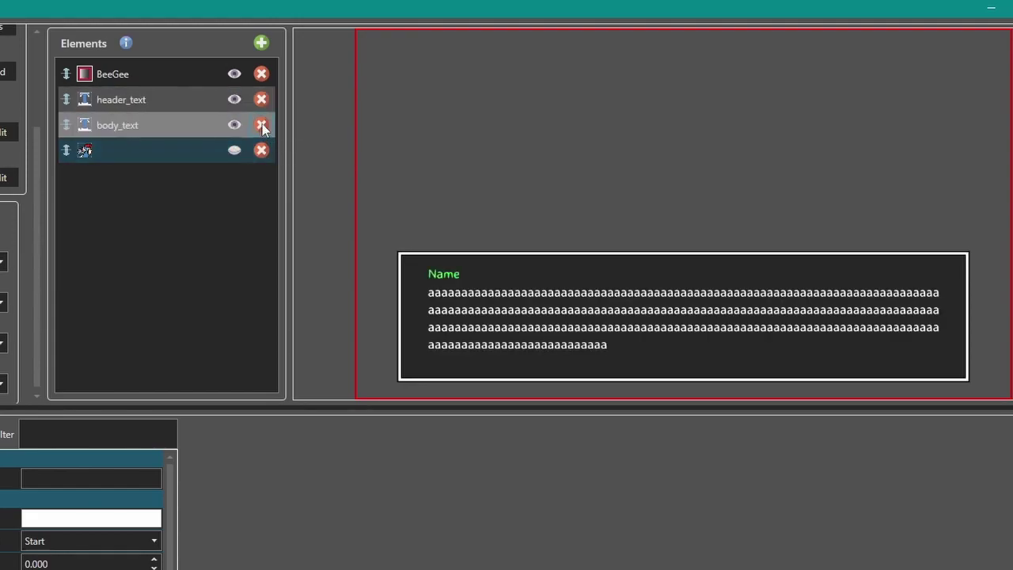
Move the BeeGee pane to the end of the element order and back to first place.
left_click(65, 125)
mouse_move(66, 125)
left_mouse_down()
mouse_move(70, 93)
mouse_move(66, 130)
left_mouse_up()
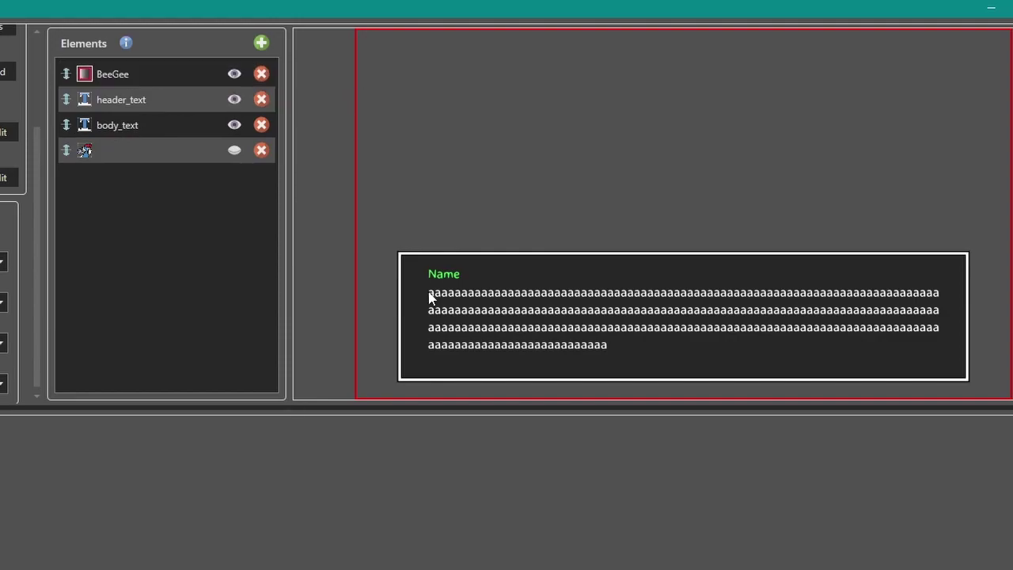
left_click(66, 74)
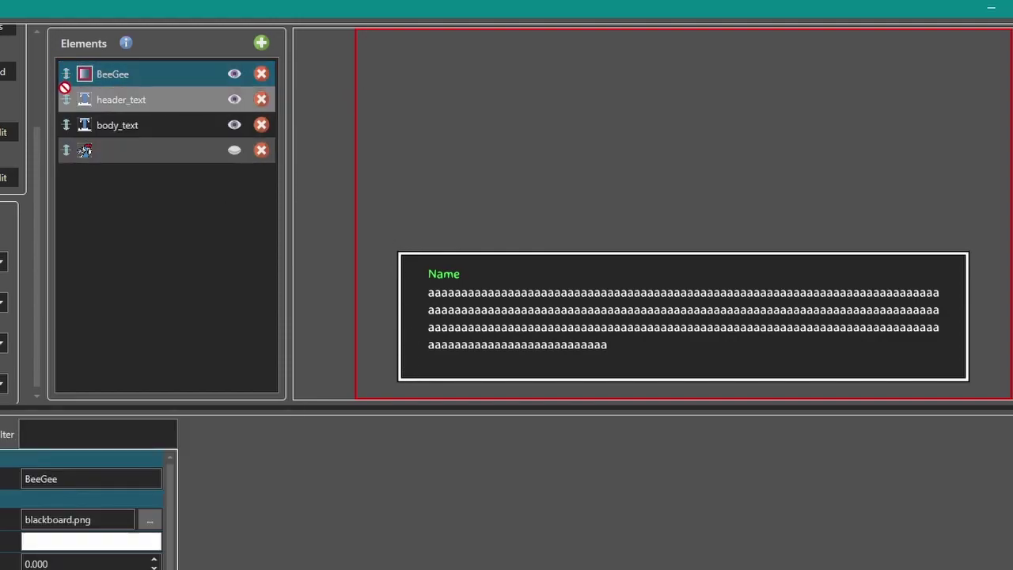
left_click_drag(64, 150, 64, 157)
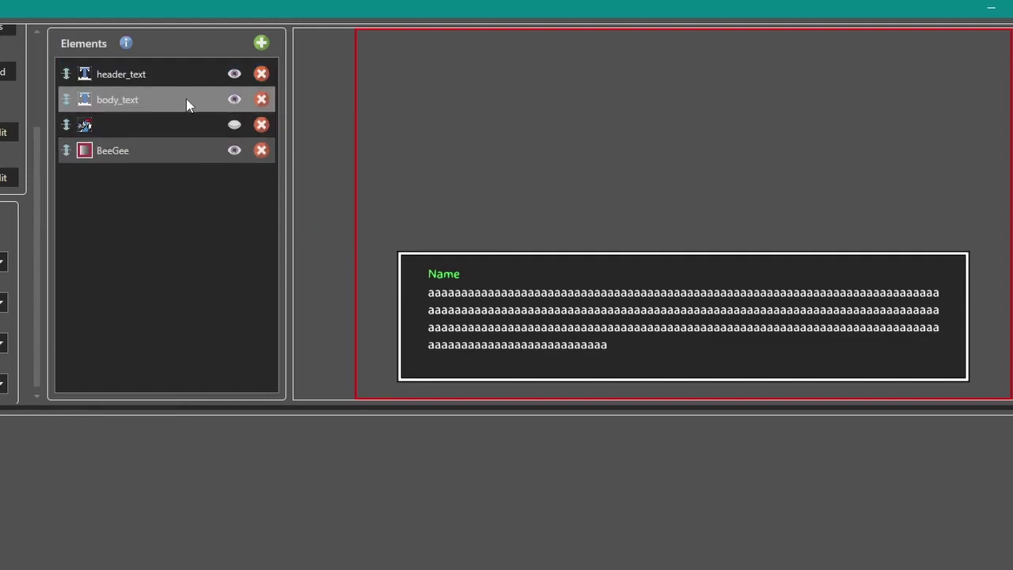
left_click(64, 150)
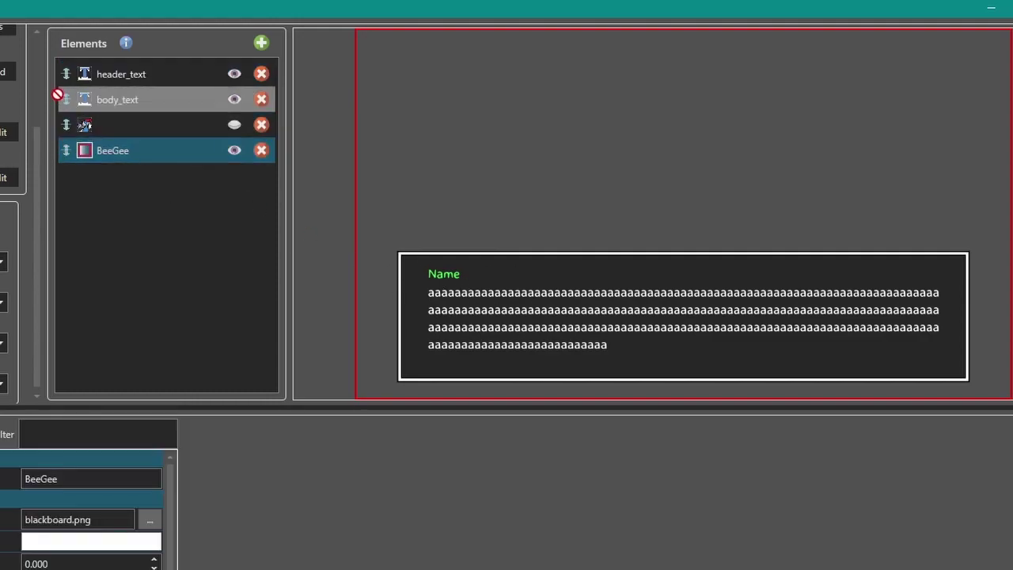
left_click_drag(62, 80, 172, 124)
left_click(146, 71)
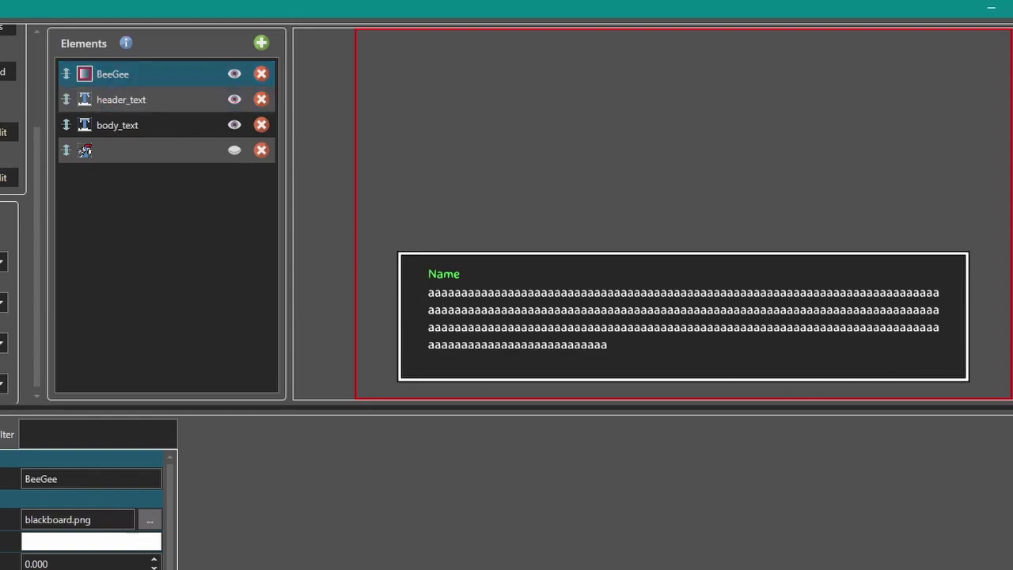
left_click(124, 105)
left_click(128, 122)
left_click(135, 96)
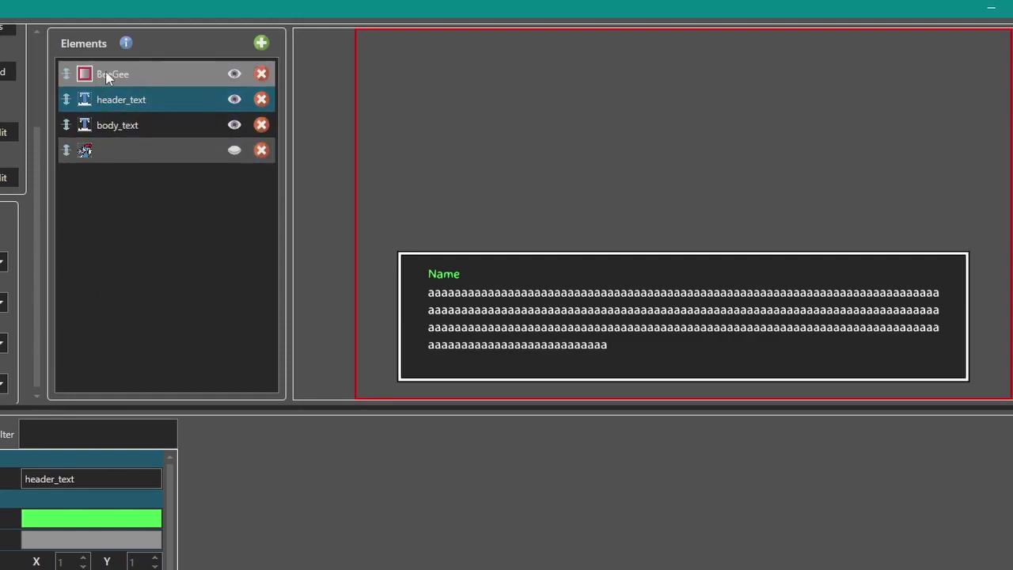
Show the unnamed picture element in the preview again and name it profile.
left_click(154, 147)
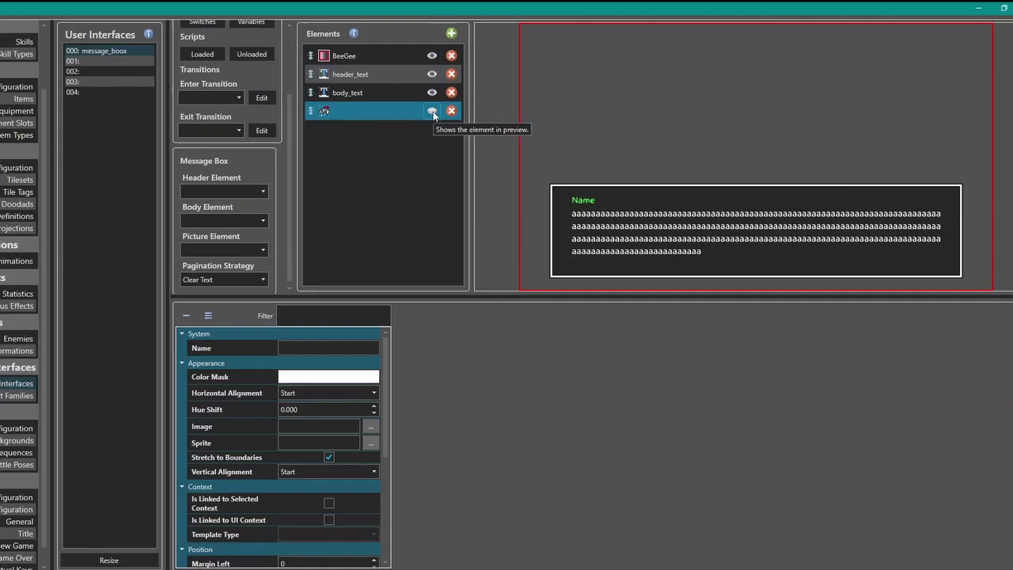
left_click(234, 150)
left_click(89, 477)
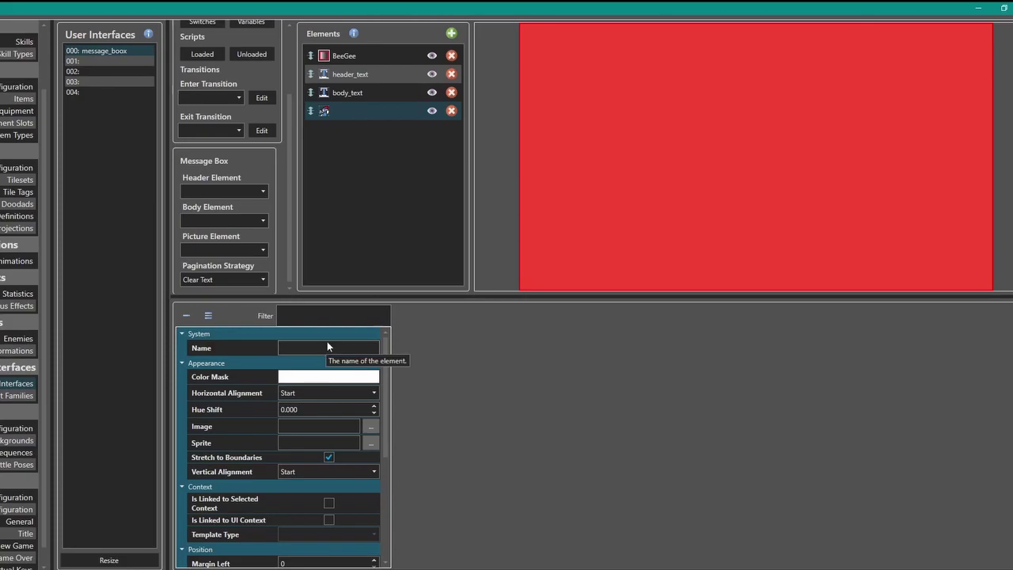
type("profile")
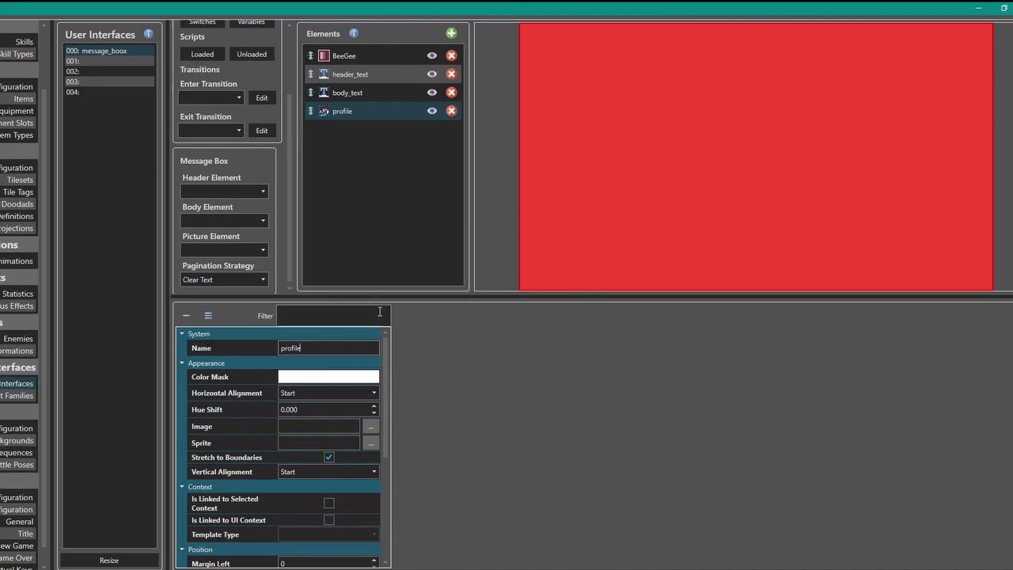
left_click_drag(386, 380, 180, 361)
scroll(387, 420, "down", 1)
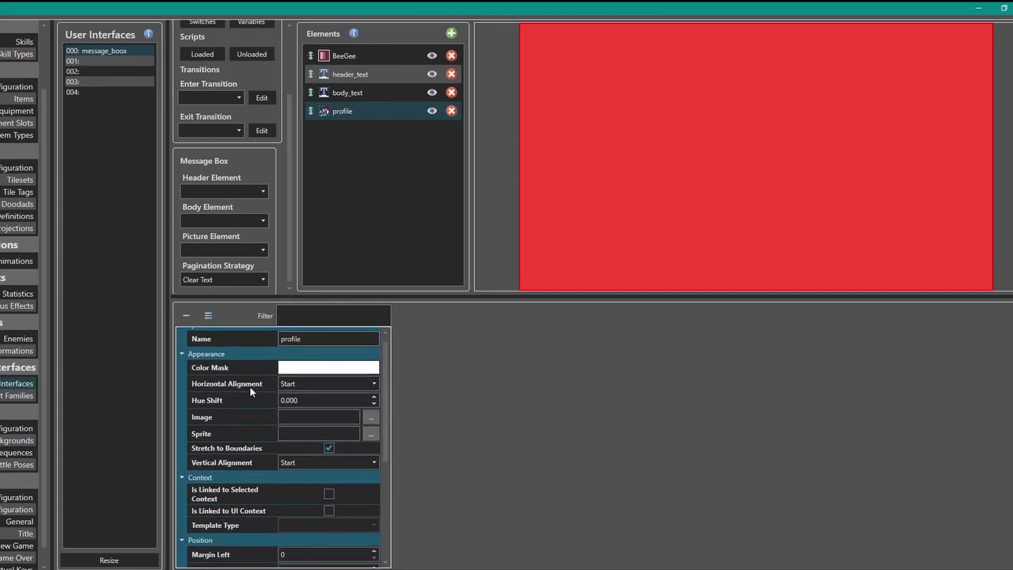
Set the profile picture's relative width and relative height to 25%.
scroll(305, 349, "down", 2)
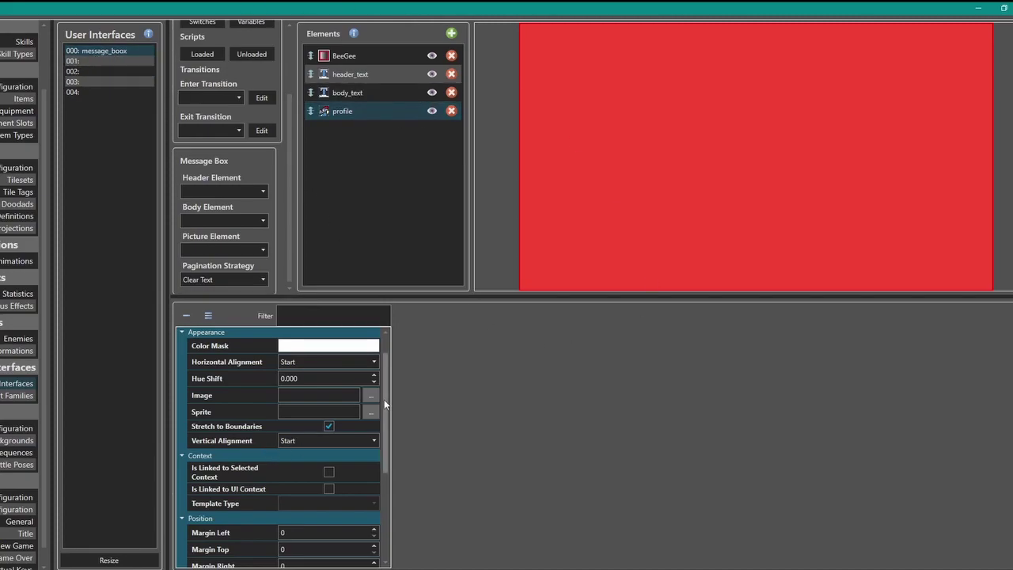
scroll(384, 399, "up", 1)
scroll(388, 475, "down", 5)
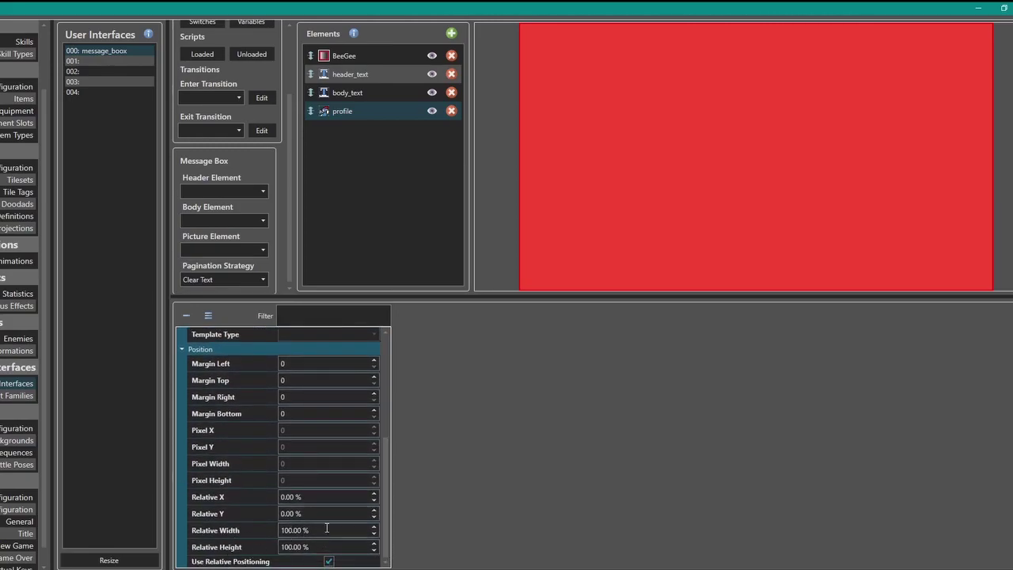
left_click(324, 528)
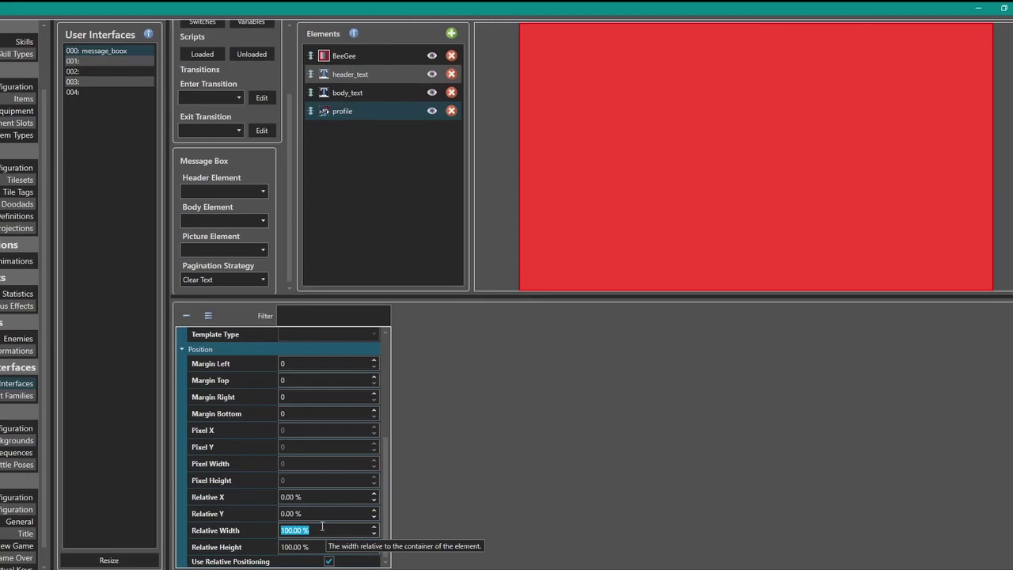
type("25")
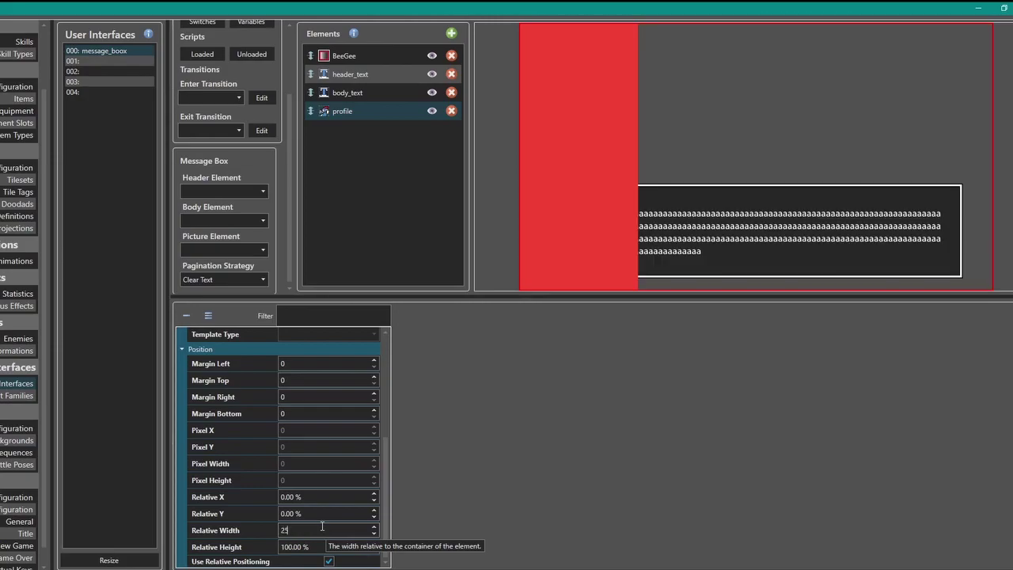
double_click(320, 545)
triple_click(320, 545)
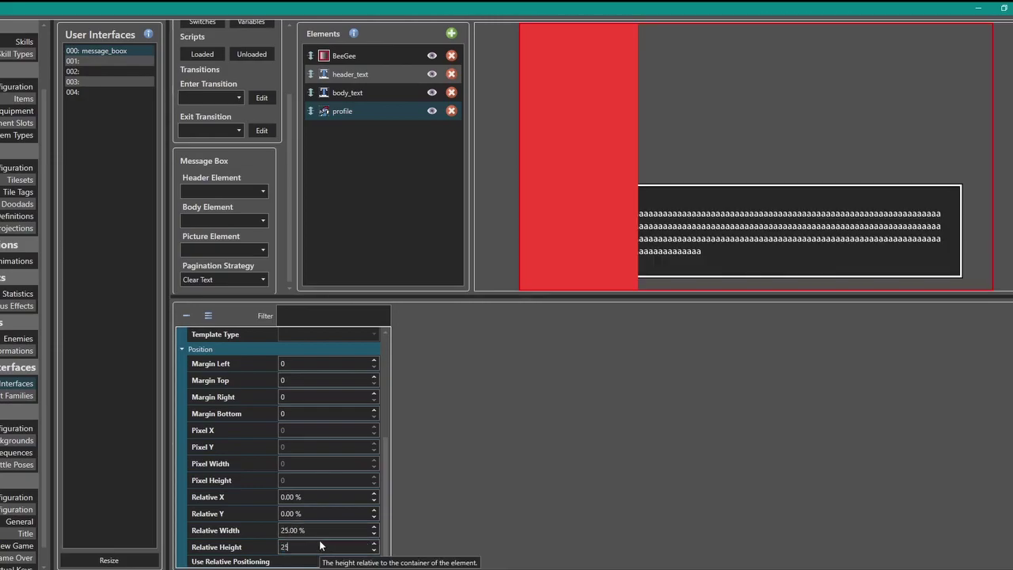
type("25")
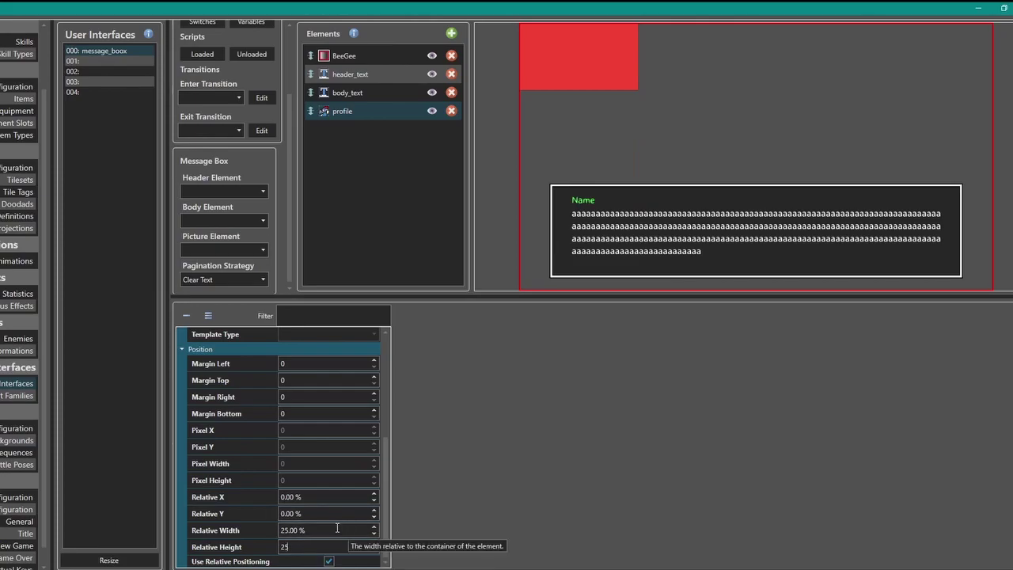
Reduce the profile picture's relative width to 14%.
left_click(321, 528)
scroll(323, 529, "down", 6)
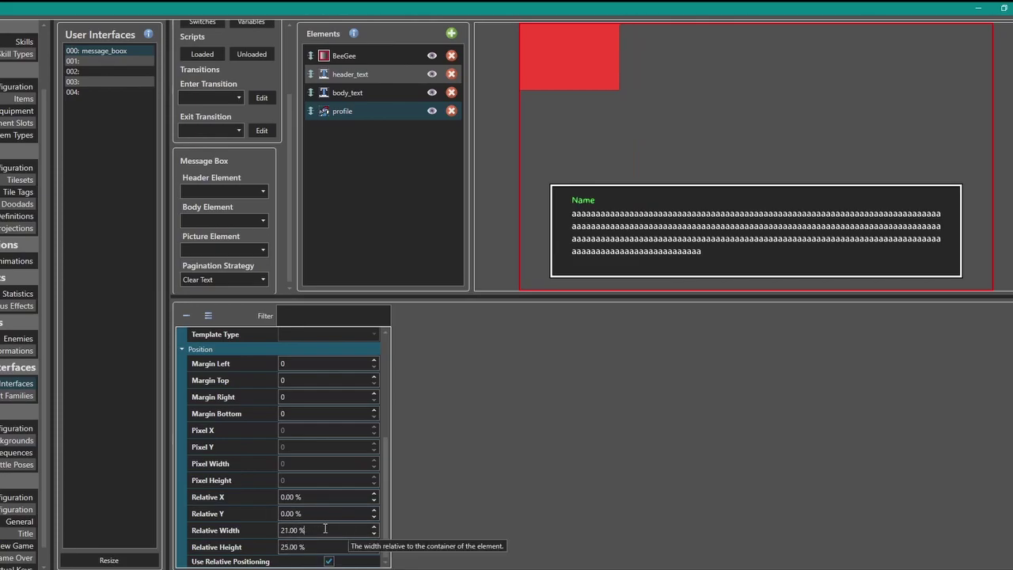
scroll(325, 529, "down", 3)
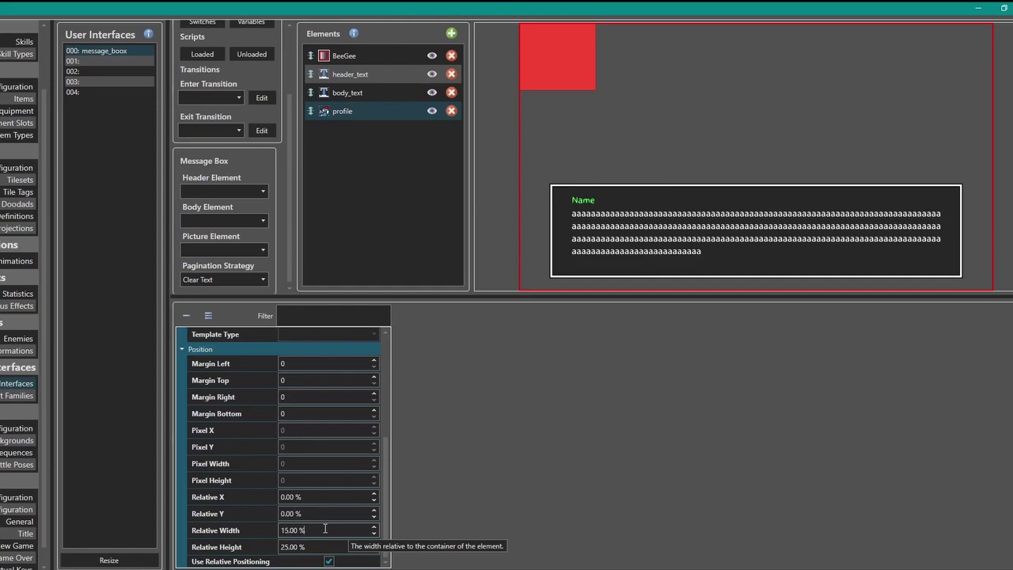
scroll(325, 529, "down", 1)
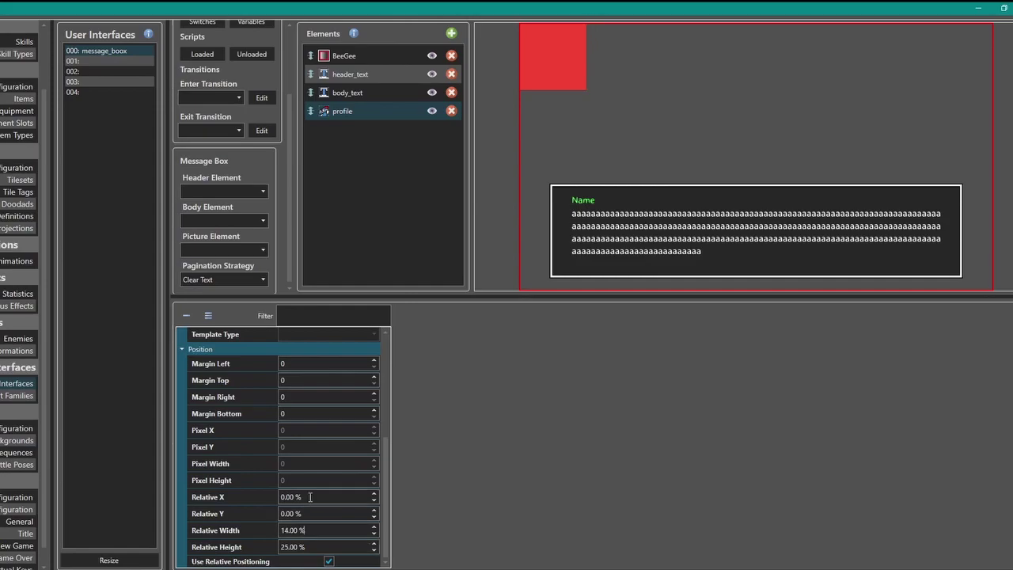
Set the profile picture's relative width and relative height to 10%.
triple_click(319, 529)
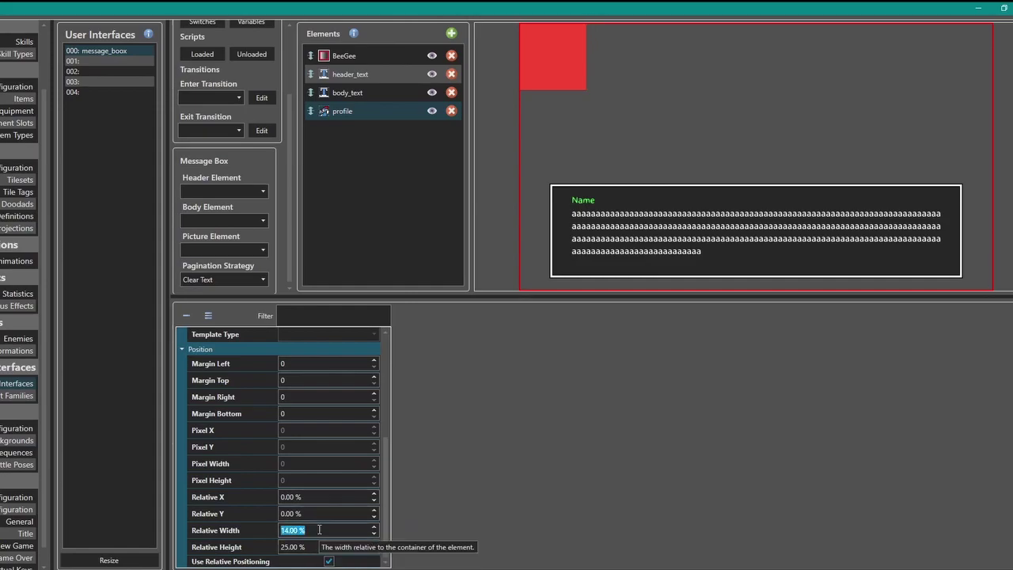
type("10")
double_click(315, 545)
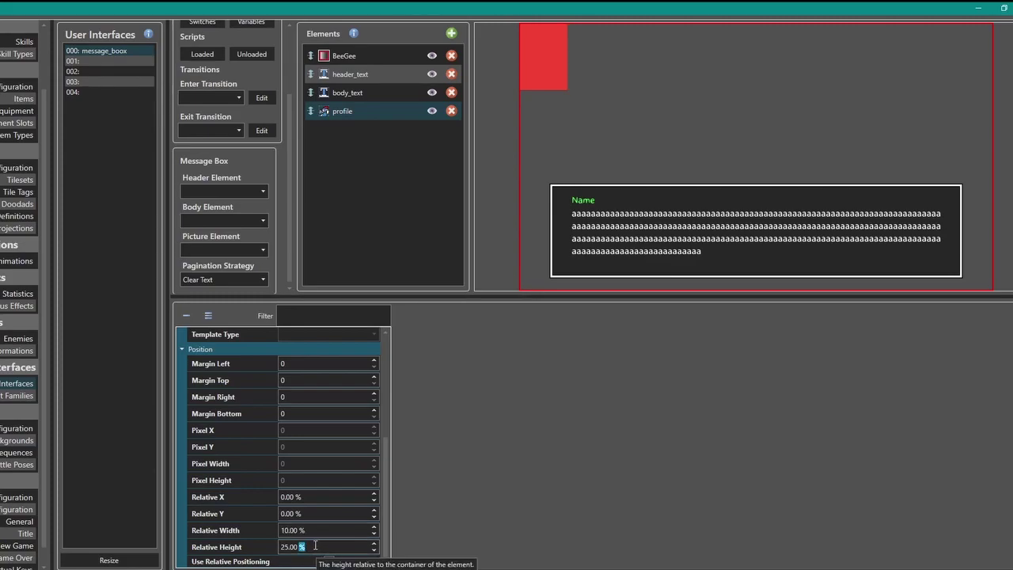
key("BackSpace")
key("BackSpace")
key("BackSpace")
key("BackSpace")
key("BackSpace")
key("BackSpace")
key("BackSpace")
type("10")
Move the profile picture to relative X 9% and relative Y 66%, inside the message box pane.
left_click(320, 497)
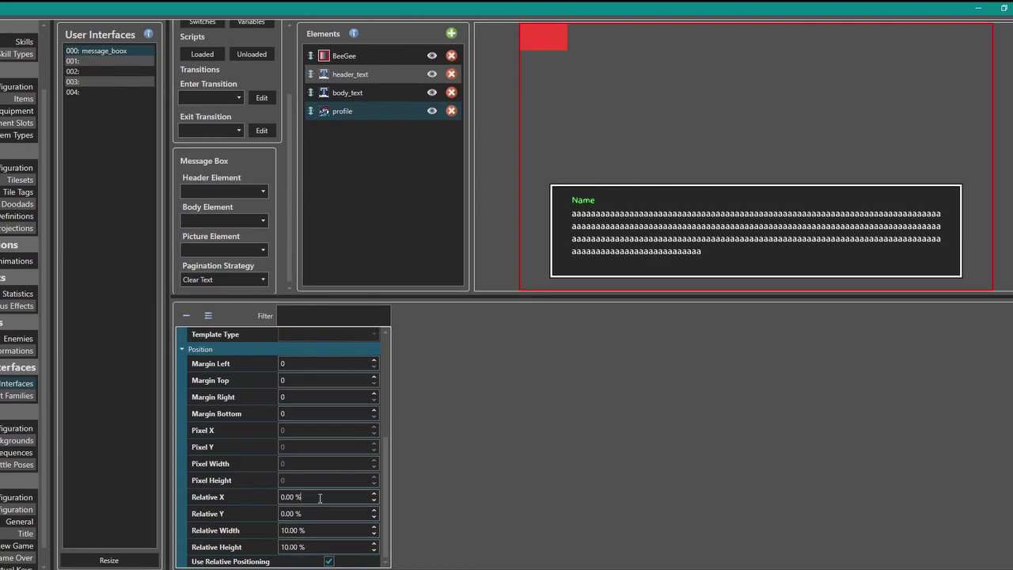
scroll(320, 496, "up", 6)
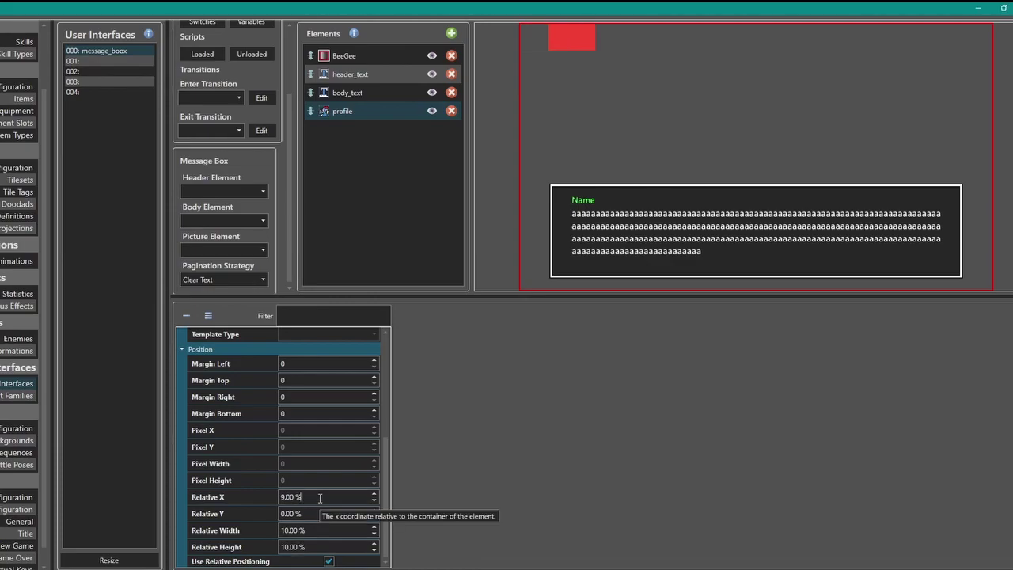
scroll(320, 497, "up", 1)
scroll(317, 512, "up", 15)
scroll(317, 512, "up", 20)
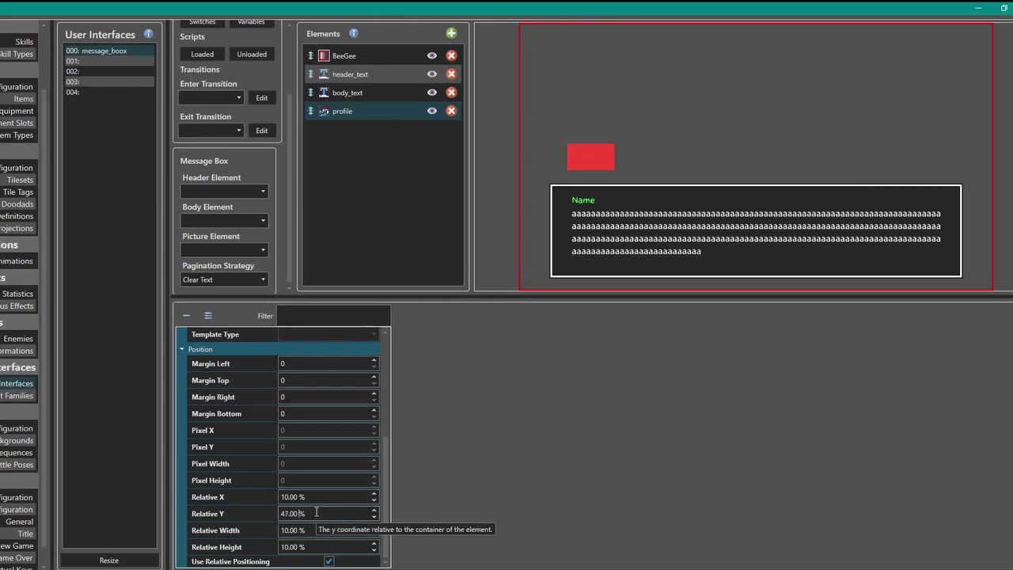
scroll(316, 512, "up", 14)
scroll(316, 512, "up", 2)
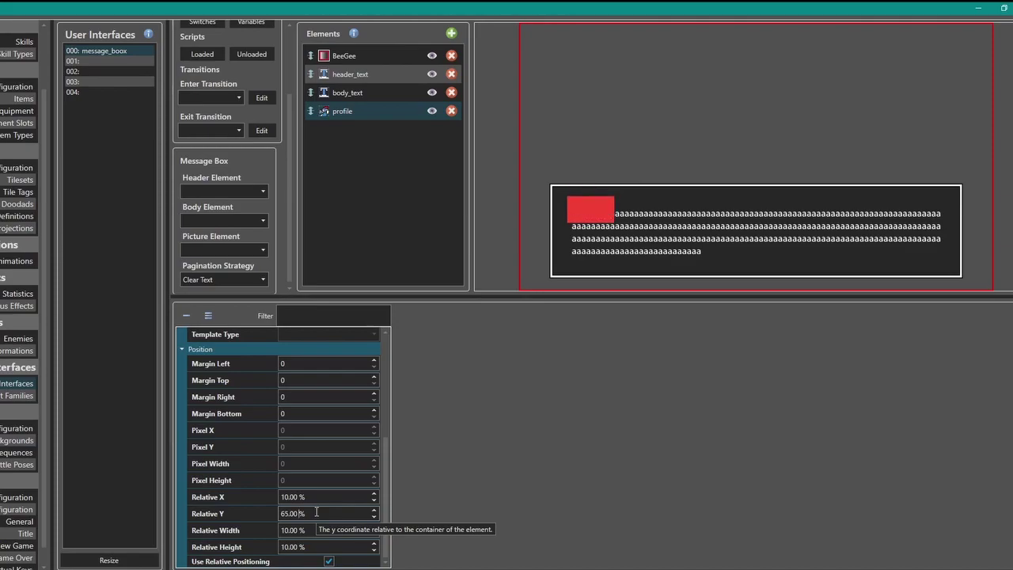
scroll(321, 497, "down", 1)
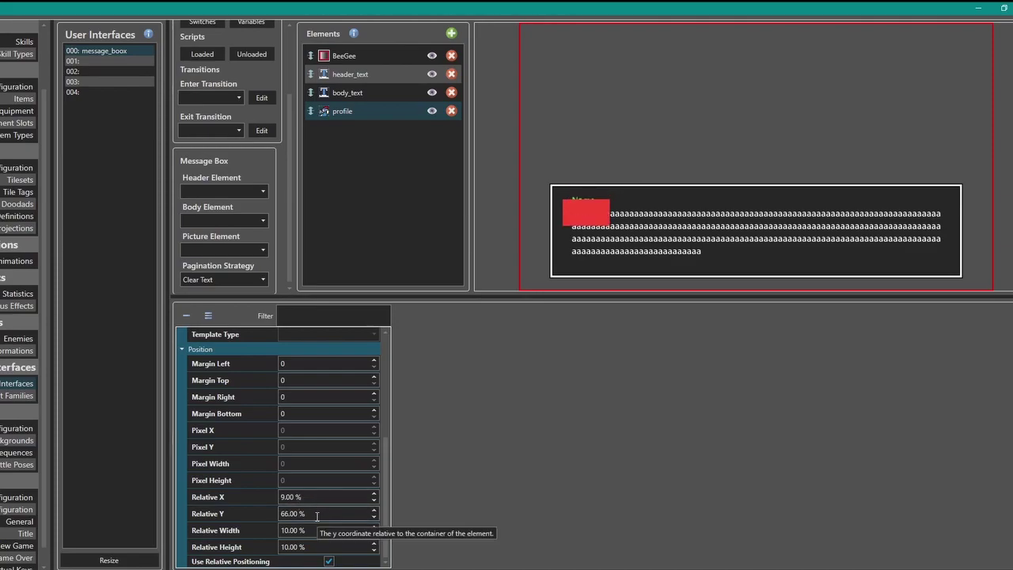
Enlarge the profile picture to a relative height of 23% and a relative width of 13%.
left_click(324, 546)
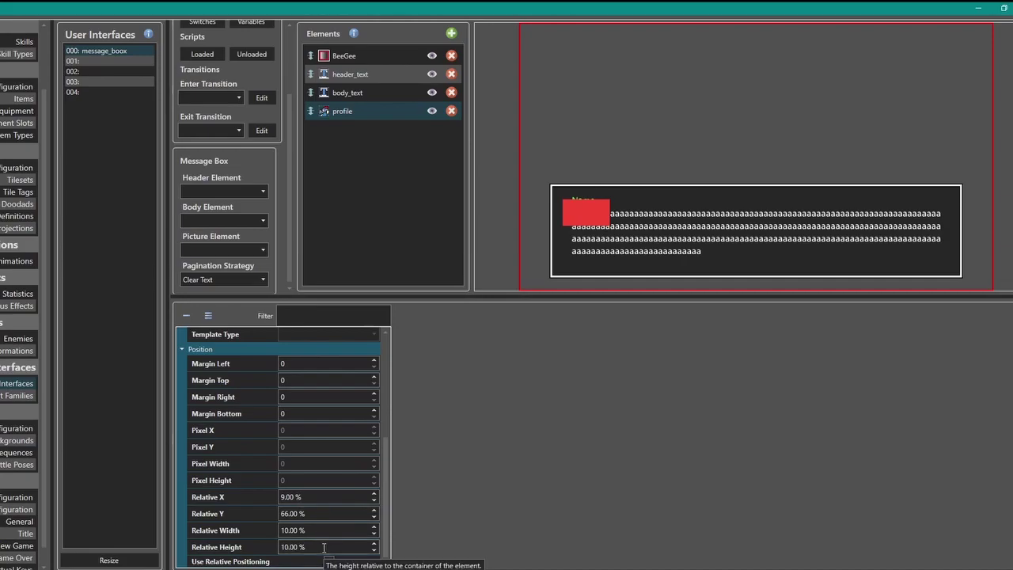
scroll(324, 547, "up", 9)
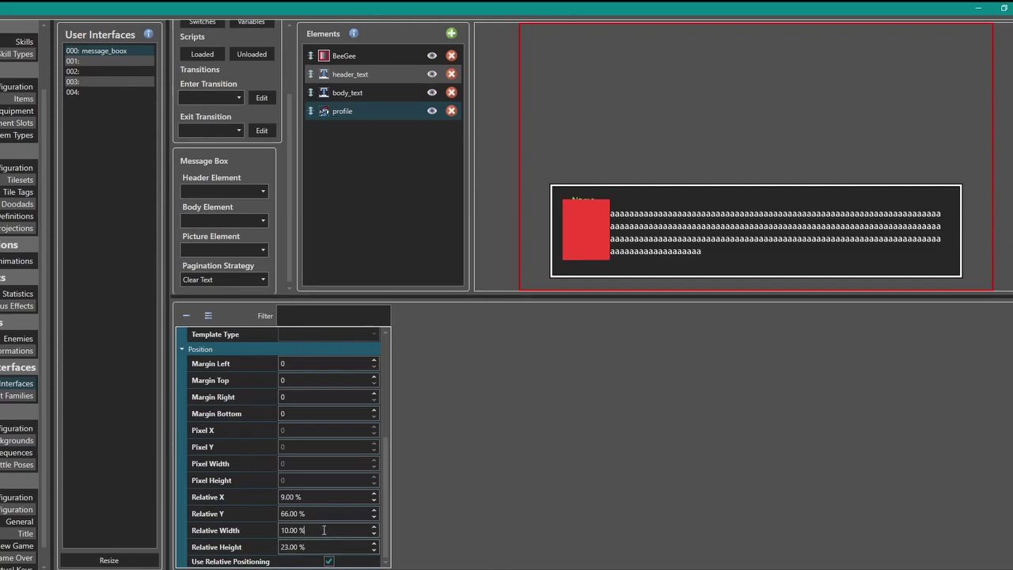
scroll(324, 531, "up", 3)
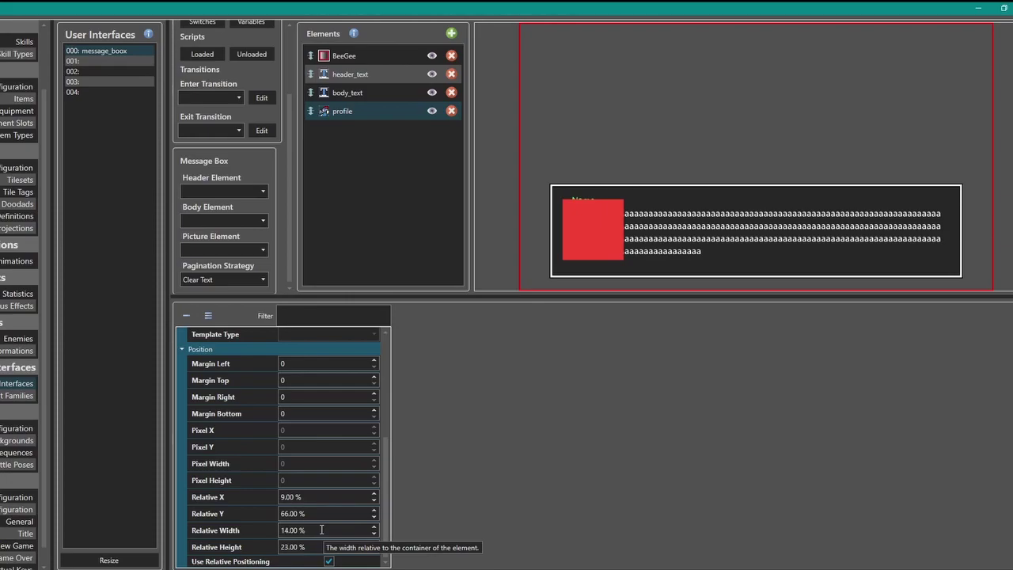
scroll(321, 530, "down", 1)
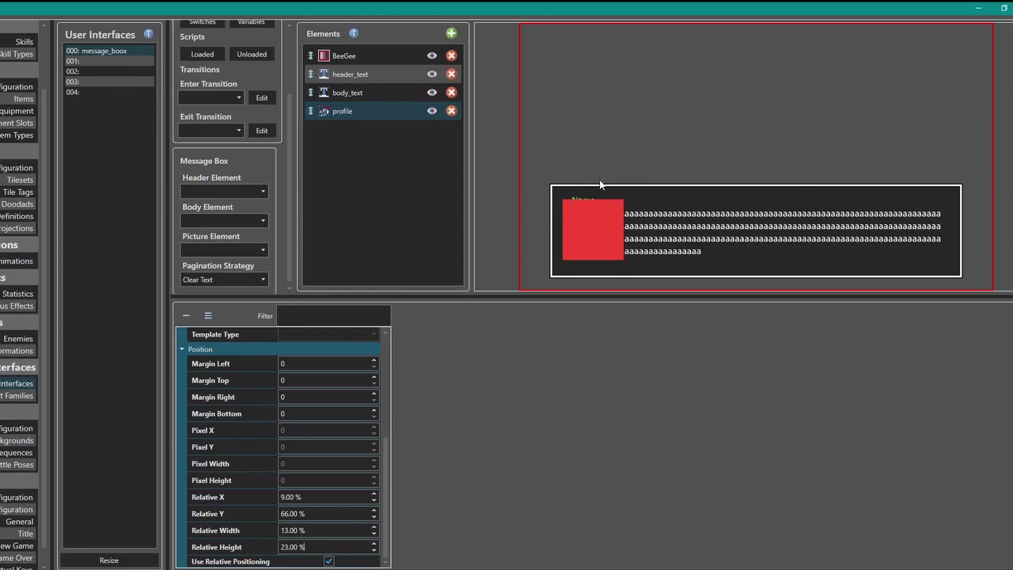
Set the header_text element's relative X to 25%, placing the name beside the profile picture.
left_click(357, 97)
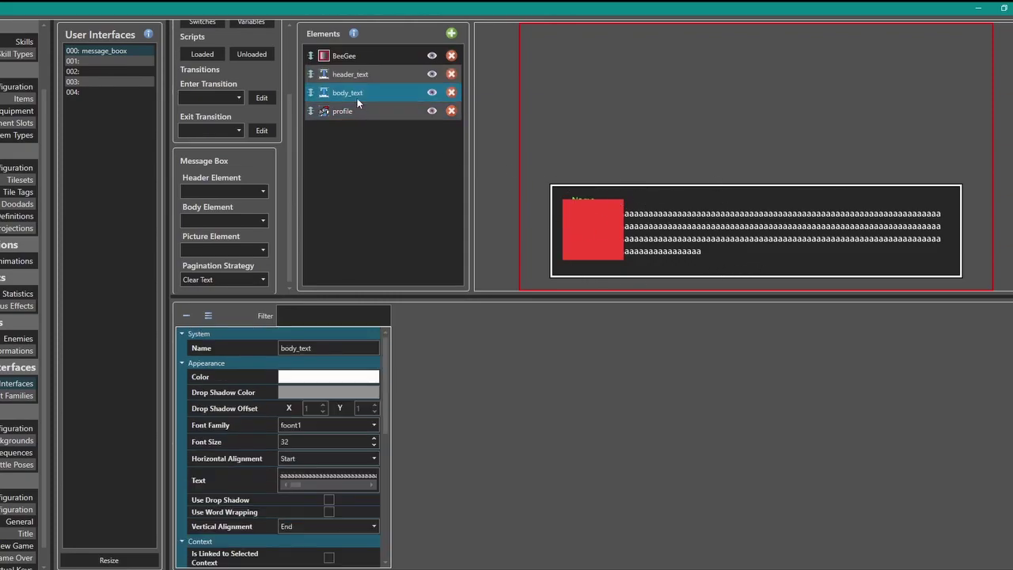
left_click(369, 73)
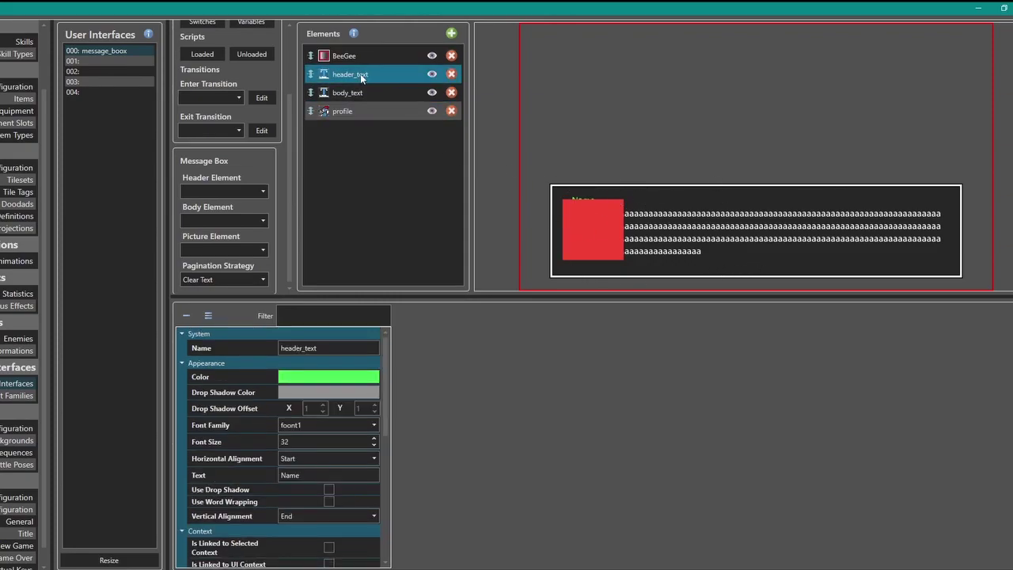
left_click(360, 91)
left_click(361, 73)
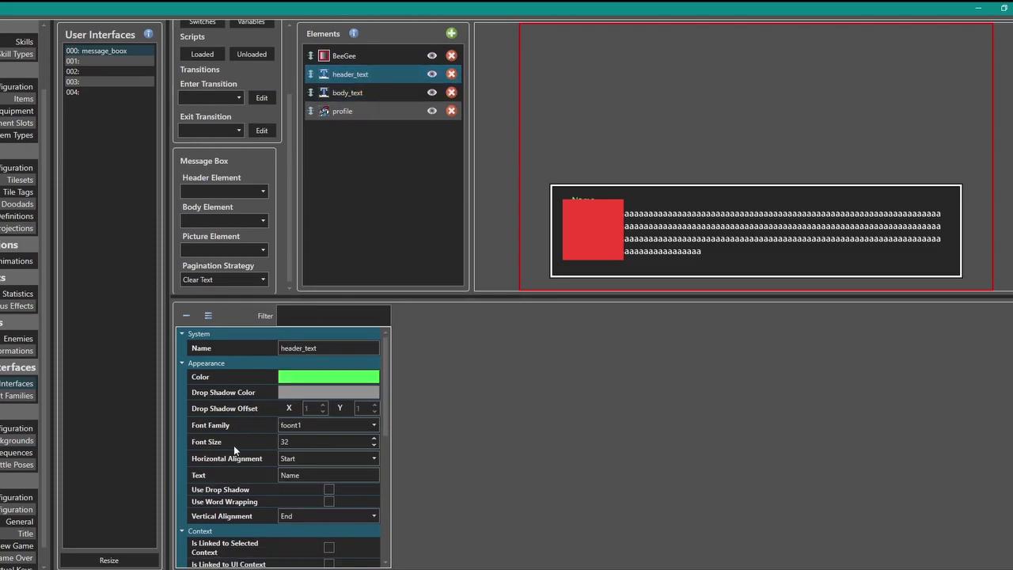
scroll(234, 445, "down", 8)
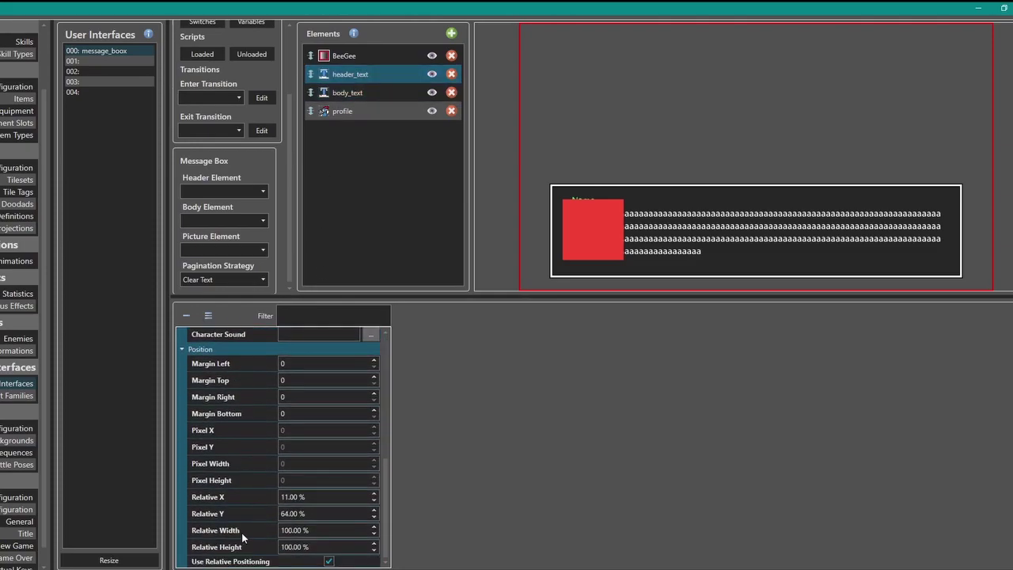
left_click(321, 496)
scroll(322, 496, "up", 5)
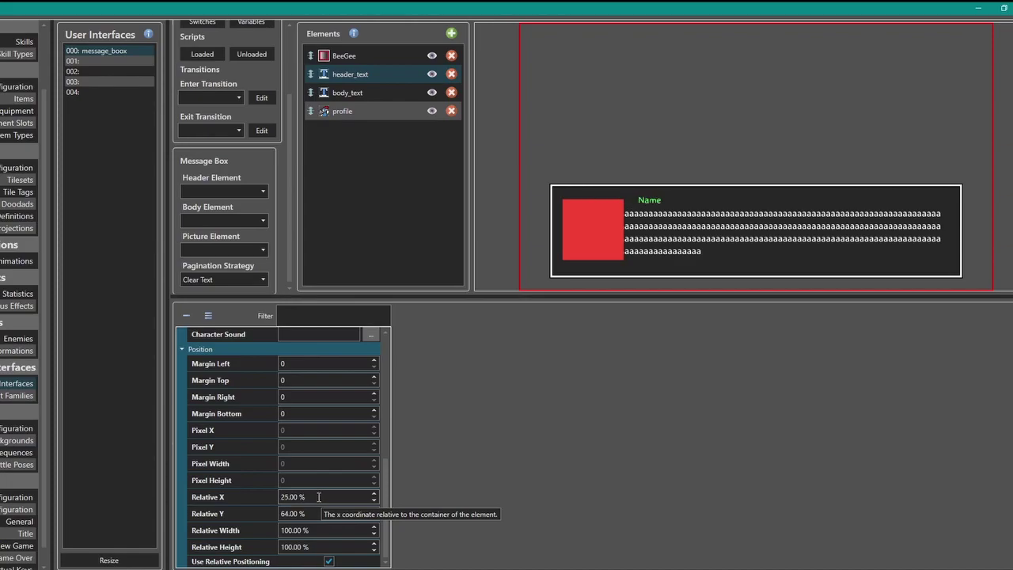
Reduce the body_text element's relative width to 67%.
left_click(372, 94)
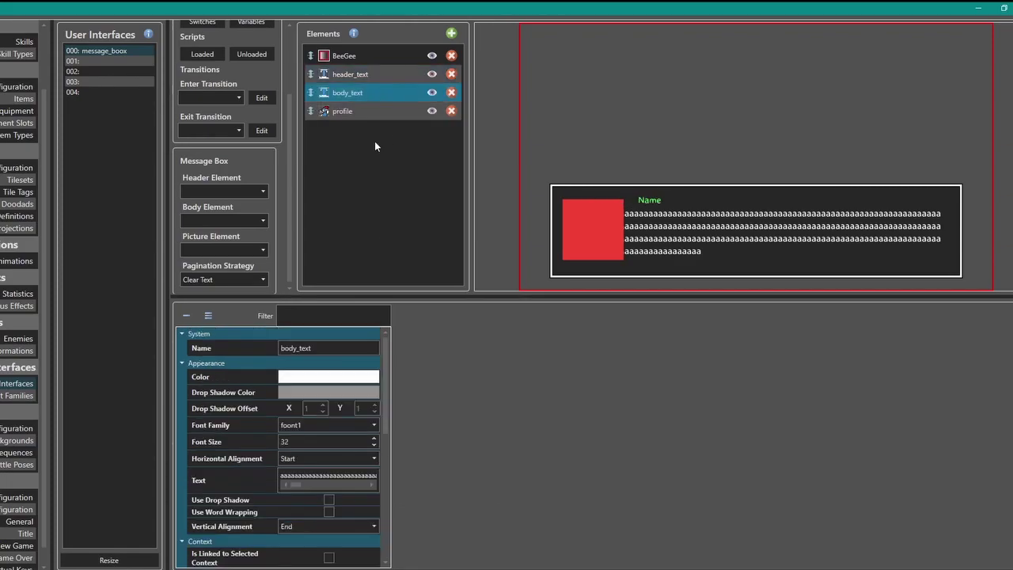
scroll(242, 464, "down", 3)
scroll(241, 463, "down", 5)
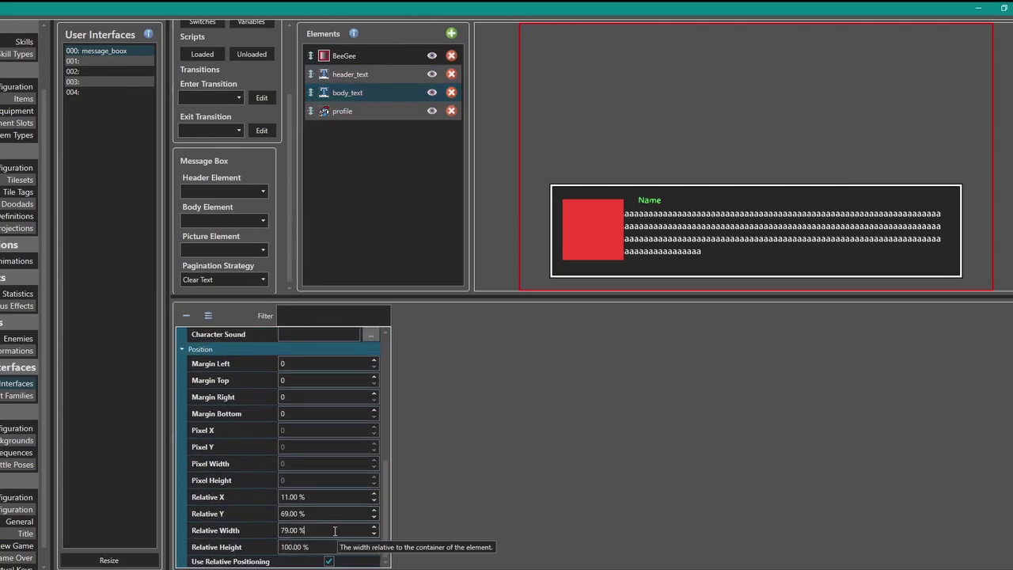
scroll(335, 530, "down", 10)
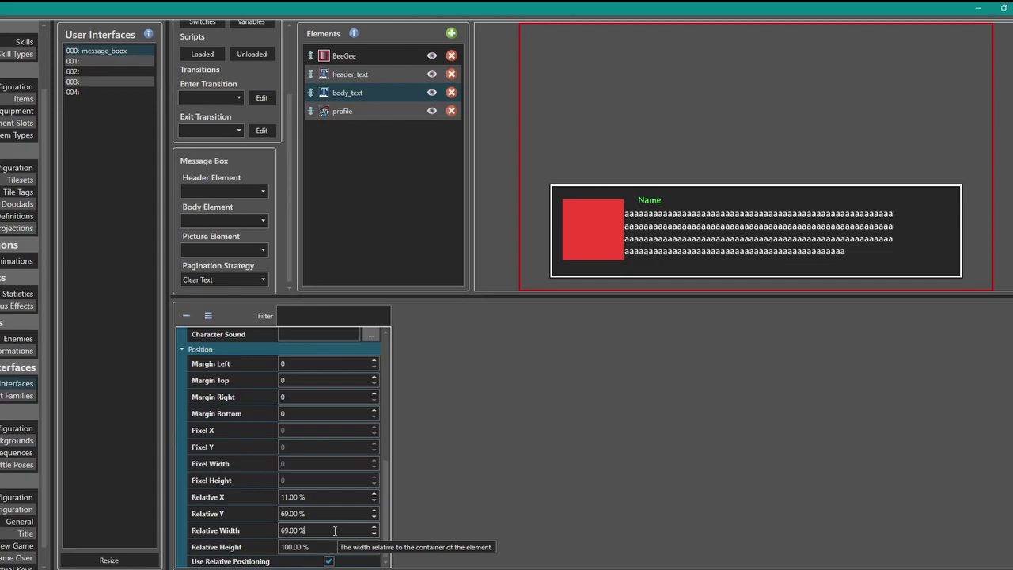
scroll(334, 530, "down", 2)
scroll(335, 530, "up", 1)
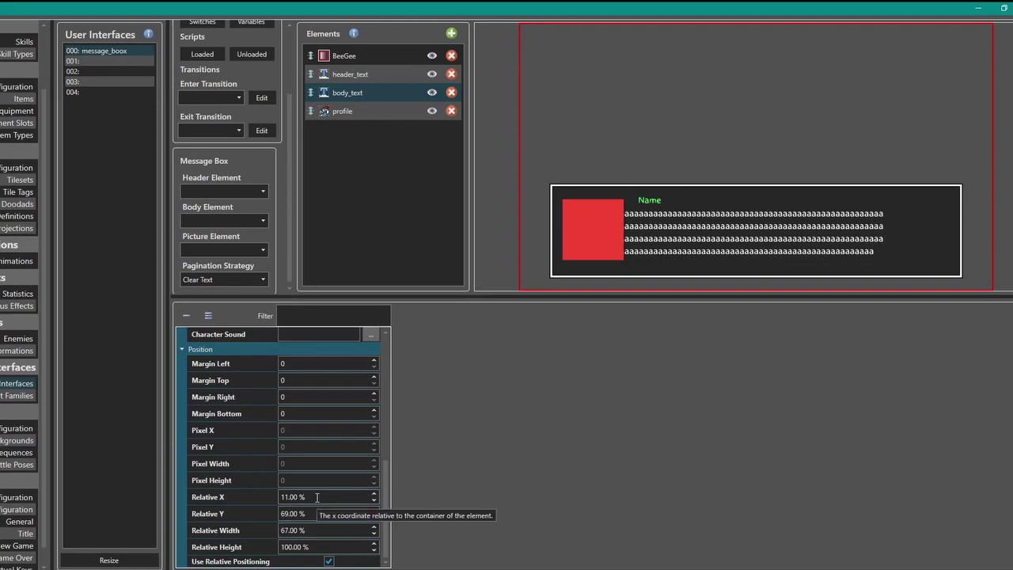
Set the body_text element's relative X to 24% and its relative width to 66%.
scroll(316, 497, "up", 7)
scroll(317, 497, "up", 6)
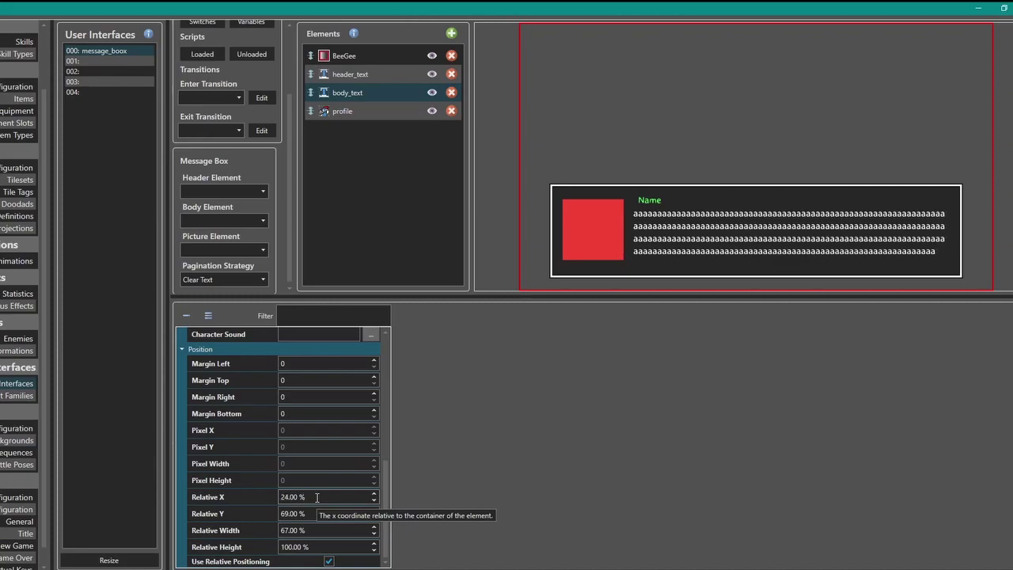
scroll(317, 530, "down", 1)
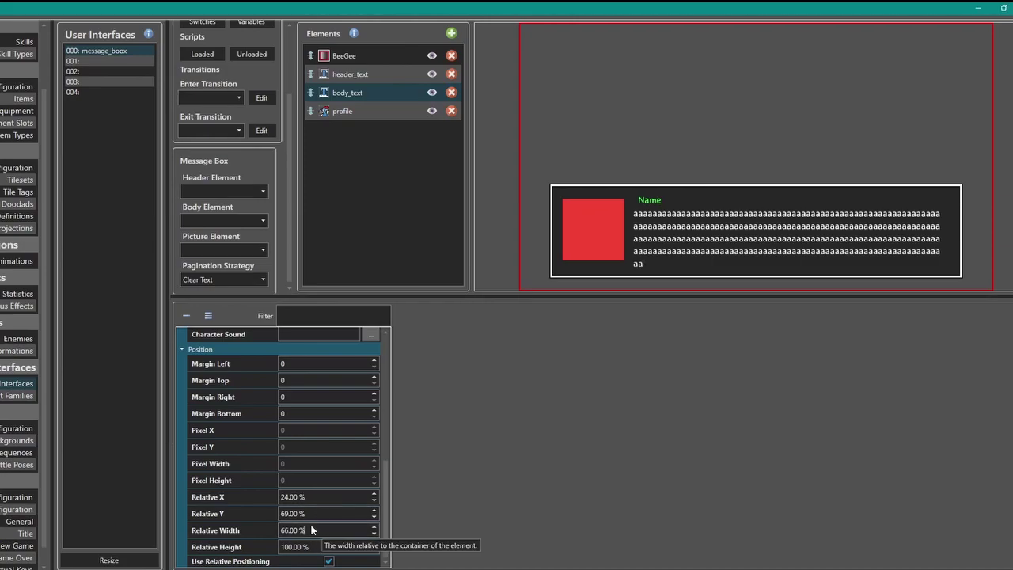
Delete the last two characters from the body_text element's sample text.
scroll(254, 425, "up", 5)
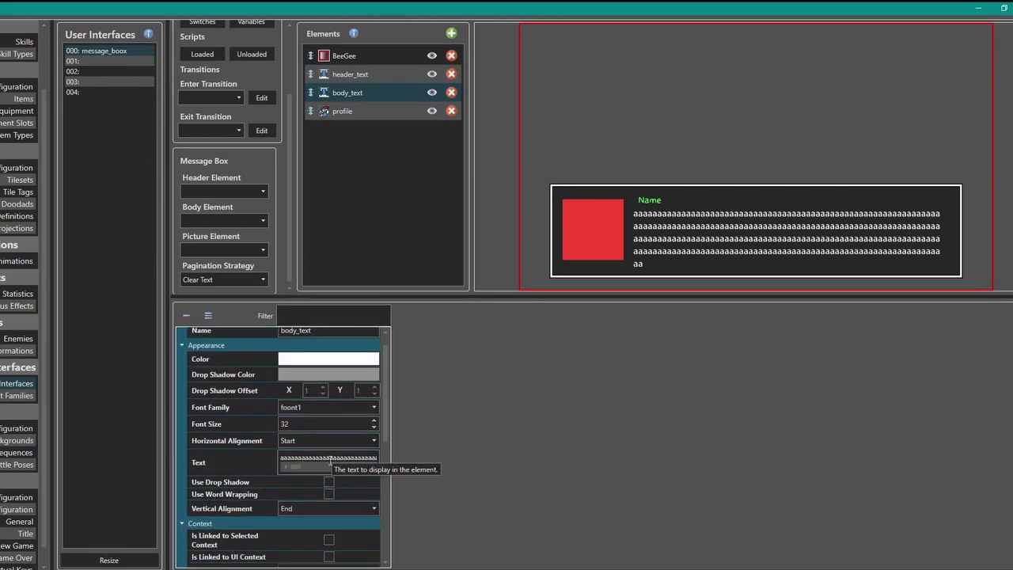
key("BackSpace")
key("BackSpace")
Set the body_text element's relative width to 64% and its relative X to 25%, aligned with the header.
scroll(225, 443, "down", 5)
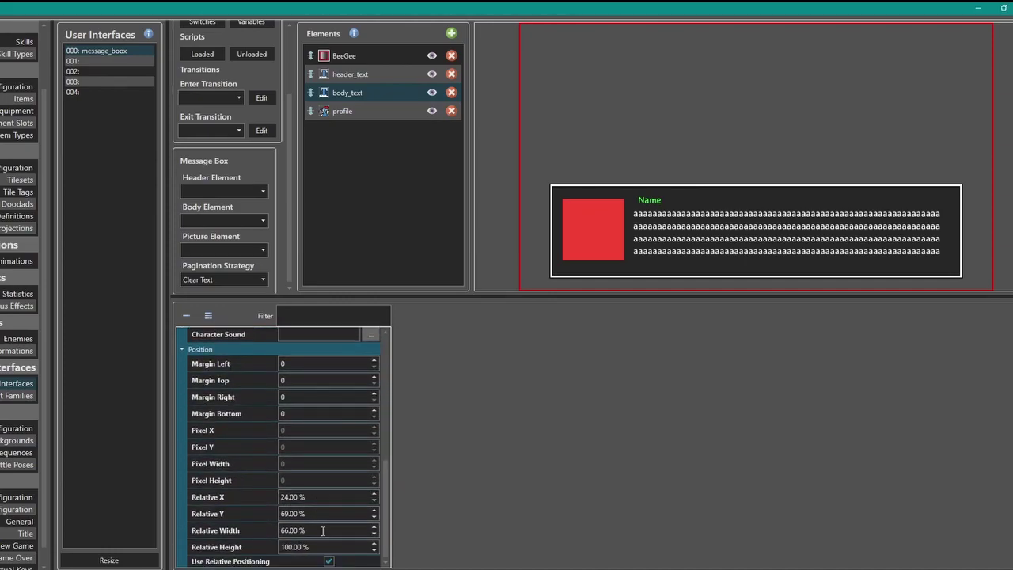
left_click(323, 530)
key("Down")
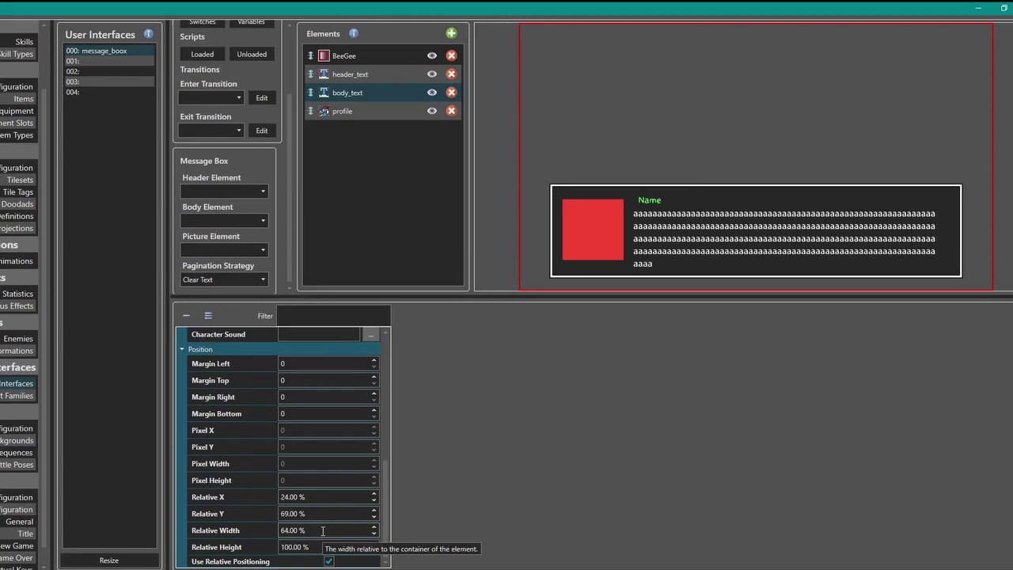
left_click(316, 497)
key("Up")
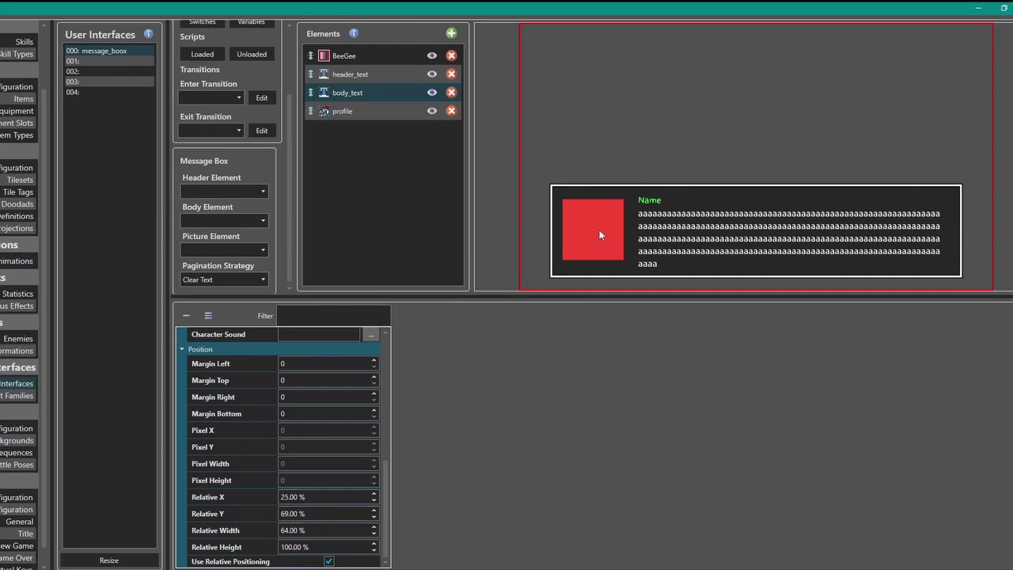
Set the profile element's relative width to 14% and its relative height to 24%.
left_click(362, 110)
scroll(233, 459, "down", 6)
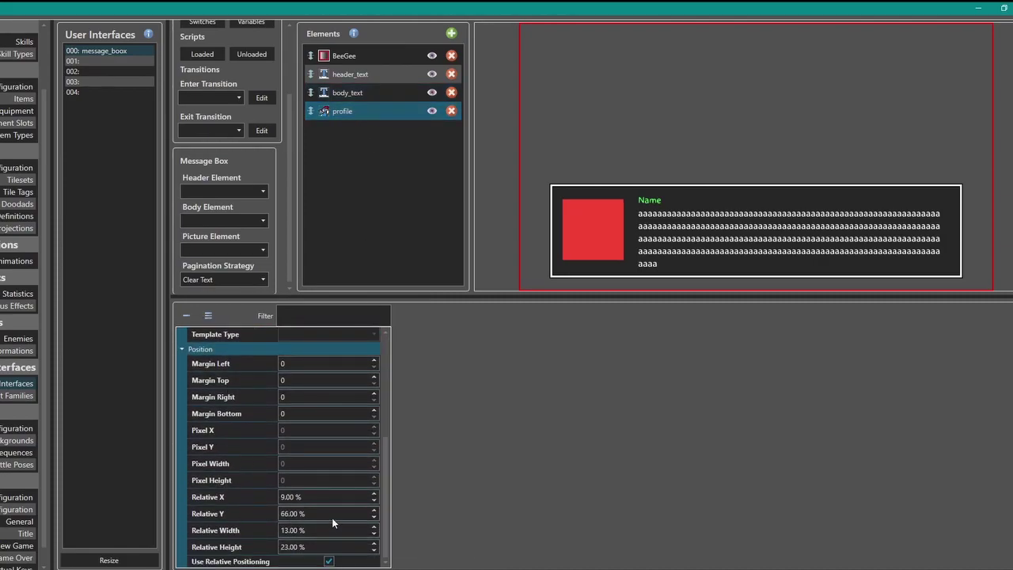
left_click(327, 530)
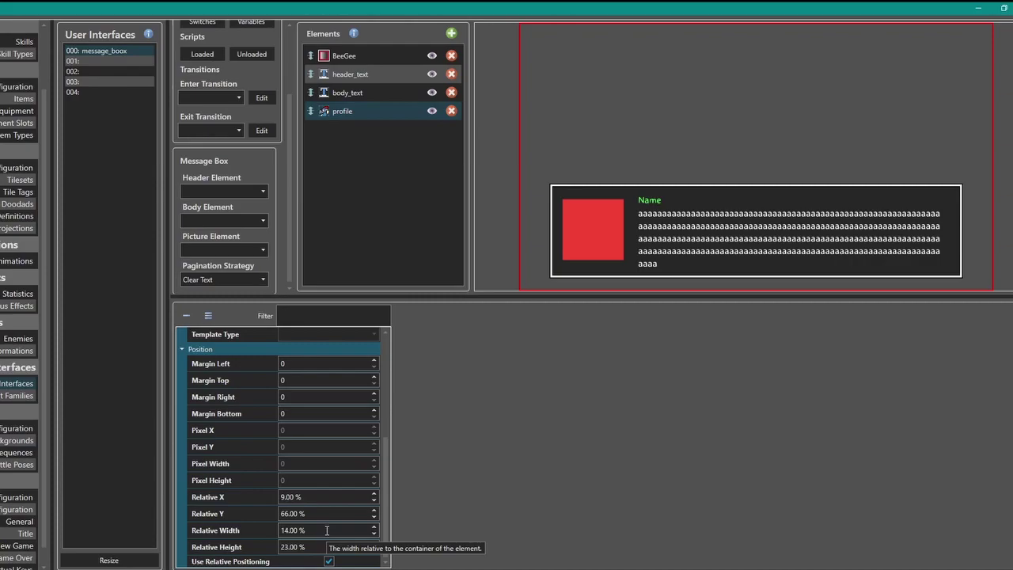
left_click(326, 547)
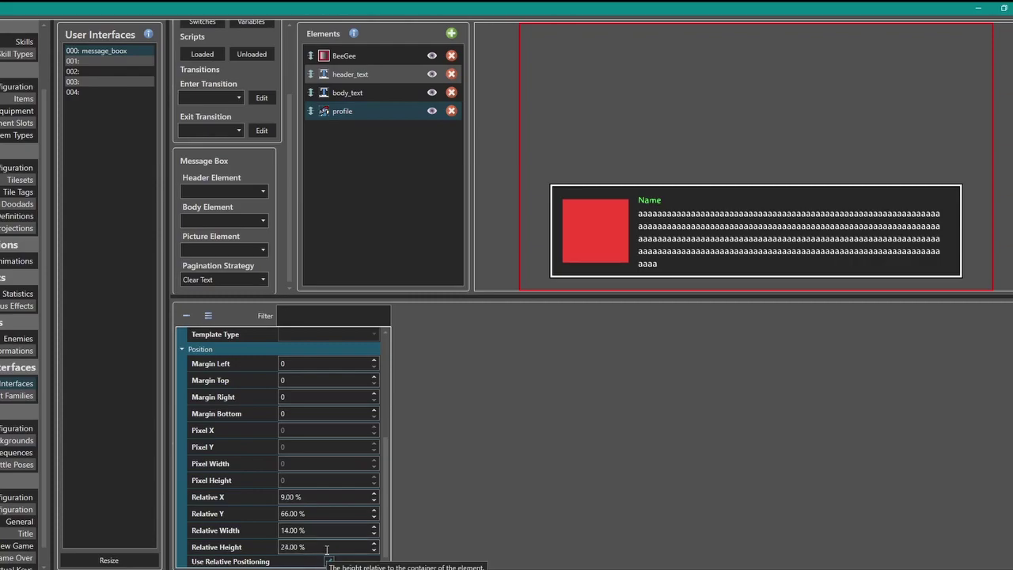
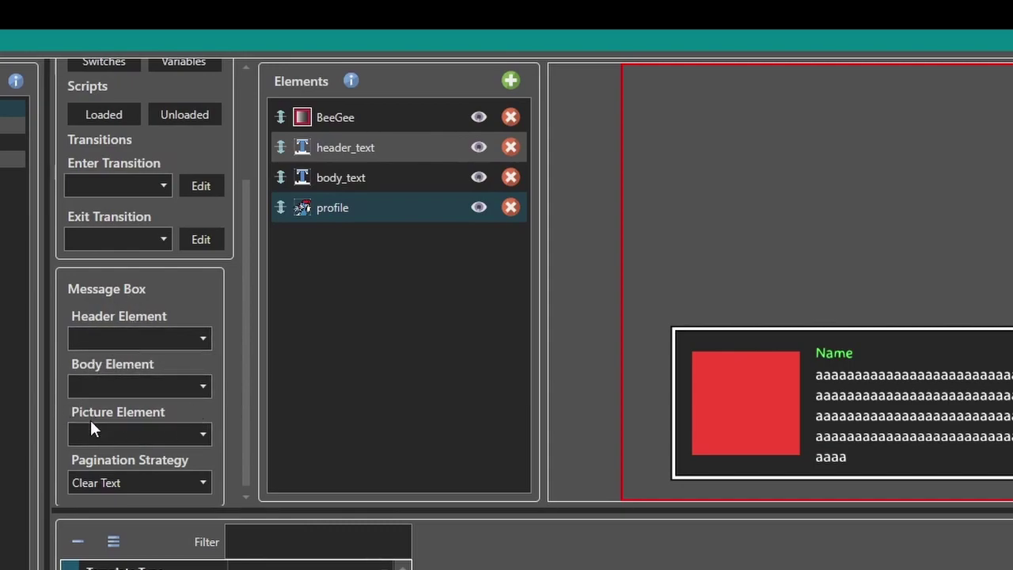
Assign header_text, body_text and profile as the message box's header, body and picture elements.
left_click(114, 336)
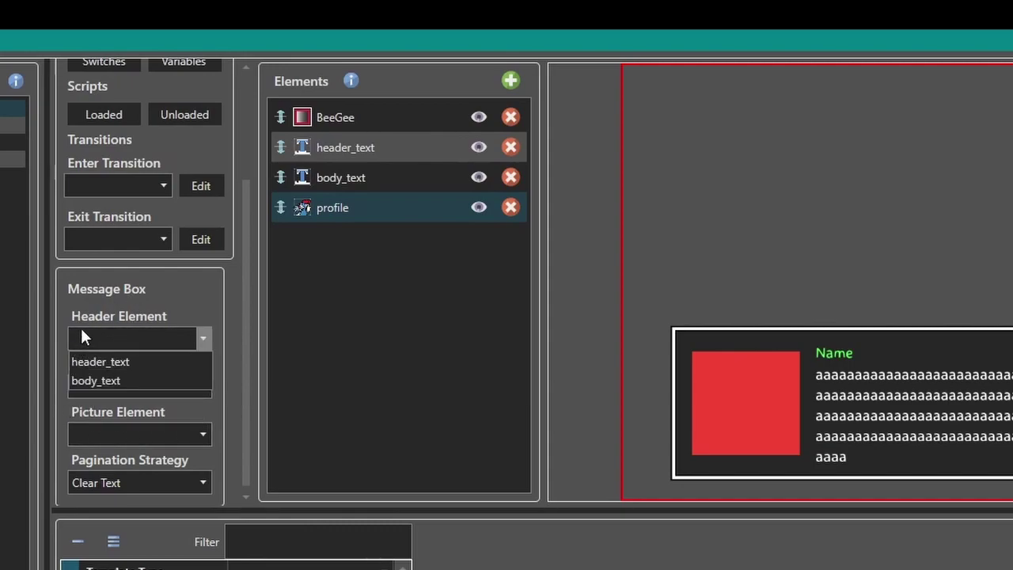
left_click(124, 364)
left_click(118, 385)
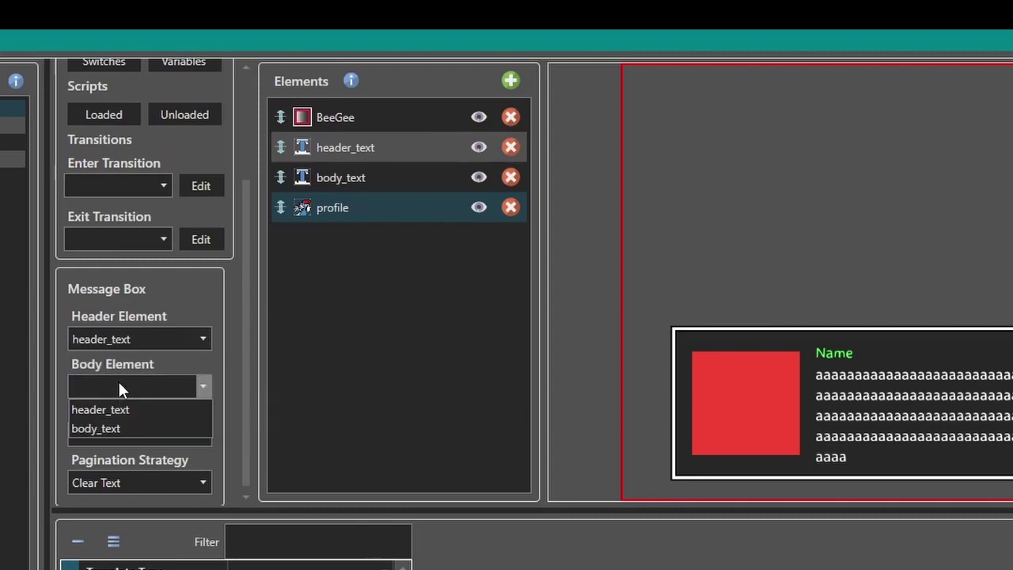
left_click(106, 428)
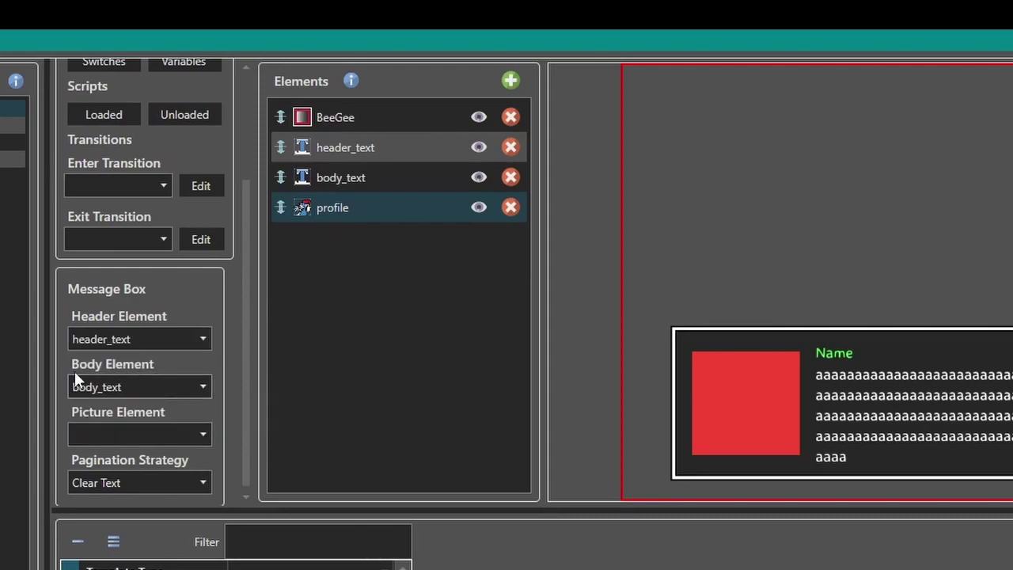
left_click(135, 431)
left_click(115, 497)
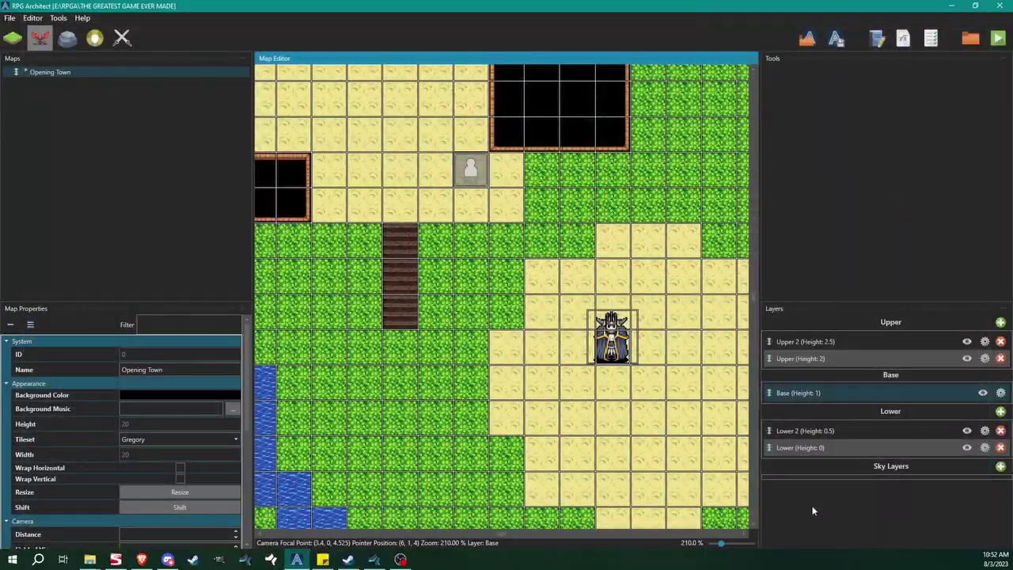
Open the lich entity on the Opening Town map and expand its Display Static Message command for editing.
double_click(608, 346)
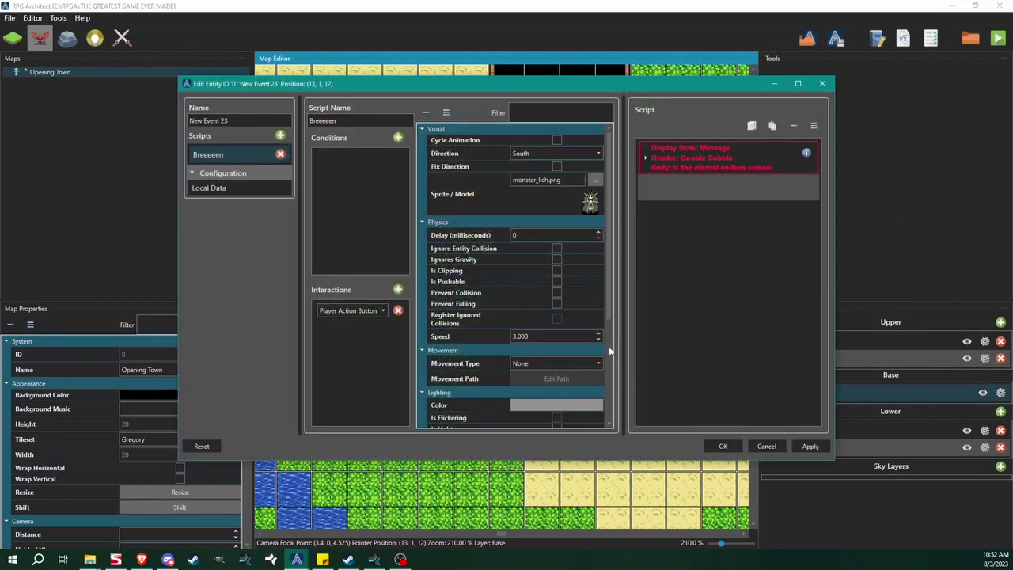
double_click(525, 86)
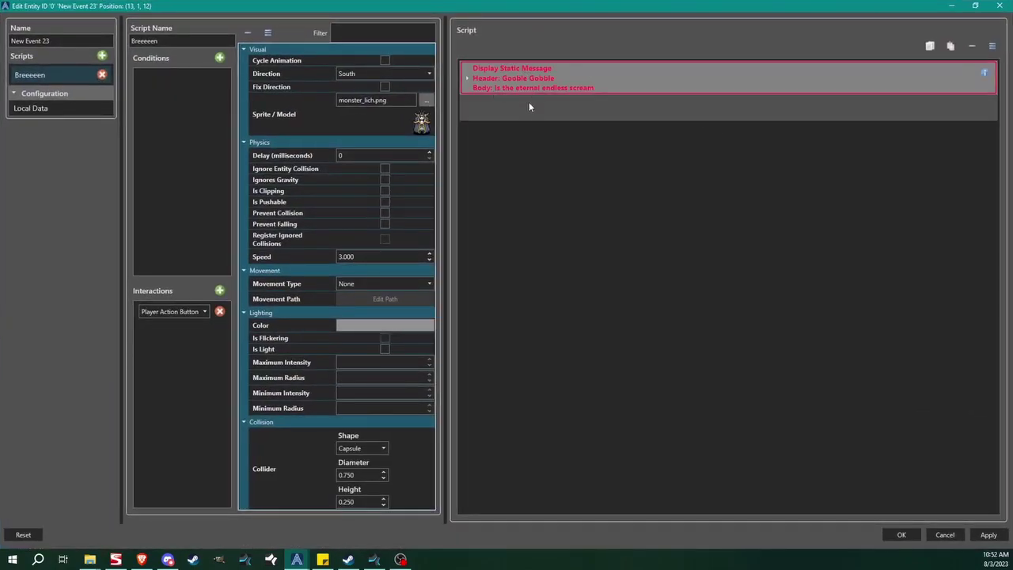
left_click(581, 80)
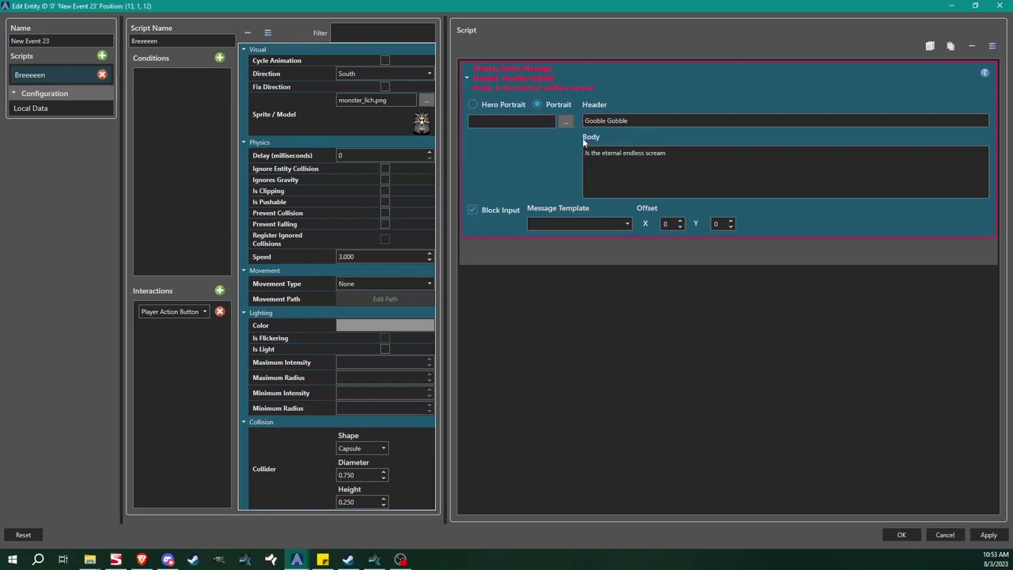
triple_click(708, 159)
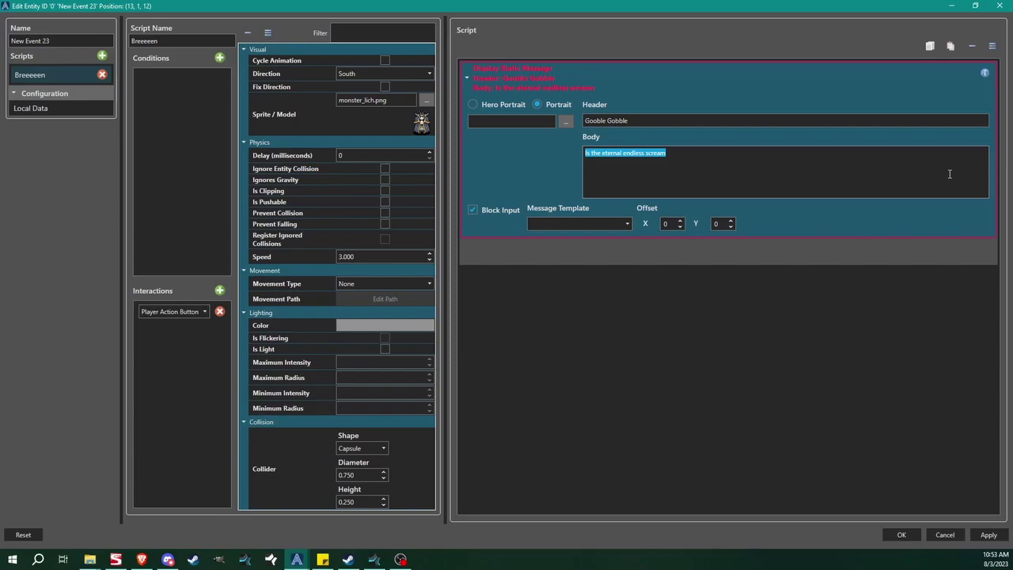
left_click(775, 174)
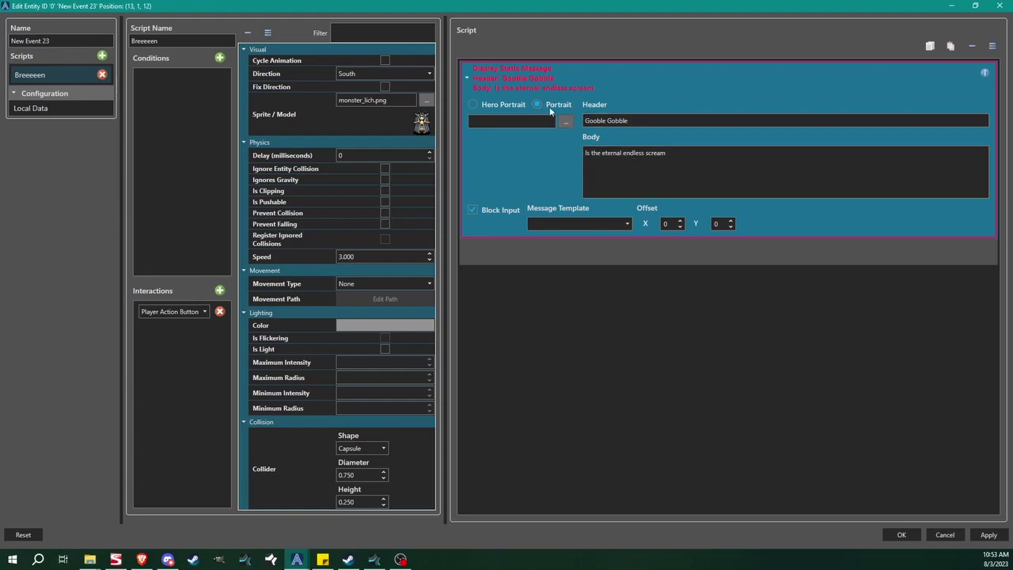
Choose tf_char4_MV.png from the Portraits folder as the static message's portrait image.
left_click(565, 122)
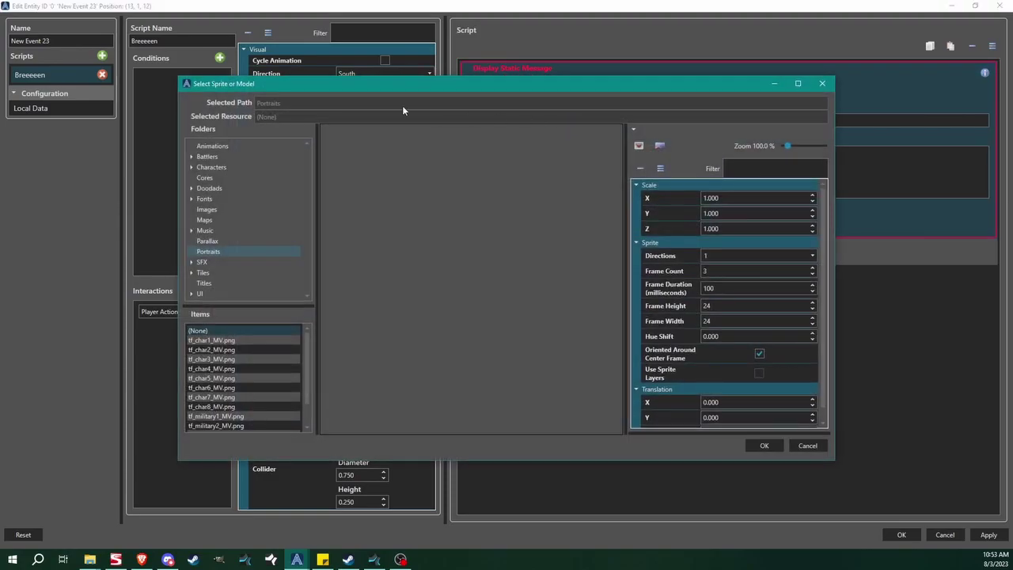
left_click_drag(407, 89, 499, 72)
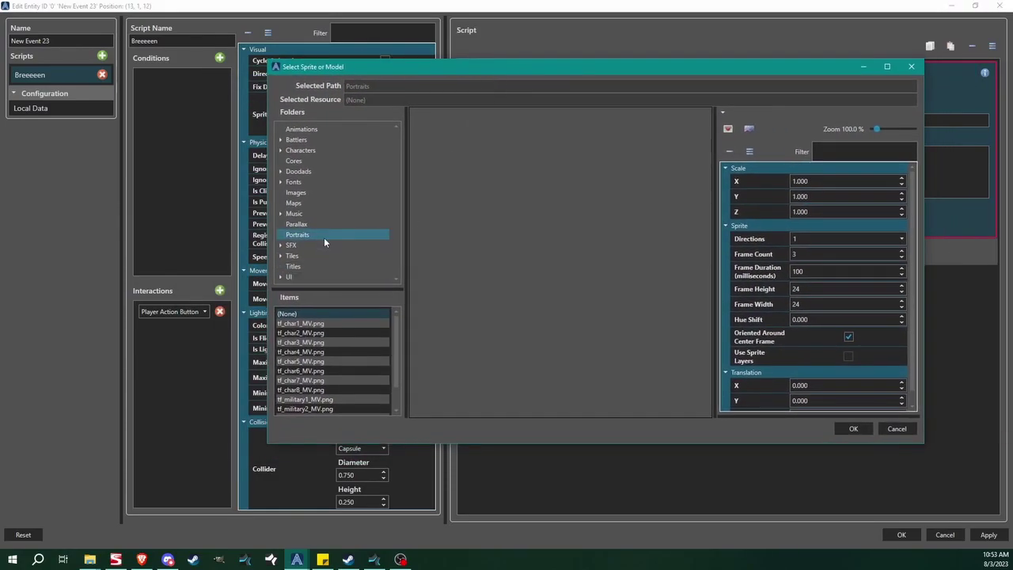
left_click(316, 352)
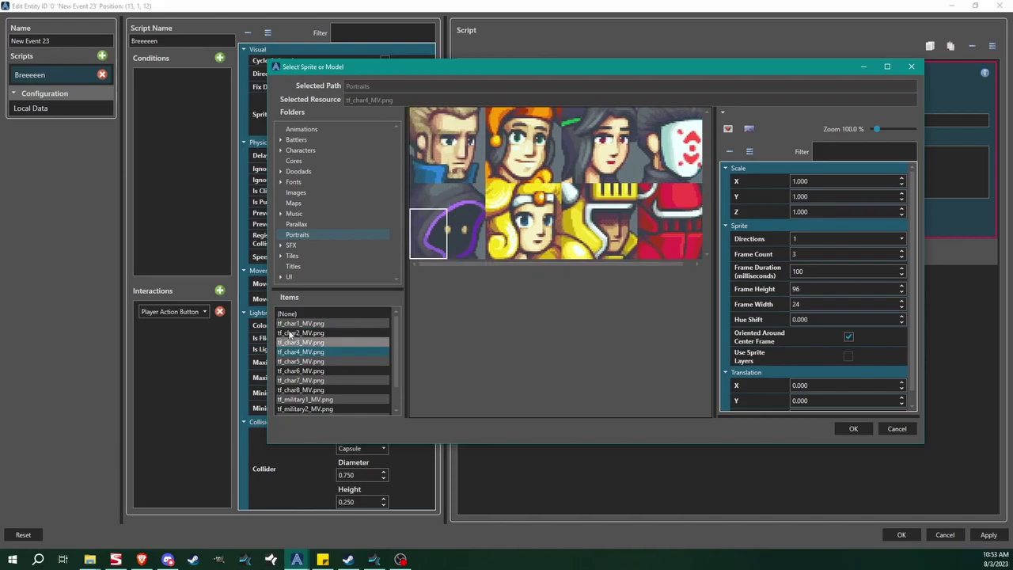
Set the portrait sprite's frame count to 1 and its frame height and frame width to 144.
double_click(805, 289)
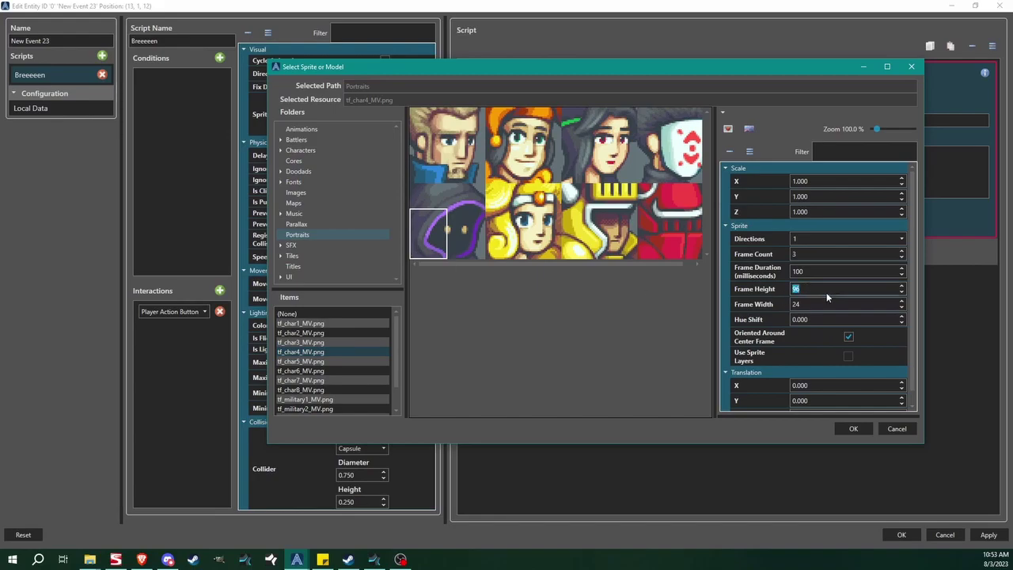
double_click(806, 254)
type("2")
scroll(842, 254, "down", 1)
double_click(795, 289)
type("144")
key("BackSpace")
key("BackSpace")
type("144")
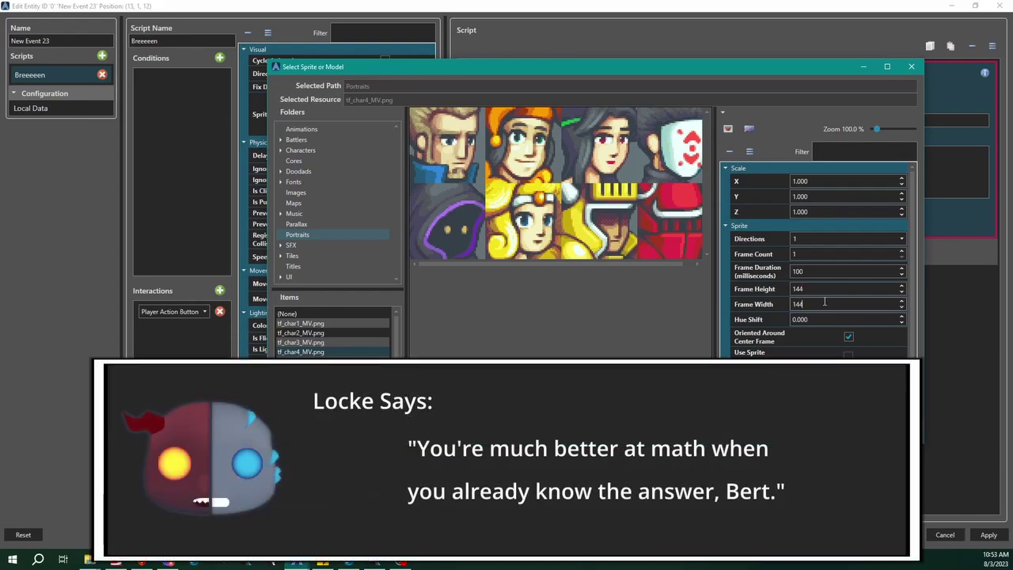
Use the purple-hooded face as the message portrait and save the lich entity's changes.
scroll(785, 325, "down", 1)
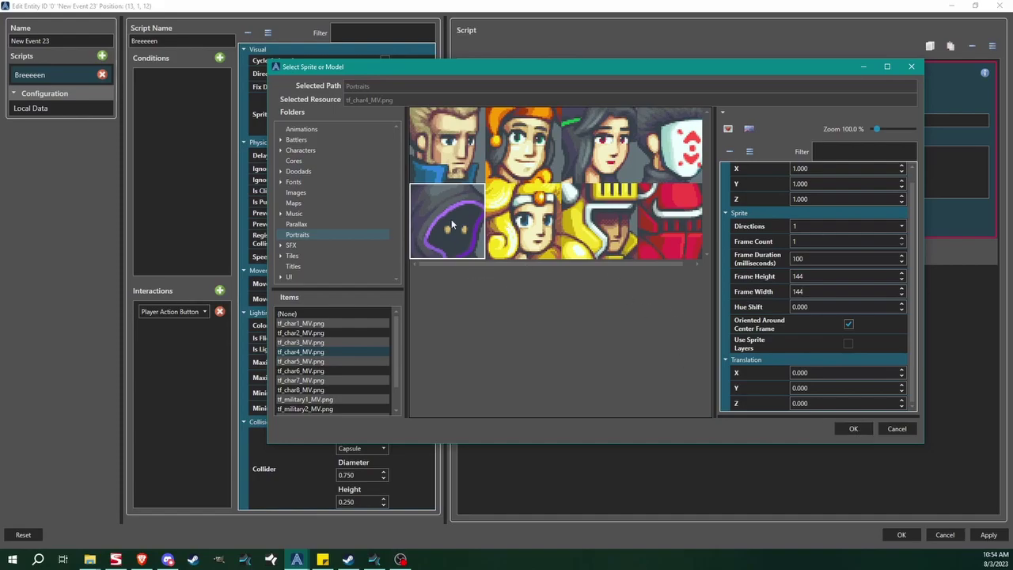
left_click(854, 428)
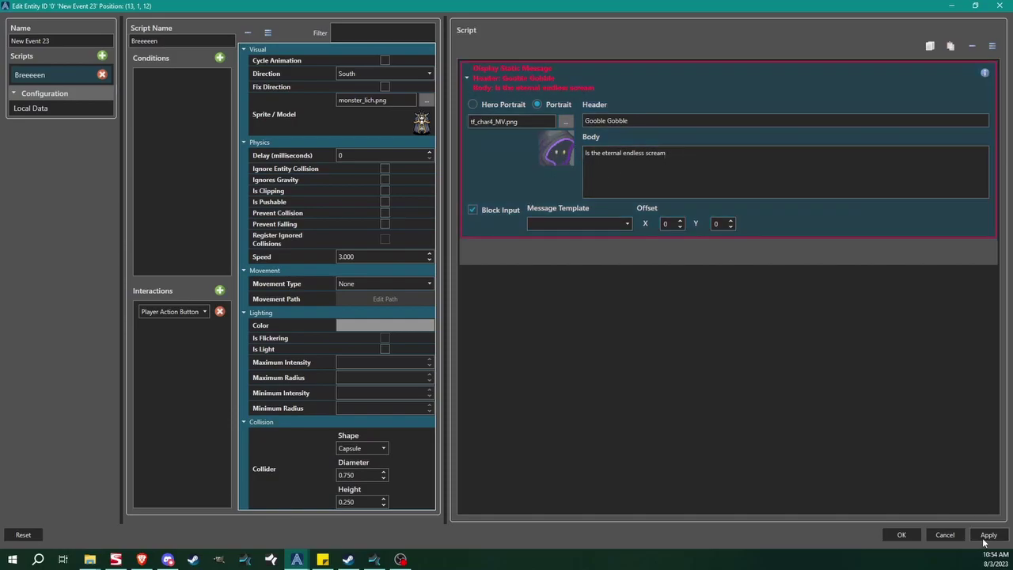
left_click(896, 536)
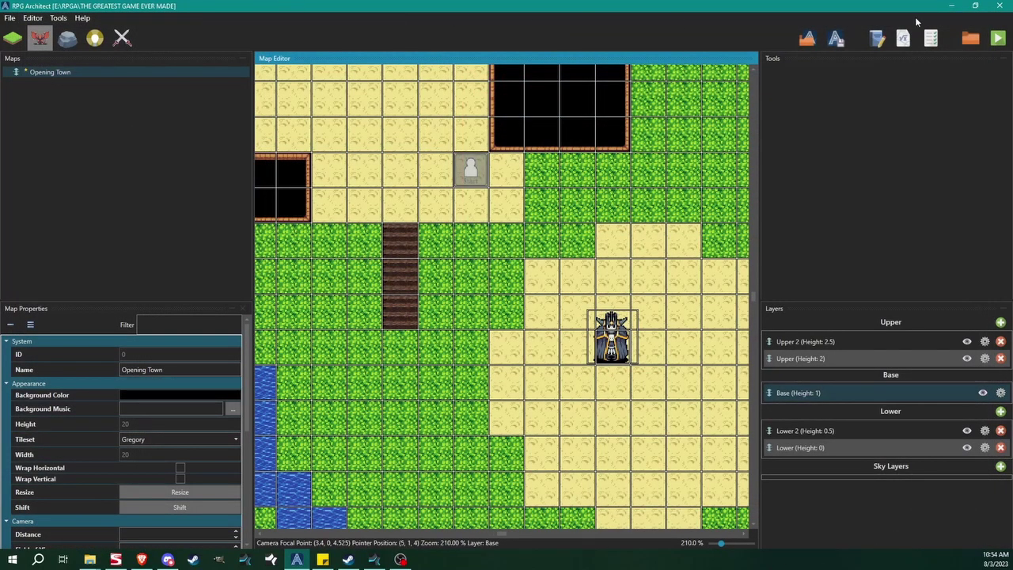
Playtest the game, walk the hero to the lich and trigger its message to check the new message box.
left_click(1002, 39)
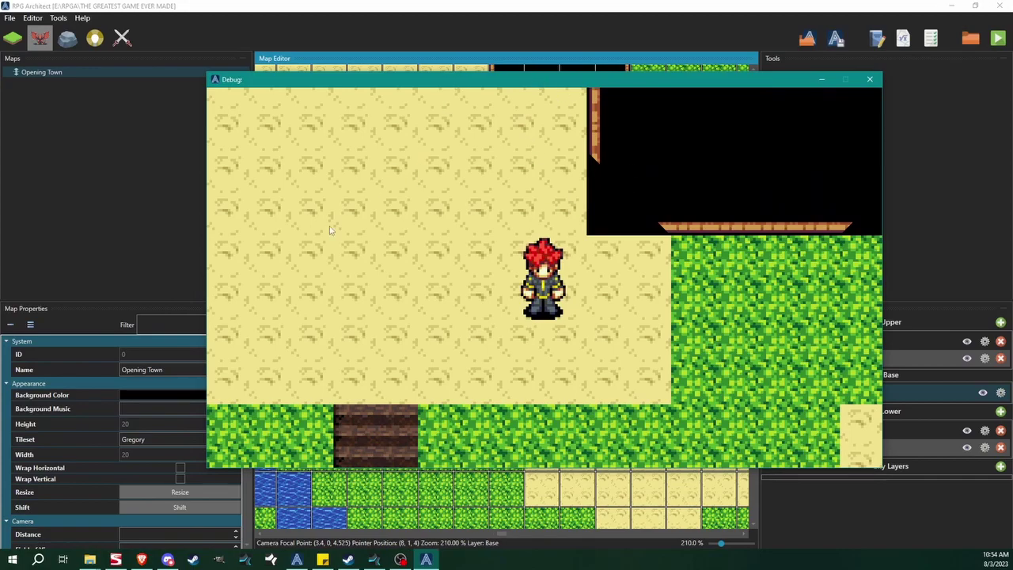
key("Down")
key("Right")
key("Down")
key("Right")
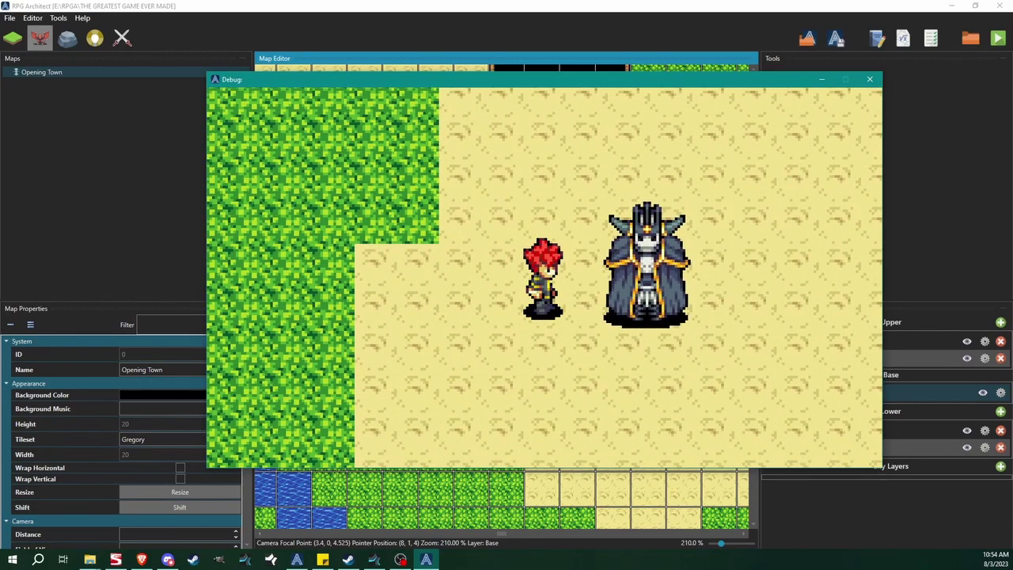
key("Right")
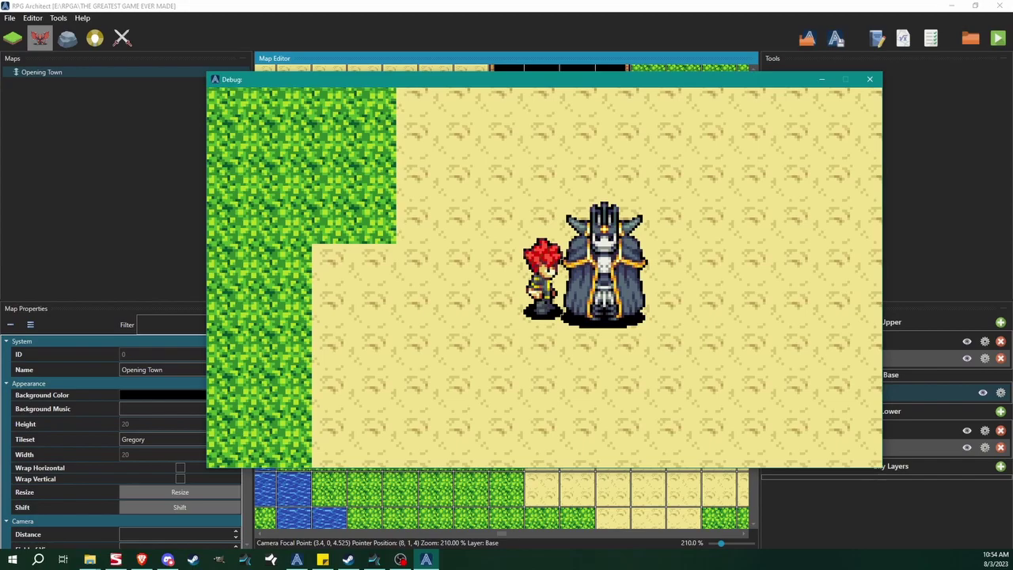
key("Down")
key("Return")
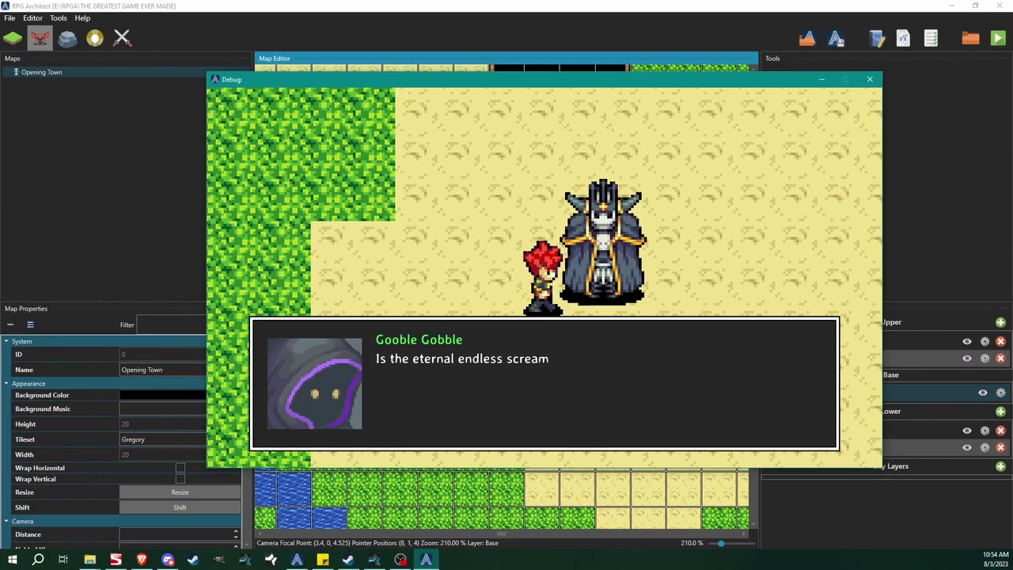
Dismiss the message, move the hero directly below the lich and talk to it again.
key("Return")
key("Down")
key("Right")
key("Up")
key("Return")
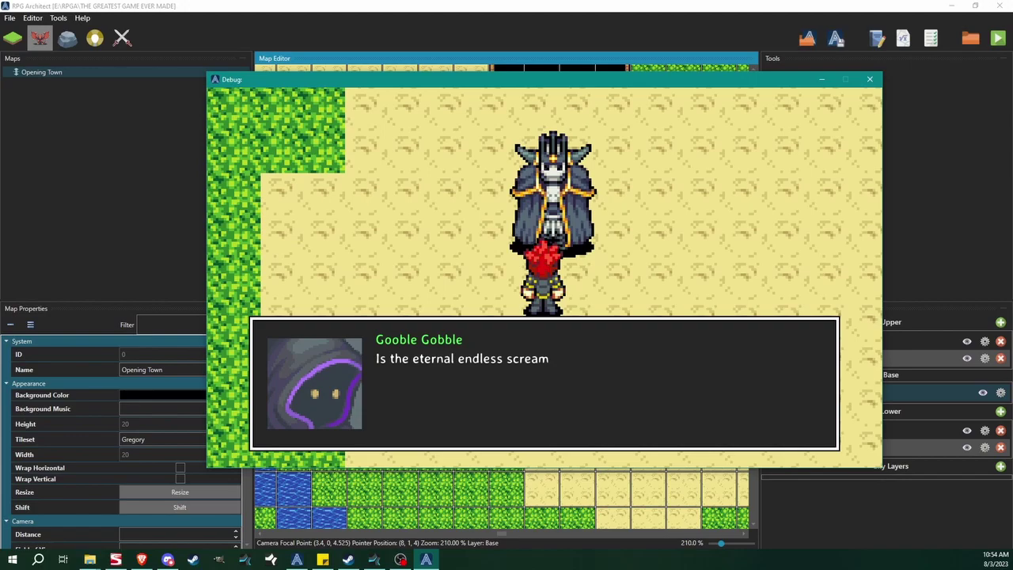
Close the message, walk the hero away from and back to the lich, and trigger its message once more.
key("Return")
key("Down")
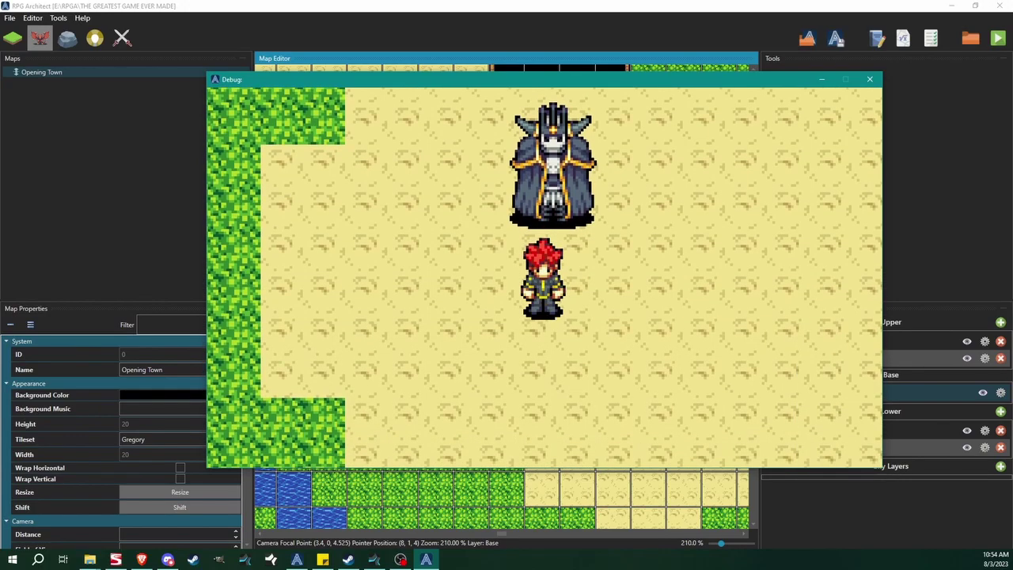
key("Down")
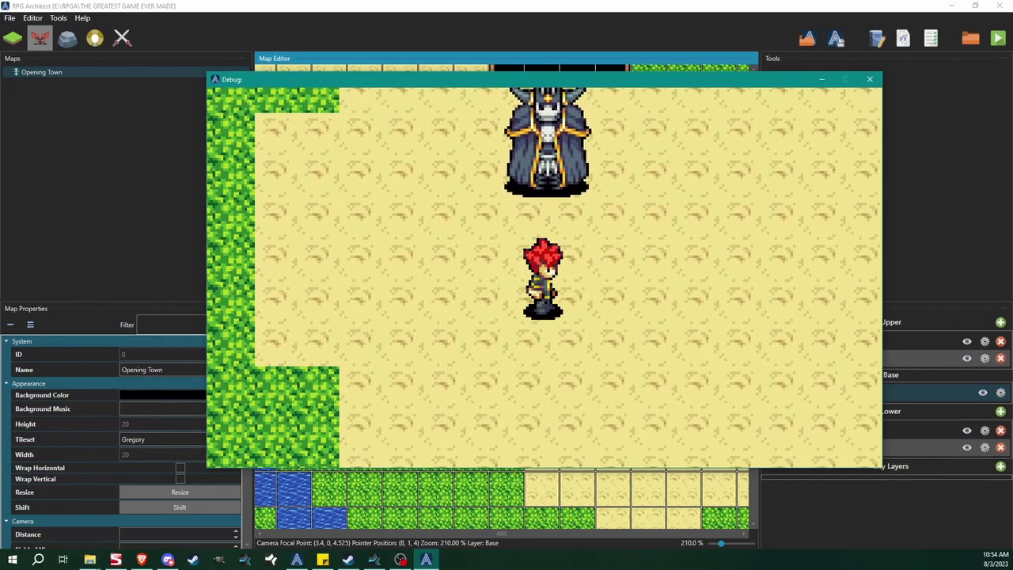
key("Up")
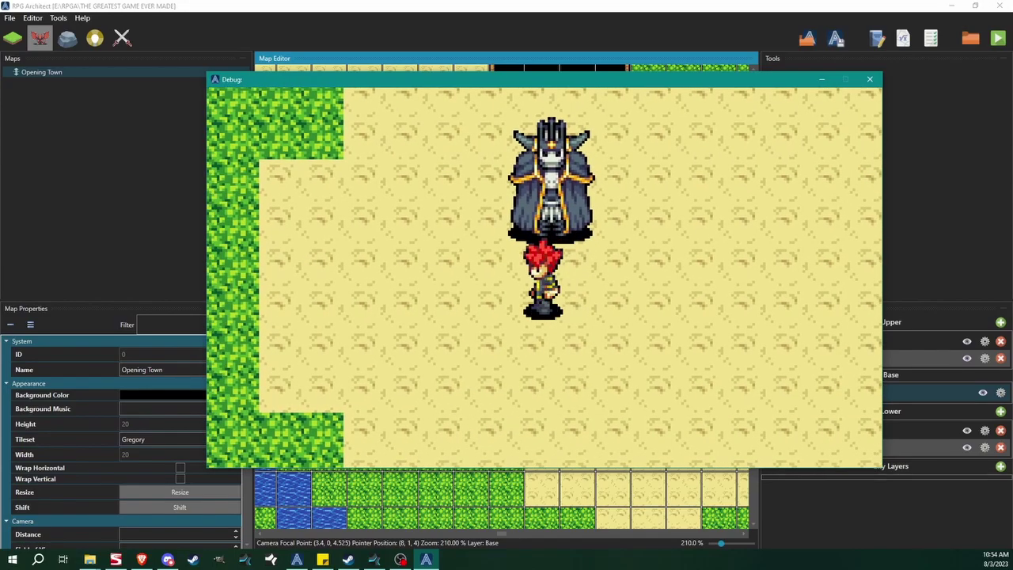
key("Down")
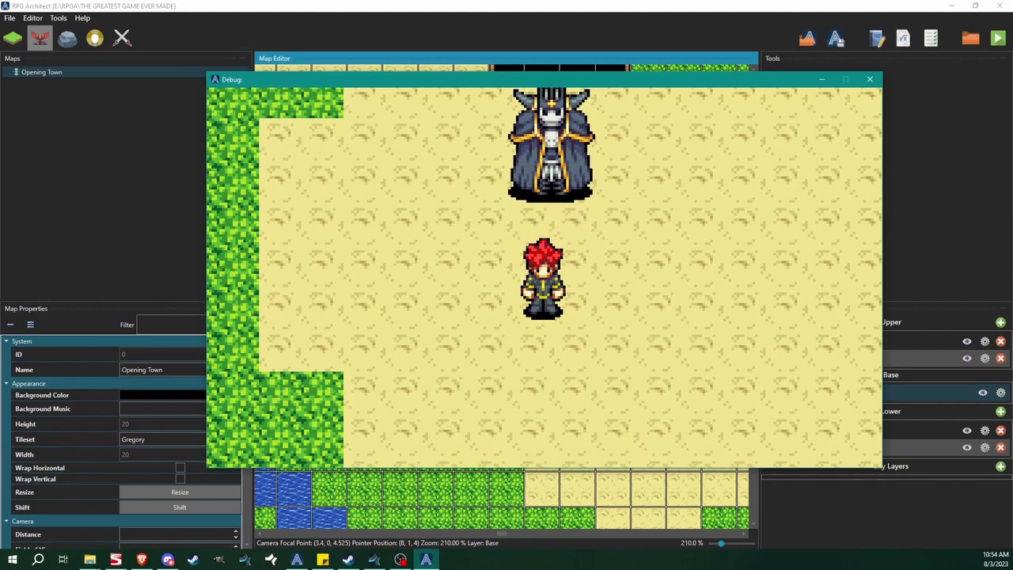
key("Up")
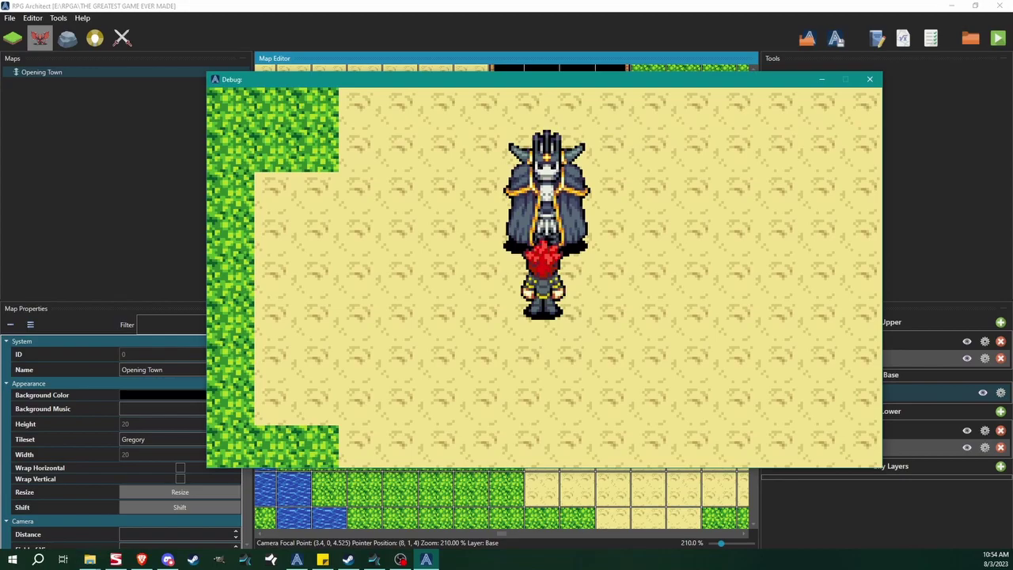
key("Right")
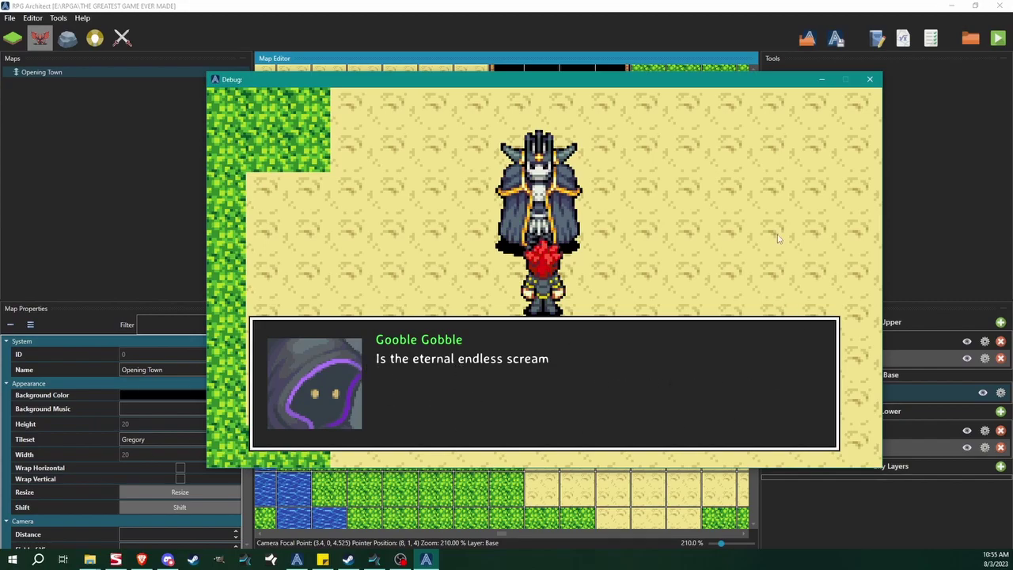
End the playtest and reopen the database, maximized, on the message_boox user interface.
left_click(874, 83)
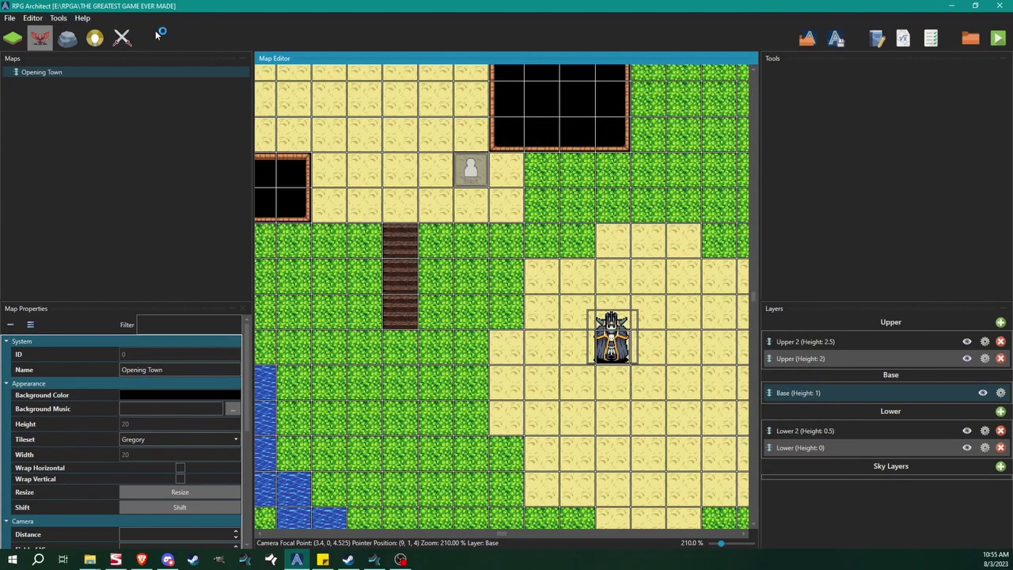
key("F9")
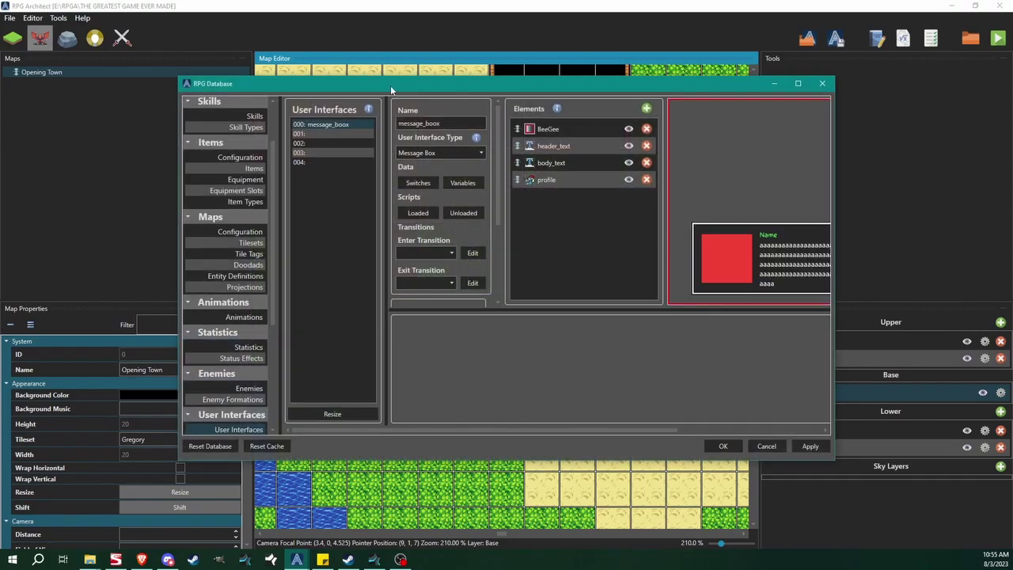
double_click(398, 82)
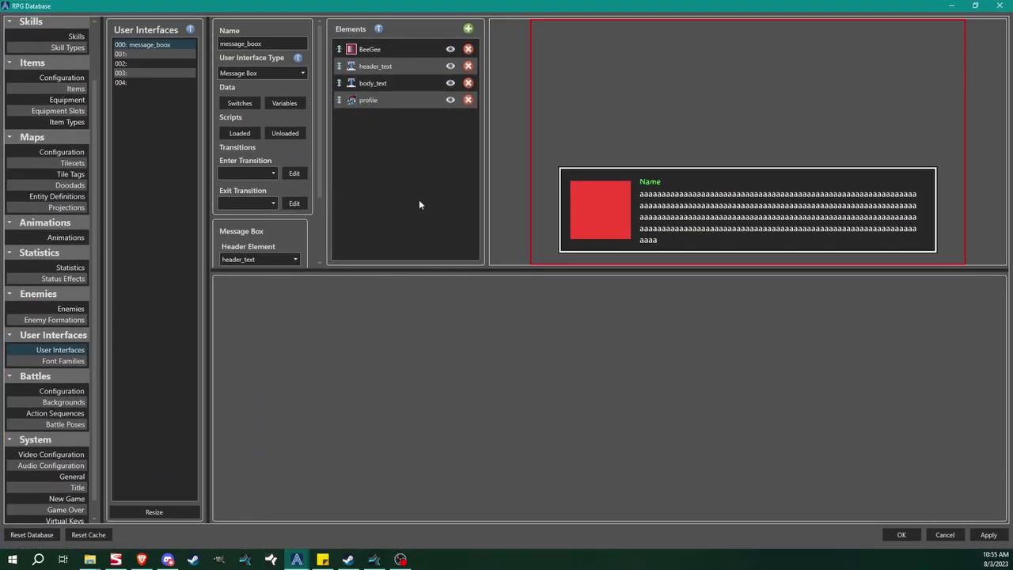
Set the Character Delay of the body_text element to 25 milliseconds.
left_click(376, 84)
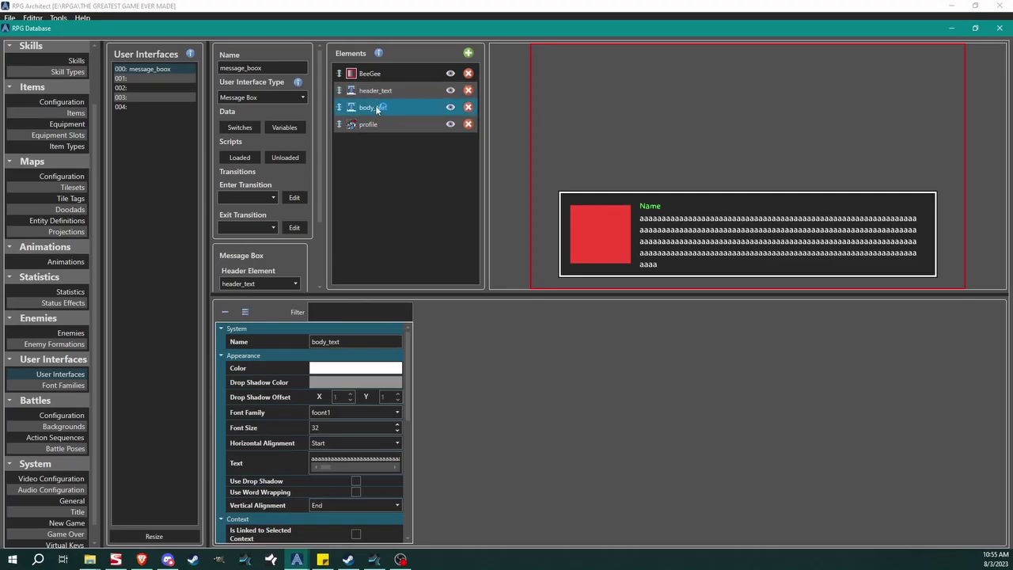
double_click(400, 34)
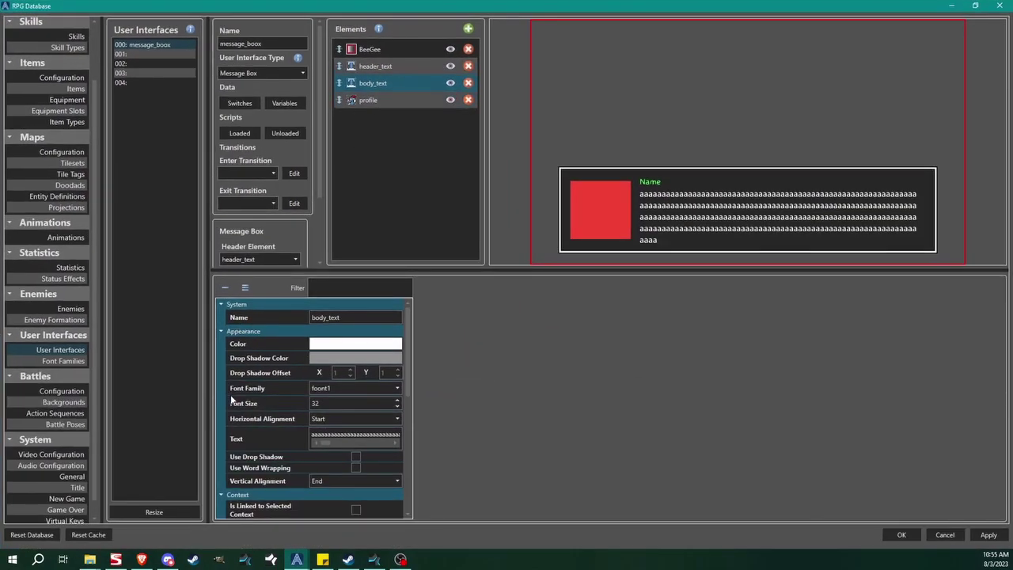
scroll(269, 417, "down", 2)
scroll(266, 417, "down", 2)
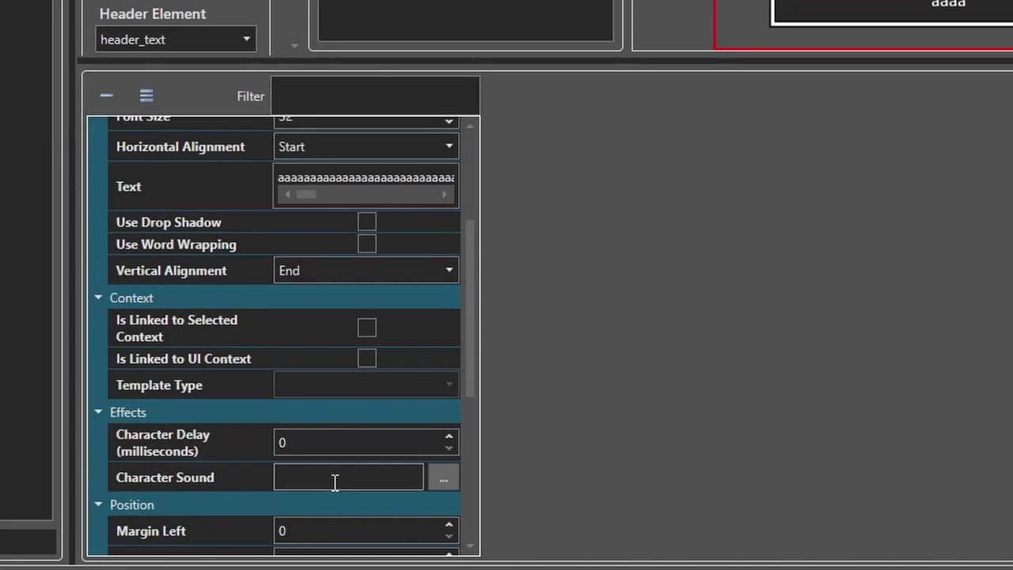
left_click_drag(351, 441, 255, 454)
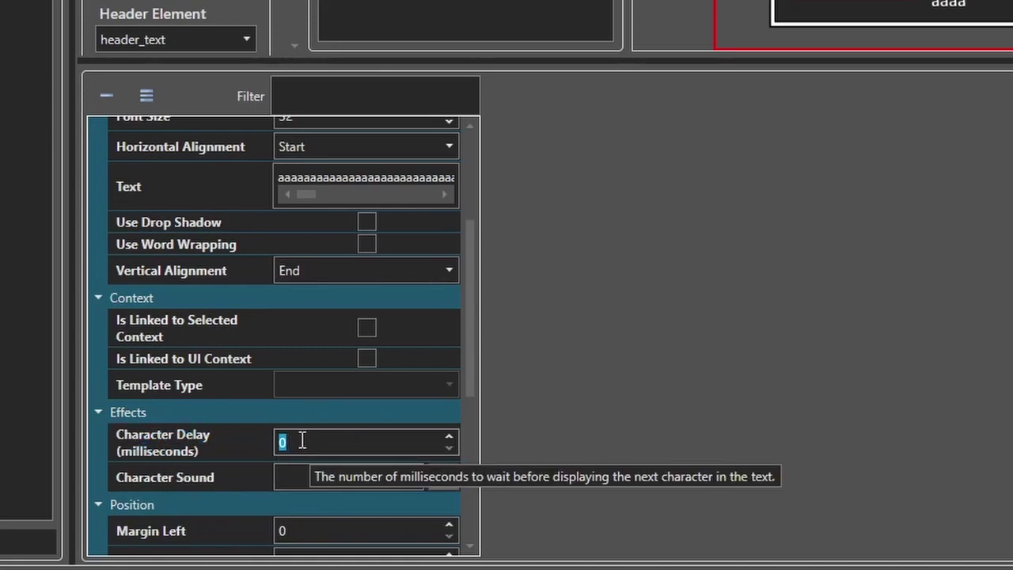
type("3")
double_click(328, 440)
type("25")
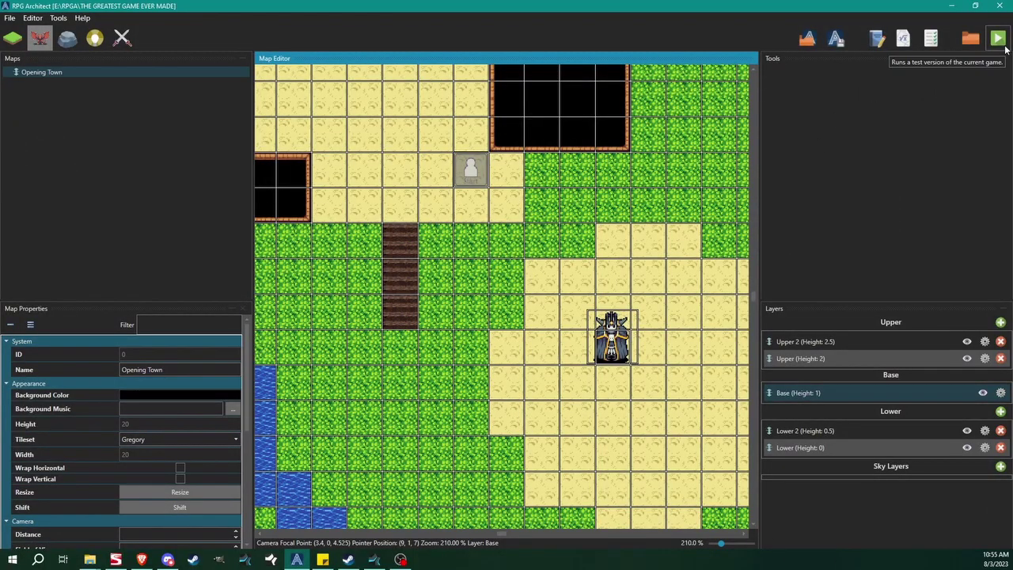
Move the lich entity on the map close to the player's start tile and launch a playtest.
left_click_drag(625, 357, 553, 213)
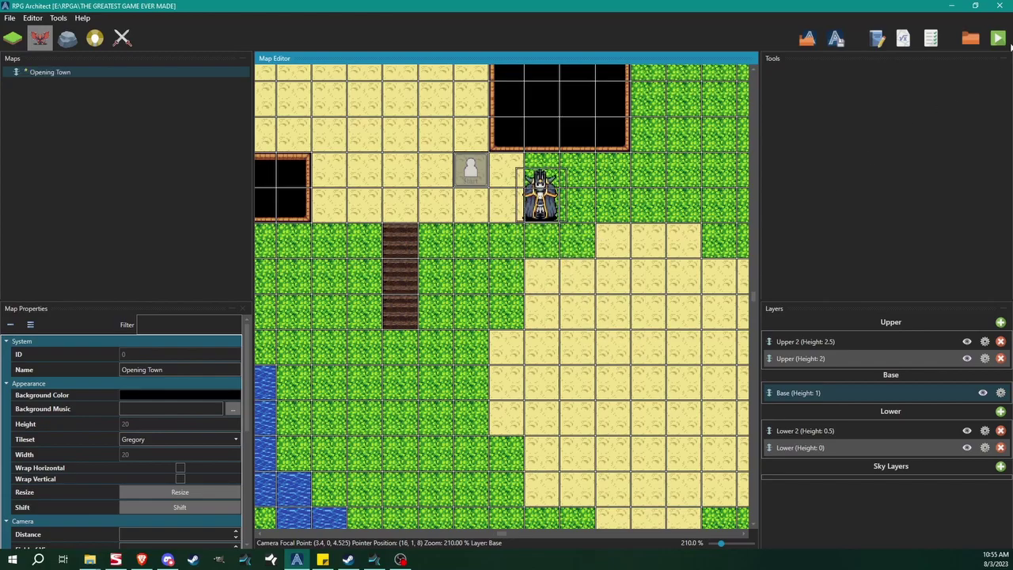
left_click(998, 41)
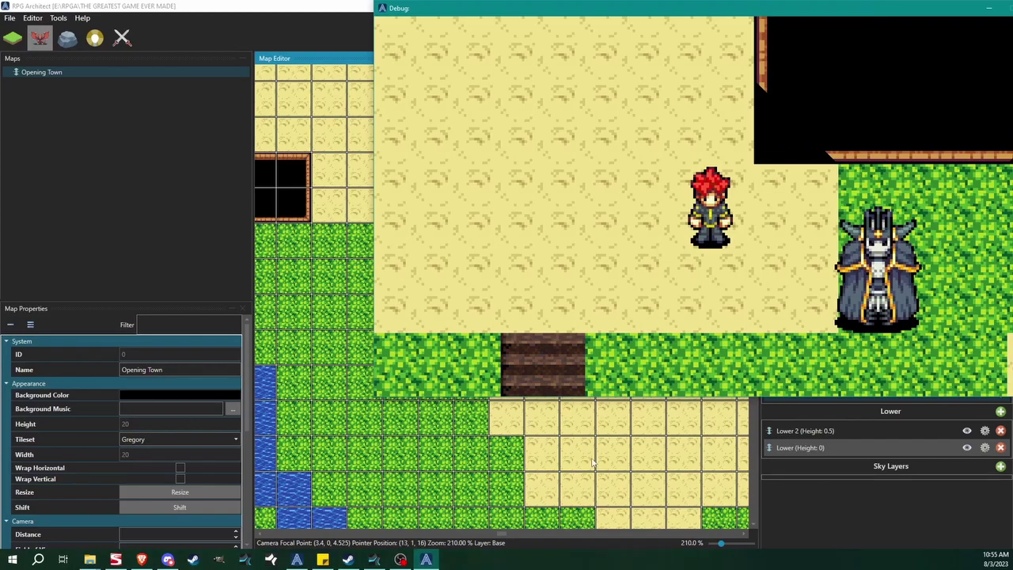
left_click_drag(576, 13, 283, 88)
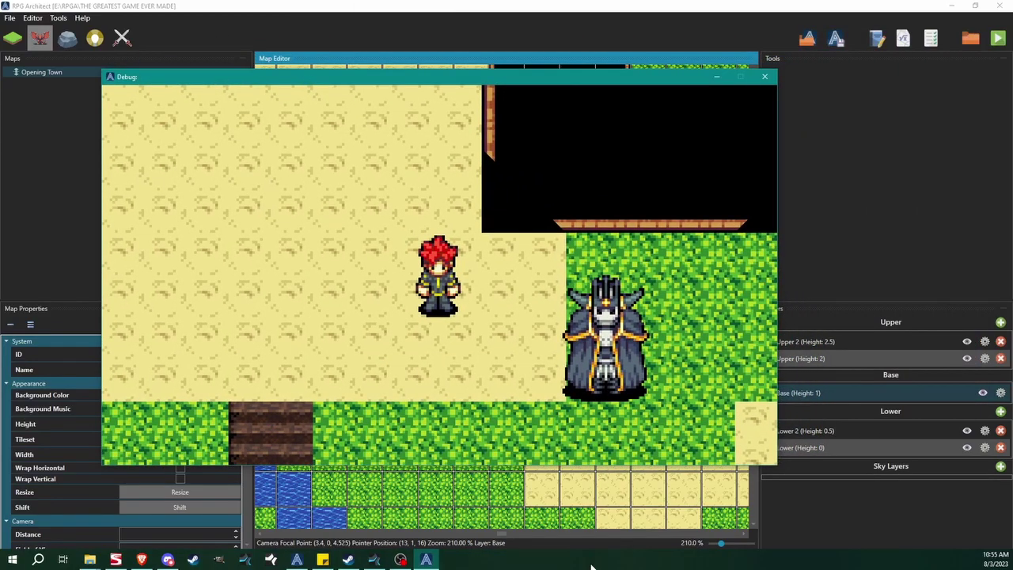
Walk the hero directly below the lich and trigger its message twice to check the text's character delay.
key("Down")
key("Right")
key("Right")
key("Up")
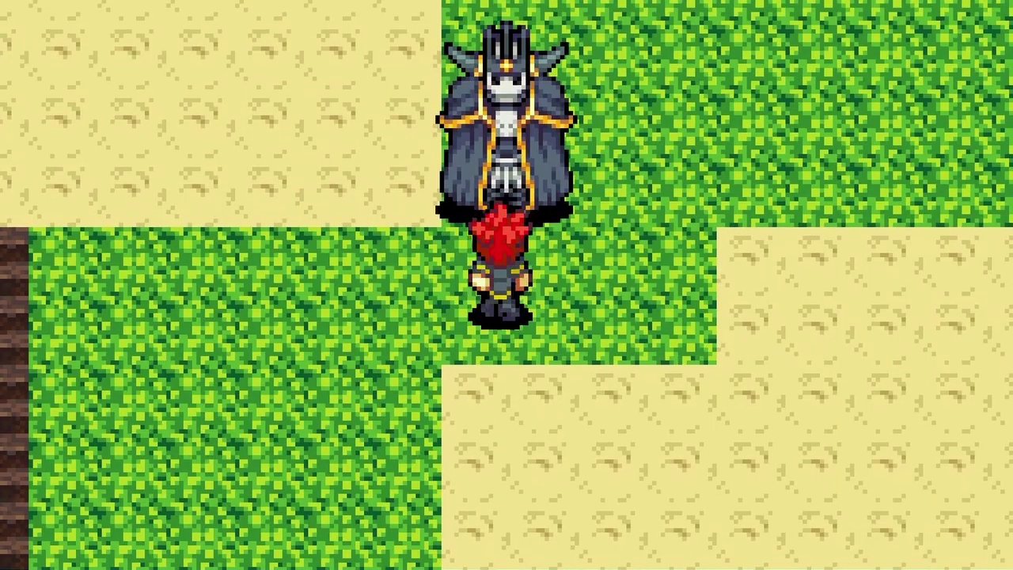
key("Return")
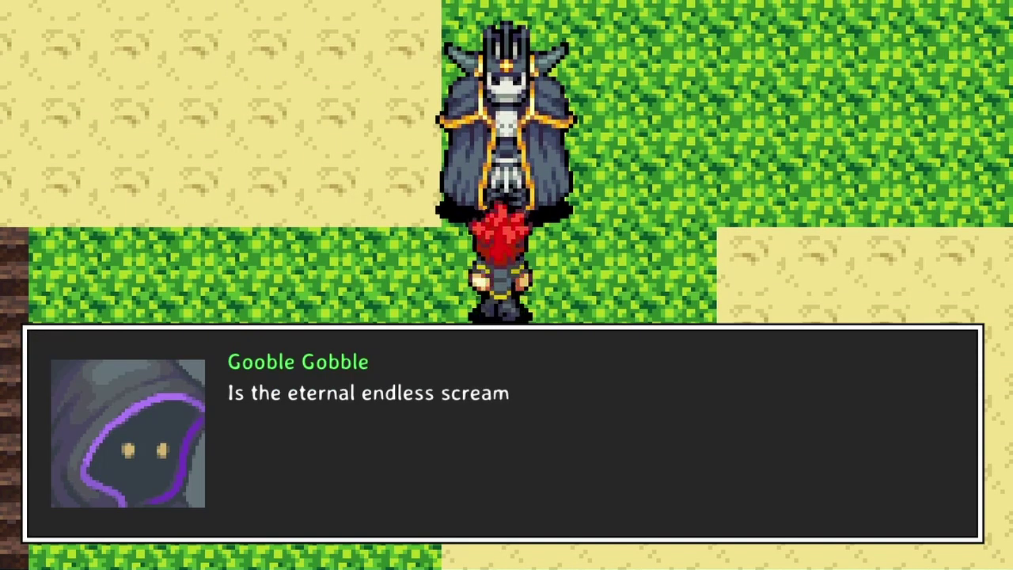
key("Return")
key("Return")
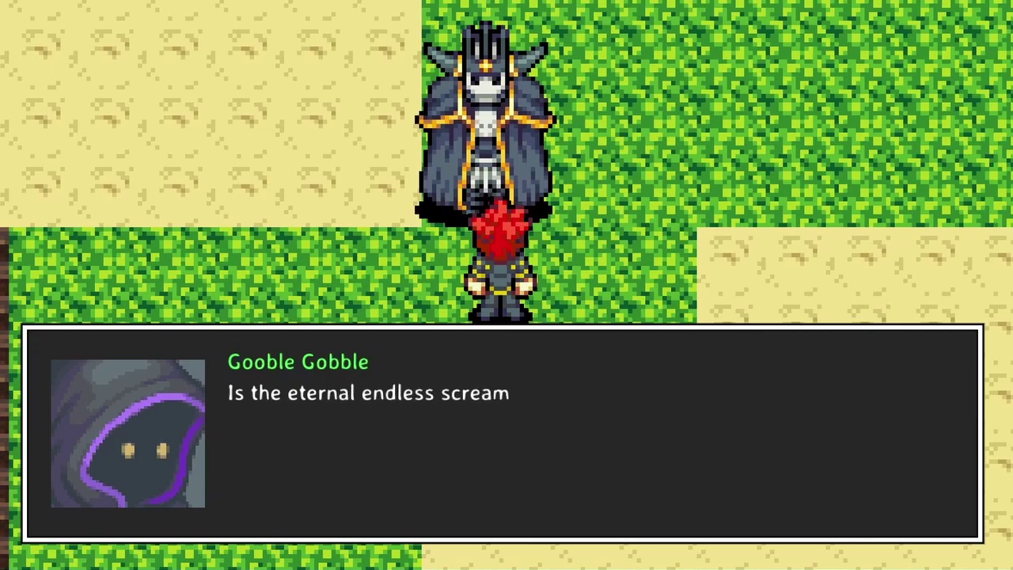
key("Return")
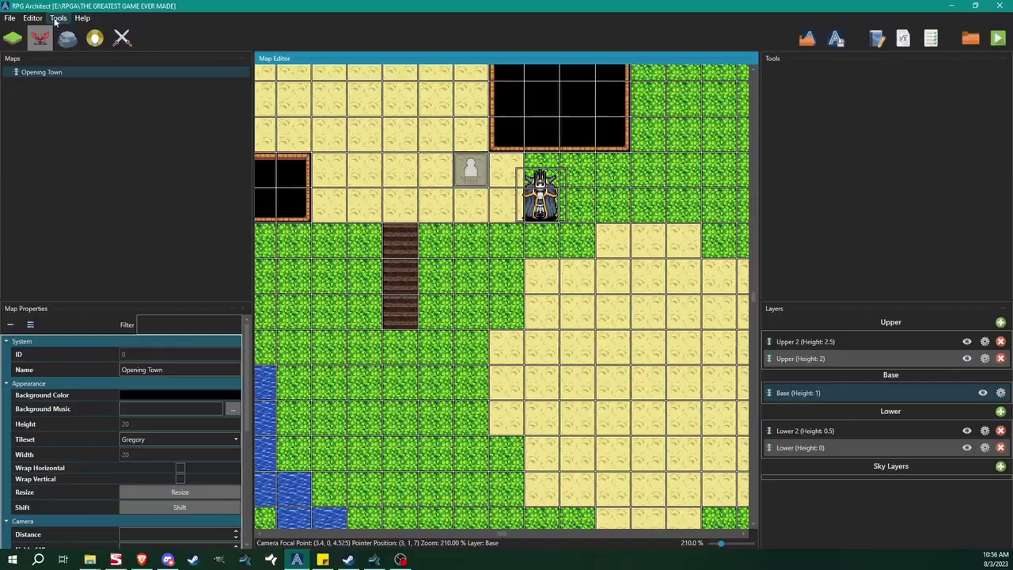
Reopen the database and open the sound selection for the body_text element's Character Sound, maximized.
left_click(56, 19)
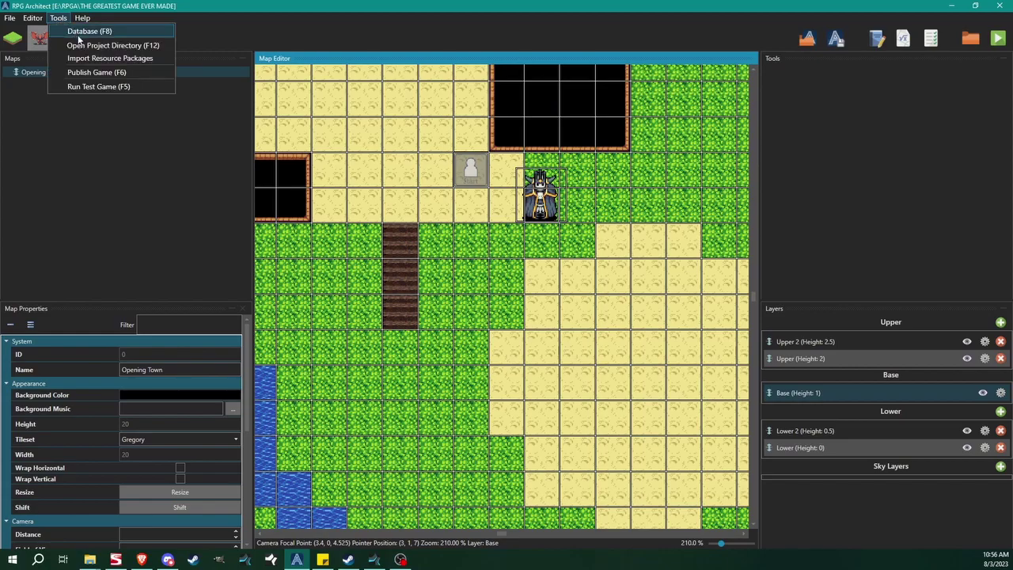
left_click(87, 31)
left_click_drag(443, 75, 425, 4)
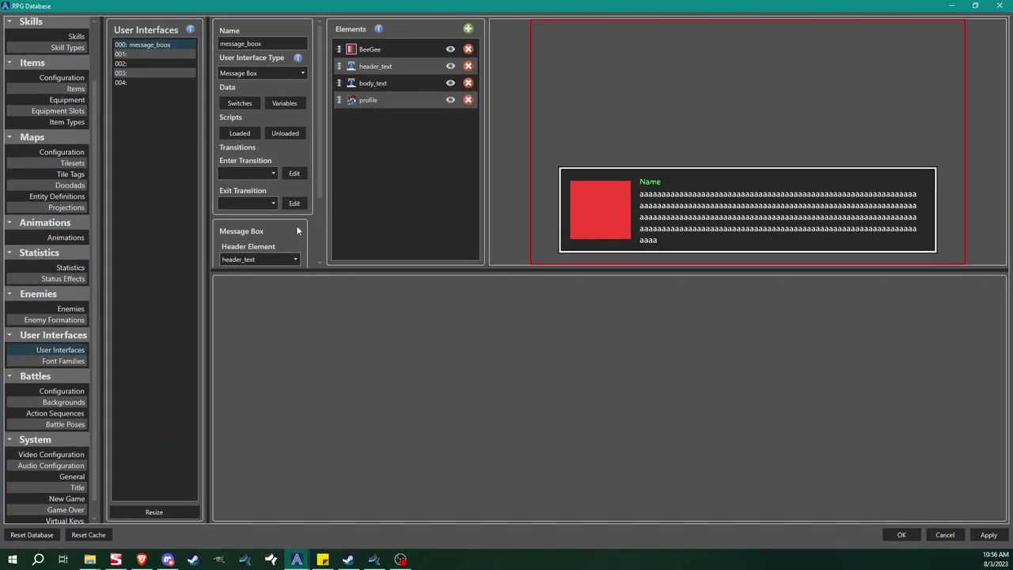
left_click(376, 107)
scroll(321, 116, "down", 1)
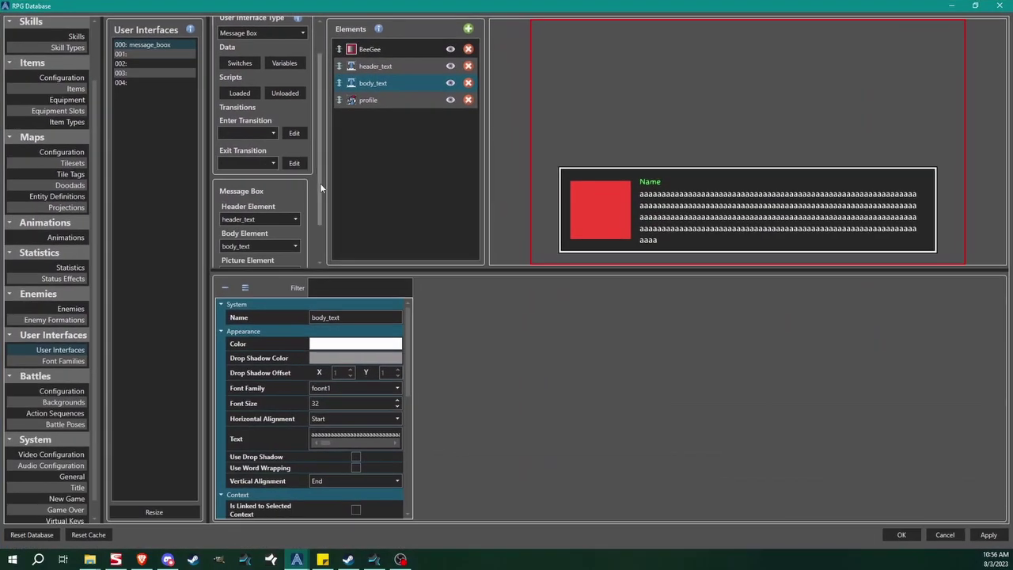
scroll(320, 181, "down", 1)
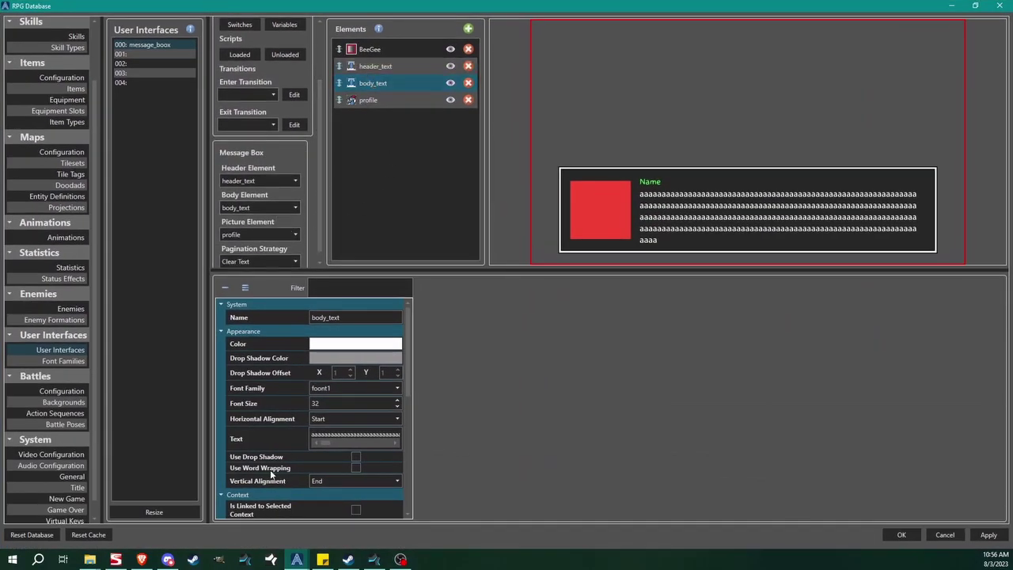
scroll(277, 475, "down", 4)
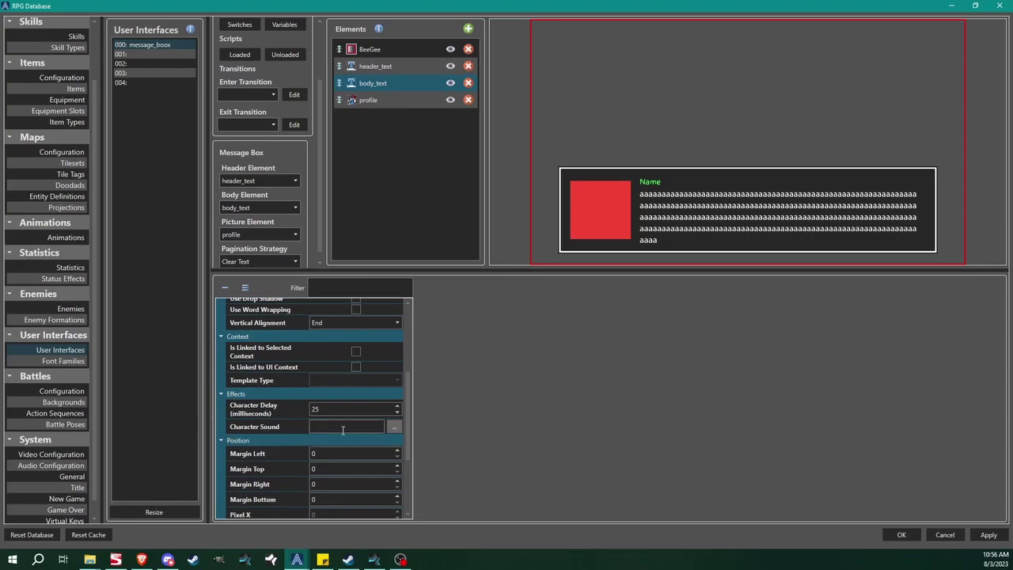
left_click(394, 428)
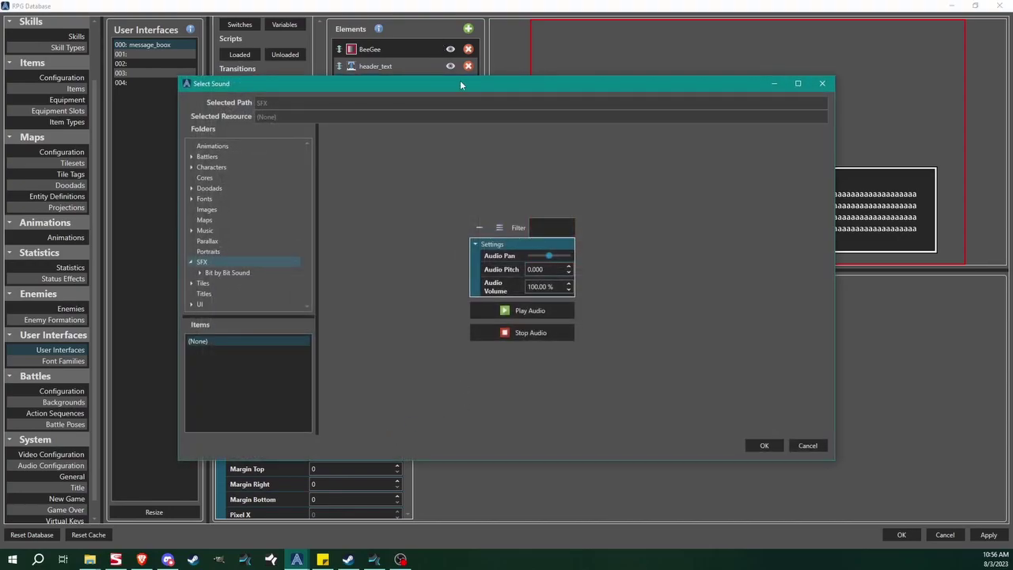
left_click_drag(467, 85, 443, 2)
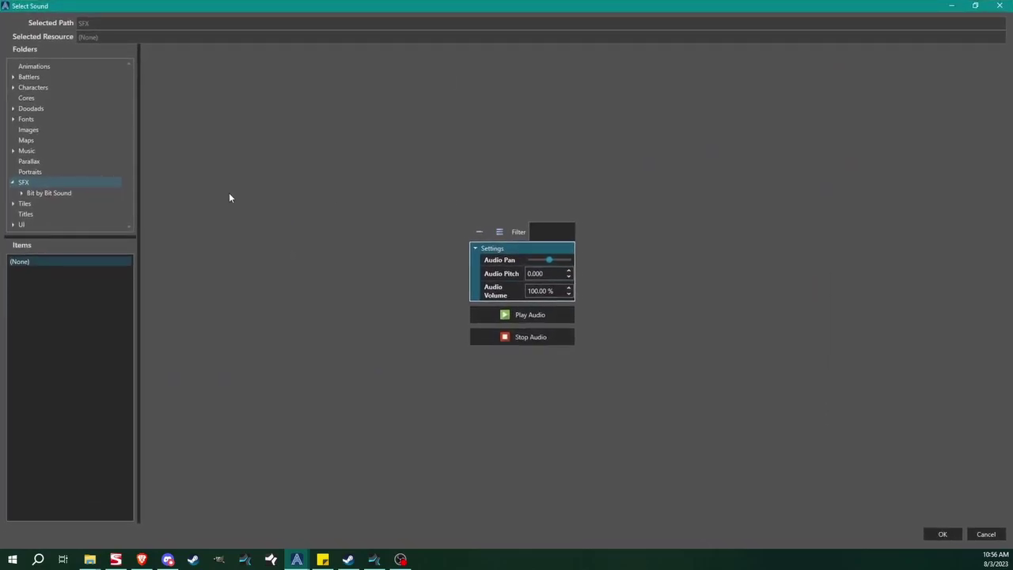
Browse to the Interface sounds in the SFX Bit by Bit Sound folder.
double_click(45, 194)
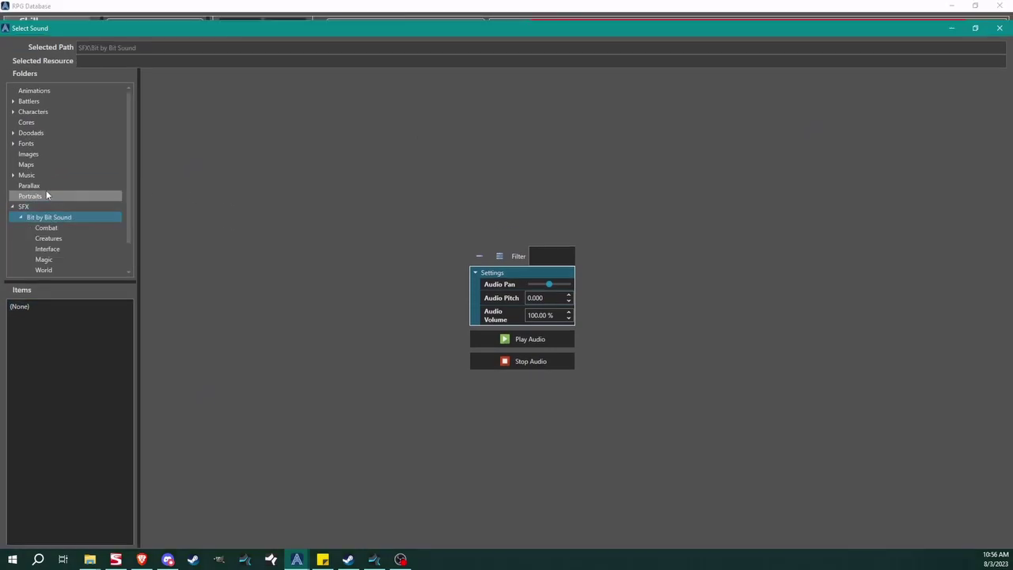
scroll(57, 234, "down", 1)
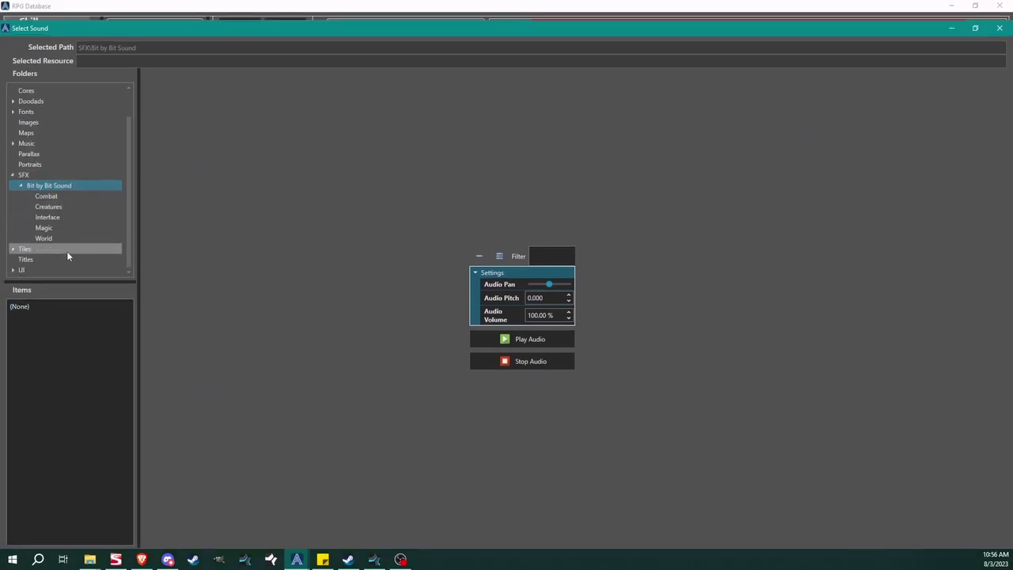
left_click(56, 228)
left_click(49, 217)
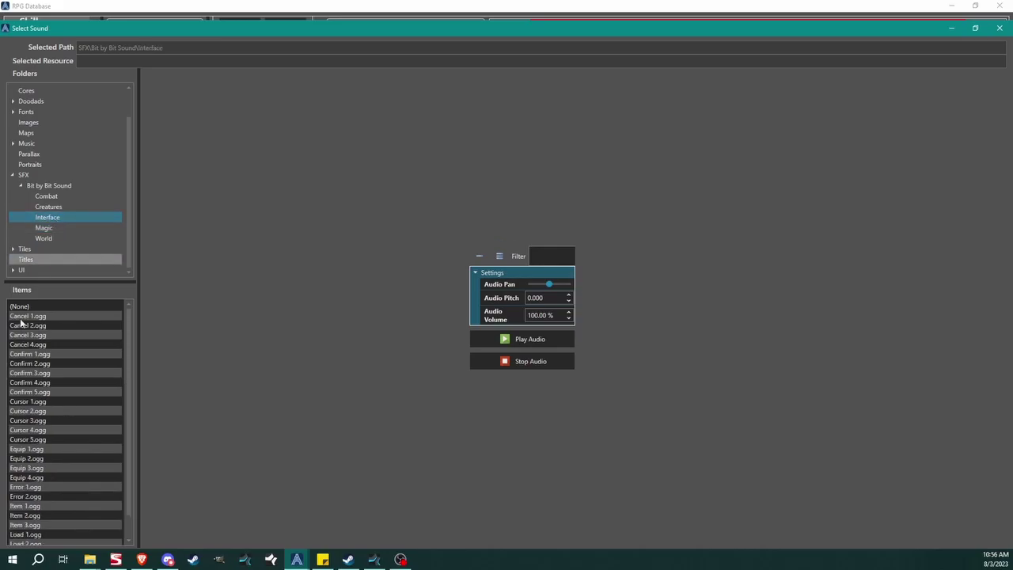
double_click(238, 33)
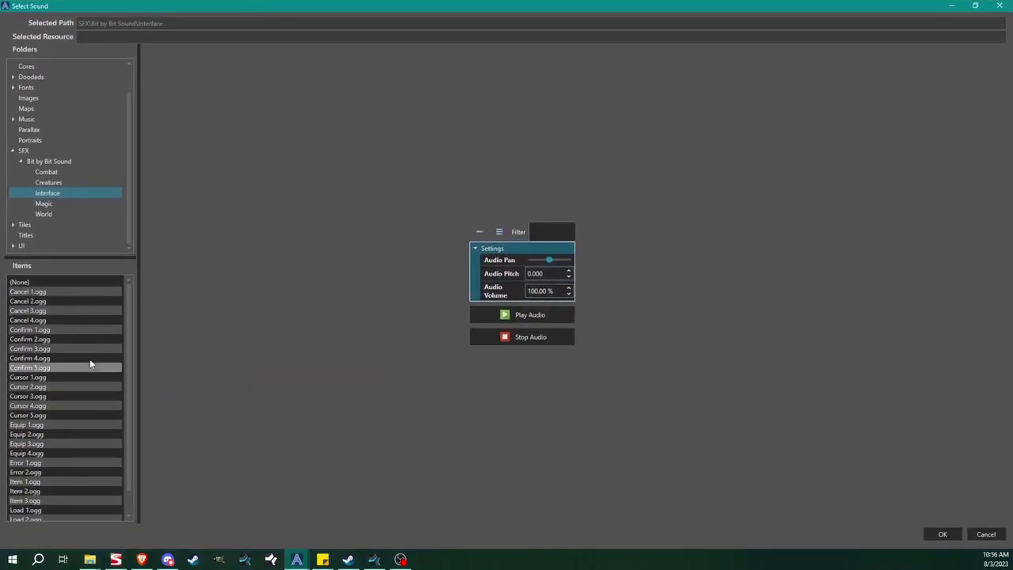
mouse_move(129, 302)
left_mouse_down()
mouse_move(130, 381)
mouse_move(134, 285)
left_mouse_up()
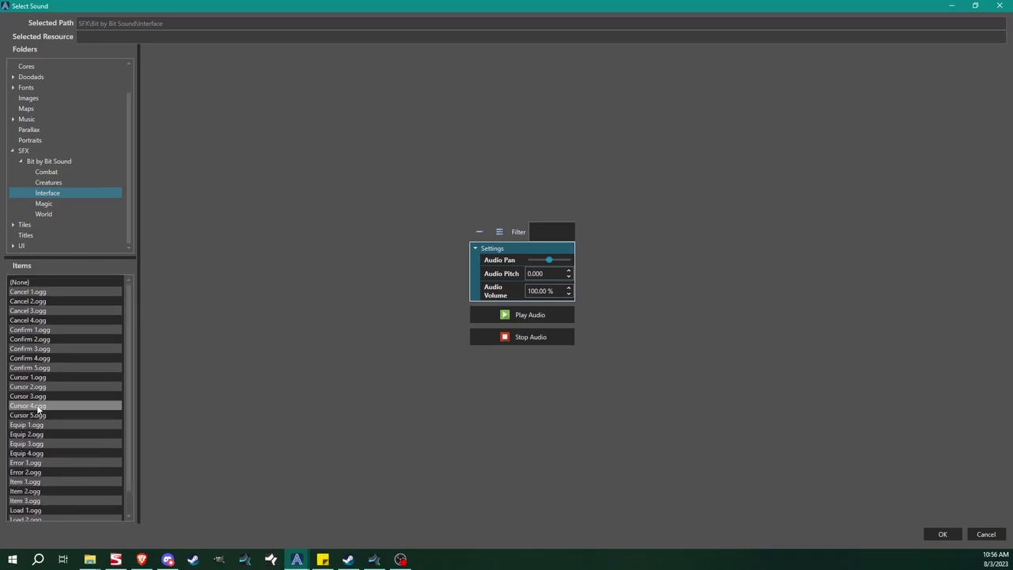
Preview the Cursor sounds 1, 5, 4 and 3 as candidates for the character sound.
left_click(40, 378)
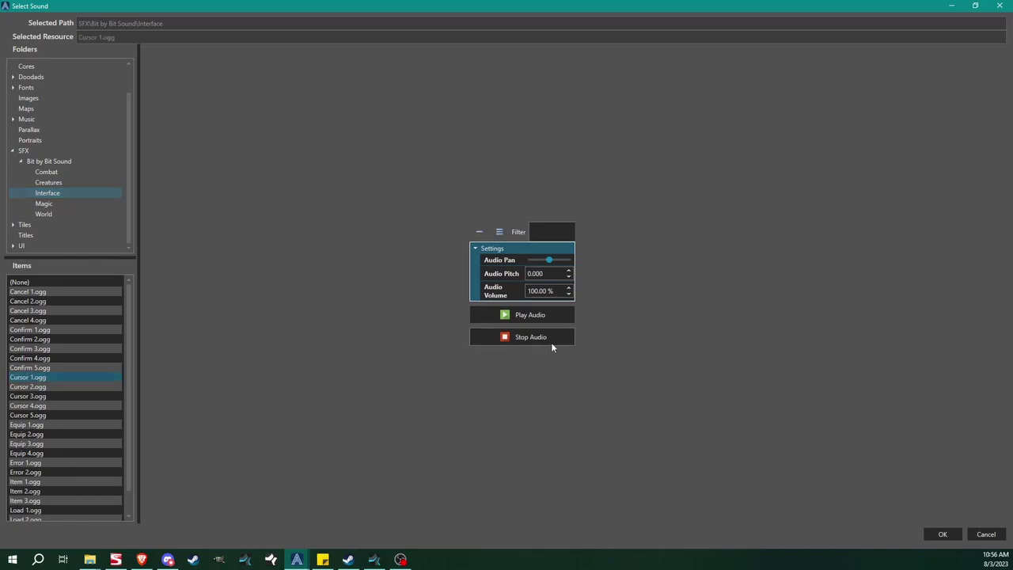
left_click(529, 315)
left_click(65, 386)
left_click(50, 414)
left_click(502, 316)
left_click(47, 405)
left_click(531, 317)
left_click(78, 394)
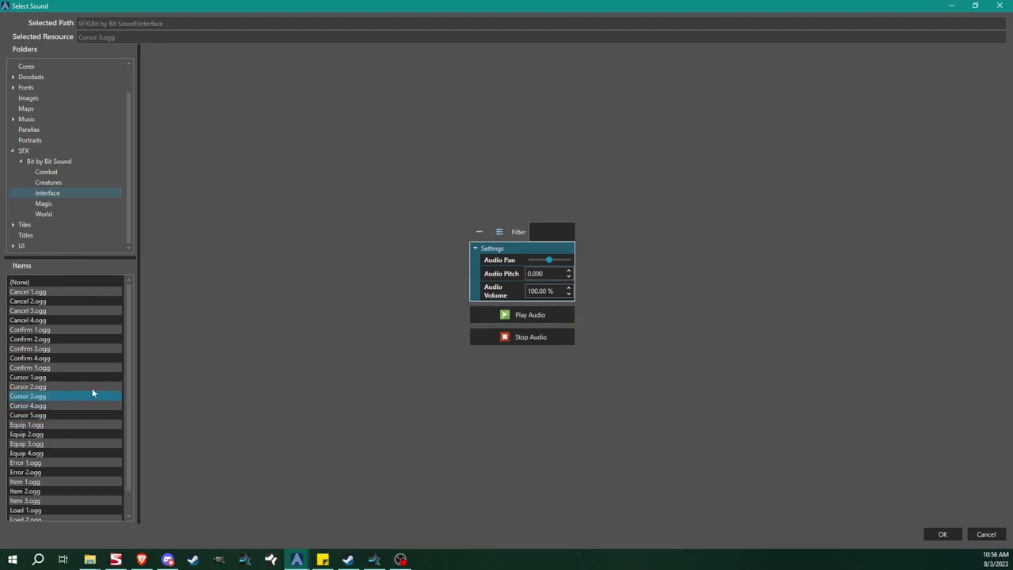
left_click(500, 315)
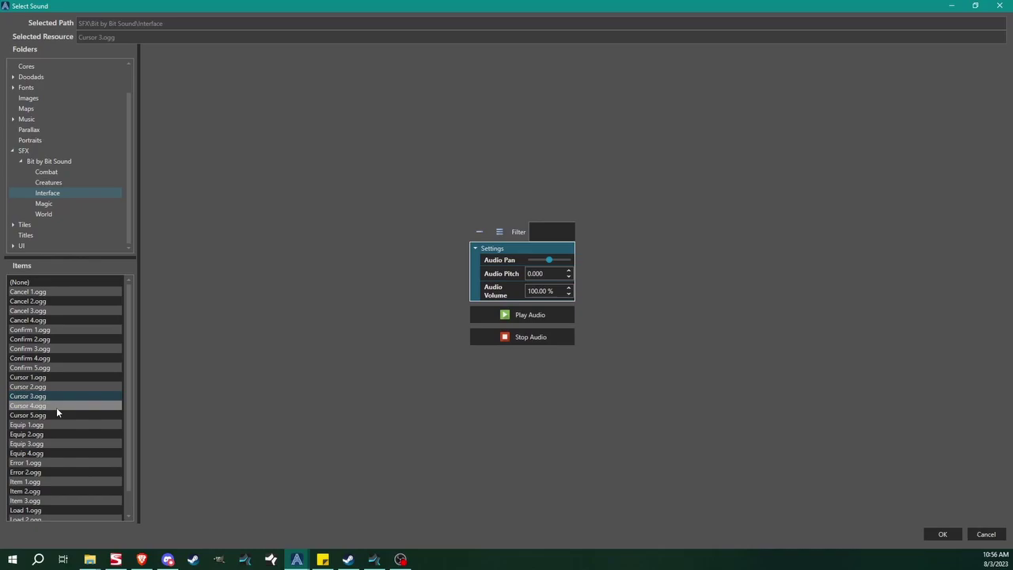
Preview the Cancel 1 and Cancel 3 sounds as alternatives for the character sound.
left_click(56, 292)
left_click(554, 314)
left_click(77, 302)
left_click(81, 315)
left_click(558, 314)
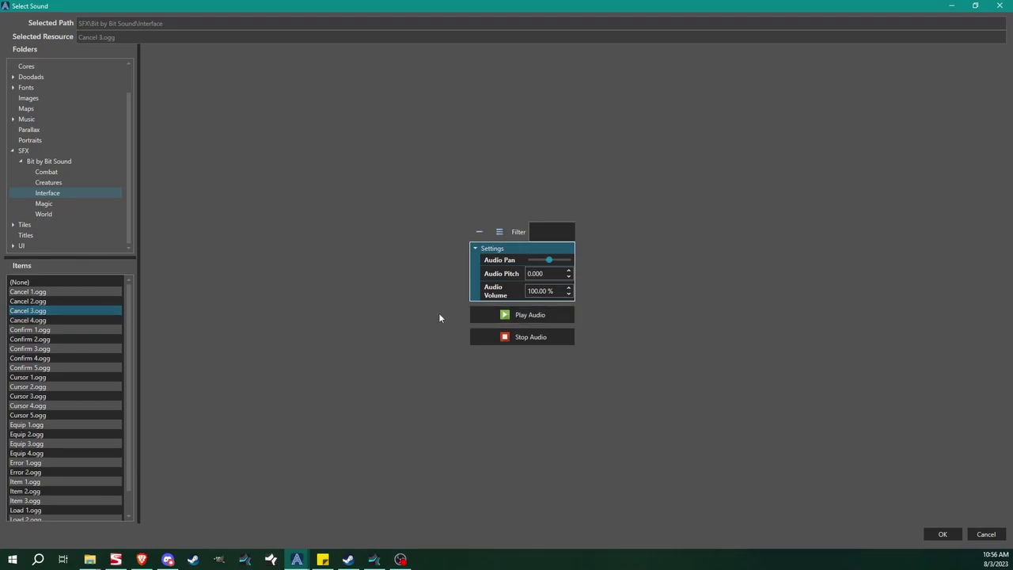
Select Cursor 4.ogg as the character sound, clear its audio pitch entry and preview it.
left_click(38, 406)
left_click(519, 316)
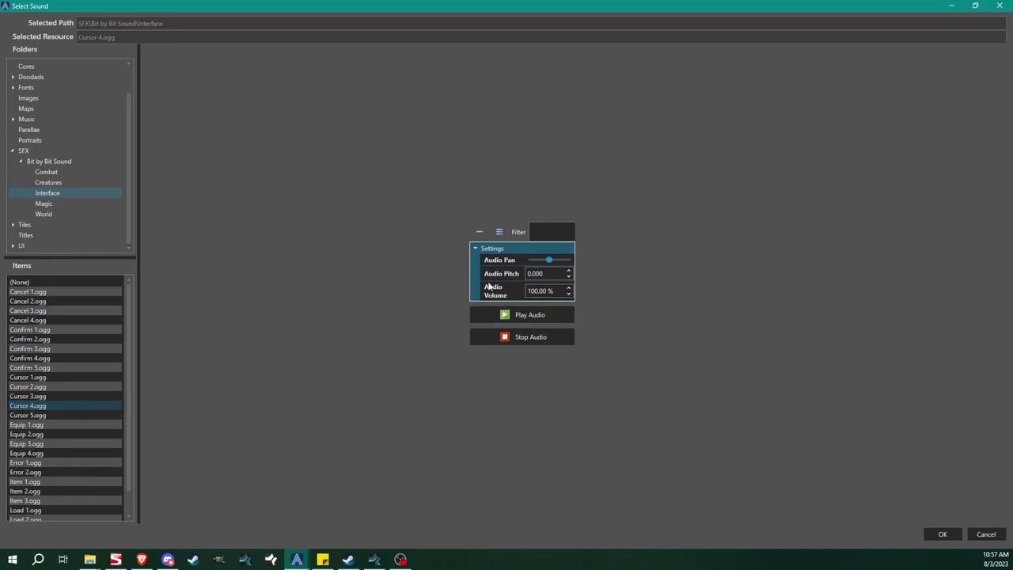
left_click(556, 291)
double_click(554, 274)
key("BackSpace")
key("Return")
left_click(526, 315)
Set the sound's audio volume to 7, accept the sound and save the database changes.
left_click(556, 289)
type("7")
left_click(940, 533)
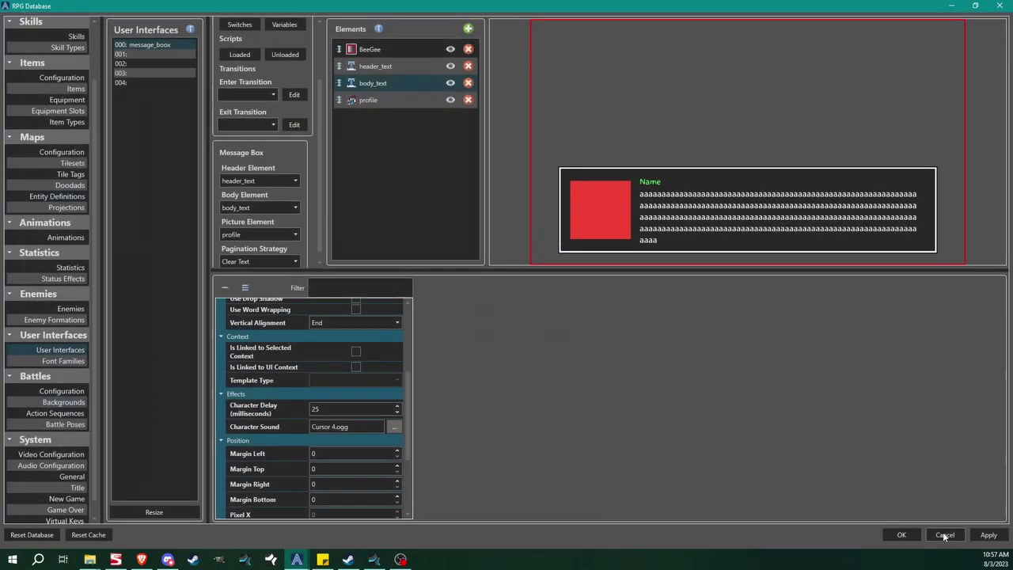
left_click(901, 534)
Playtest the game, walk the hero below the lich and trigger its message to check the character sound, then dismiss it.
left_click(997, 38)
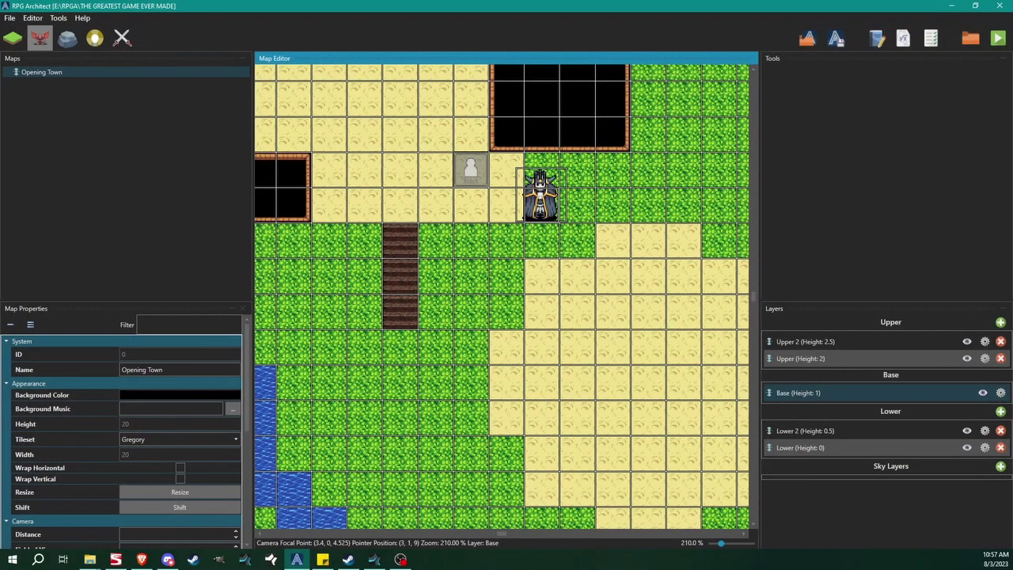
left_click_drag(124, 261, 470, 80)
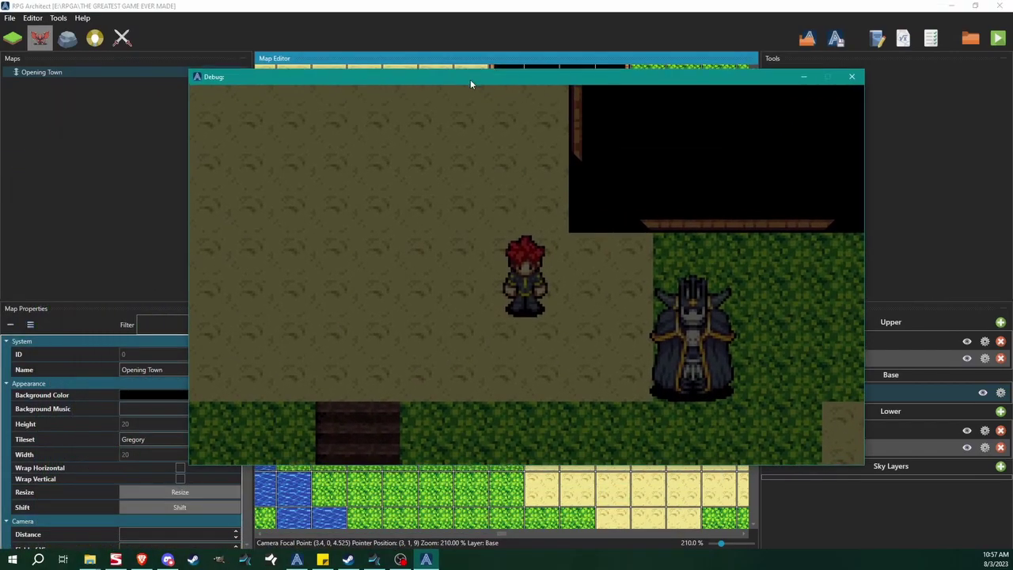
key("Down")
key("Right")
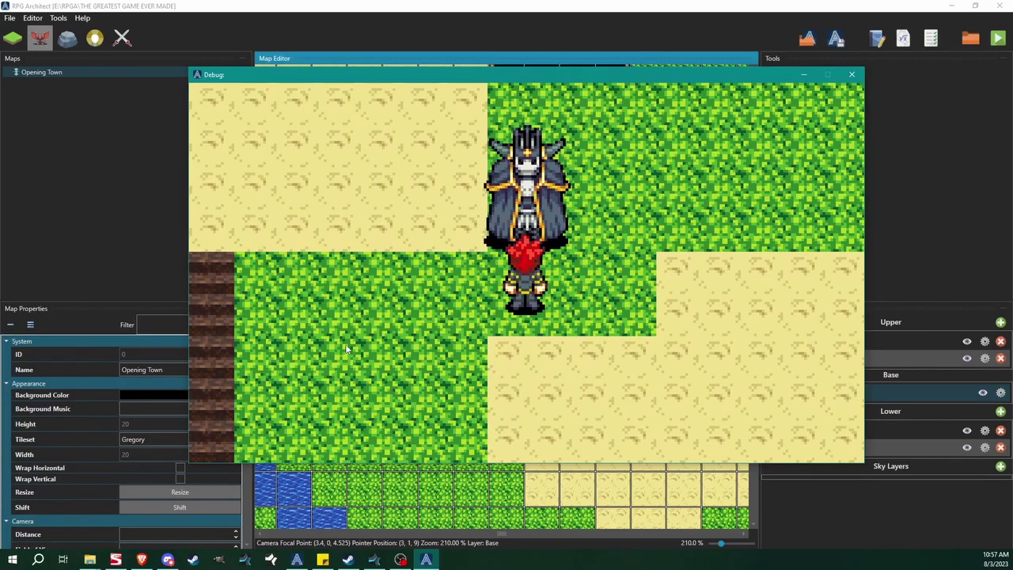
key("Return")
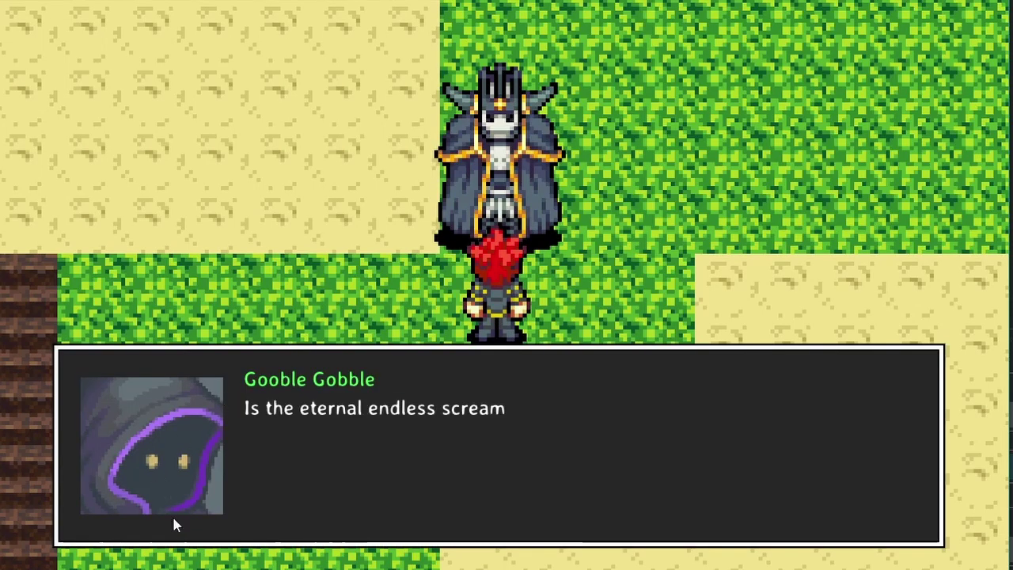
key("Return")
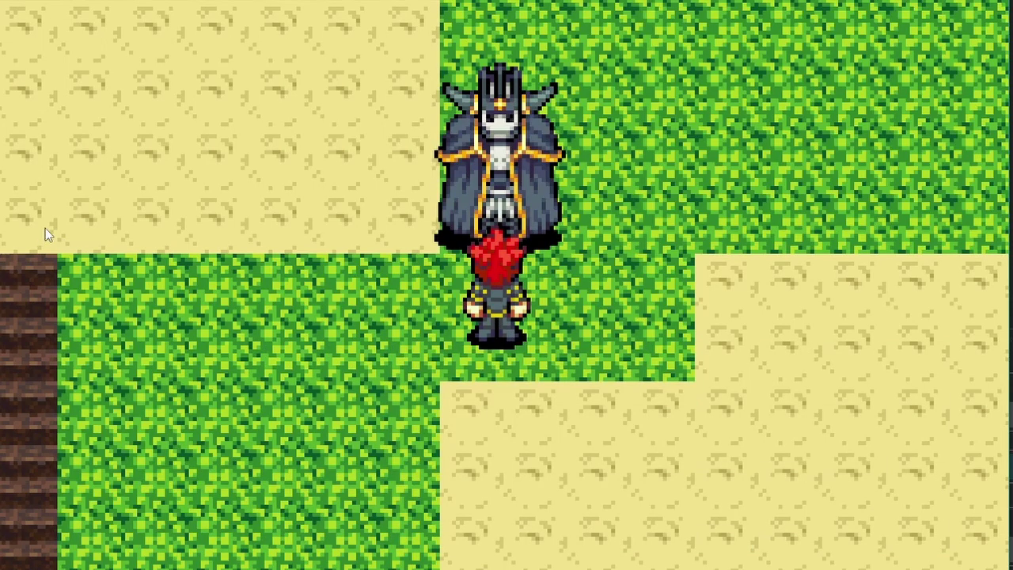
Trigger the lich's message once more to check the text and typing sound, dismiss it and end the playtest.
key("Return")
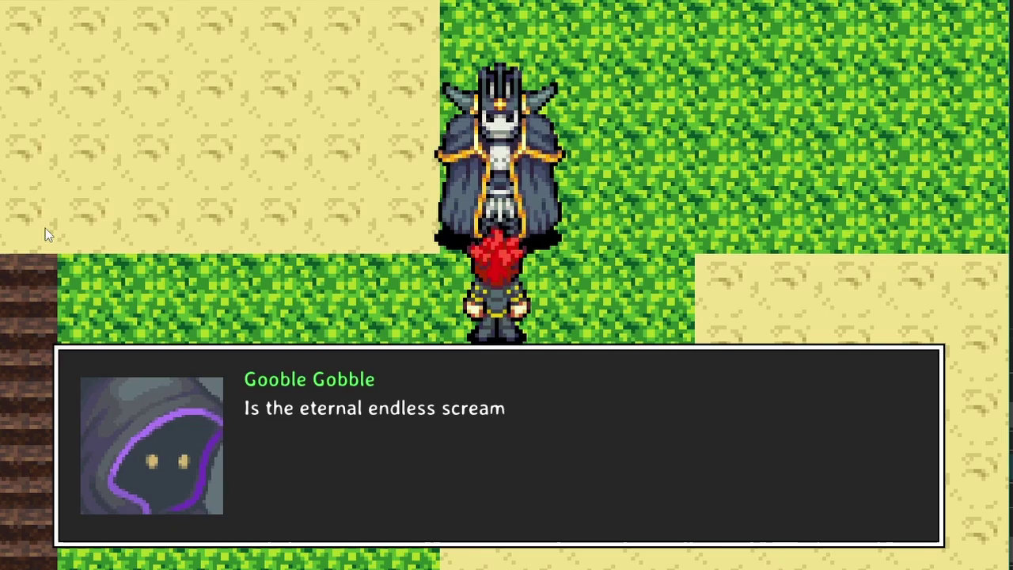
key("Return")
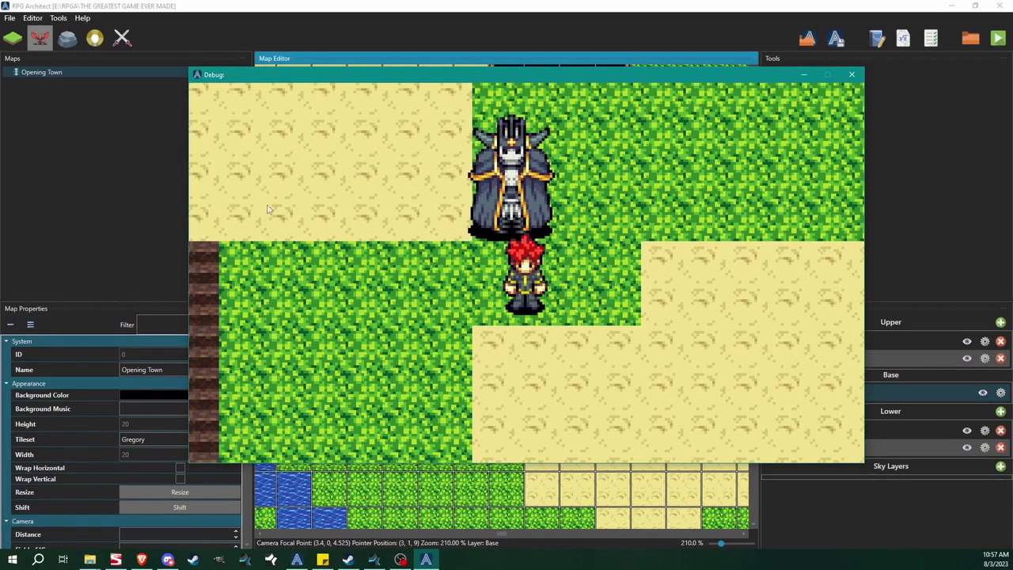
left_click(851, 74)
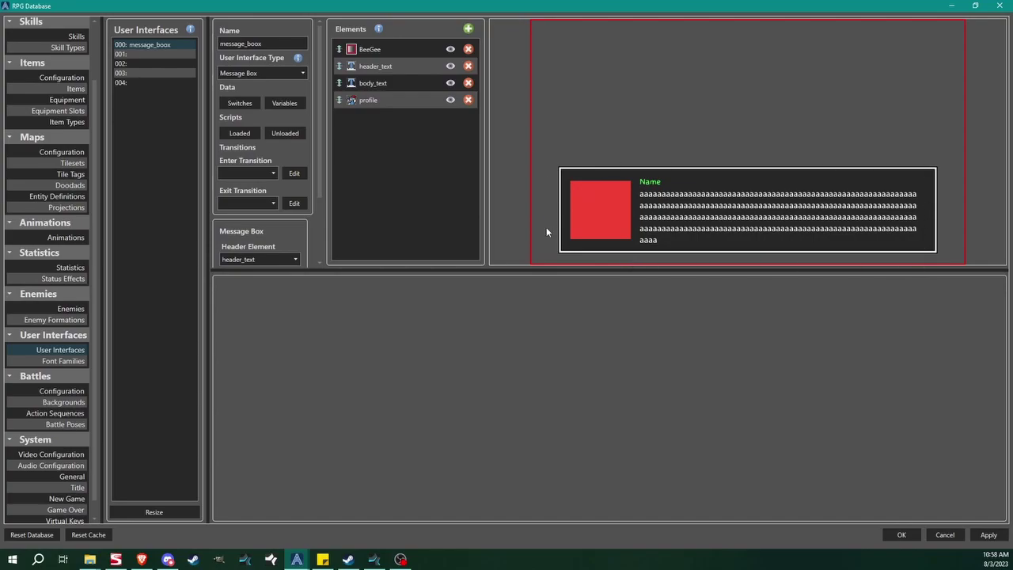
Duplicate the message_boox user interface into slot 001 and rename the copy message_boox_top.
right_click(148, 46)
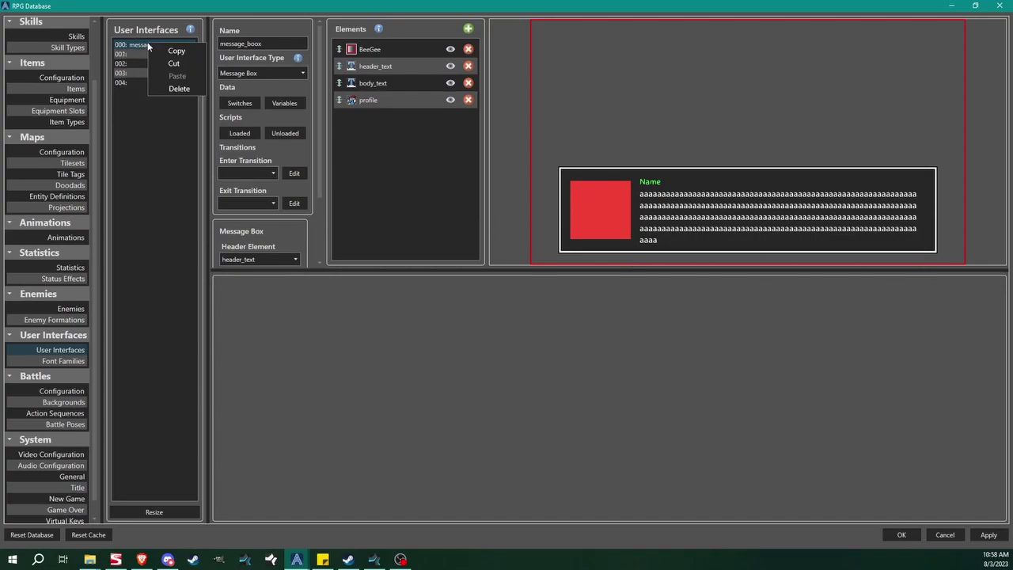
left_click(175, 53)
right_click(152, 57)
left_click(183, 91)
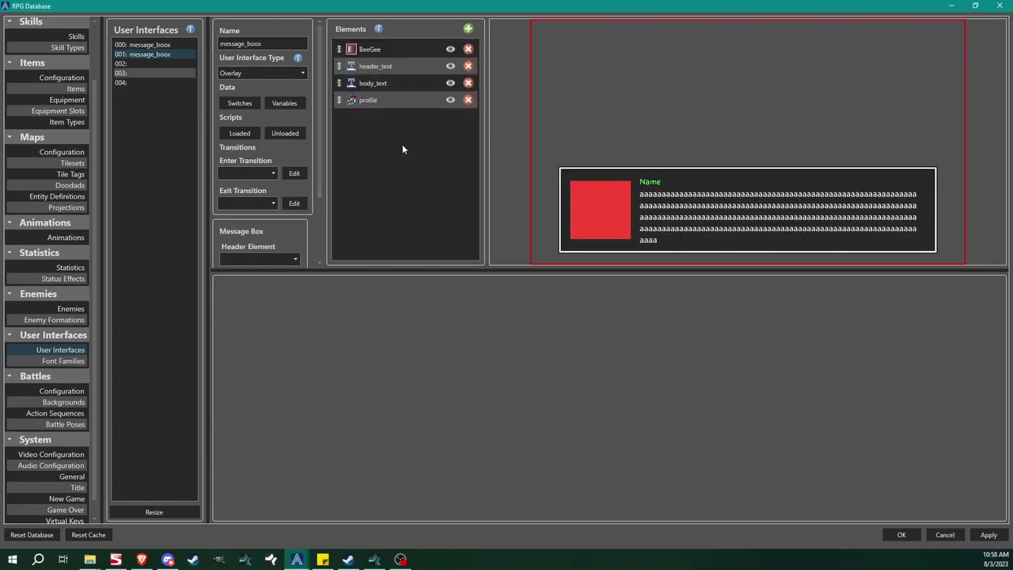
left_click(281, 44)
type("_top")
Move the BeeGee background of message_boox_top to the upper screen area by setting its Relative Y to 7%.
left_click(411, 50)
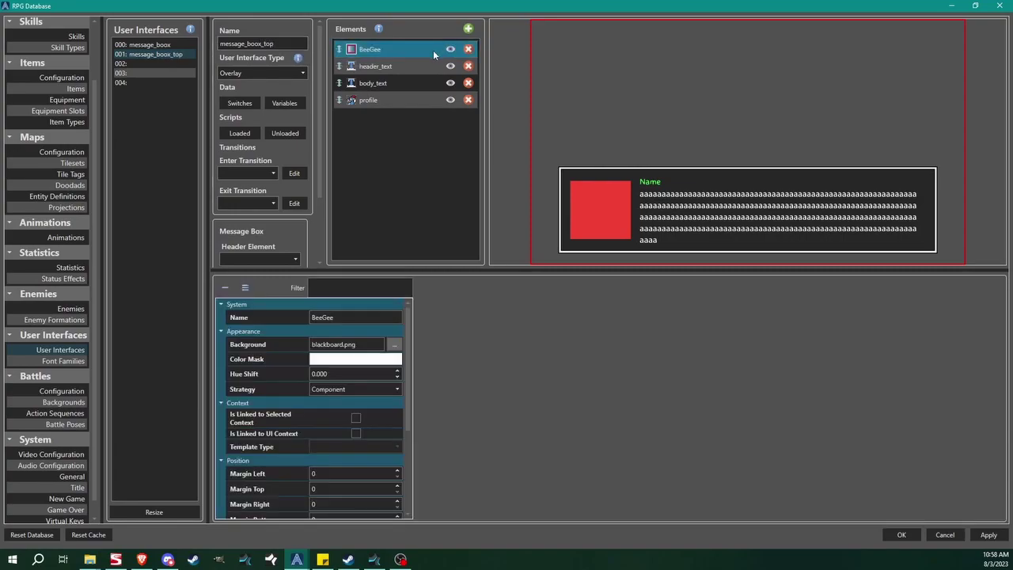
scroll(261, 469, "down", 5)
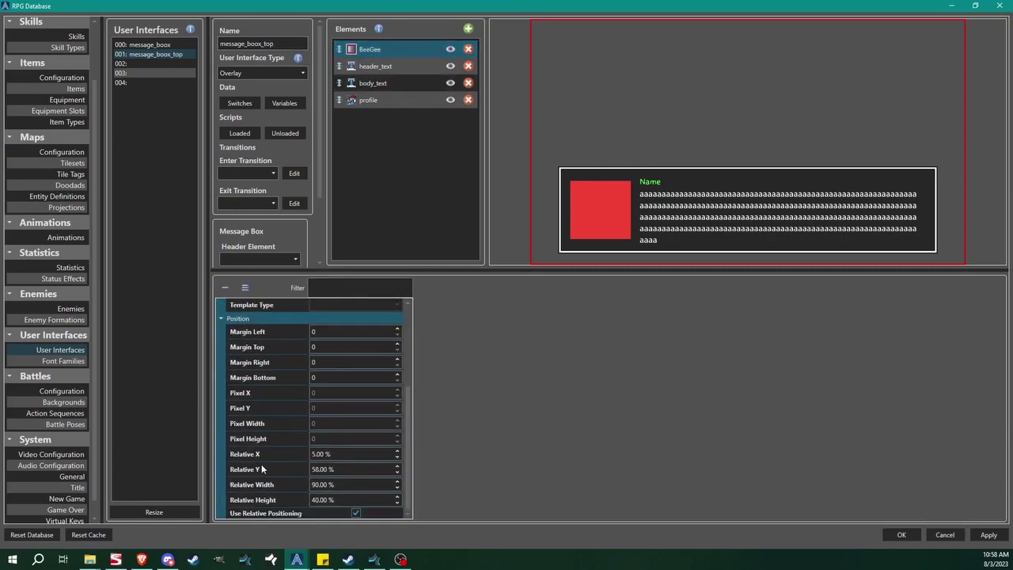
left_click(360, 469)
left_click_drag(365, 467, 281, 465)
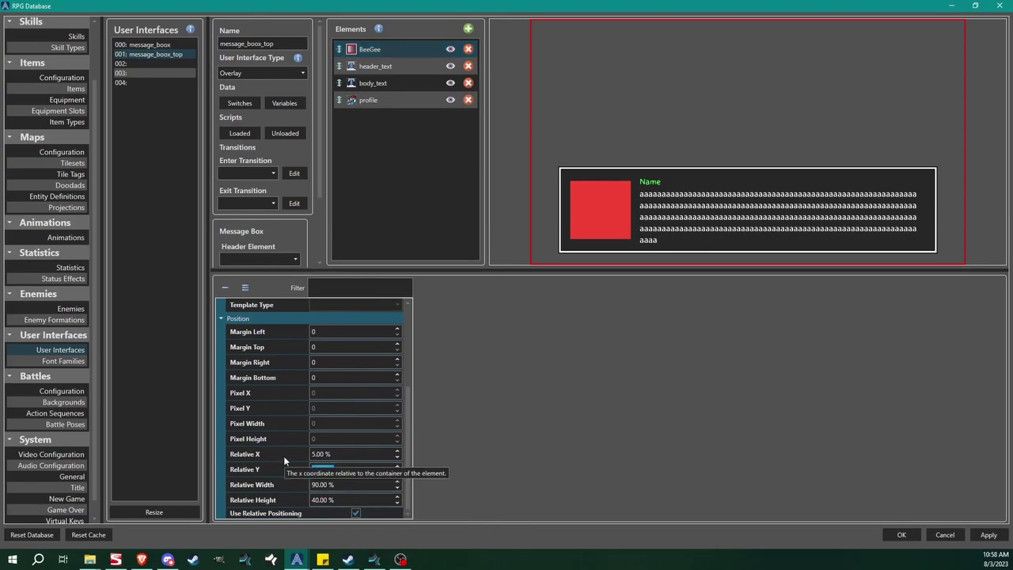
type("80")
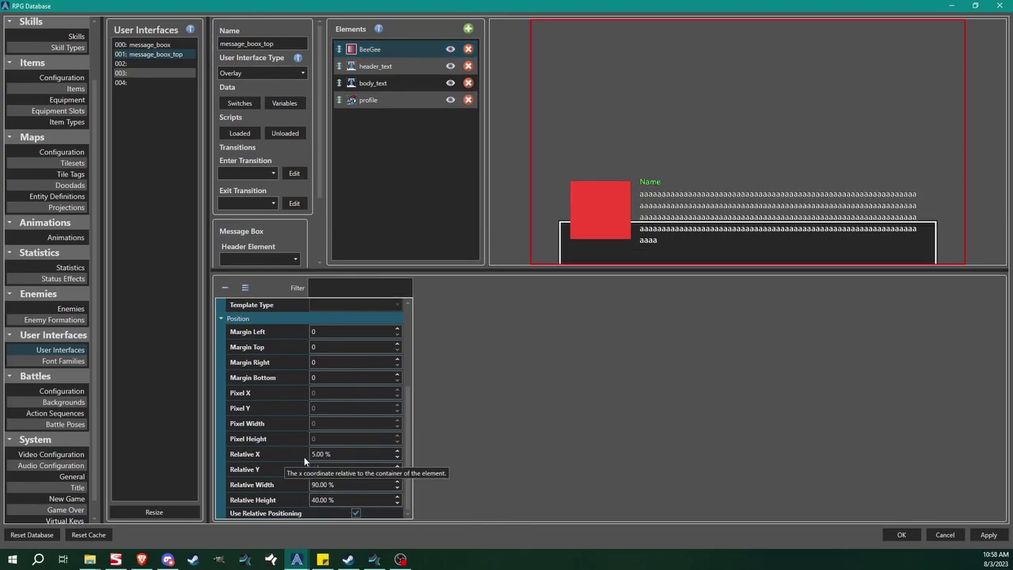
double_click(345, 469)
type("0")
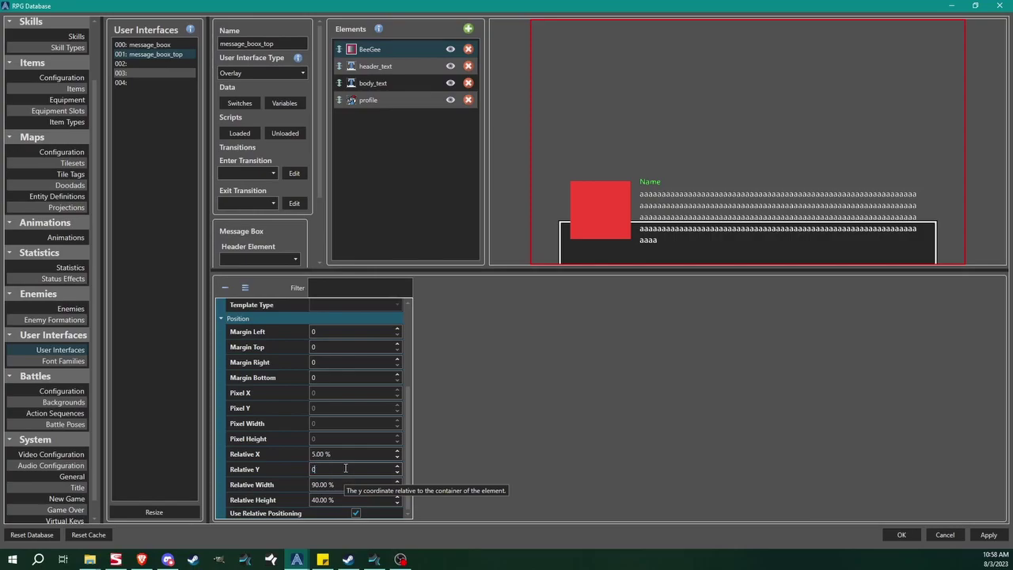
type("7")
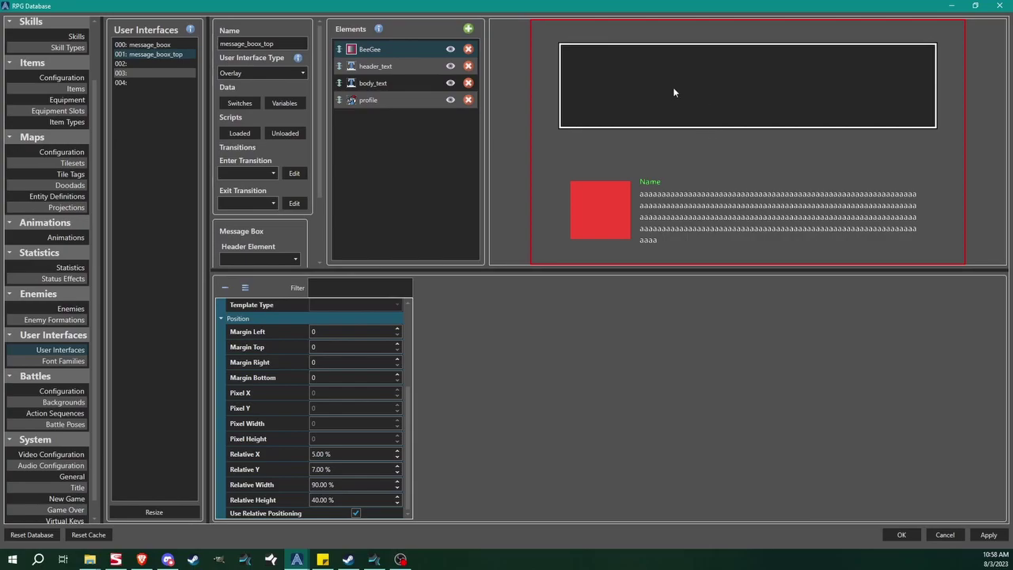
Check the position settings of header_text in message_boox_top and accept the database changes.
left_click(375, 65)
left_click_drag(407, 318, 408, 498)
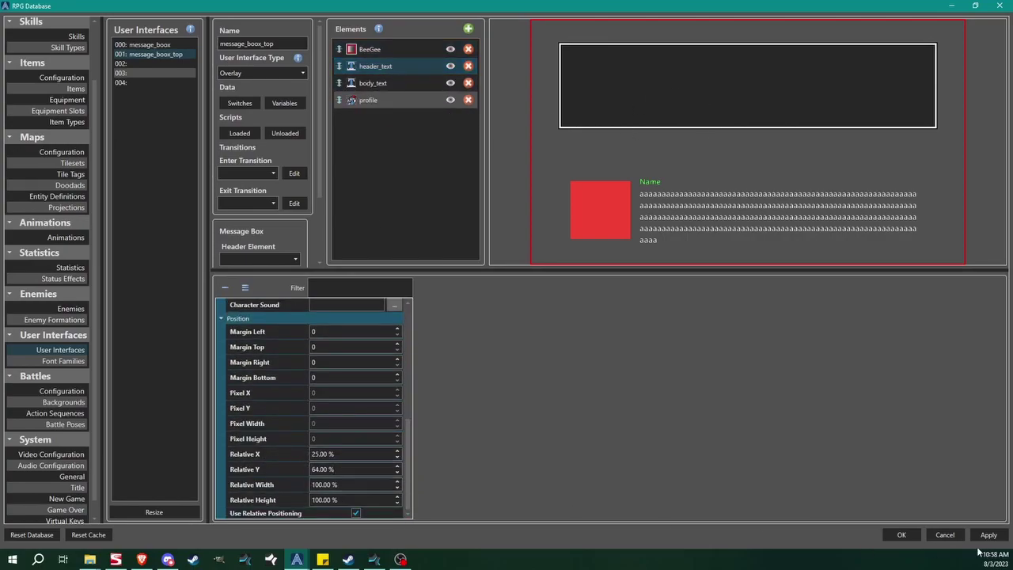
left_click(904, 538)
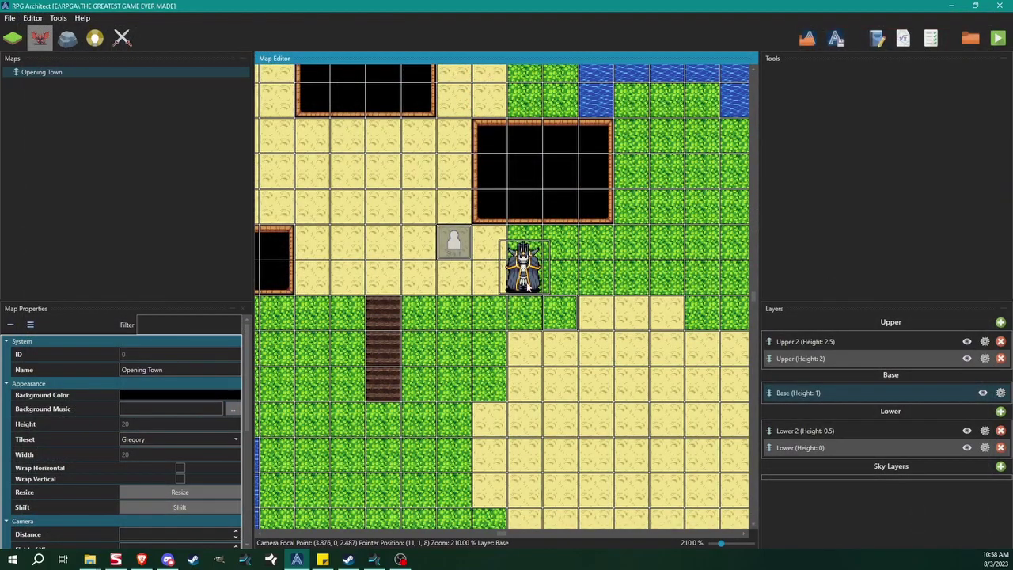
Open the lich event's Display Static Message command and choose message_boox as its message template.
double_click(529, 284)
left_click(690, 165)
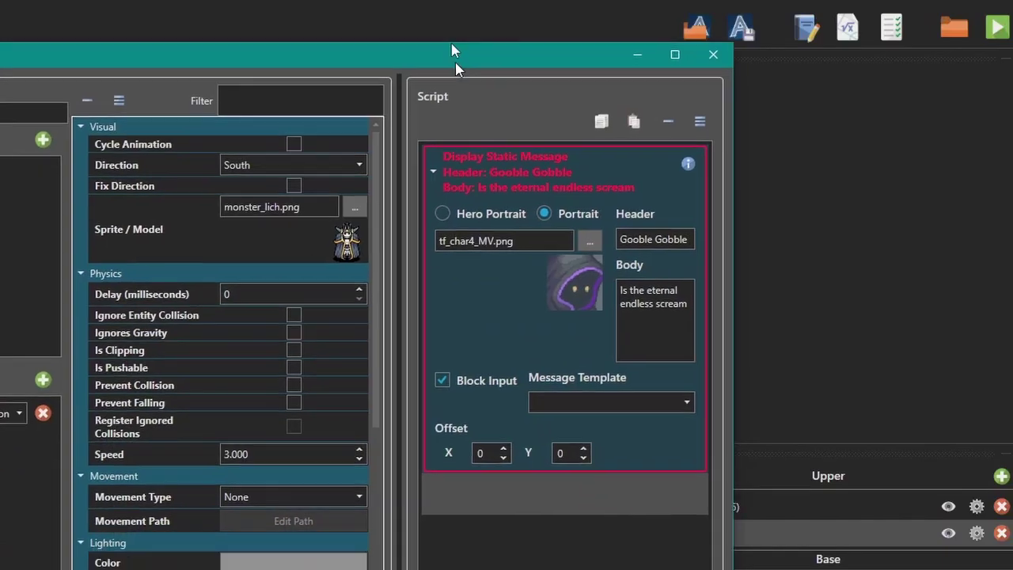
double_click(451, 50)
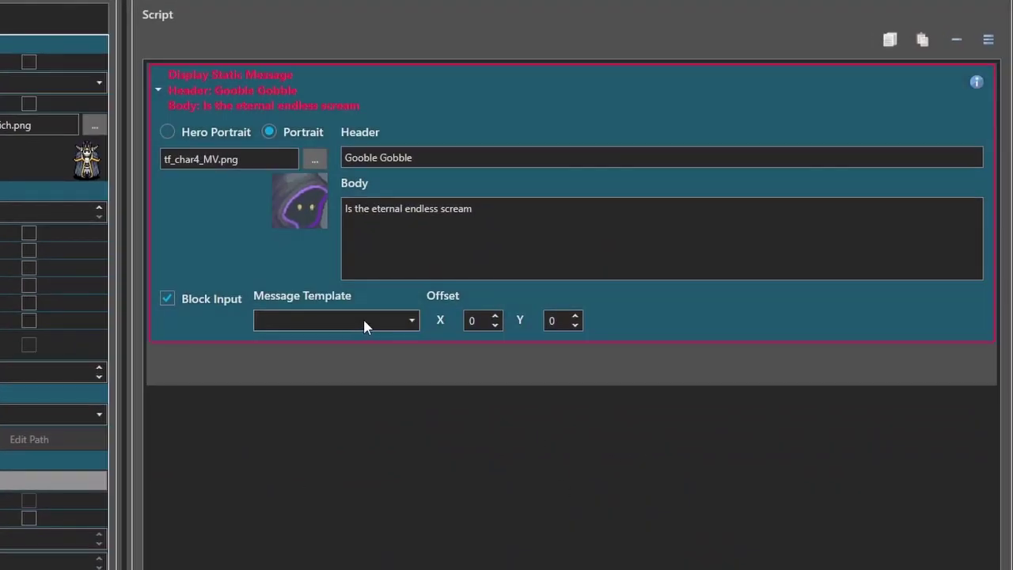
left_click(363, 320)
left_click(335, 319)
left_click(302, 321)
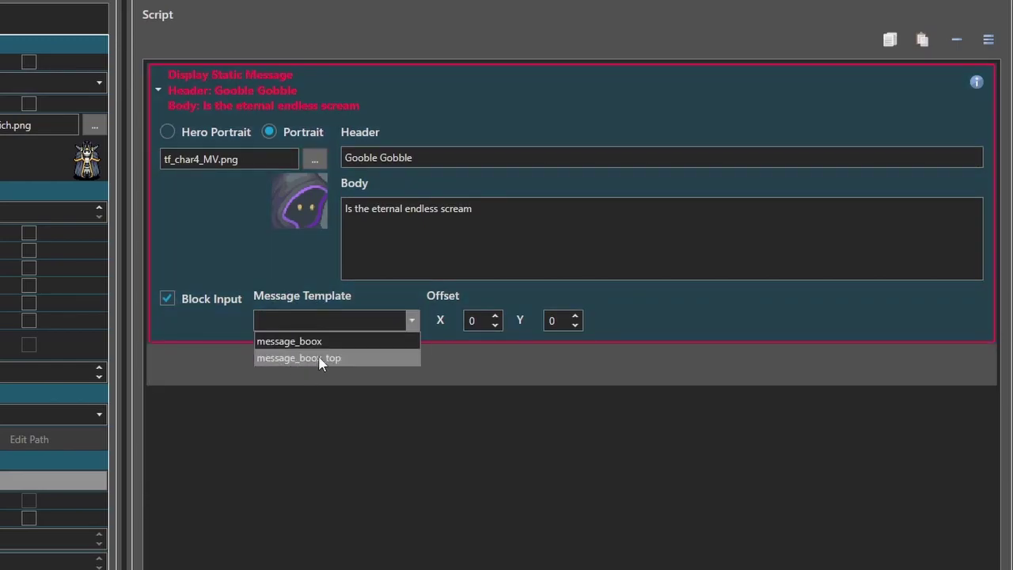
left_click(315, 342)
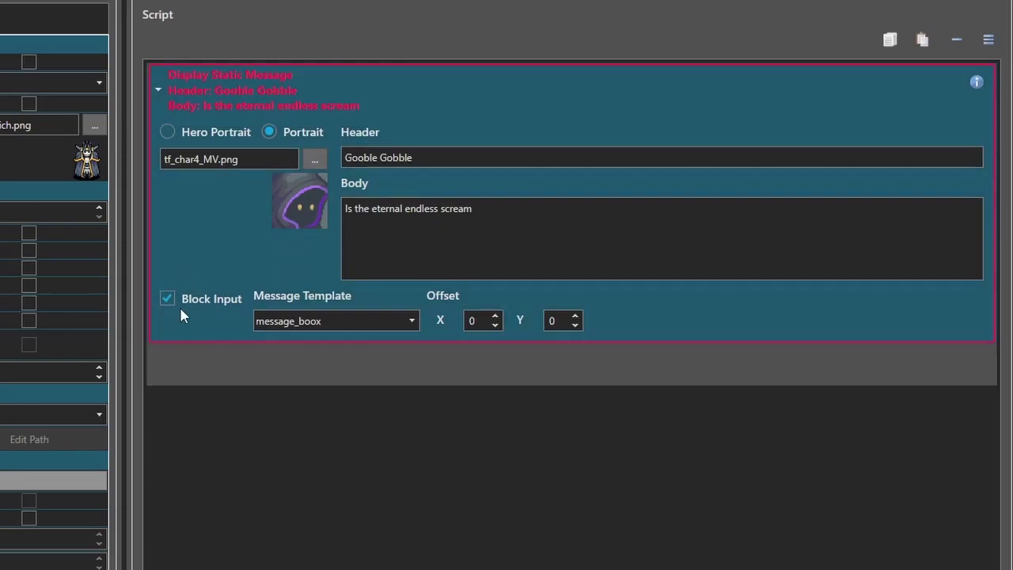
Switch the message to a Hero Portrait, try the party slot value and change the lookup to Reference.
left_click(166, 300)
left_click(167, 133)
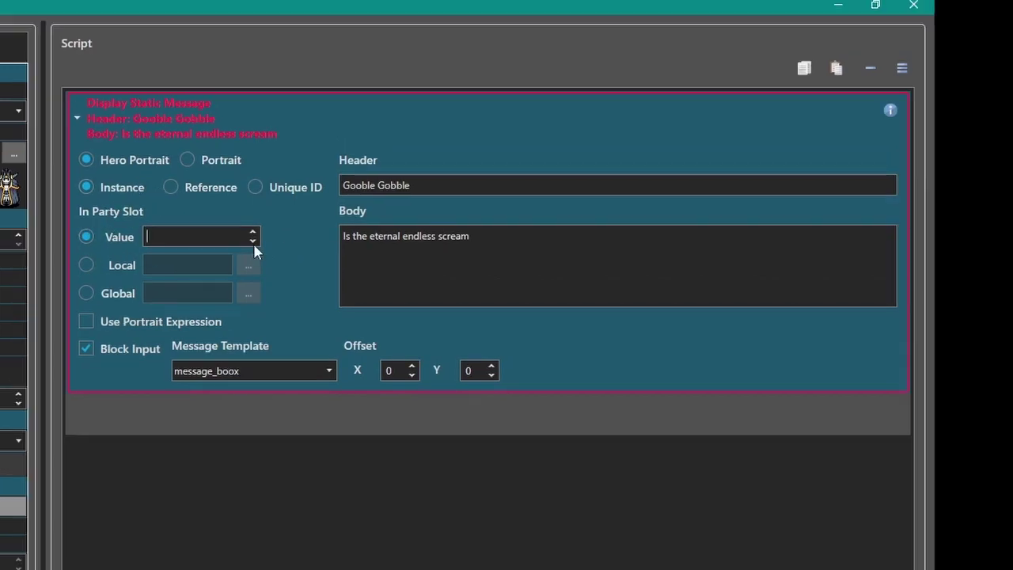
left_click(253, 232)
left_click(253, 232)
left_click(171, 188)
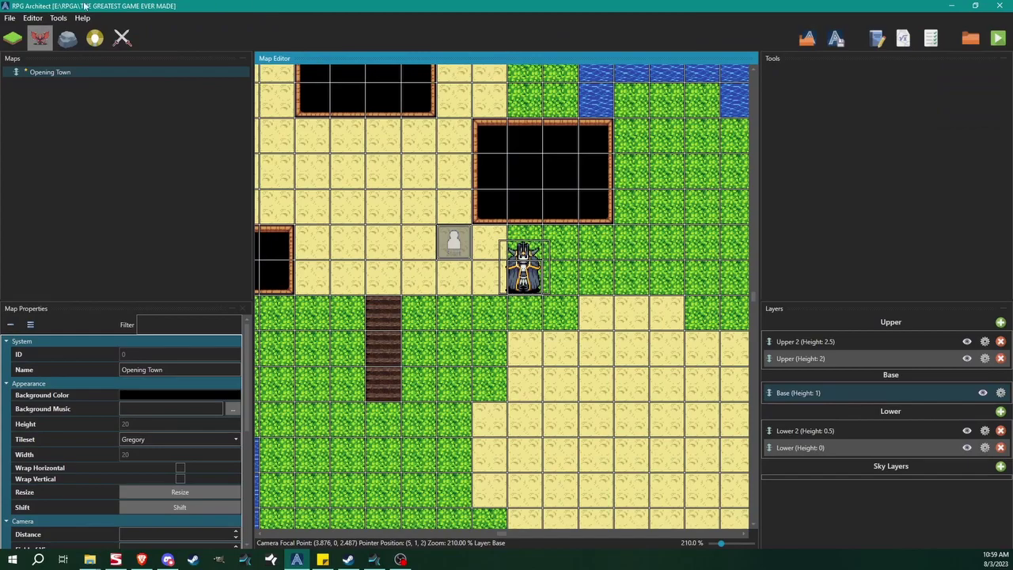
Examine the Gabbbb character and the empty slot 003 in the character database, and close it without changes.
left_click(58, 17)
left_click(80, 31)
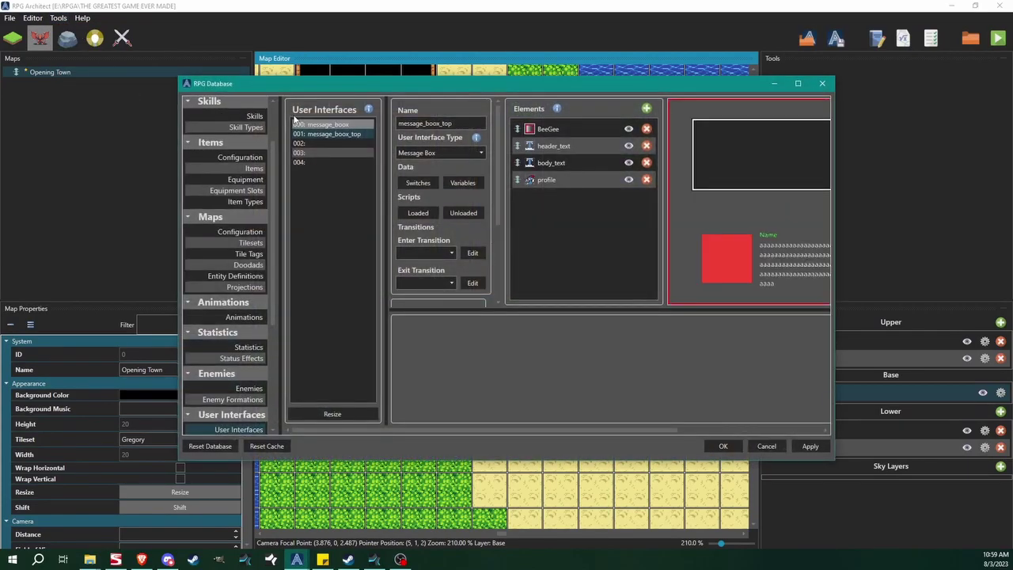
scroll(238, 127, "up", 3)
left_click(244, 118)
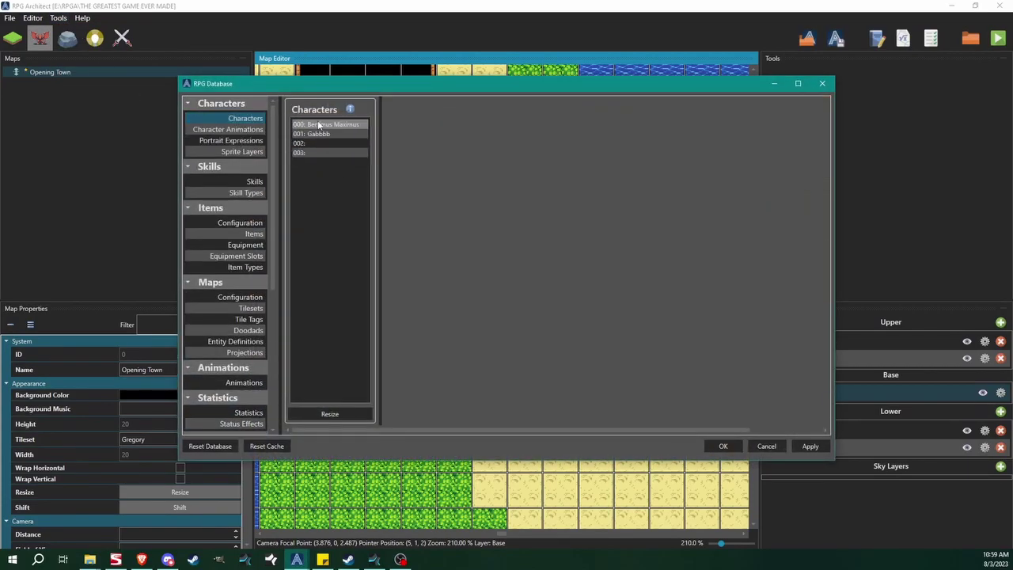
left_click(329, 136)
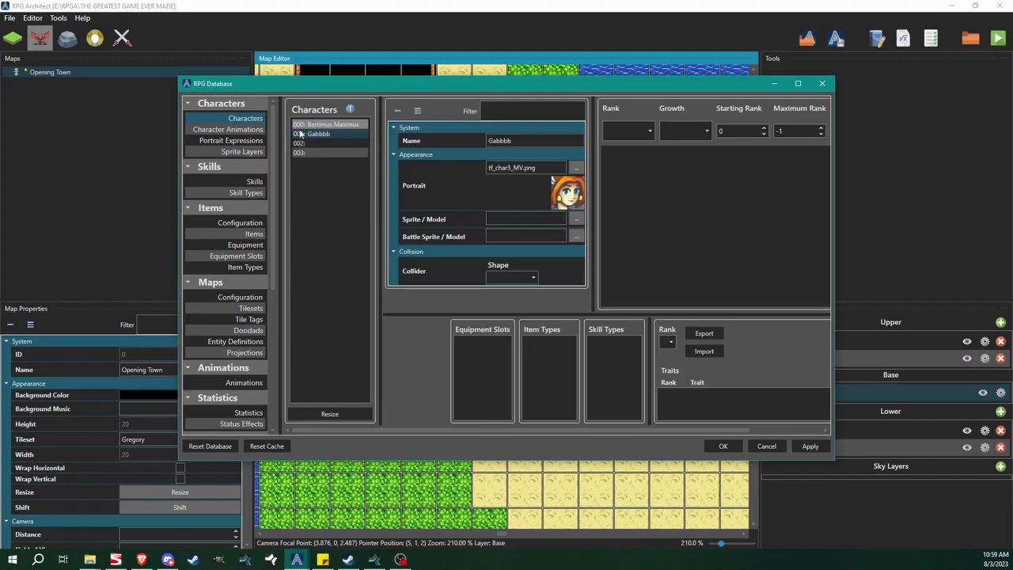
left_click(326, 134)
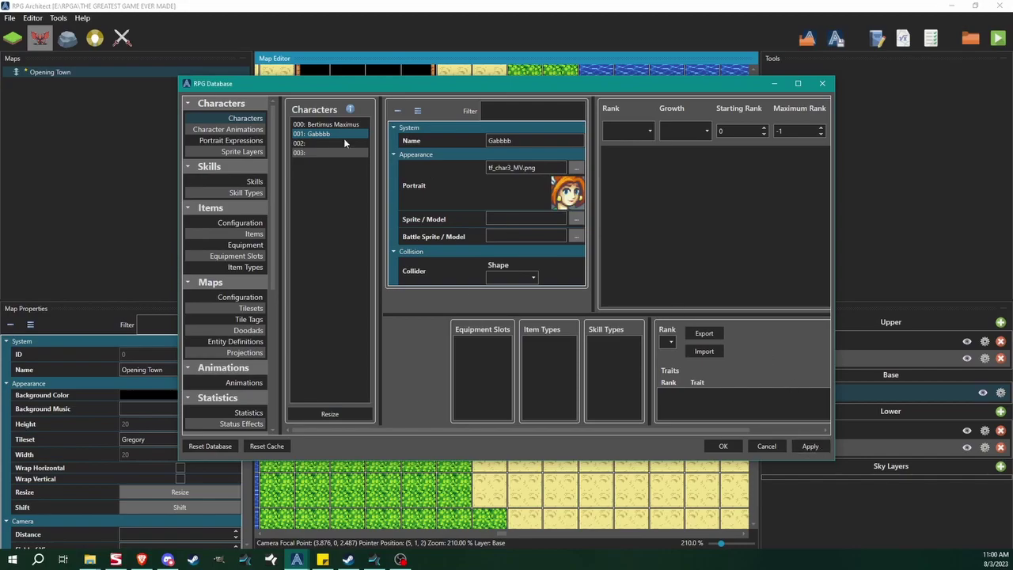
left_click(317, 154)
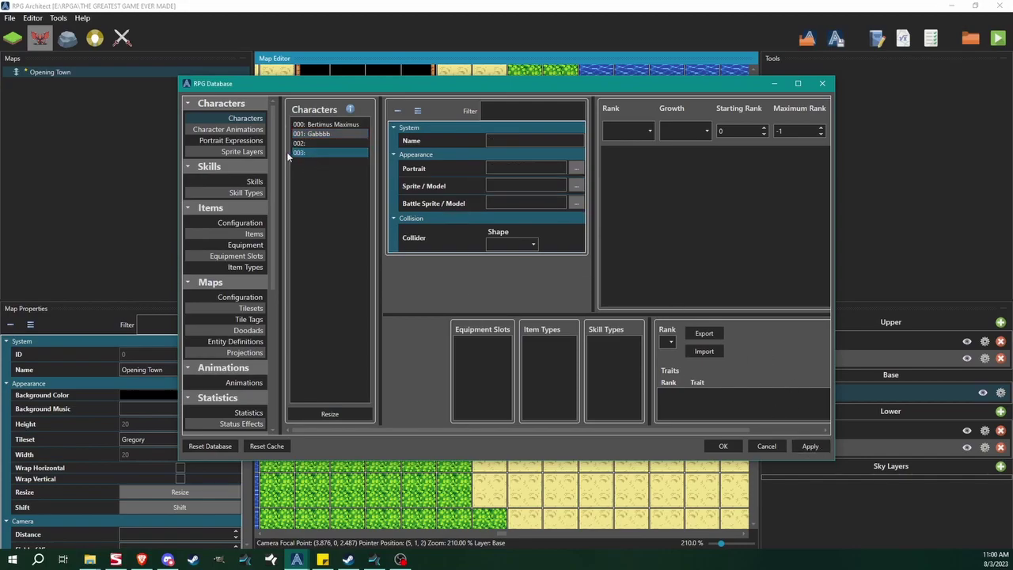
left_click(766, 446)
Reopen the lich's static message with its Hero Portrait lookup kept on Reference and enable Use Portrait Expression.
double_click(520, 269)
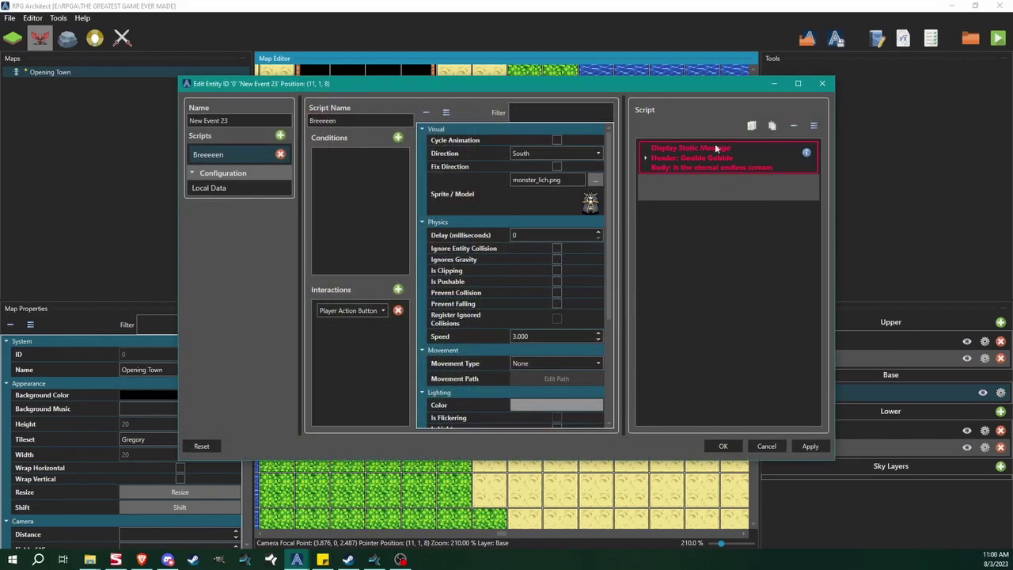
left_click(682, 161)
double_click(627, 83)
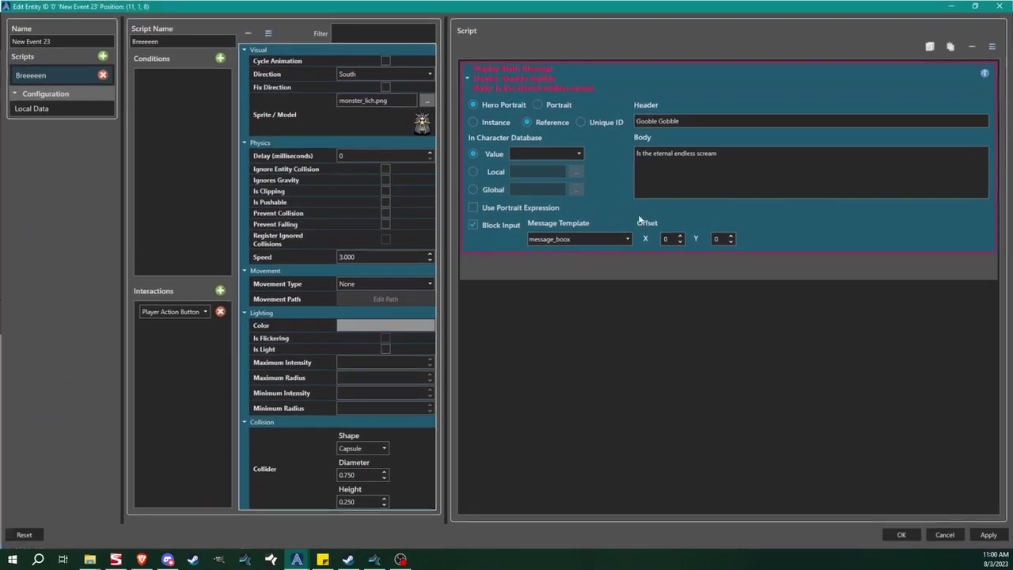
left_click(499, 123)
left_click(527, 122)
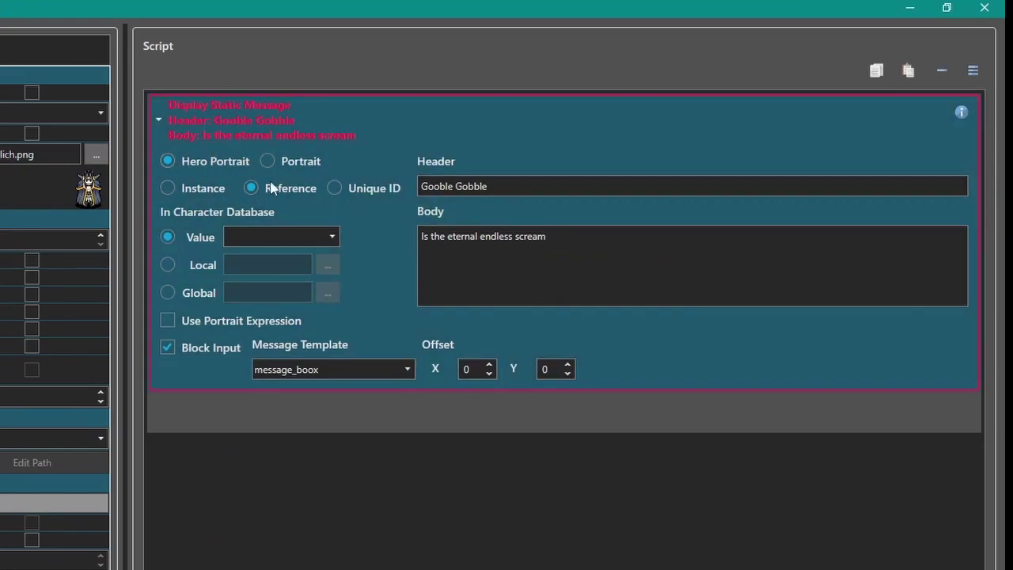
left_click(167, 320)
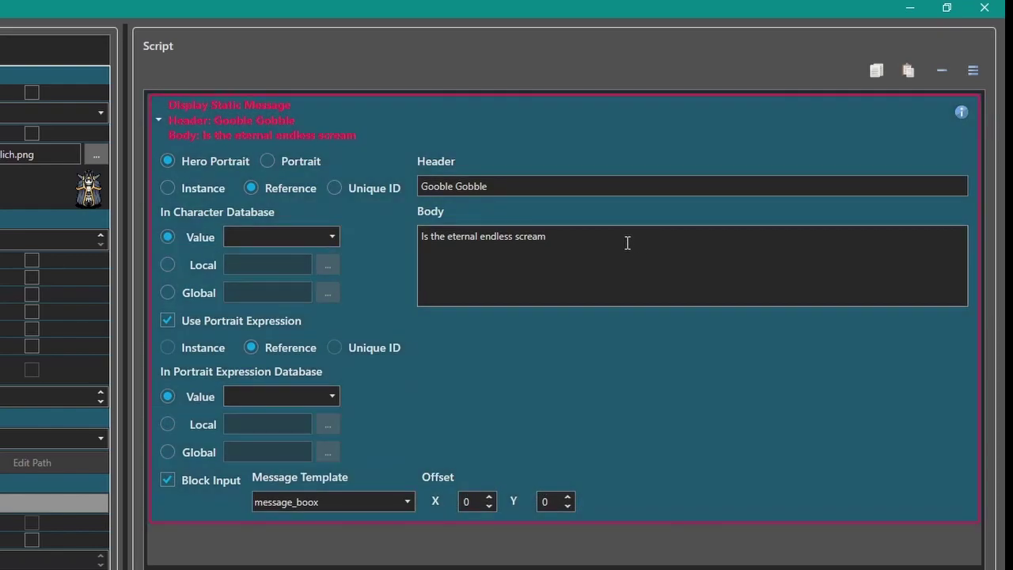
Set the message's Y offset to 50 and switch it back to the regular Portrait option.
key("Tab")
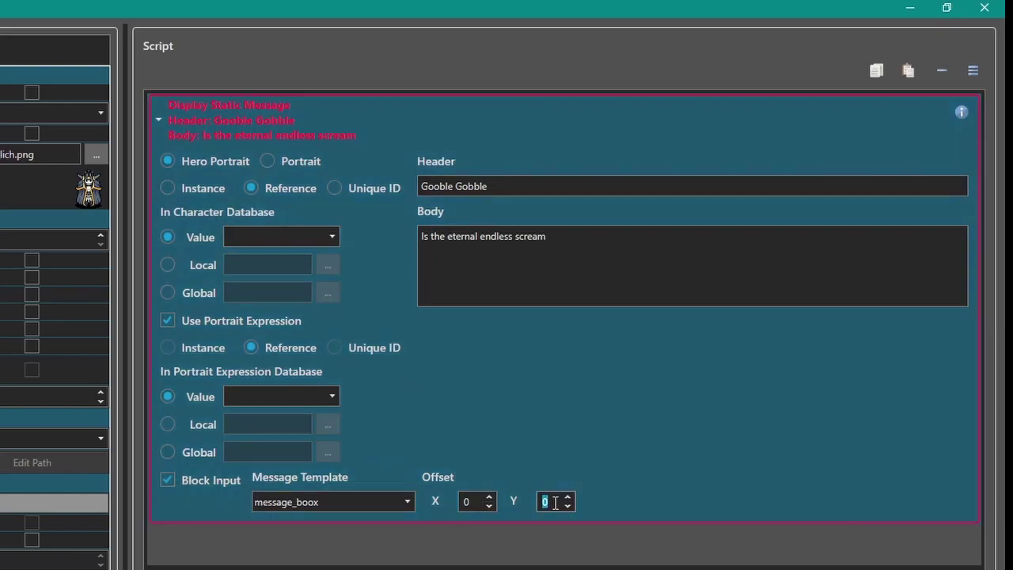
type("50")
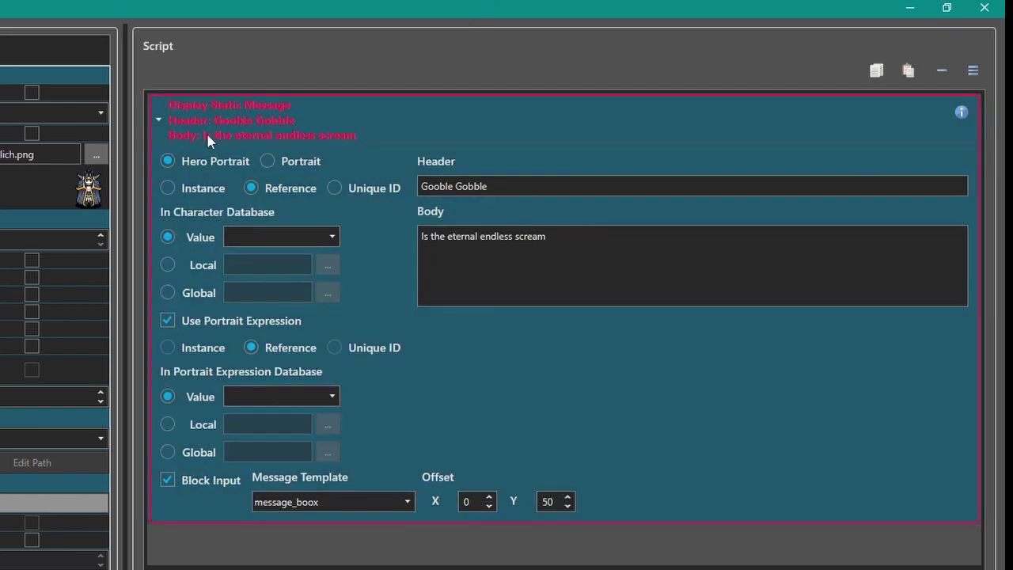
left_click(267, 160)
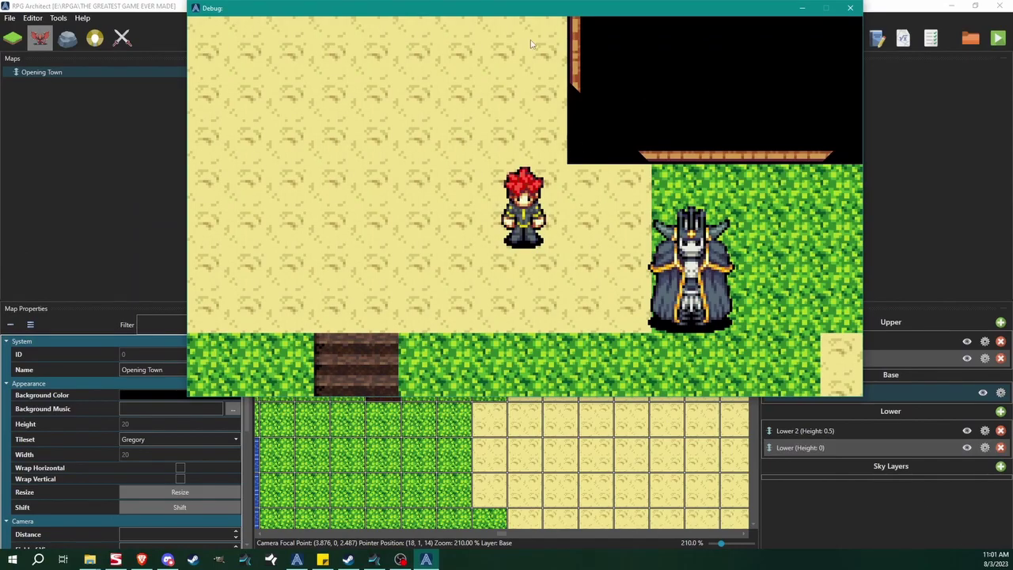
Playtest the game, walk the hero below the lich, trigger its message to check the offset, and end the test.
left_click_drag(478, 8, 455, 70)
key("Right")
key("Down")
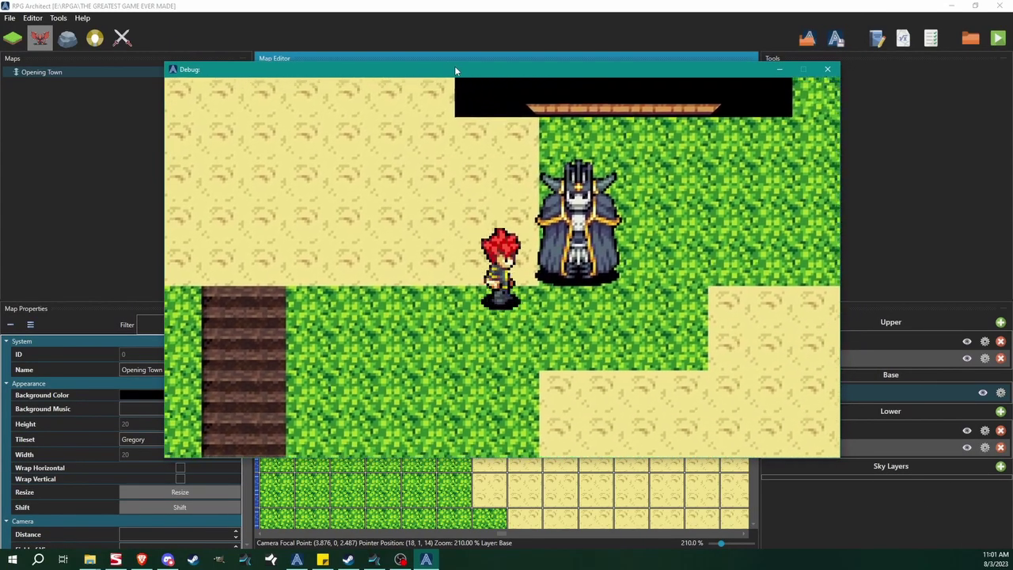
key("Up")
key("Return")
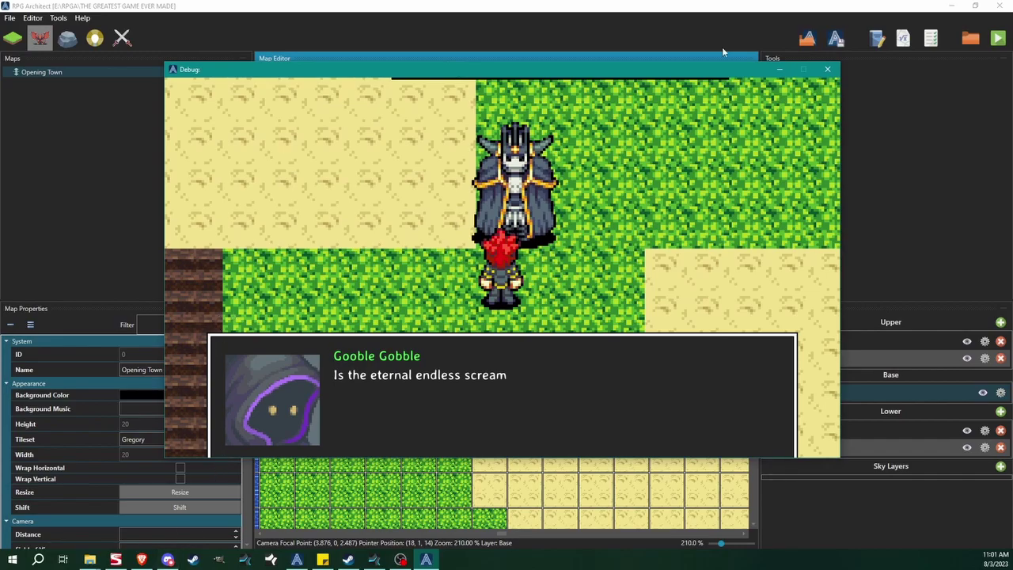
left_click(827, 69)
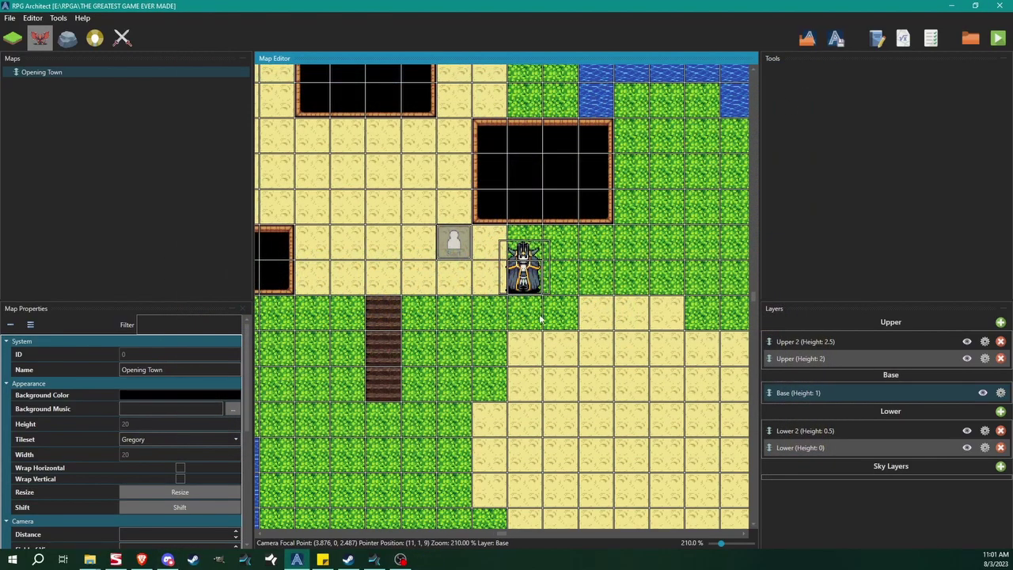
key("F9")
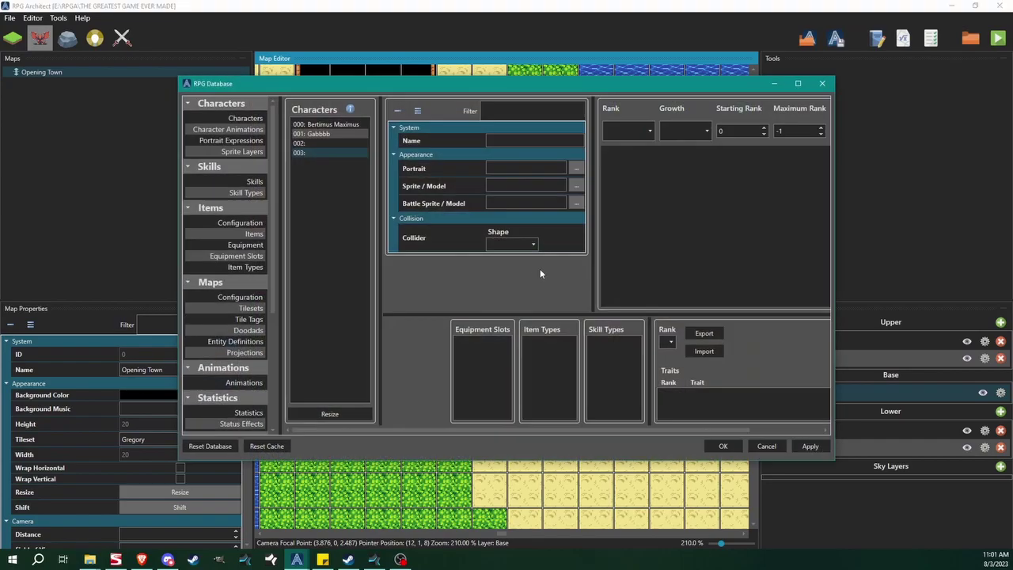
left_click_drag(480, 83, 486, 0)
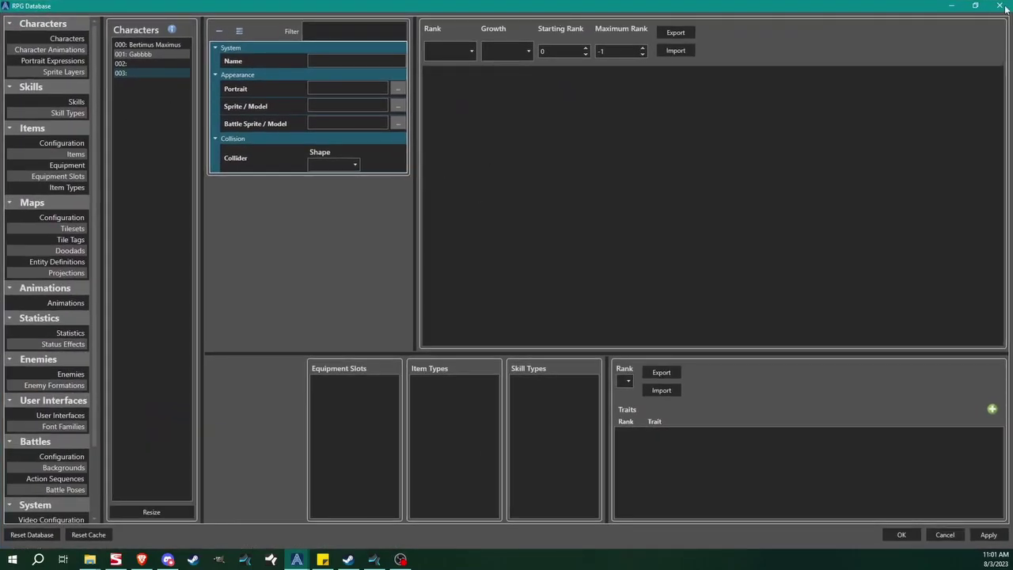
key("Escape")
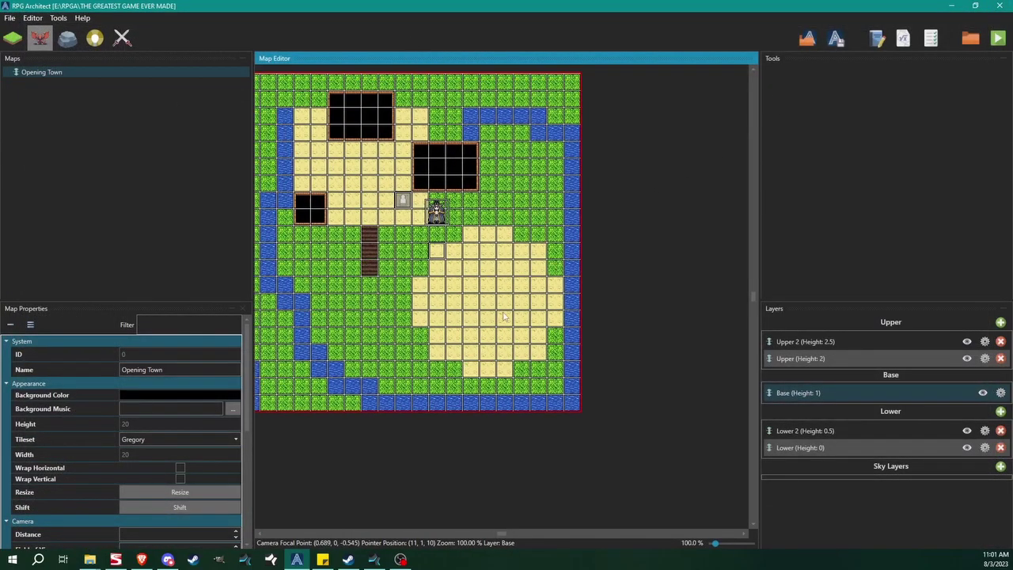
Reopen the lich's static message, keep the message_boox template, set the Y offset to -100 and save the event.
double_click(514, 258)
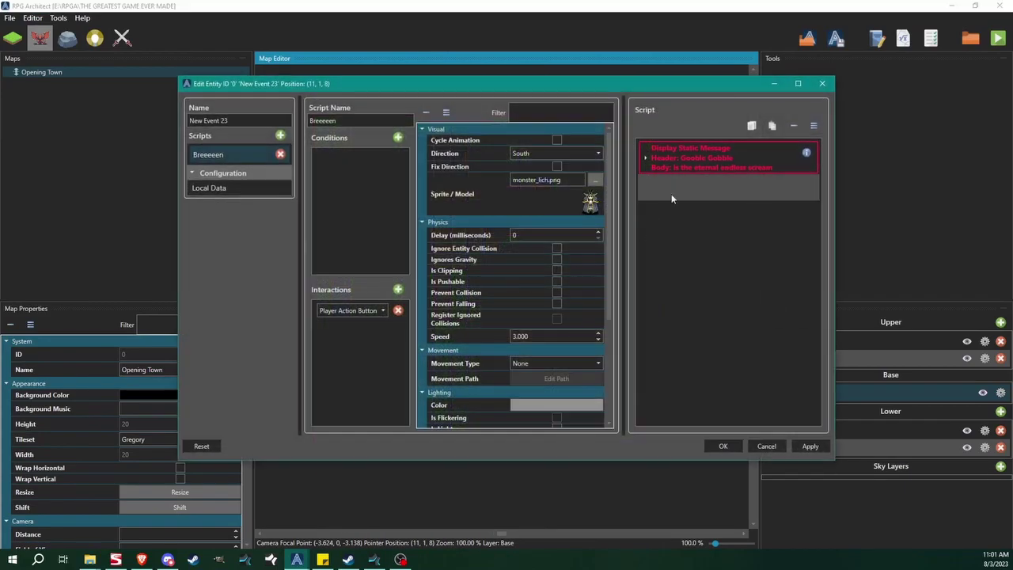
left_click(676, 163)
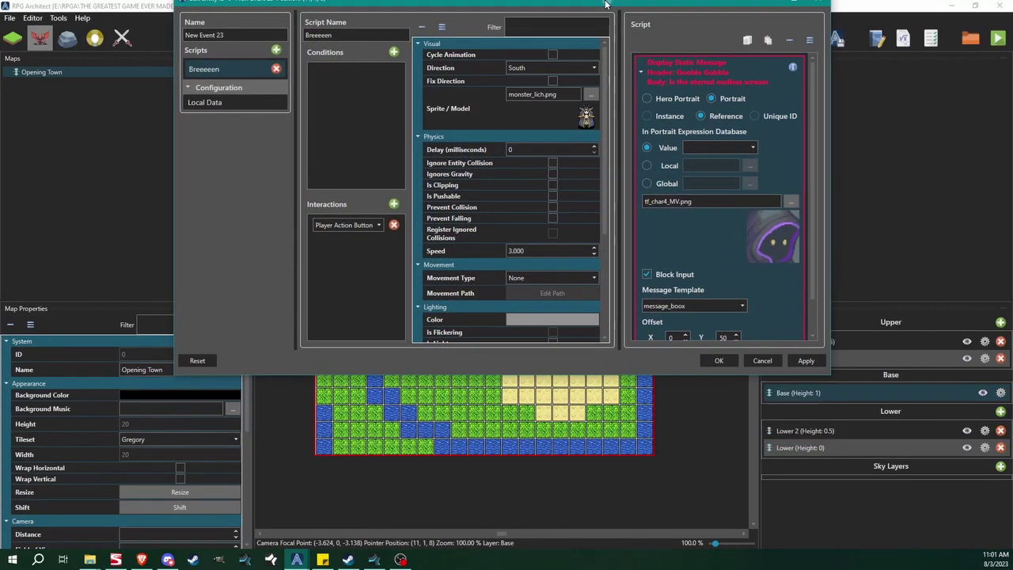
left_click(797, 84)
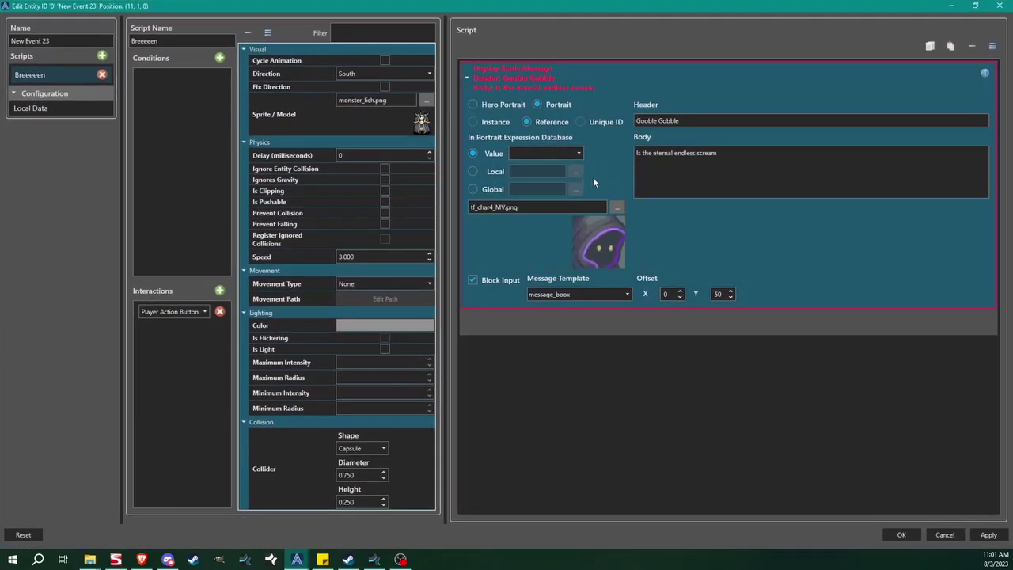
left_click(571, 298)
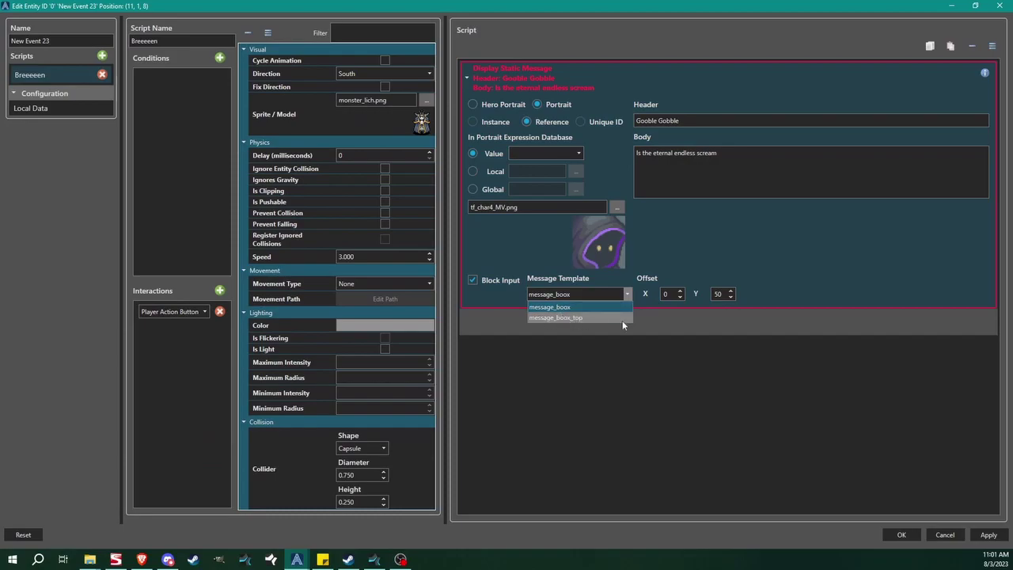
left_click(570, 306)
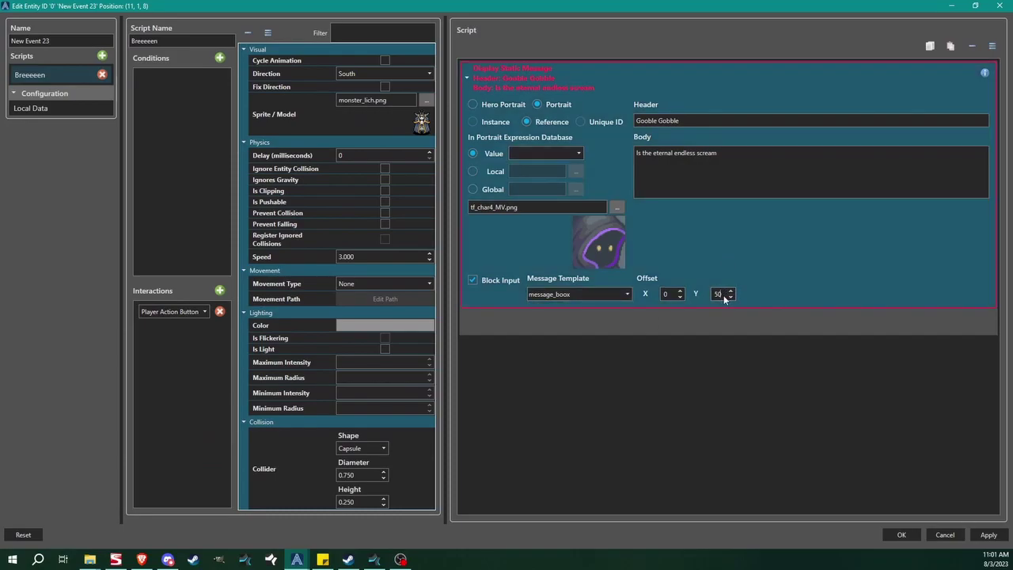
double_click(723, 294)
type("-100")
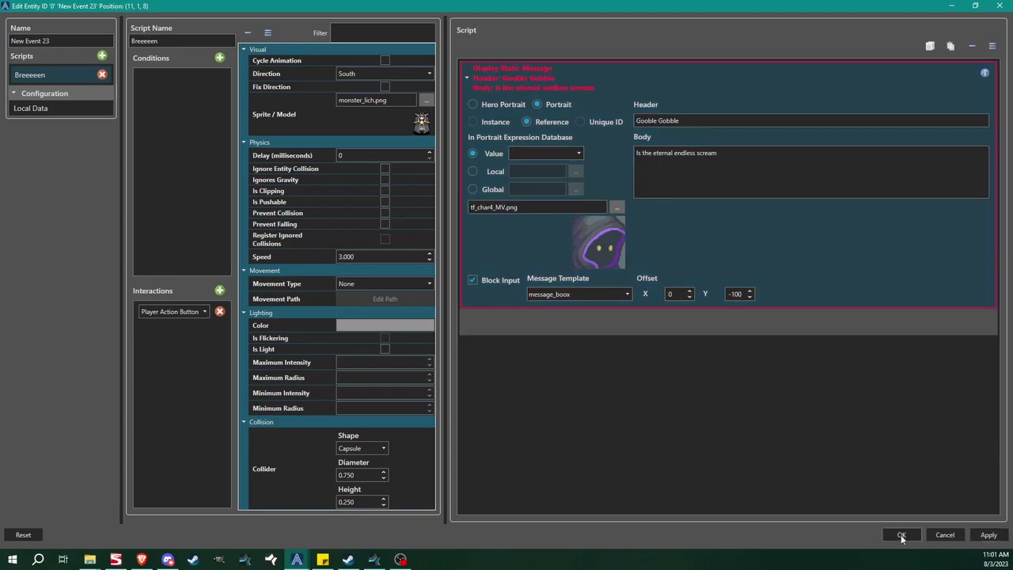
left_click(902, 534)
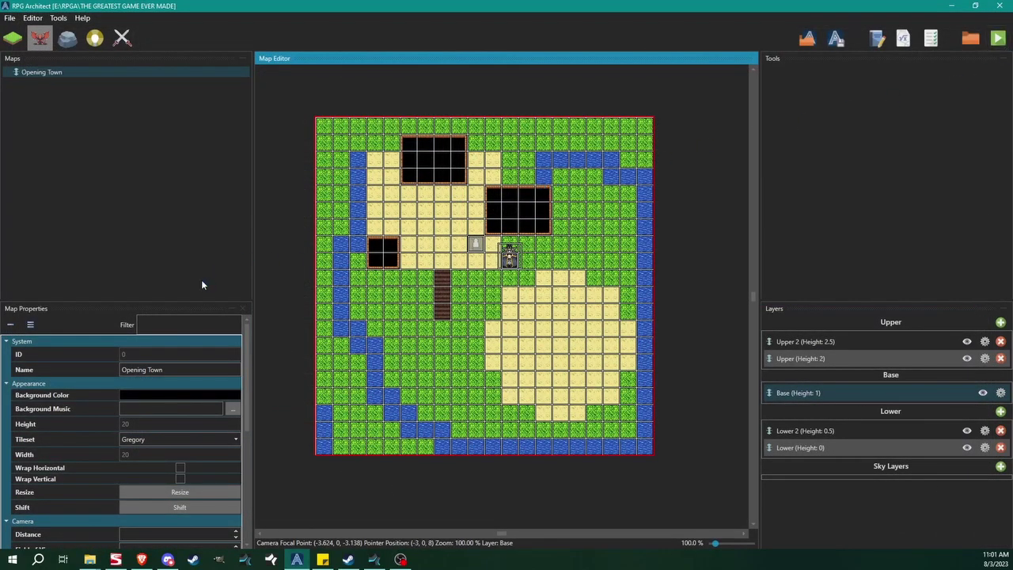
Playtest the game, walk the hero below the lich, trigger its message to check the new vertical offset, and end the test.
key("F5")
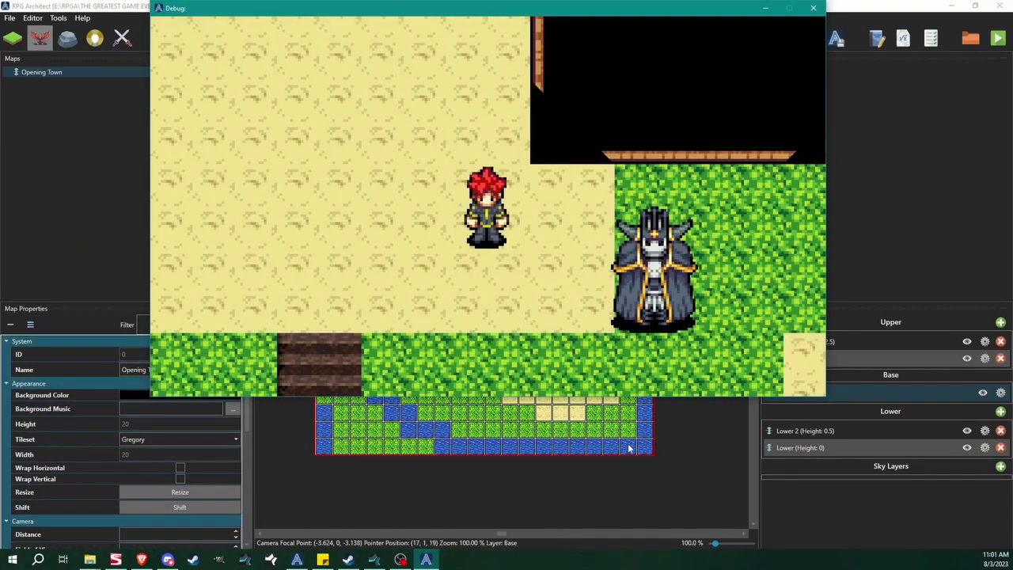
key("Right")
key("Down")
key("Up")
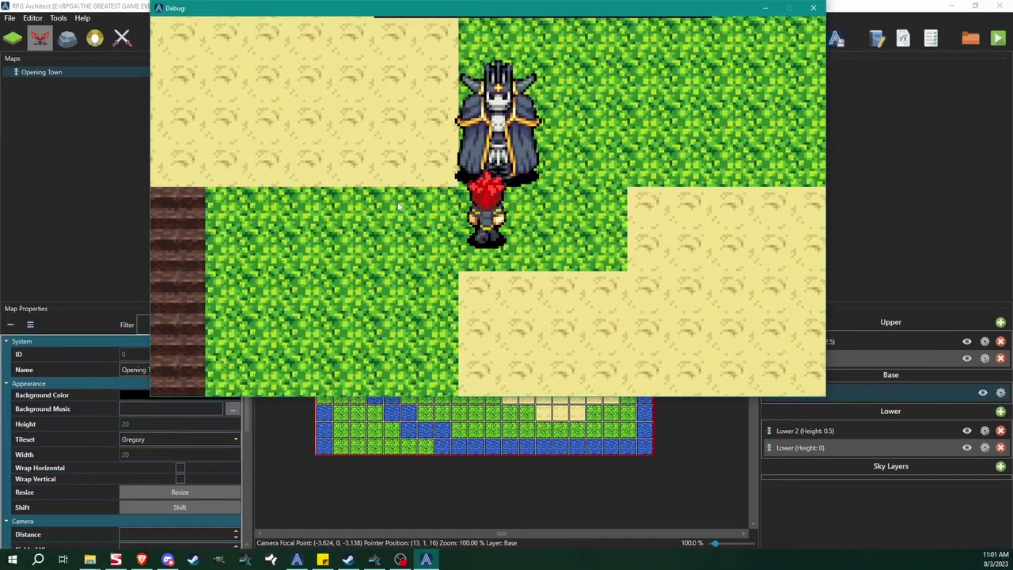
key("Return")
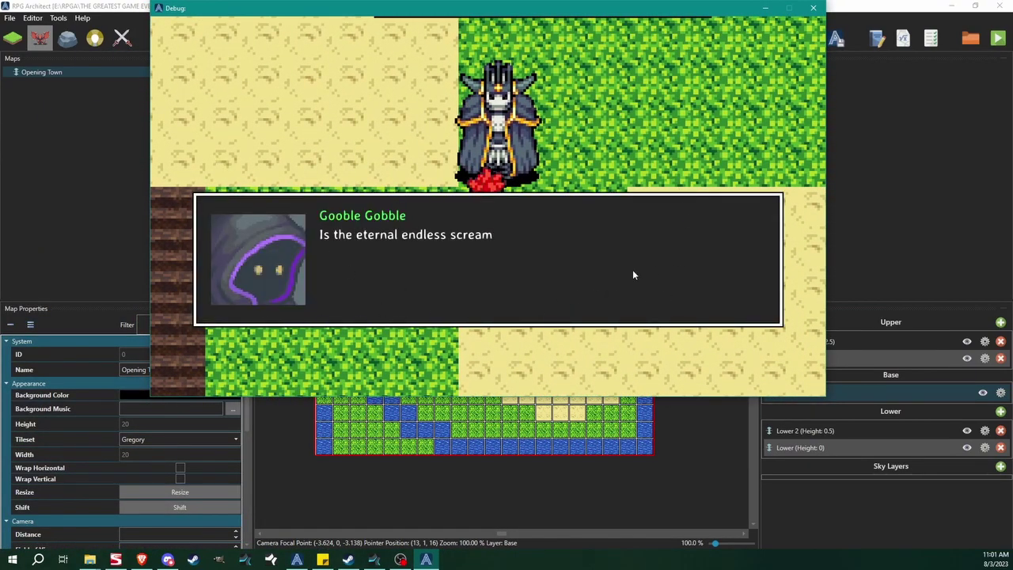
left_click(813, 7)
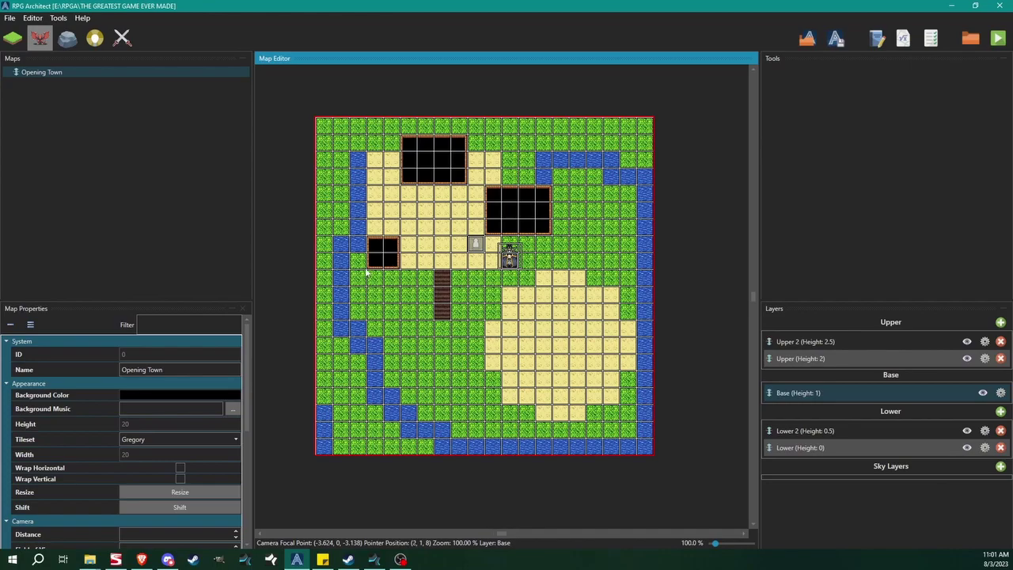
Open the RPG database maximized and show its list of user interfaces.
left_click(122, 37)
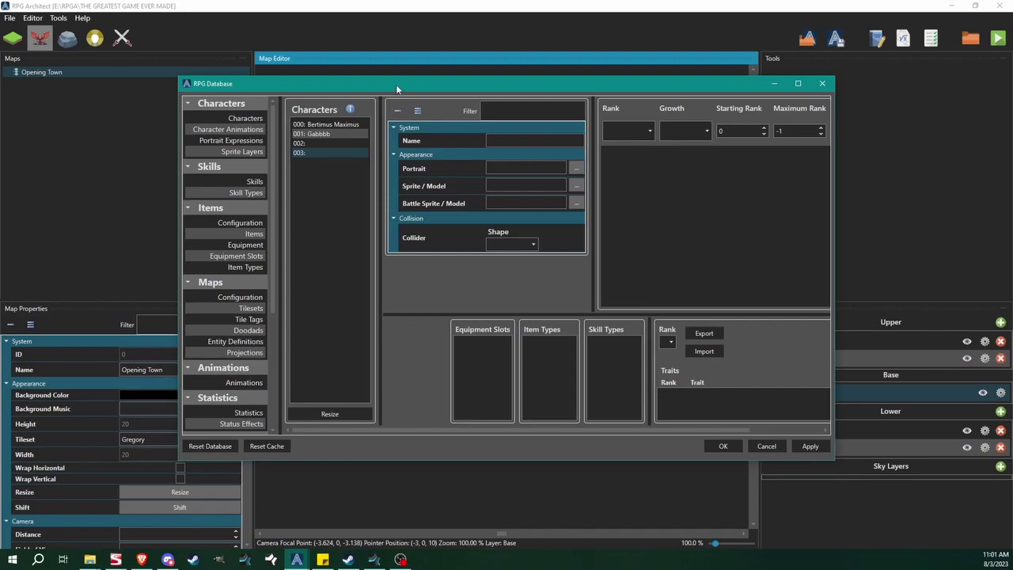
double_click(396, 84)
left_click(60, 414)
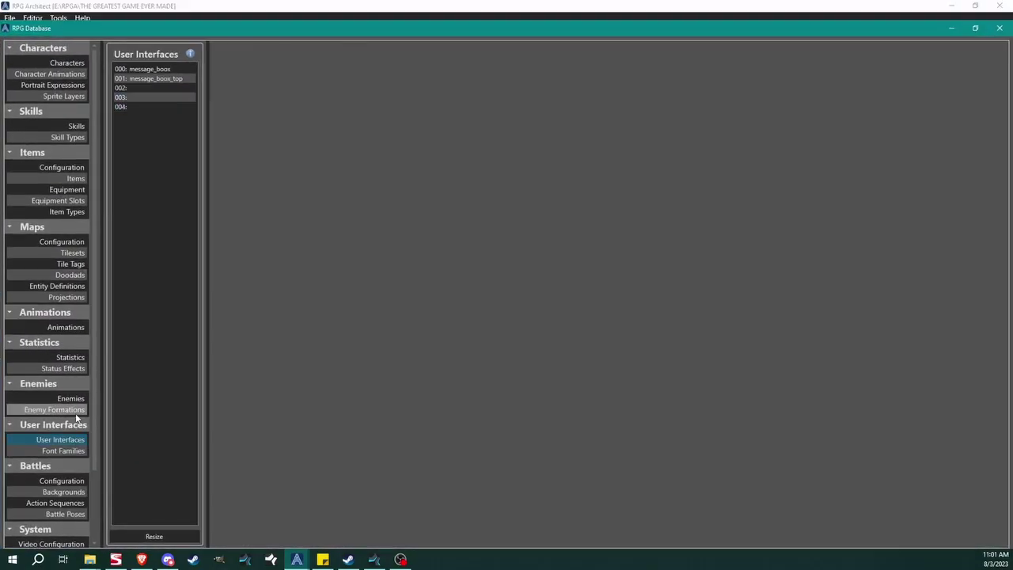